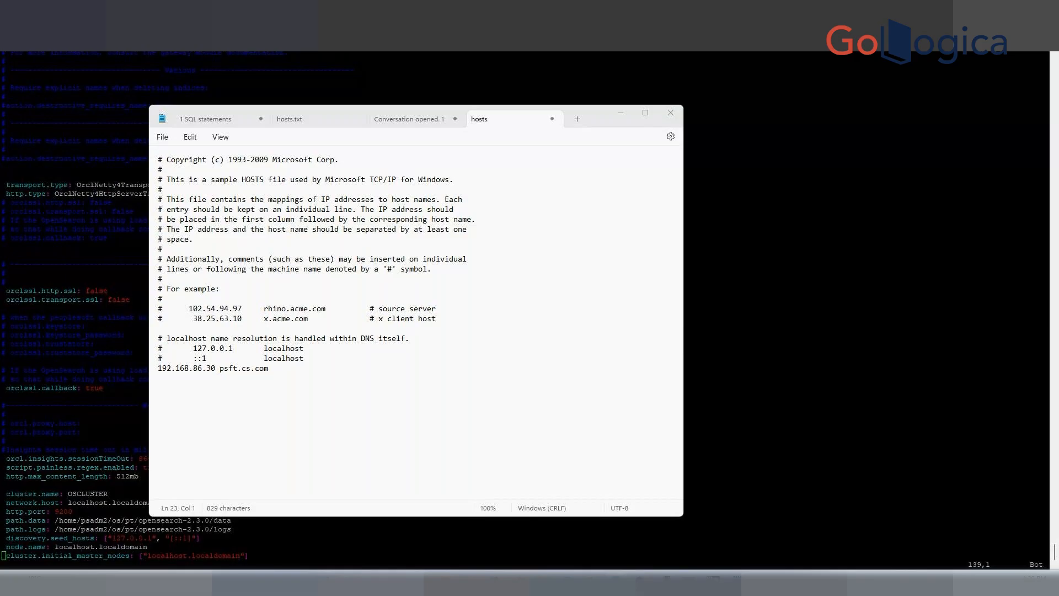
# Examine the hosts file entry mapping the server's IP address to its host name.
pyautogui.moveTo(0, 88); pyautogui.dragTo(668, 75)
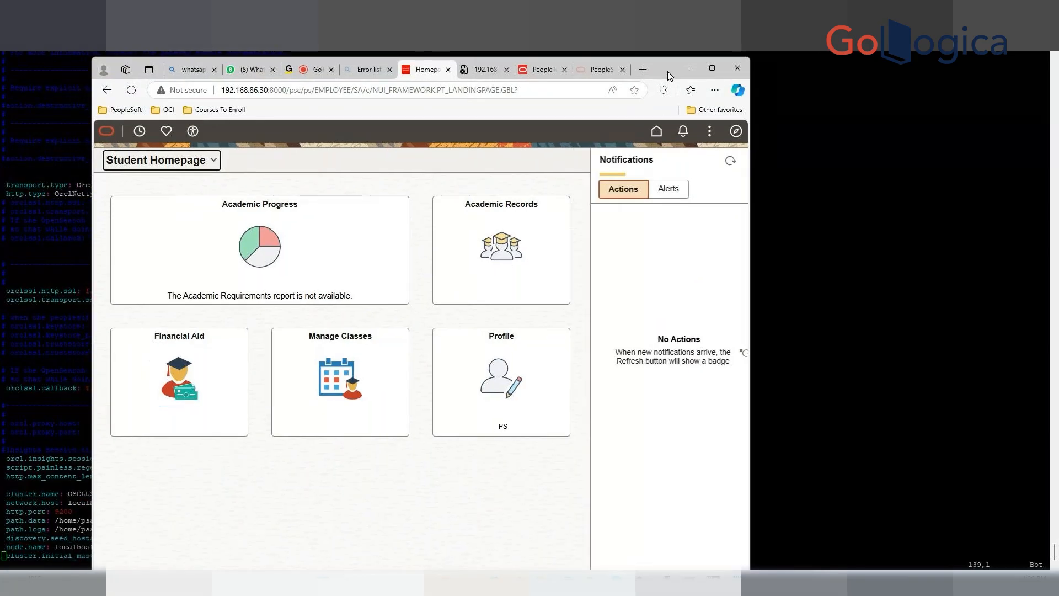
pyautogui.click(713, 67)
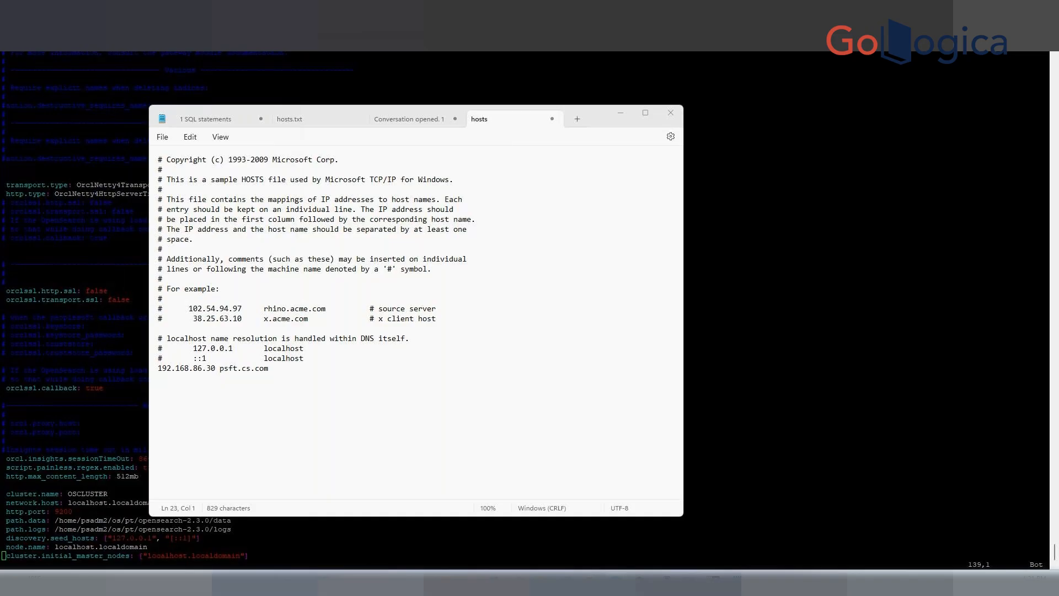
pyautogui.click(383, 239)
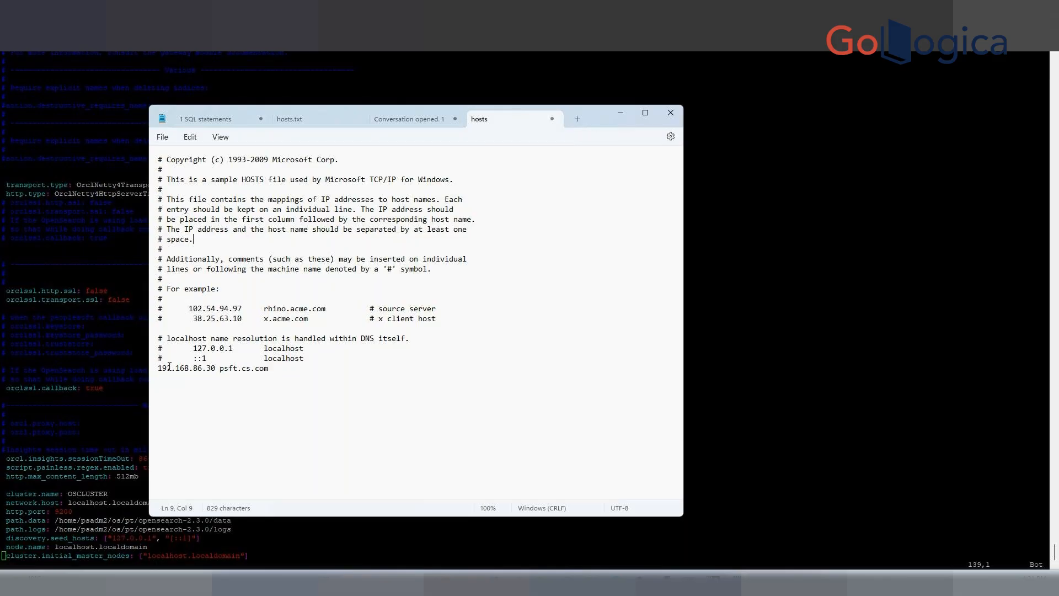
pyautogui.click(277, 370)
pyautogui.moveTo(277, 372); pyautogui.dragTo(158, 369)
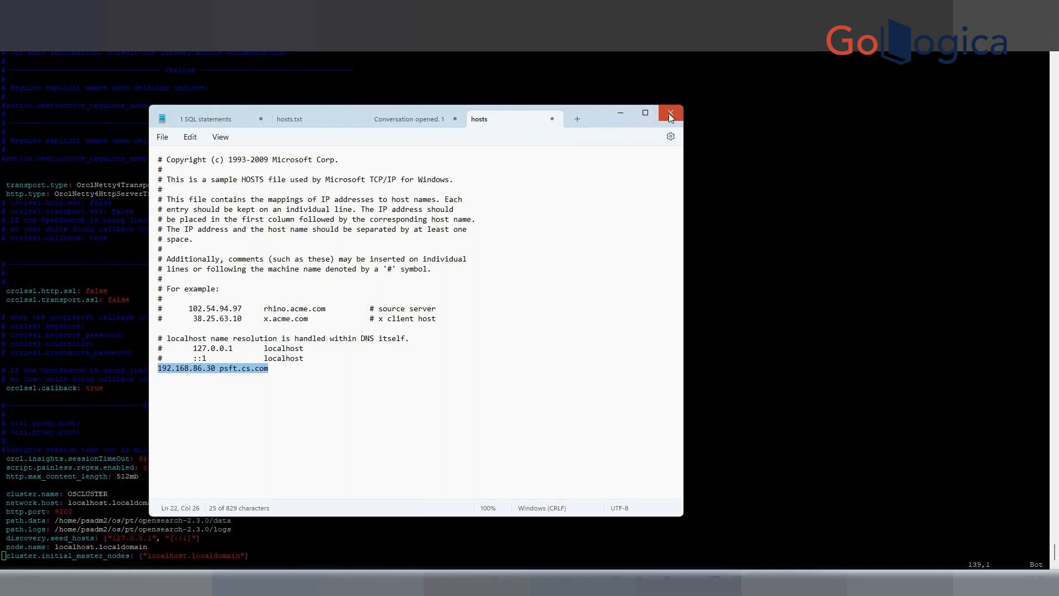
pyautogui.click(671, 161)
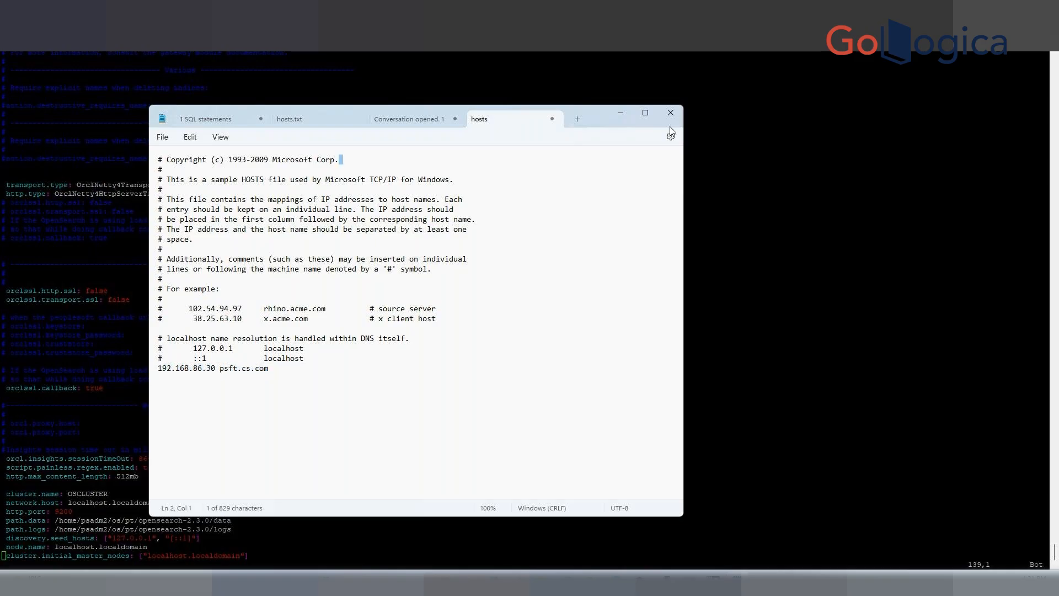
pyautogui.click(718, 186)
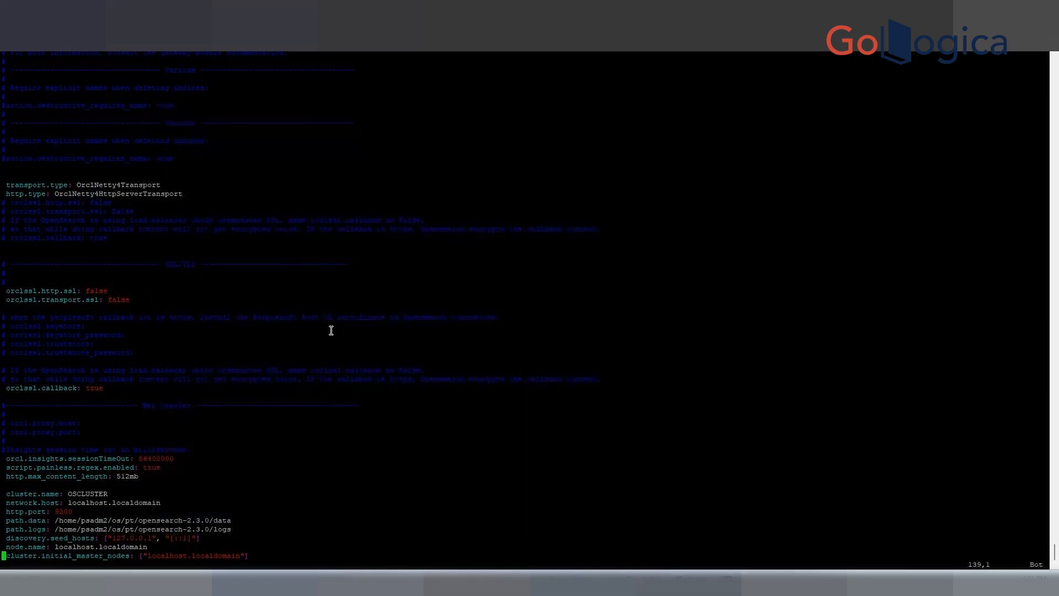
# Check the virtual machine console's network configuration for its IP address.
pyautogui.press('Up')
pyautogui.press('Up')
pyautogui.press('Up')
pyautogui.press('Up')
pyautogui.press('Up')
pyautogui.press('Up')
pyautogui.press('Right')
pyautogui.press('Right')
pyautogui.press('Right')
pyautogui.press('Right')
pyautogui.press('Right')
pyautogui.press('Right')
pyautogui.press('Right')
pyautogui.press('Right')
pyautogui.press('Right')
pyautogui.press('Right')
pyautogui.press('Right')
pyautogui.press('Right')
pyautogui.press('Right')
pyautogui.press('Right')
pyautogui.press('Right')
pyautogui.press('Right')
pyautogui.press('Right')
pyautogui.press('Right')
pyautogui.press('Right')
pyautogui.press('Right')
pyautogui.press('Right')
pyautogui.click(678, 583)
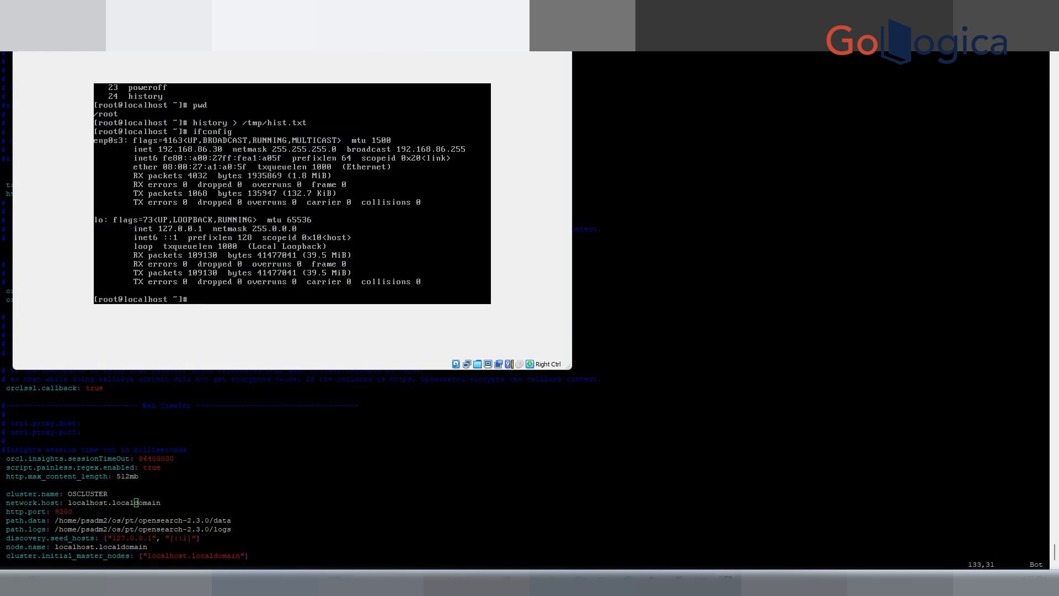
pyautogui.click(8, 308)
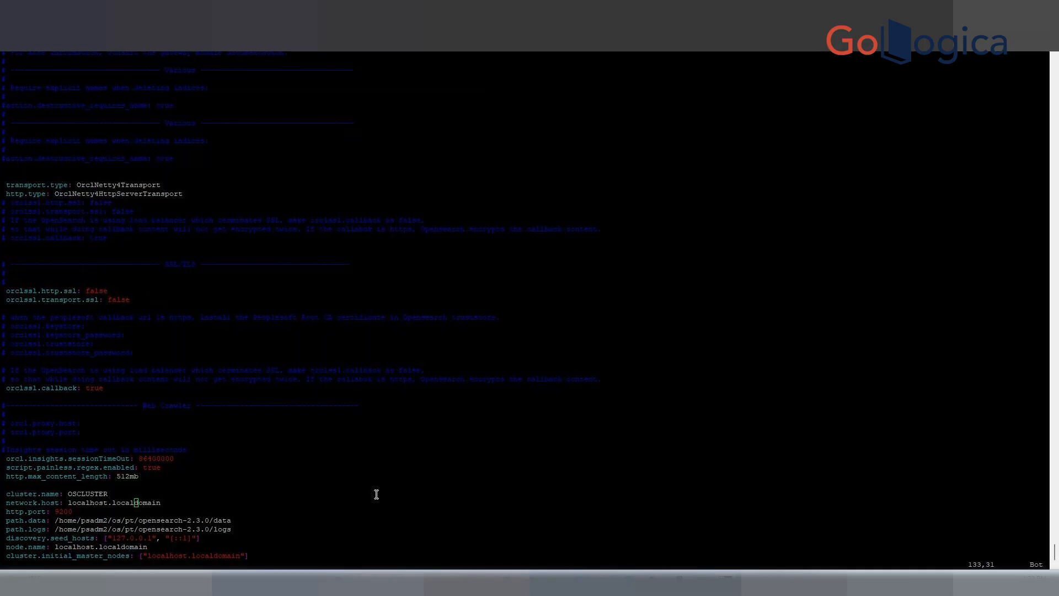
# Set network.host in opensearch.yml to 192.168.86.30, then save and quit the file.
pyautogui.click(314, 473)
pyautogui.press('i')
pyautogui.press('Right')
pyautogui.press('Right')
pyautogui.press('Right')
pyautogui.press('Right')
pyautogui.press('Right')
pyautogui.press('Right')
pyautogui.press('BackSpace')
pyautogui.press('BackSpace')
pyautogui.press('BackSpace')
pyautogui.press('BackSpace')
pyautogui.press('BackSpace')
pyautogui.press('BackSpace')
pyautogui.press('BackSpace')
pyautogui.press('BackSpace')
pyautogui.press('BackSpace')
pyautogui.press('BackSpace')
pyautogui.press('BackSpace')
pyautogui.press('BackSpace')
pyautogui.press('BackSpace')
pyautogui.press('BackSpace')
pyautogui.press('BackSpace')
pyautogui.press('BackSpace')
pyautogui.press('BackSpace')
pyautogui.press('BackSpace')
pyautogui.press('BackSpace')
pyautogui.press('BackSpace')
pyautogui.press('BackSpace')
pyautogui.write('192.168.86.30')
pyautogui.press('Escape')
pyautogui.write(':w')
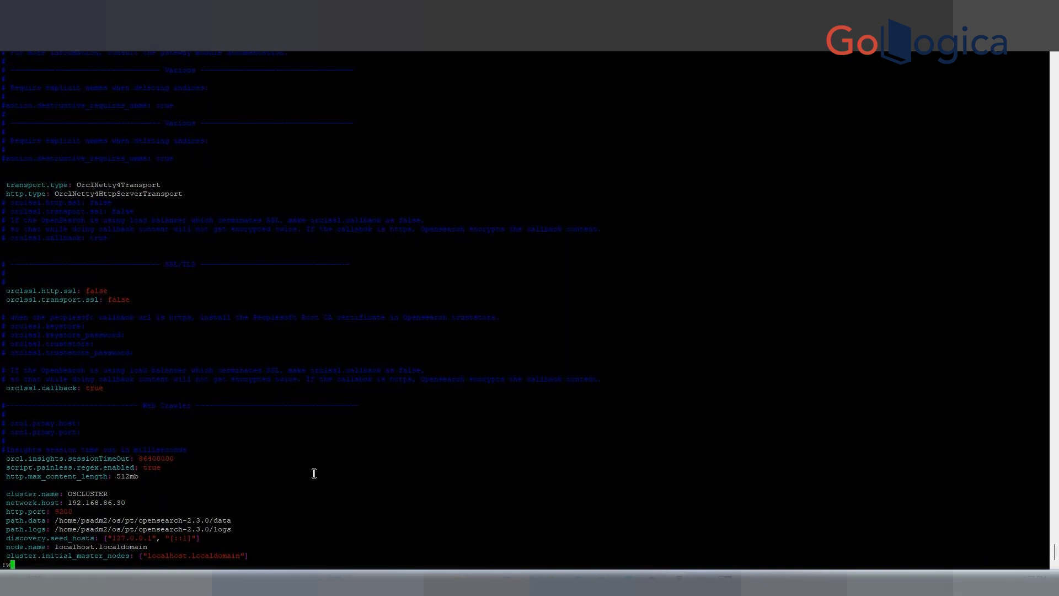
pyautogui.write('q')
pyautogui.press('Return')
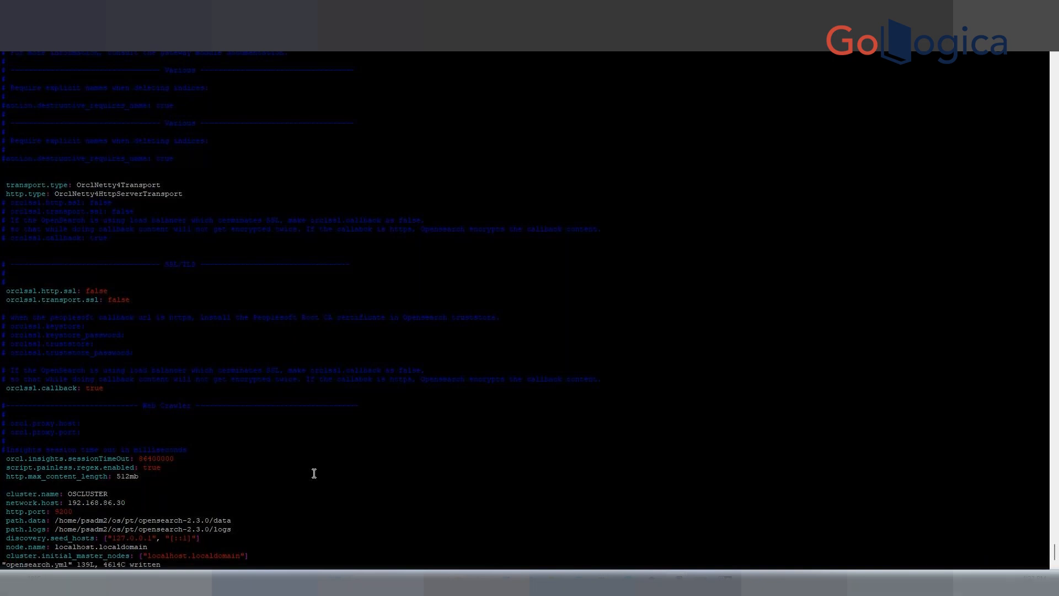
pyautogui.press('Return')
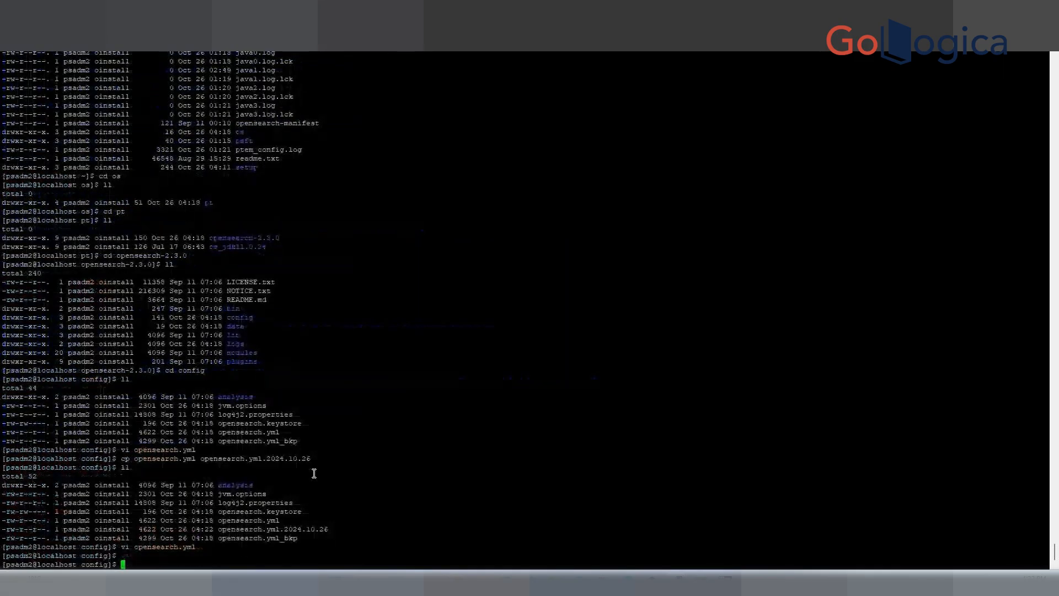
pyautogui.press('Return')
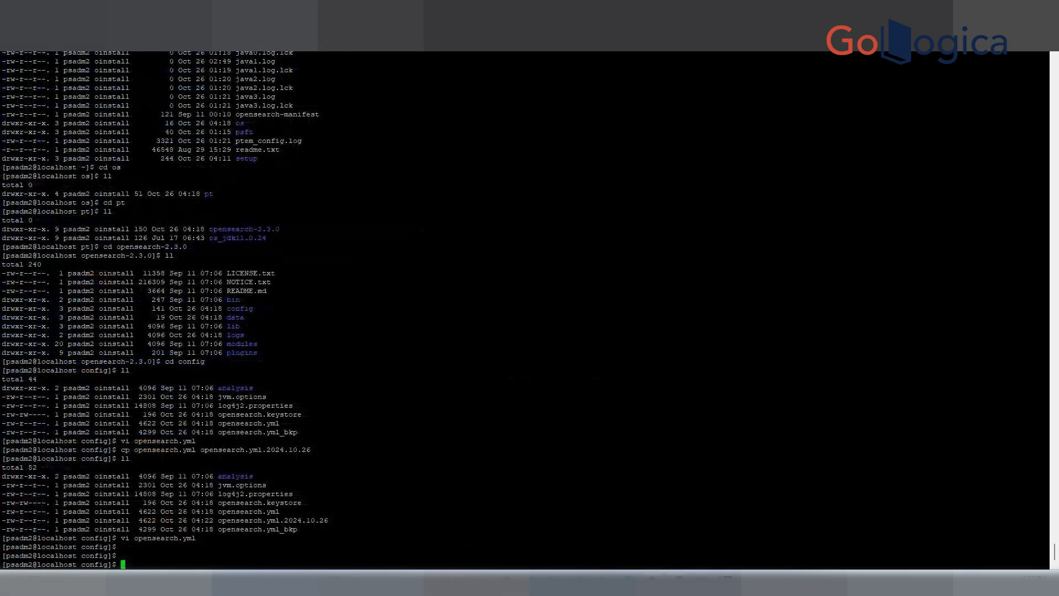
pyautogui.moveTo(582, 576)
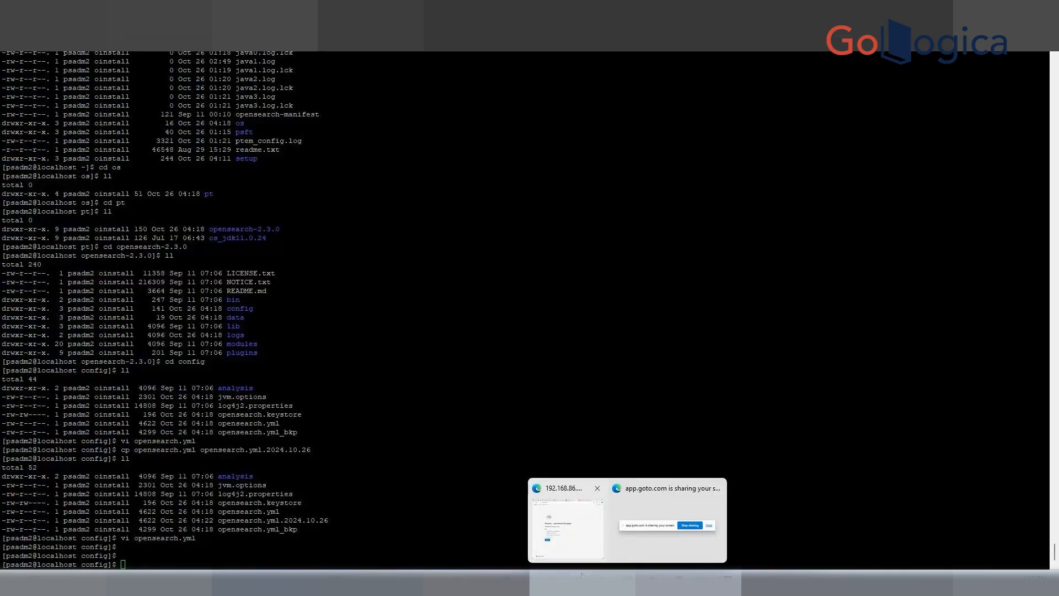
pyautogui.click(458, 513)
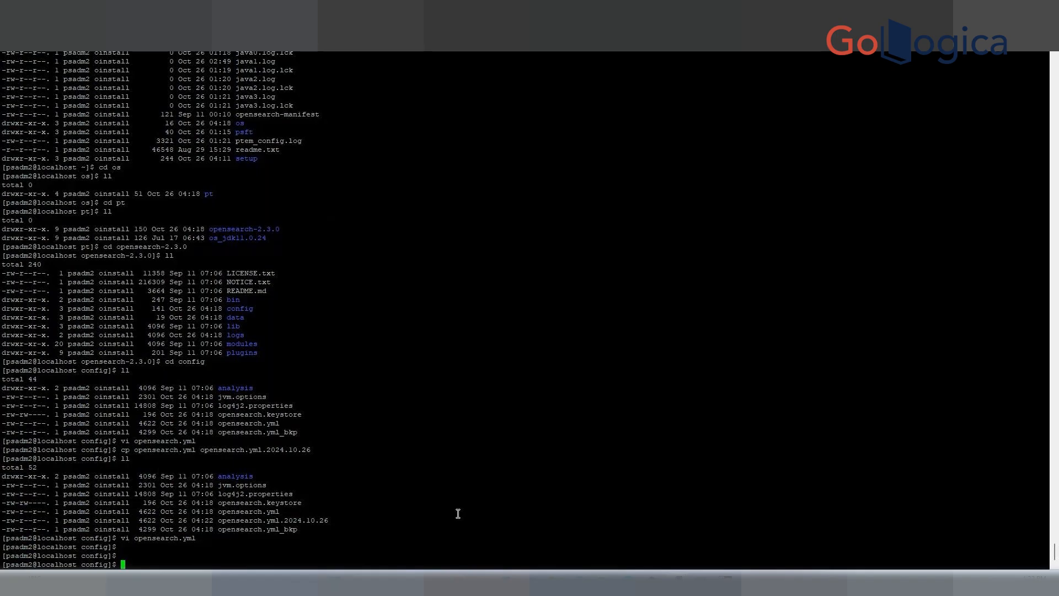
# List running OpenSearch processes with ps -ef | grep -i opensearch.
pyautogui.write('ps -ef | grep -i opensearch')
pyautogui.press('Return')
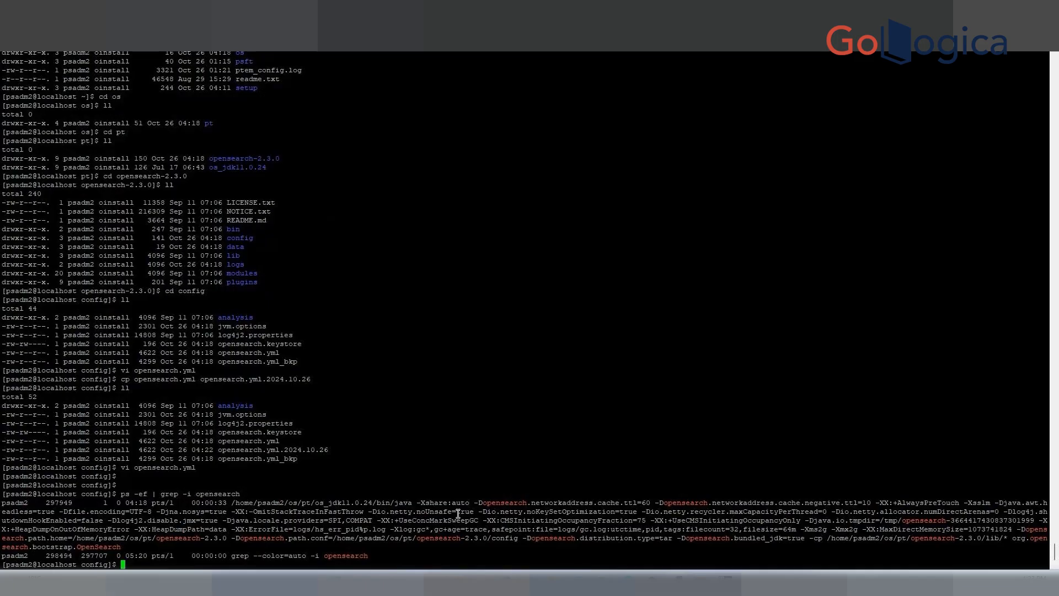
# Kill the running OpenSearch process 297949 with kill -9.
pyautogui.press('Return')
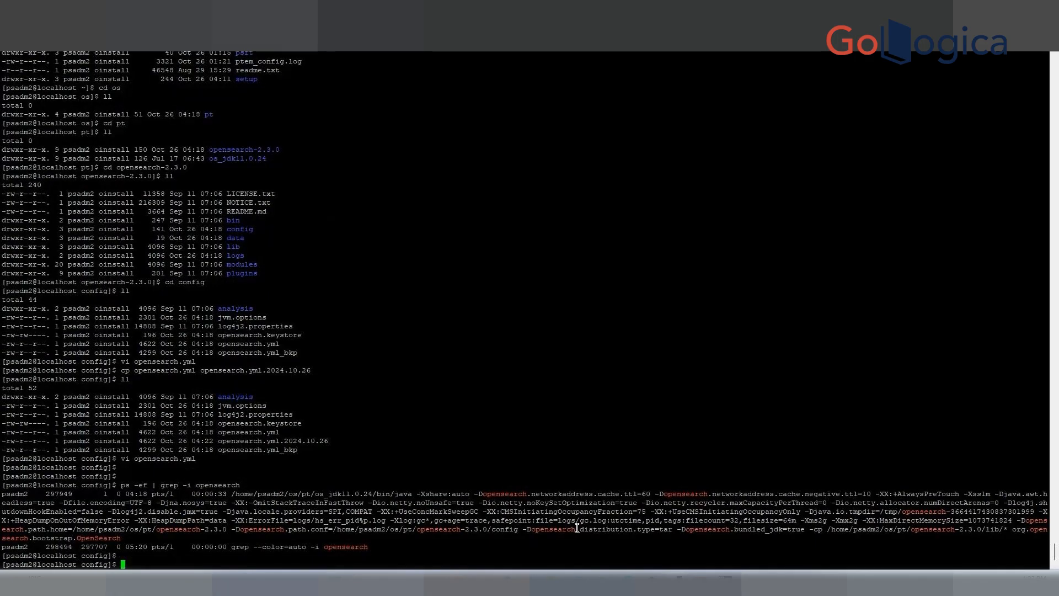
pyautogui.press('Return')
pyautogui.write('kill')
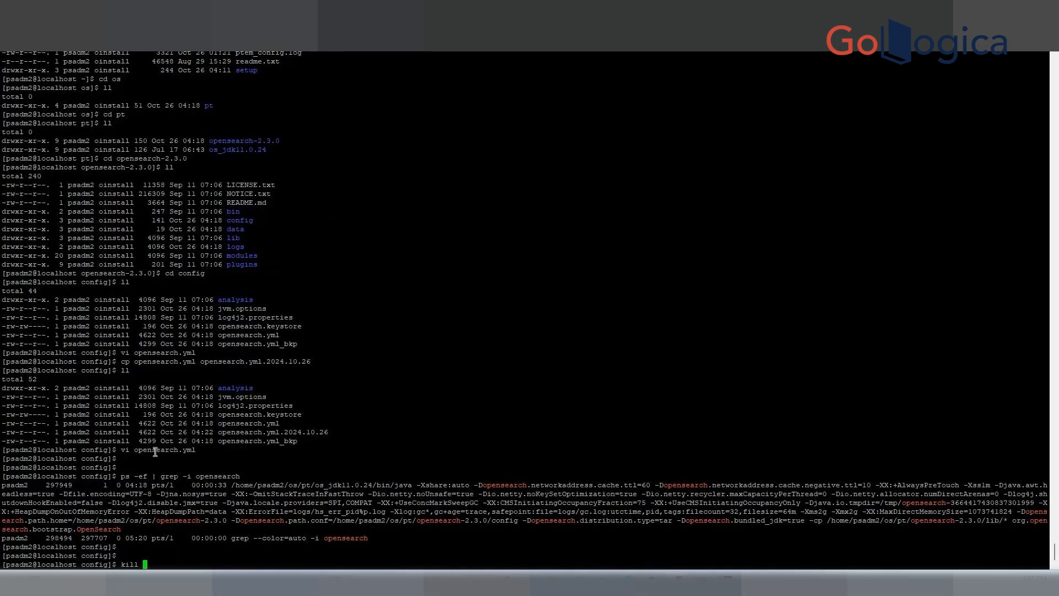
pyautogui.write(' -9')
pyautogui.doubleClick(59, 485)
pyautogui.rightClick(437, 460)
pyautogui.press('Return')
pyautogui.press('Return')
pyautogui.press('Return')
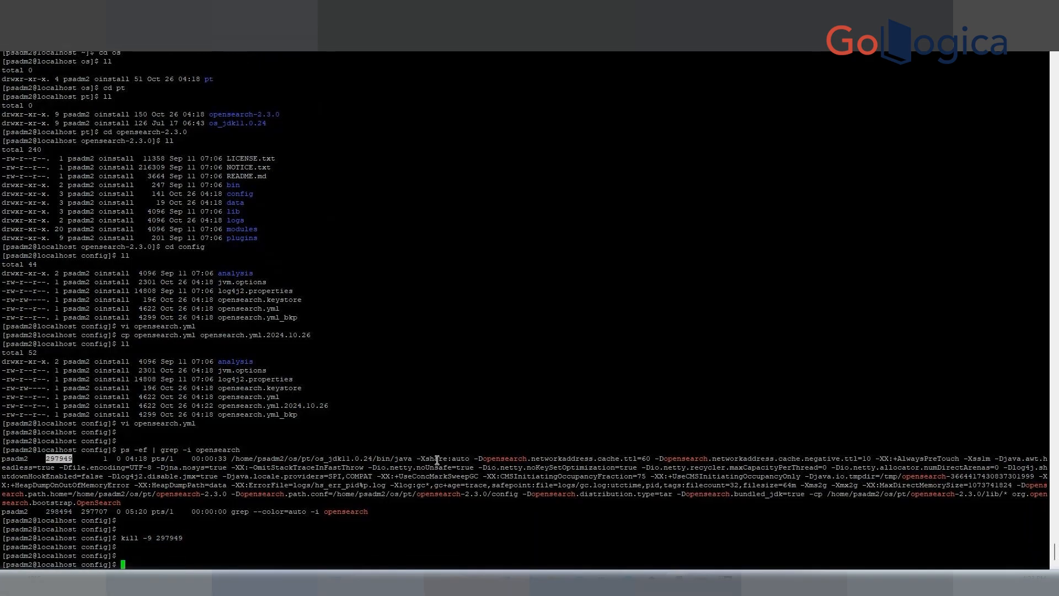
# Re-run the OpenSearch process listing.
pyautogui.press('Up')
pyautogui.press('Up')
pyautogui.press('Return')
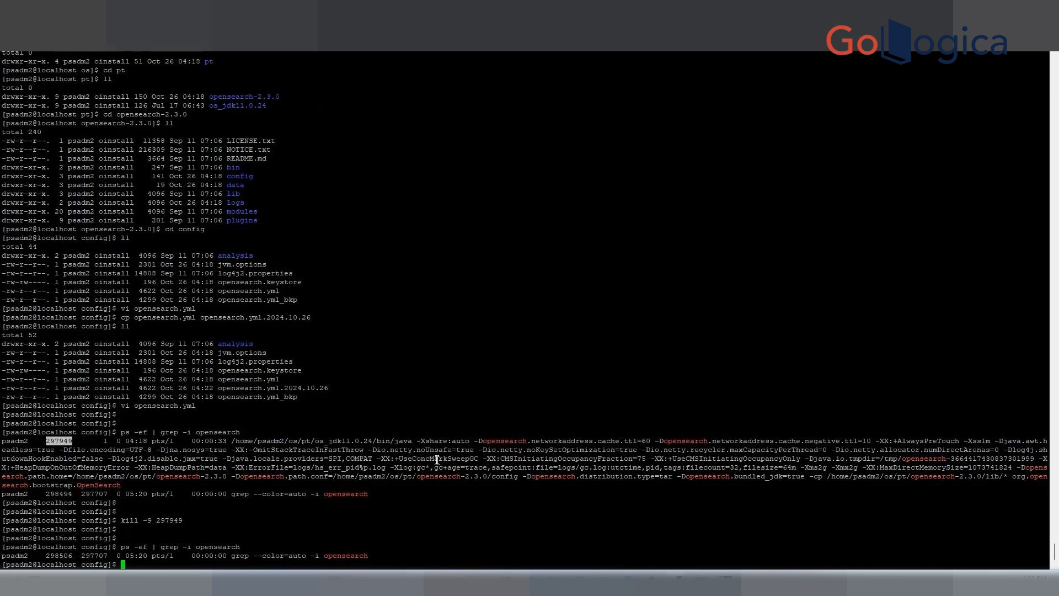
# Change to the OpenSearch ../bin directory and list its contents.
pyautogui.write('pwd')
pyautogui.press('Return')
pyautogui.write('cd .')
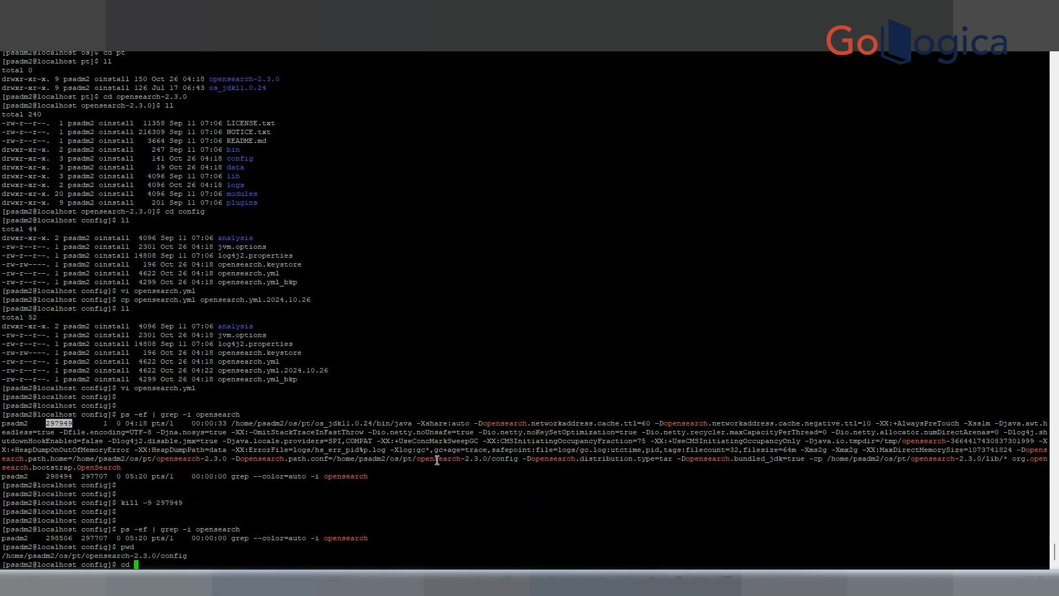
pyautogui.write('/')
pyautogui.press('BackSpace')
pyautogui.write('./bin')
pyautogui.press('Return')
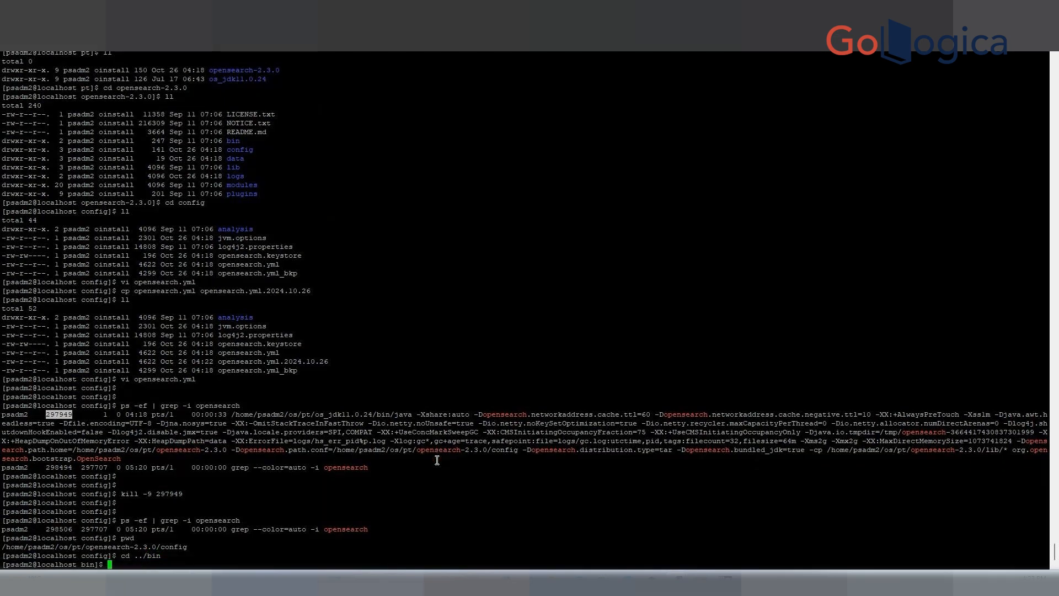
pyautogui.write('l')
pyautogui.write('l')
pyautogui.press('Return')
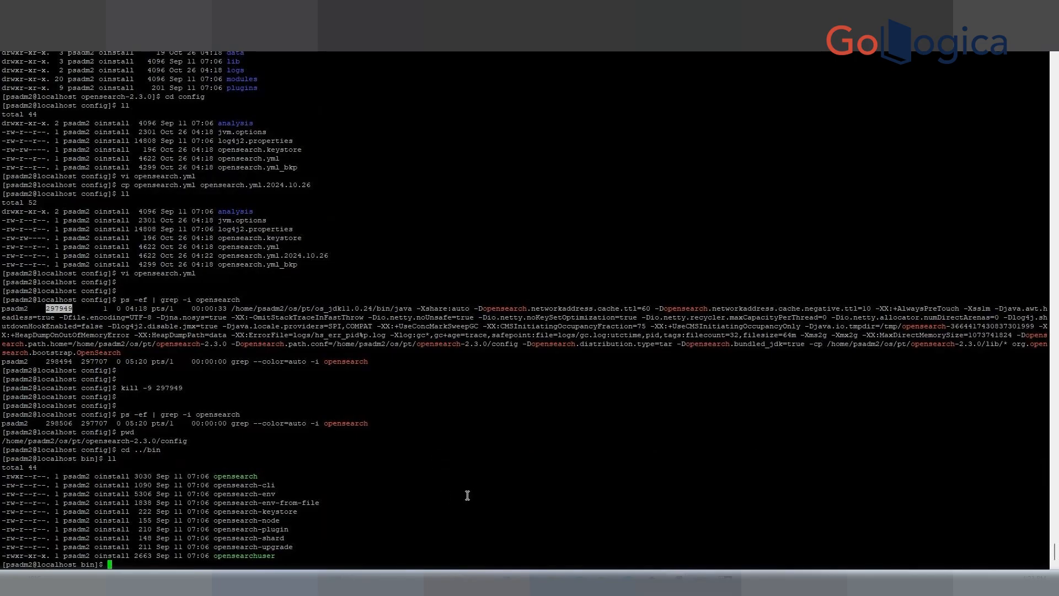
# Try to start OpenSearch in daemon mode with ./opensearch -d.
pyautogui.click(244, 475)
pyautogui.doubleClick(245, 474)
pyautogui.hotkey('ctrl', 'c')
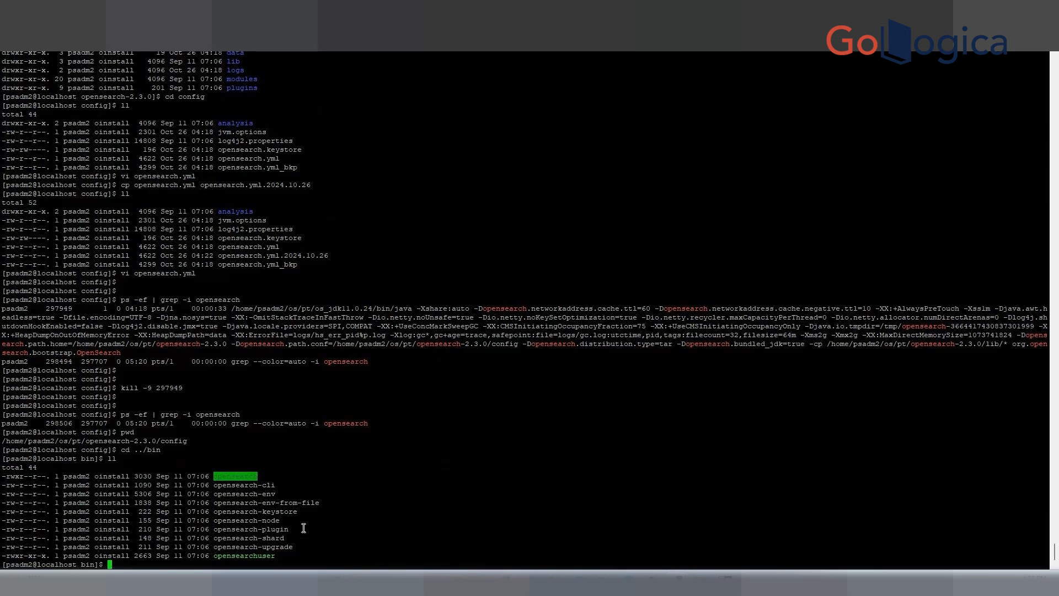
pyautogui.write('./')
pyautogui.rightClick(247, 475)
pyautogui.write('-d')
pyautogui.press('Return')
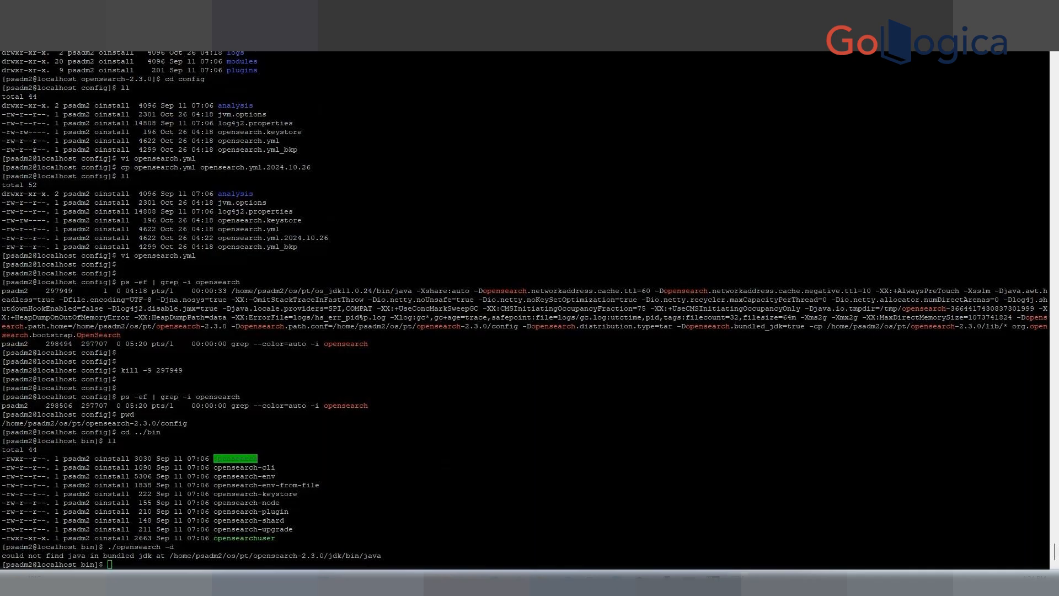
# Switch to Notepad++ and write export JAVA_HOME= in the new tab.
pyautogui.moveTo(0, 131); pyautogui.dragTo(639, 70)
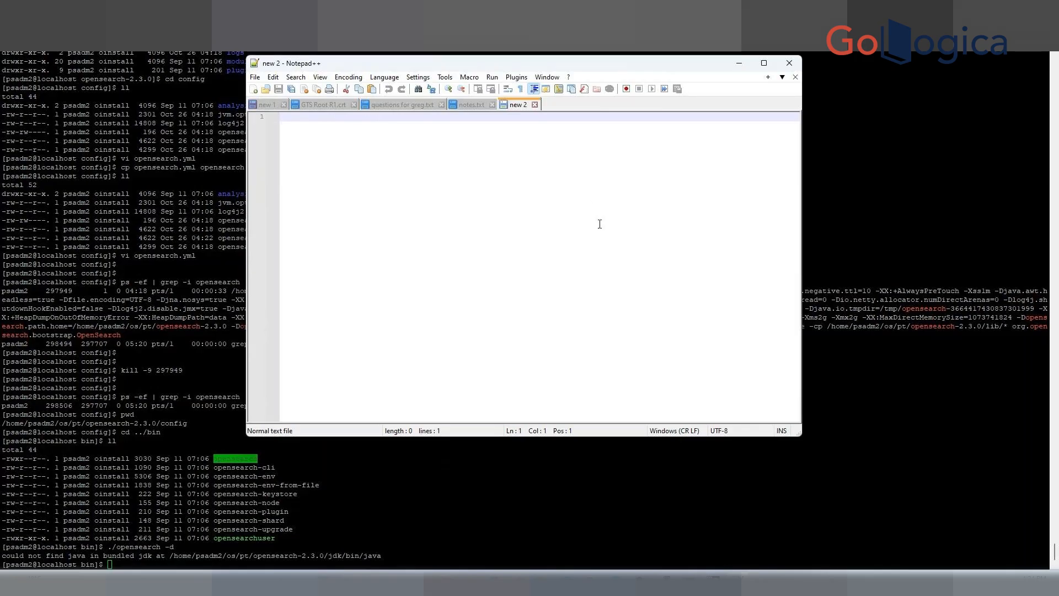
pyautogui.write('export')
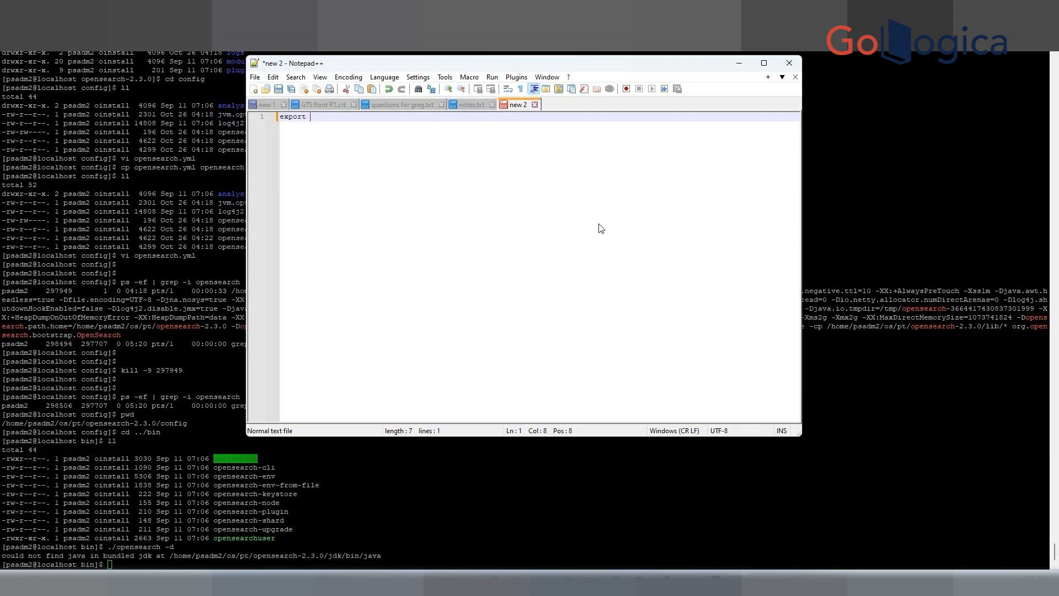
pyautogui.write(' JAVA_HOME=')
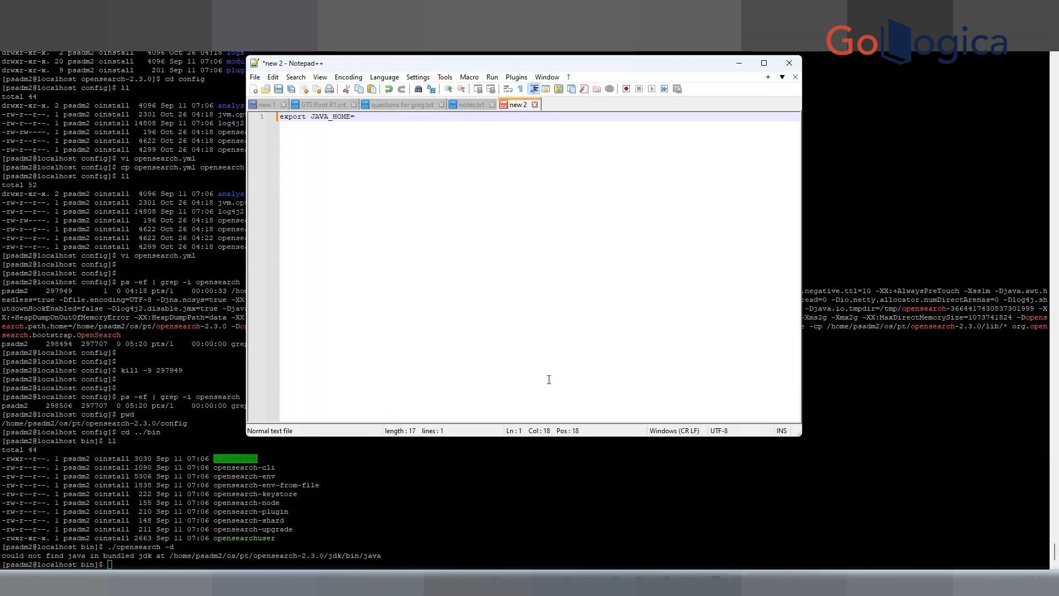
# Go up to the pt directory with cd ../../ and list its contents.
pyautogui.click(200, 548)
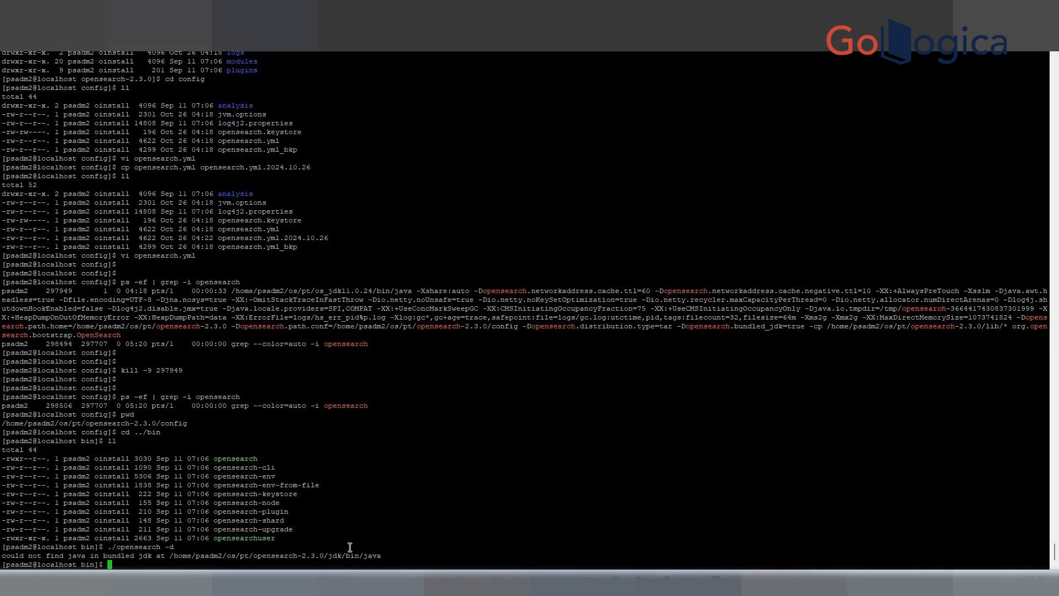
pyautogui.write('cd ..')
pyautogui.hotkey('ctrl', 'u')
pyautogui.moveTo(640, 582)
pyautogui.write('cd ../../')
pyautogui.press('Return')
pyautogui.write('ll')
pyautogui.press('Return')
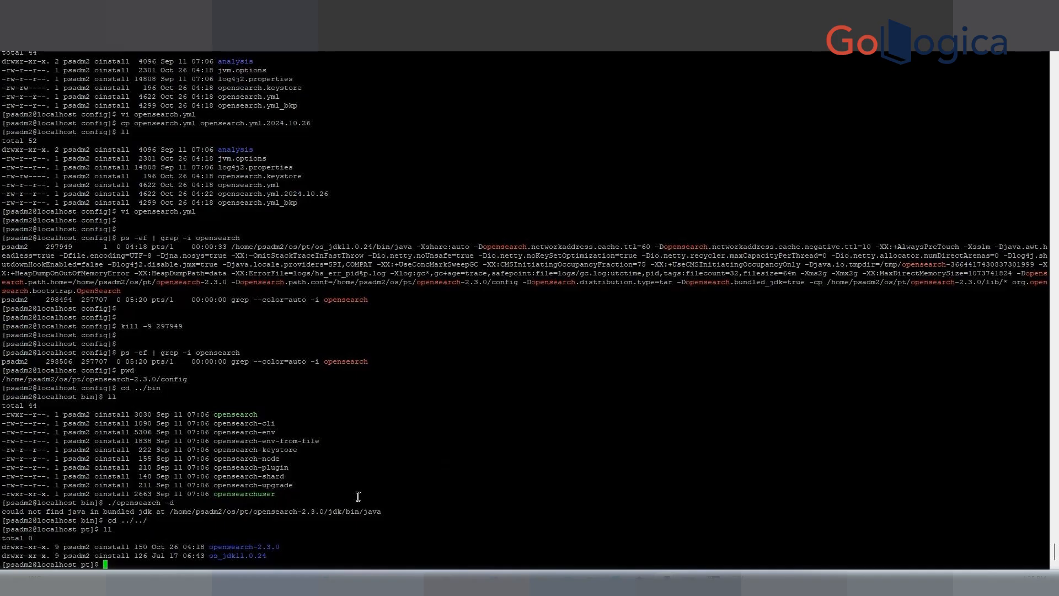
pyautogui.write('cd')
pyautogui.doubleClick(233, 556)
pyautogui.hotkey('ctrl', 'c')
pyautogui.press('Return')
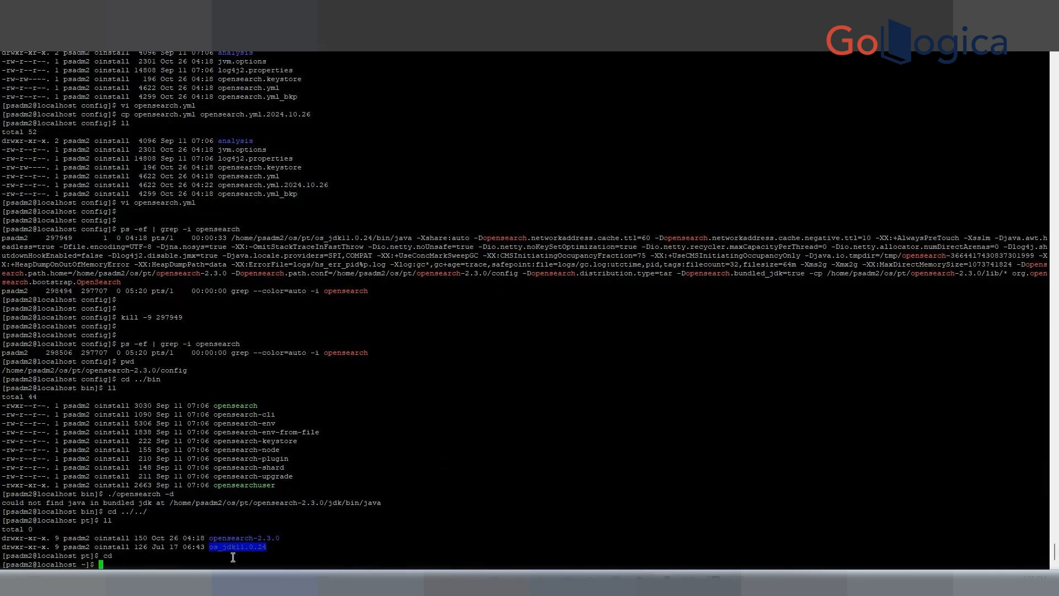
pyautogui.write('cd')
pyautogui.rightClick(232, 557)
pyautogui.press('Return')
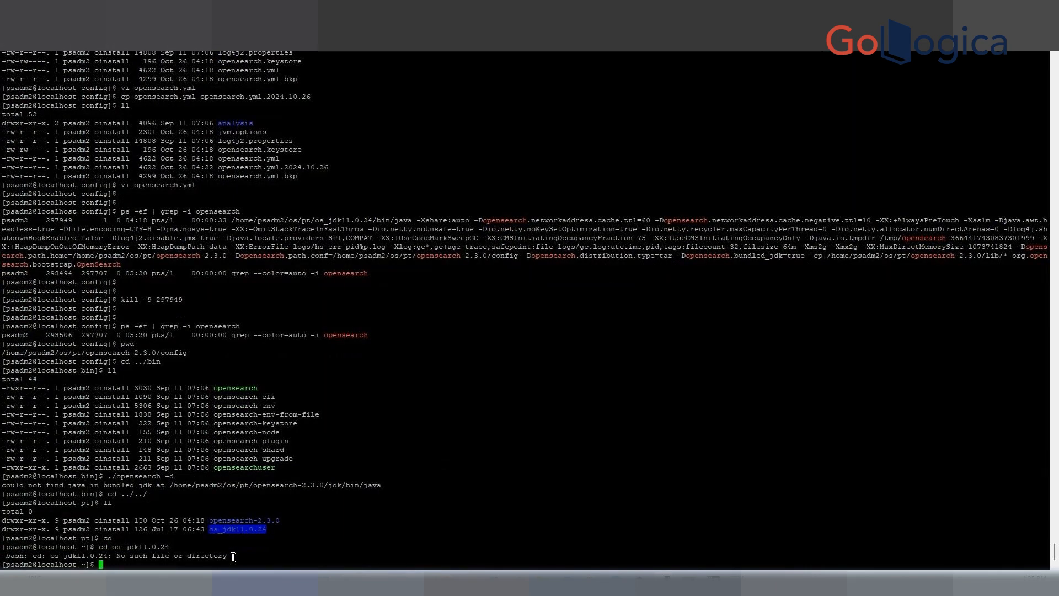
pyautogui.write('c')
pyautogui.press('BackSpace')
pyautogui.write('cd -')
pyautogui.press('Return')
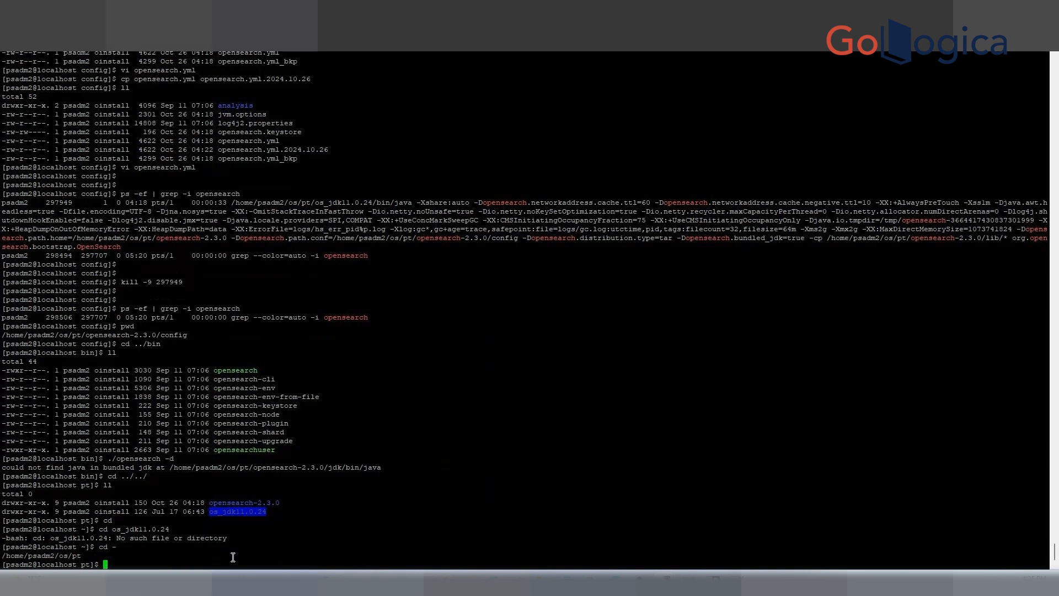
# Change into the os_jdk11.0.24 directory and list its contents.
pyautogui.write('ll')
pyautogui.press('Return')
pyautogui.write('c')
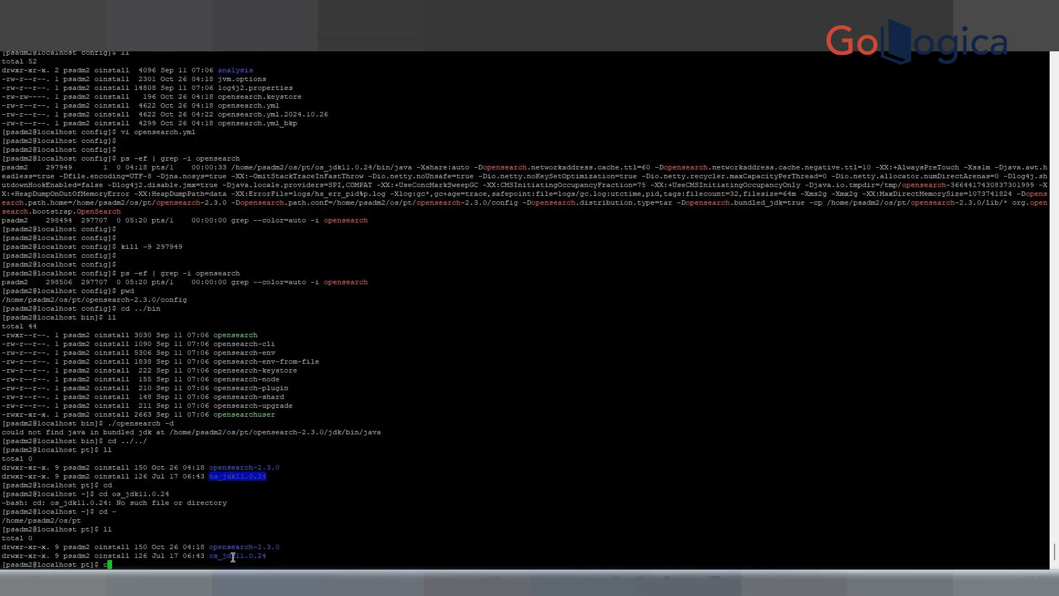
pyautogui.write('d os')
pyautogui.press('Tab')
pyautogui.press('Return')
pyautogui.write('ll')
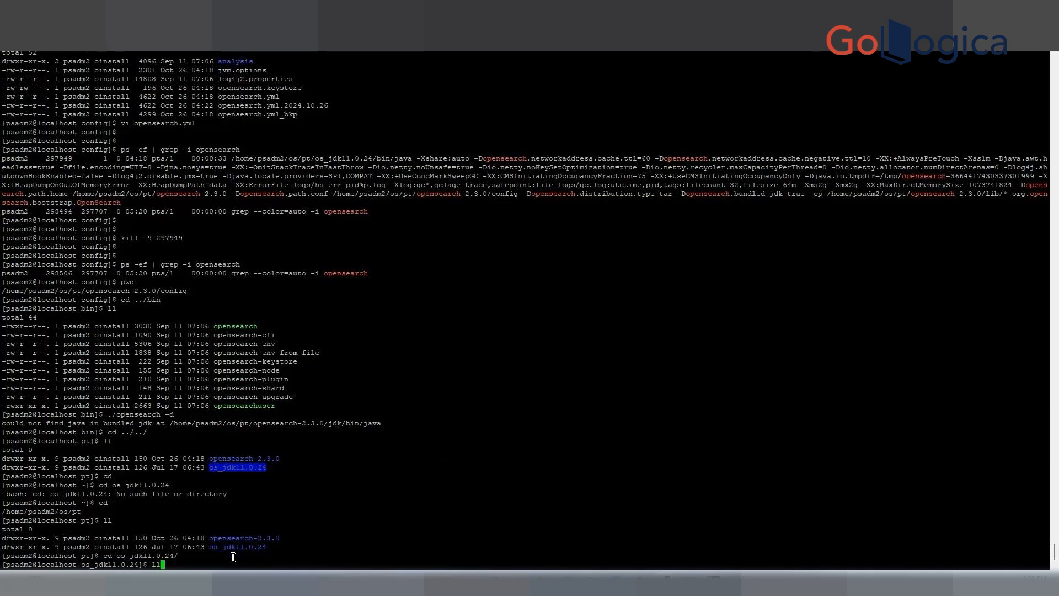
pyautogui.press('Return')
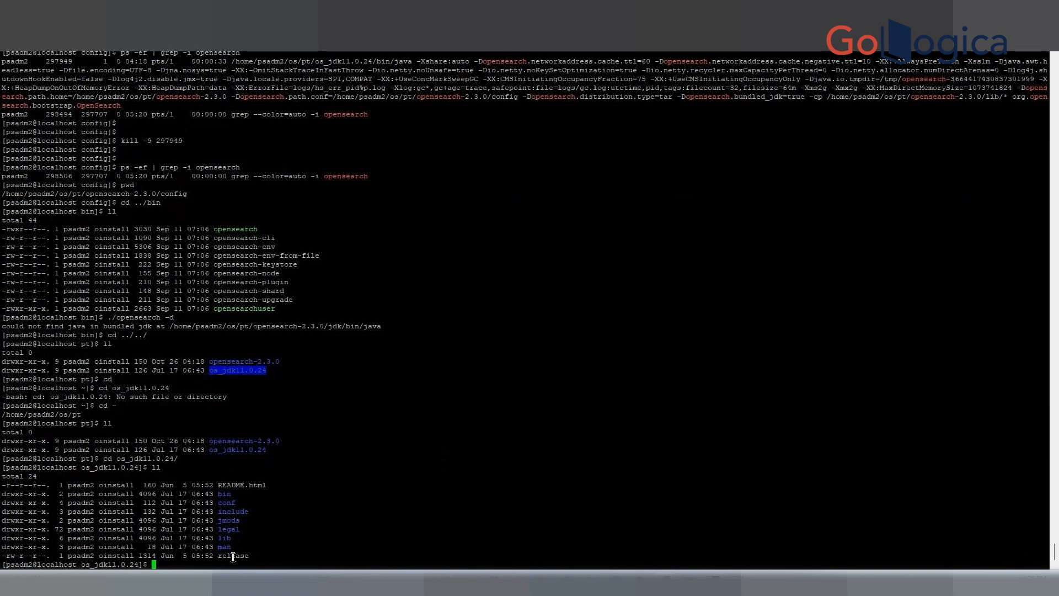
# Print the JDK directory path, copy it, and paste it after export JAVA_HOME= in the Notepad++ tab.
pyautogui.write('pwd')
pyautogui.press('Return')
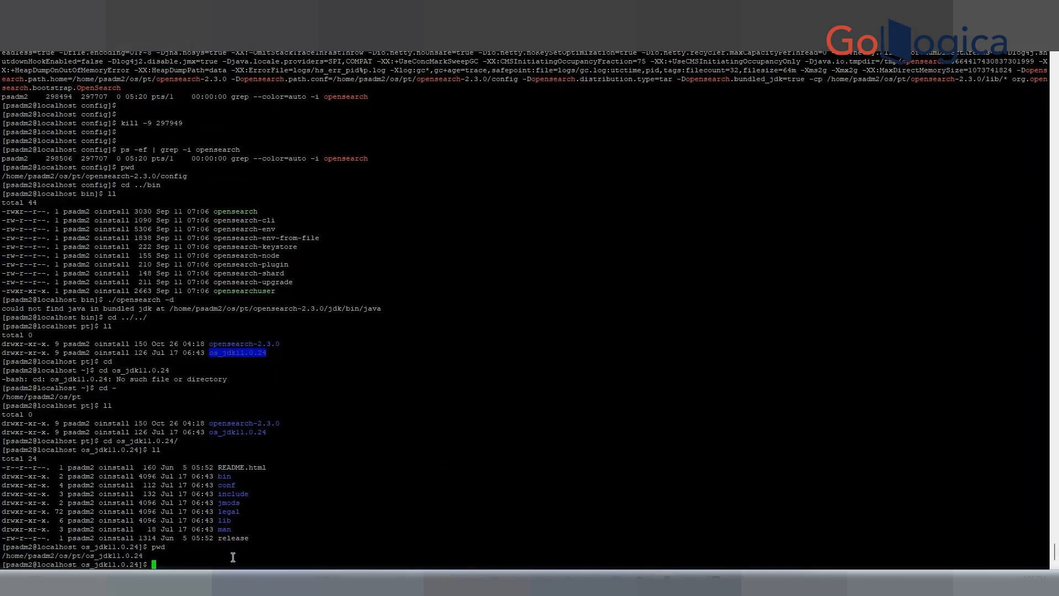
pyautogui.doubleClick(88, 554)
pyautogui.hotkey('ctrl', 'c')
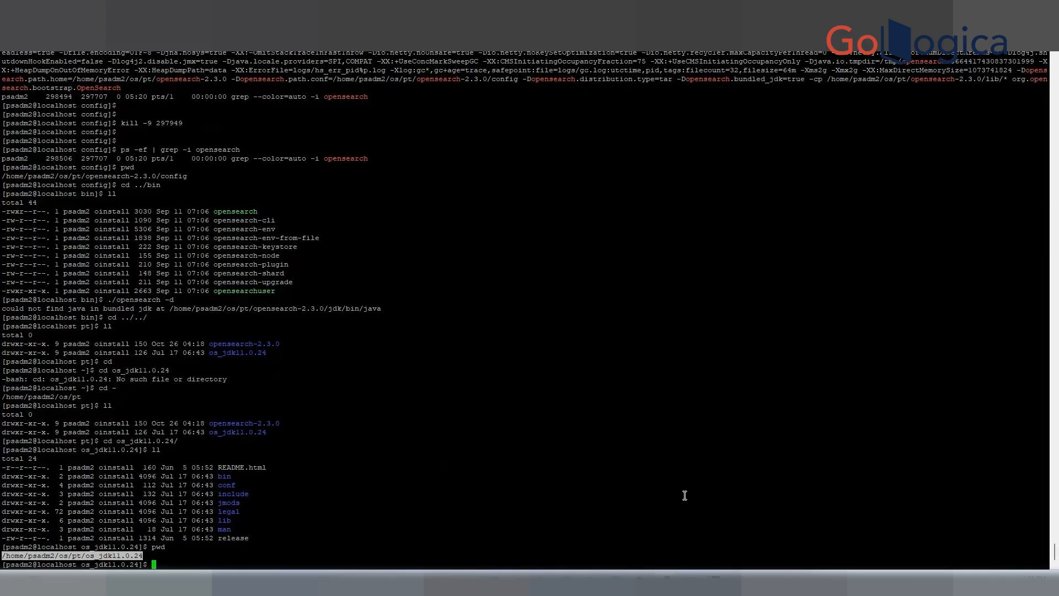
pyautogui.click(742, 582)
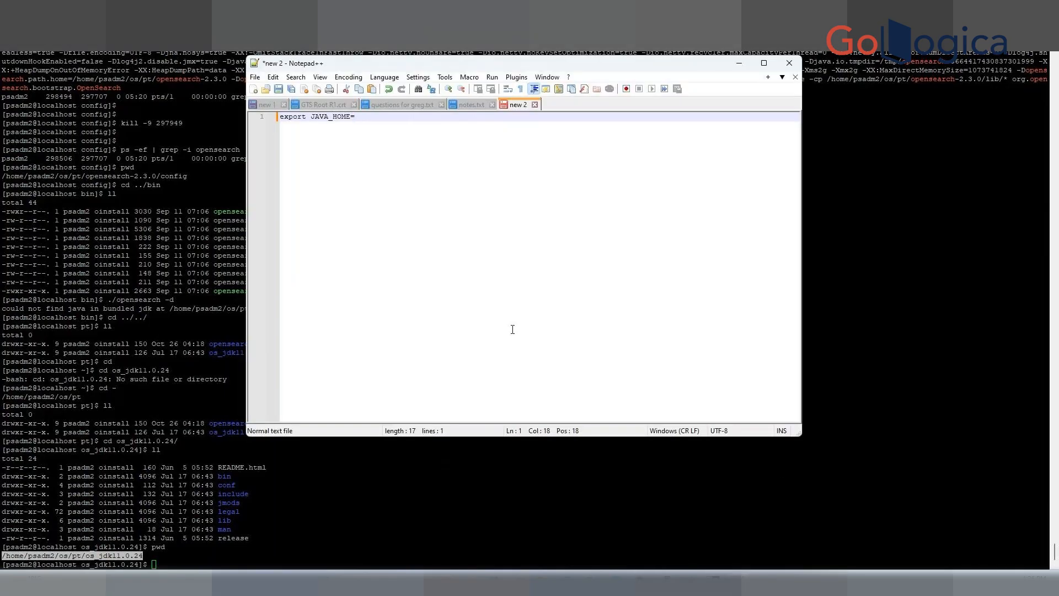
pyautogui.hotkey('ctrl', 'v')
pyautogui.press('Return')
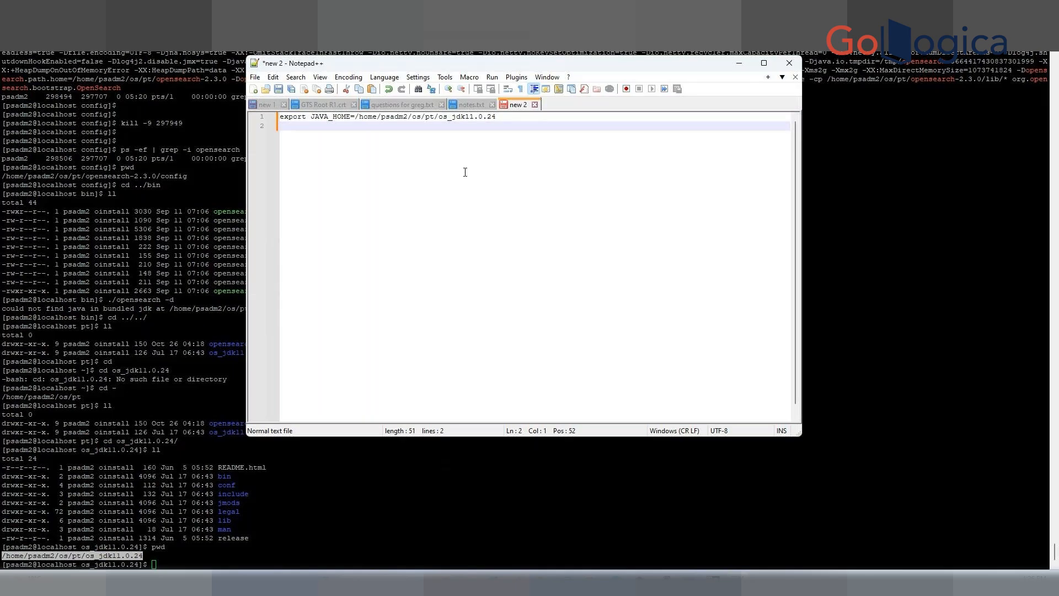
# Add a second line reading export PATH=$JAVA_HOME/bin:$PATH.
pyautogui.write('exp')
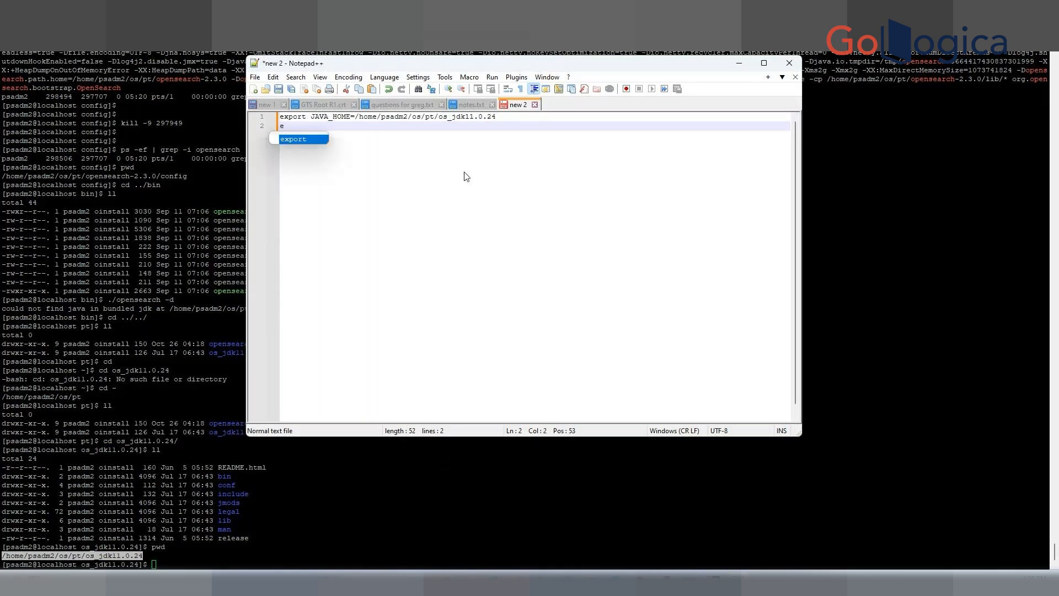
pyautogui.write('ort')
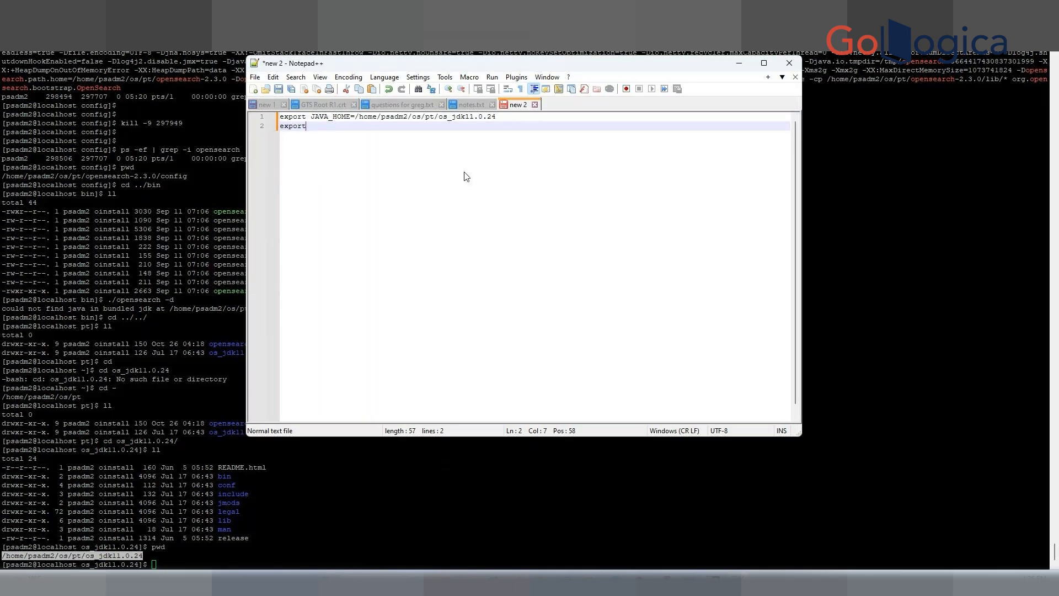
pyautogui.write(' PATH')
pyautogui.write('=')
pyautogui.write('@')
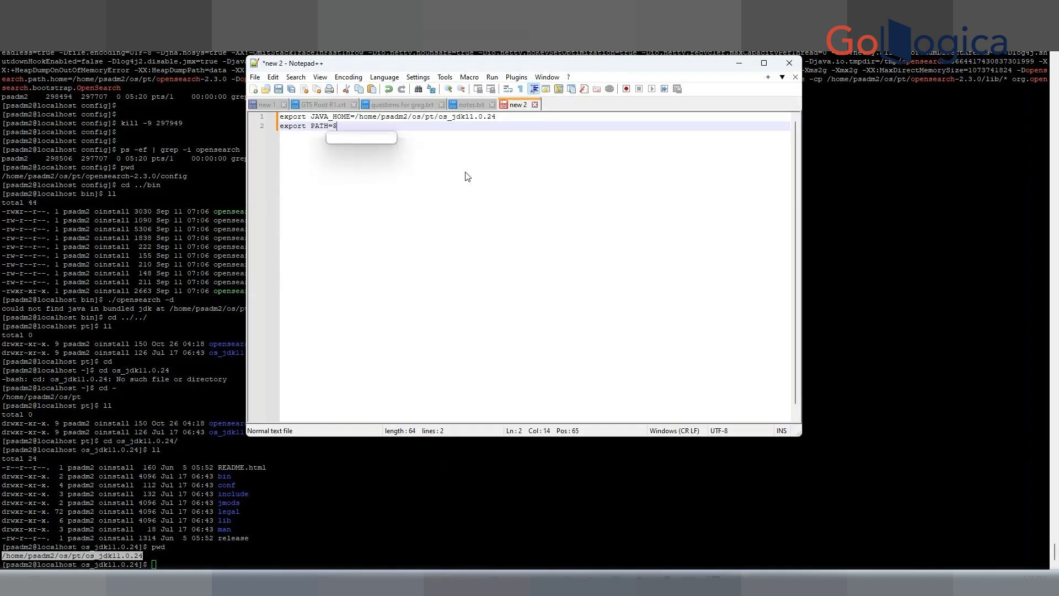
pyautogui.write('JAVA')
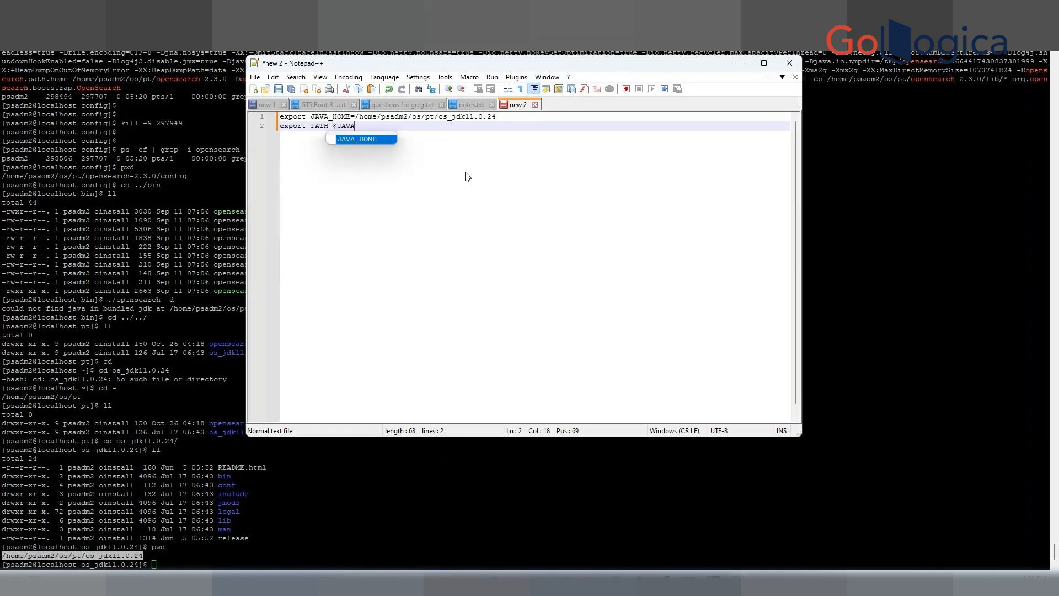
pyautogui.write('_HOME/bin')
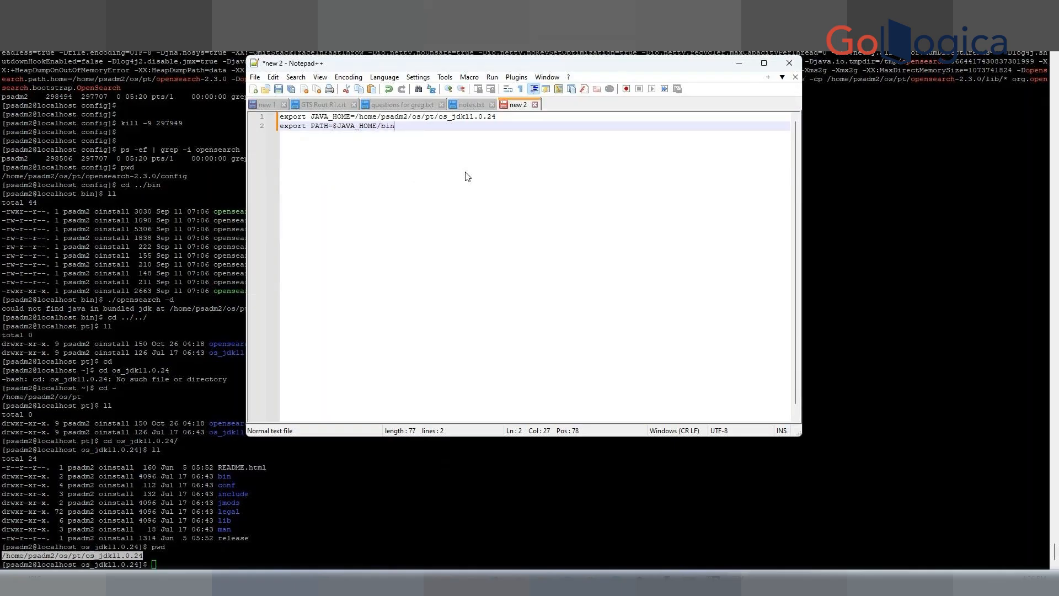
pyautogui.write(':$p')
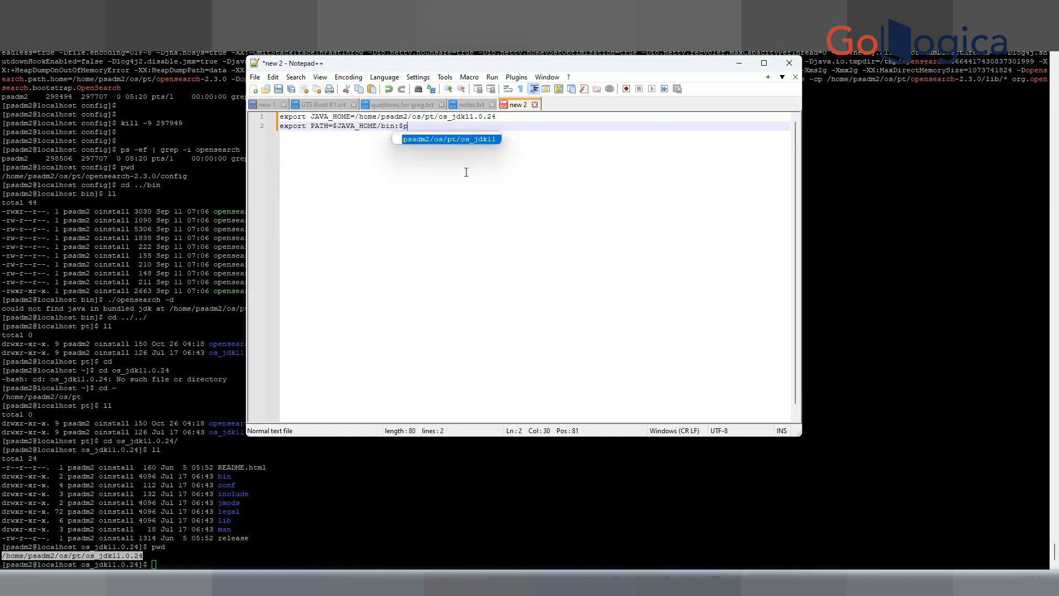
pyautogui.write('ath')
pyautogui.press('BackSpace')
pyautogui.press('BackSpace')
pyautogui.press('BackSpace')
pyautogui.press('BackSpace')
pyautogui.press('BackSpace')
pyautogui.write('$PATH')
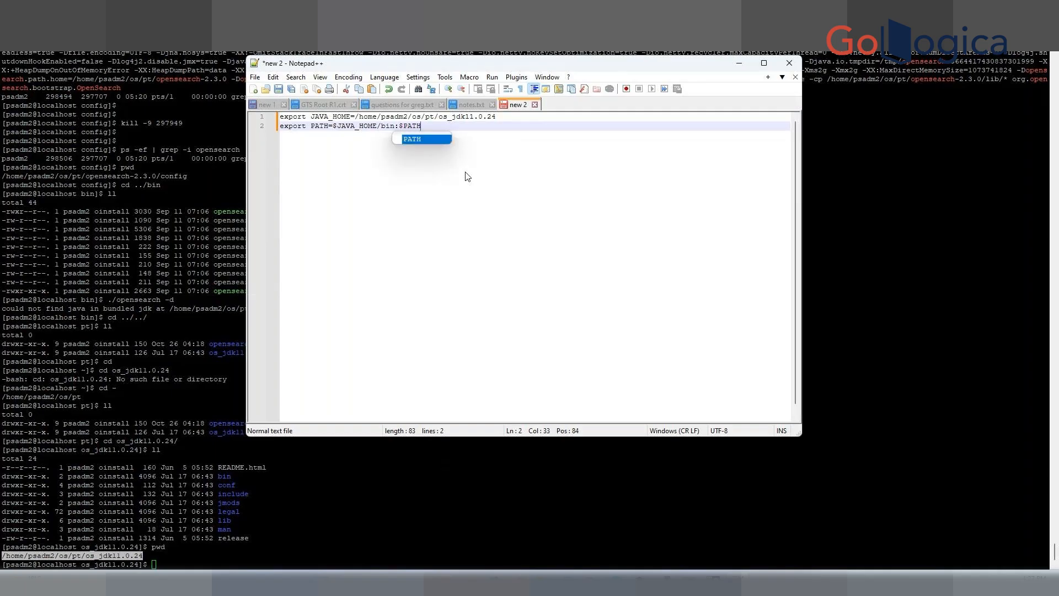
pyautogui.press('Escape')
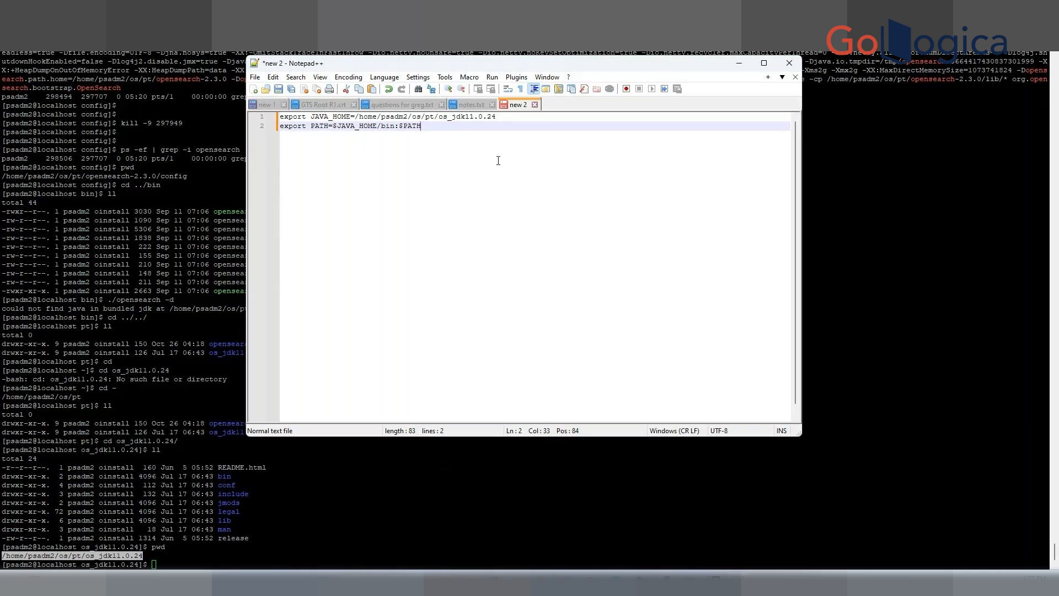
# Copy both export lines and run them in the terminal.
pyautogui.moveTo(498, 117); pyautogui.dragTo(281, 118)
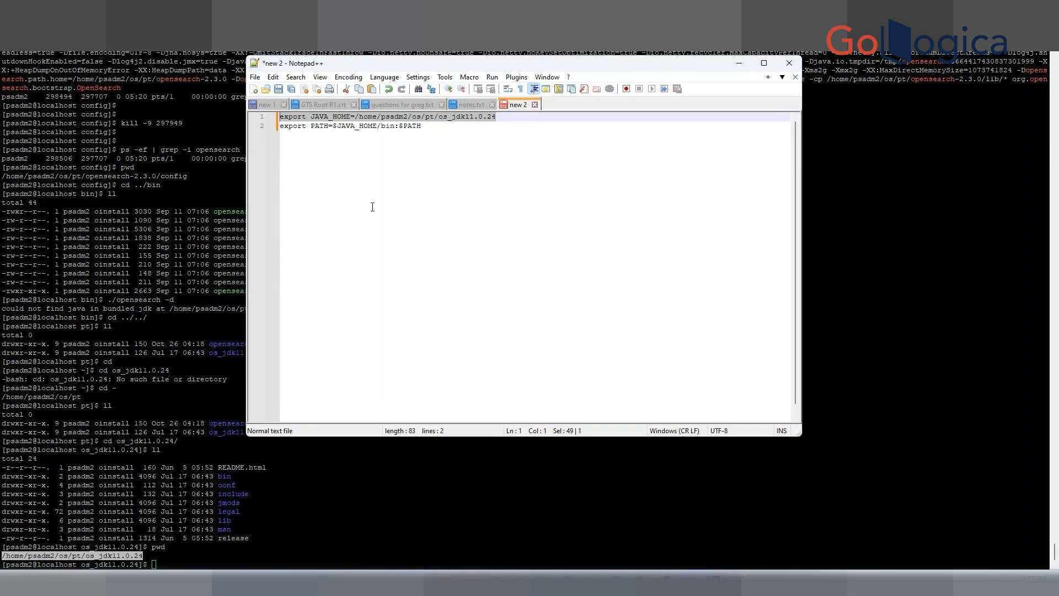
pyautogui.hotkey('ctrl', 'End')
pyautogui.moveTo(430, 129); pyautogui.dragTo(281, 117)
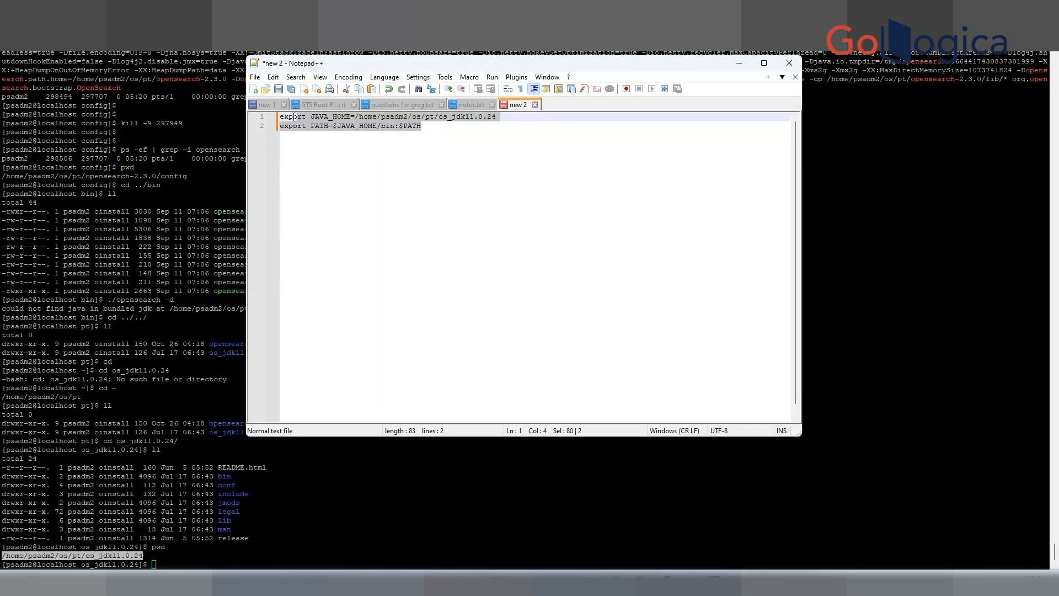
pyautogui.hotkey('ctrl', 'c')
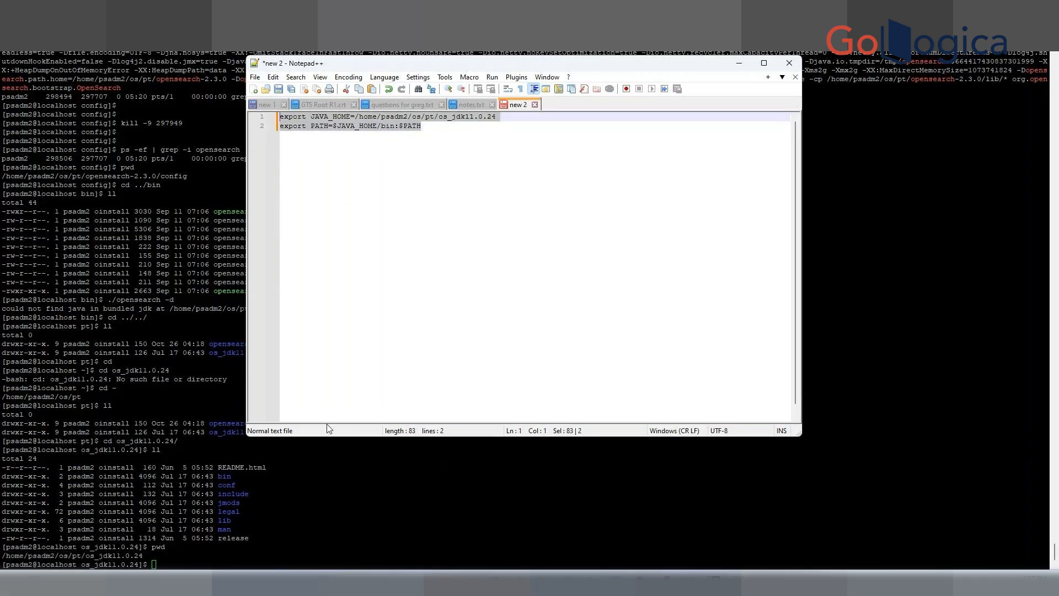
pyautogui.click(239, 545)
pyautogui.rightClick(280, 550)
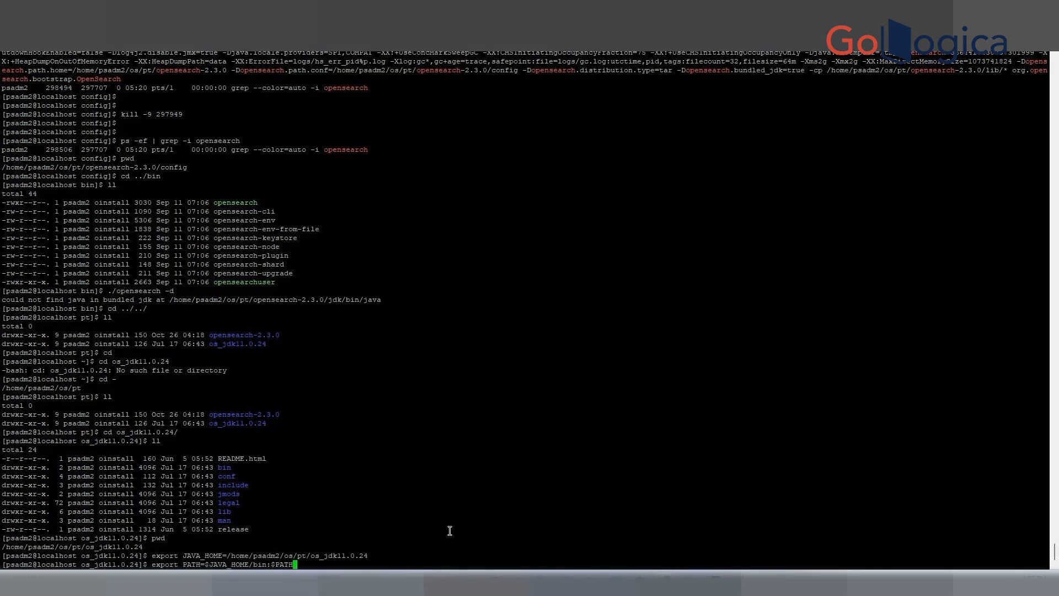
pyautogui.press('Return')
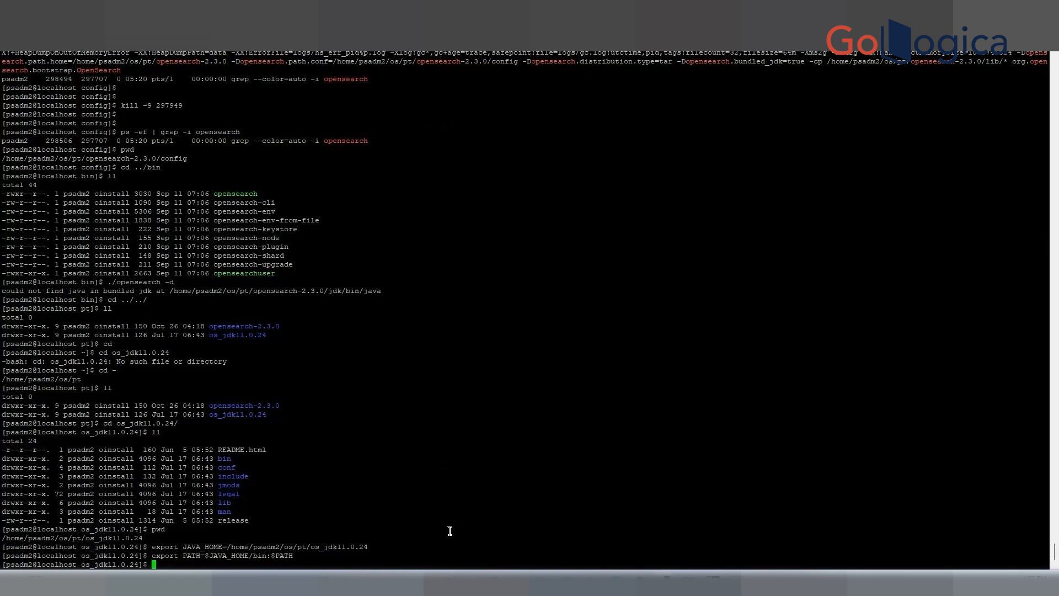
# Change into the ../opensearch-2.3.0/bin directory.
pyautogui.write('cd ../op')
pyautogui.press('Tab')
pyautogui.write('bin')
pyautogui.press('Return')
# Start OpenSearch in daemon mode again with ./opensearch -d.
pyautogui.write('cd os_jdk11.0.24/')
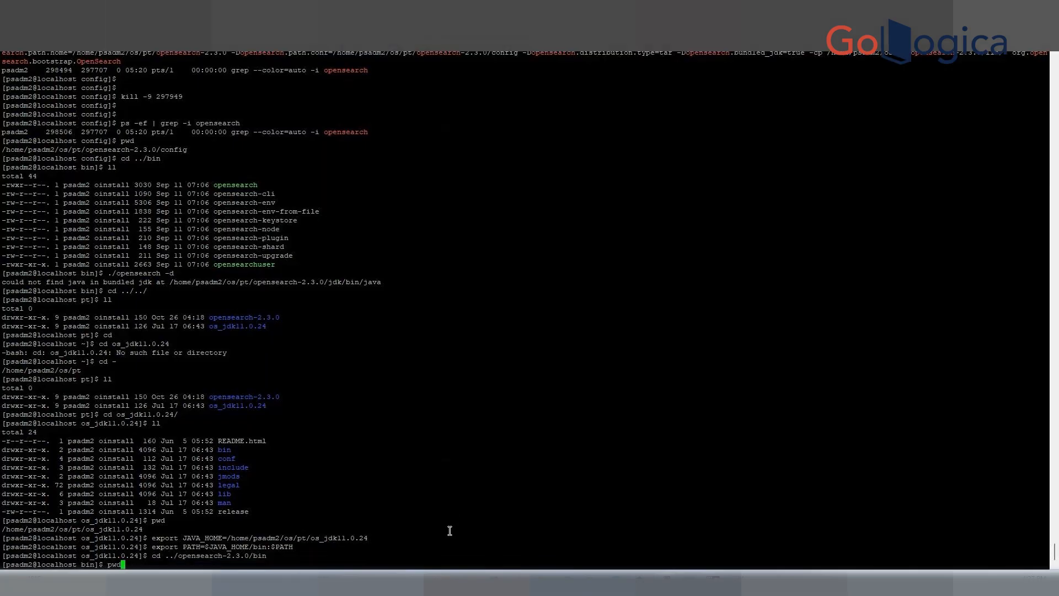
pyautogui.hotkey('ctrl', 'u')
pyautogui.write('cd')
pyautogui.hotkey('ctrl', 'u')
pyautogui.write('ll')
pyautogui.press('Up')
pyautogui.press('Up')
pyautogui.press('Return')
pyautogui.press('Up')
pyautogui.press('Return')
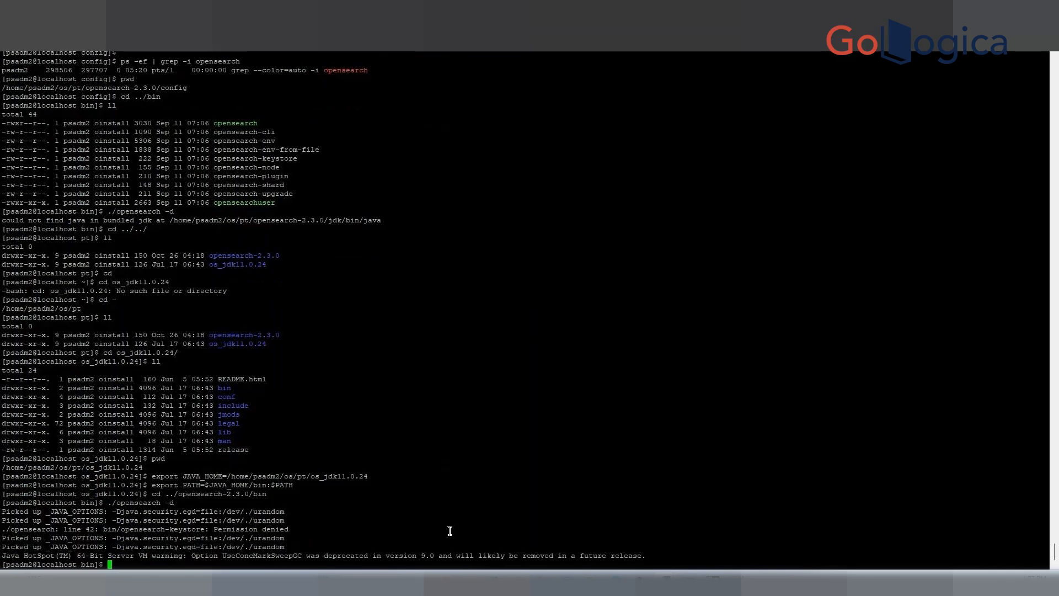
pyautogui.press('Return')
pyautogui.press('Return')
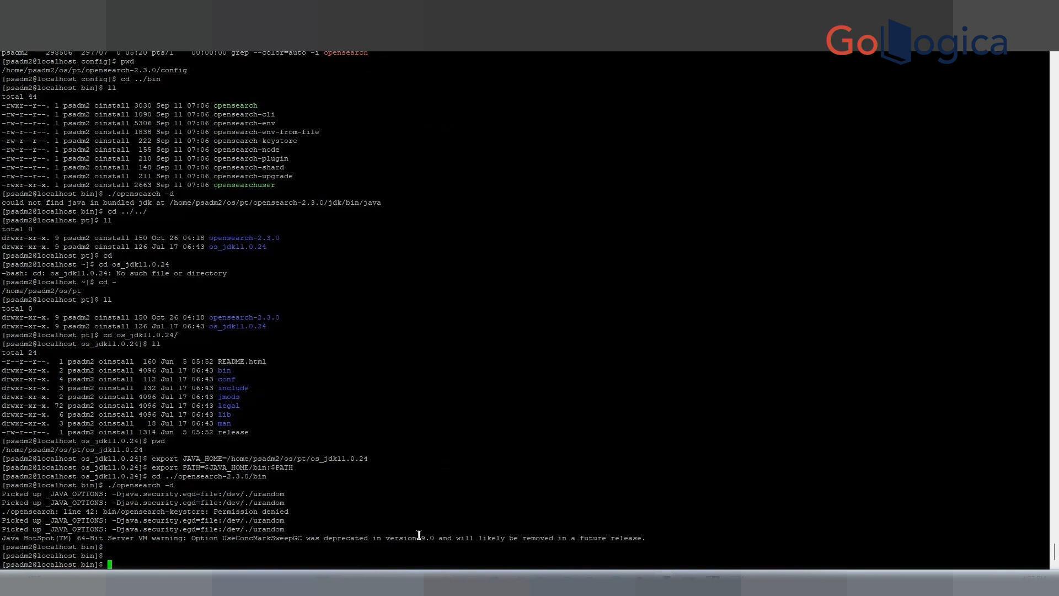
# Switch to the browser, maximize it, and open the PeopleSoft homepage tab at 192.168.86.30:8000.
pyautogui.click(615, 583)
pyautogui.moveTo(544, 25); pyautogui.dragTo(761, 44)
pyautogui.doubleClick(783, 12)
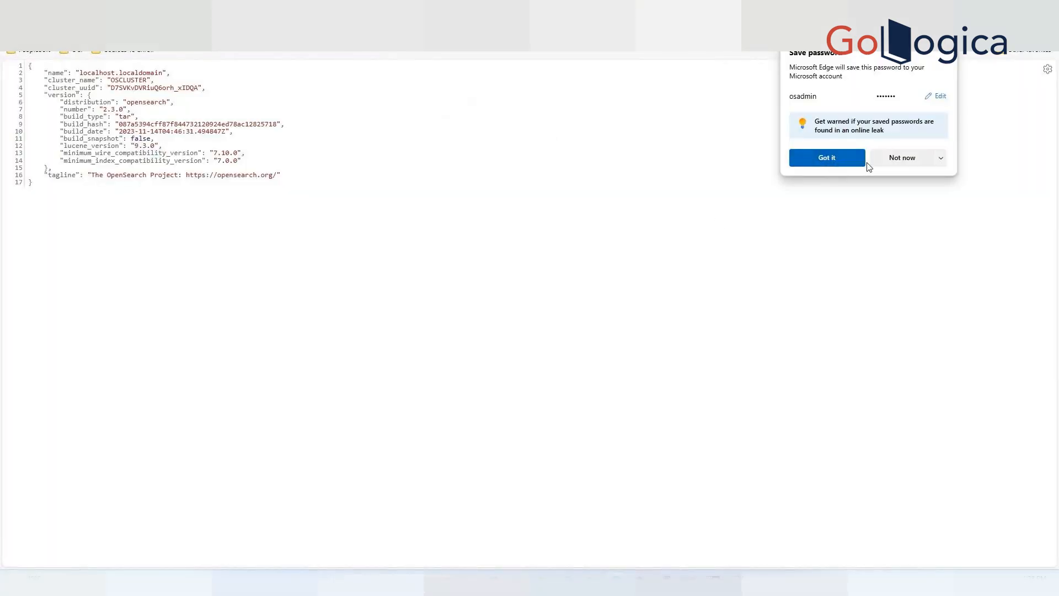
pyautogui.click(953, 55)
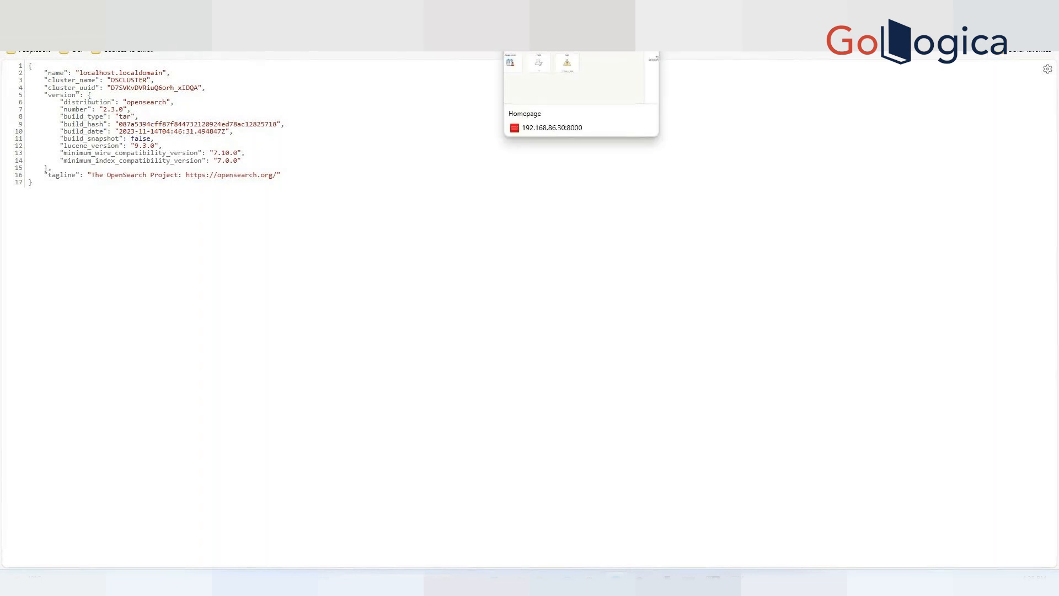
pyautogui.click(582, 11)
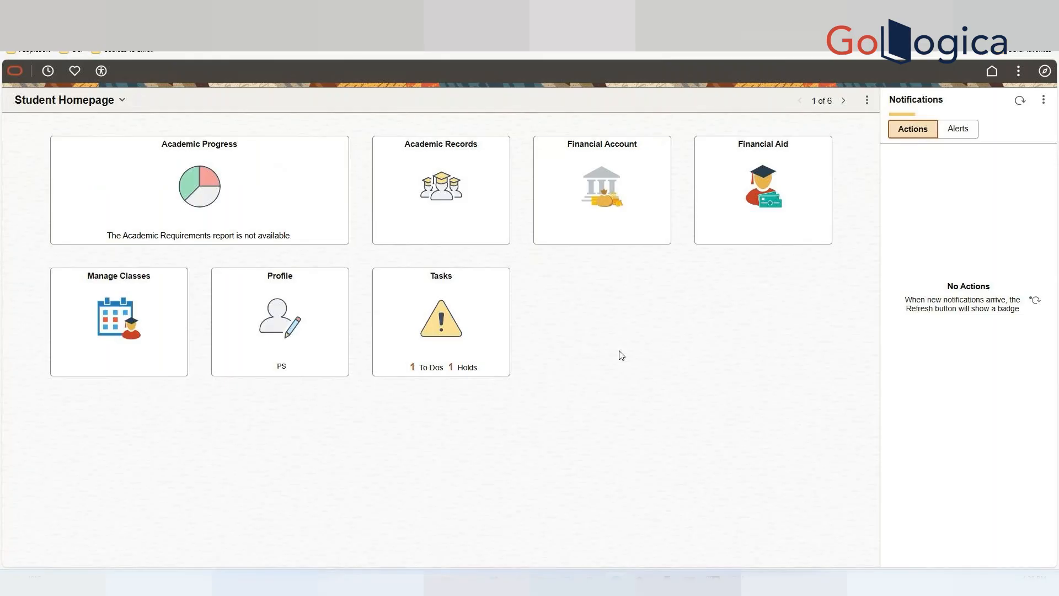
# Open the Search Admin Activity Guide under PeopleTools > Search Framework from the navigation menu.
pyautogui.click(1045, 70)
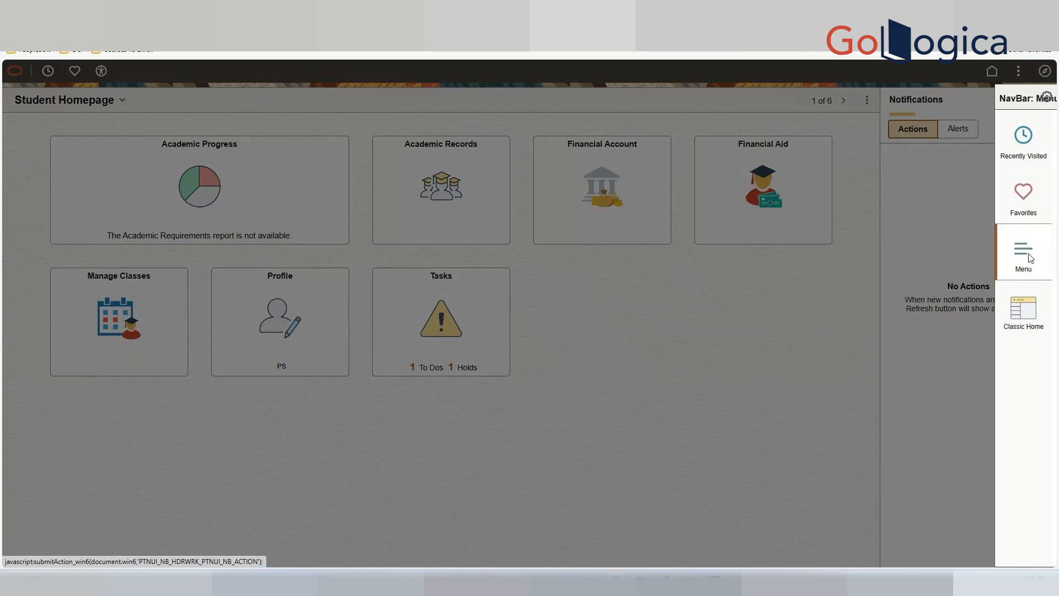
pyautogui.click(1031, 259)
pyautogui.scroll(-5, 1003, 317)
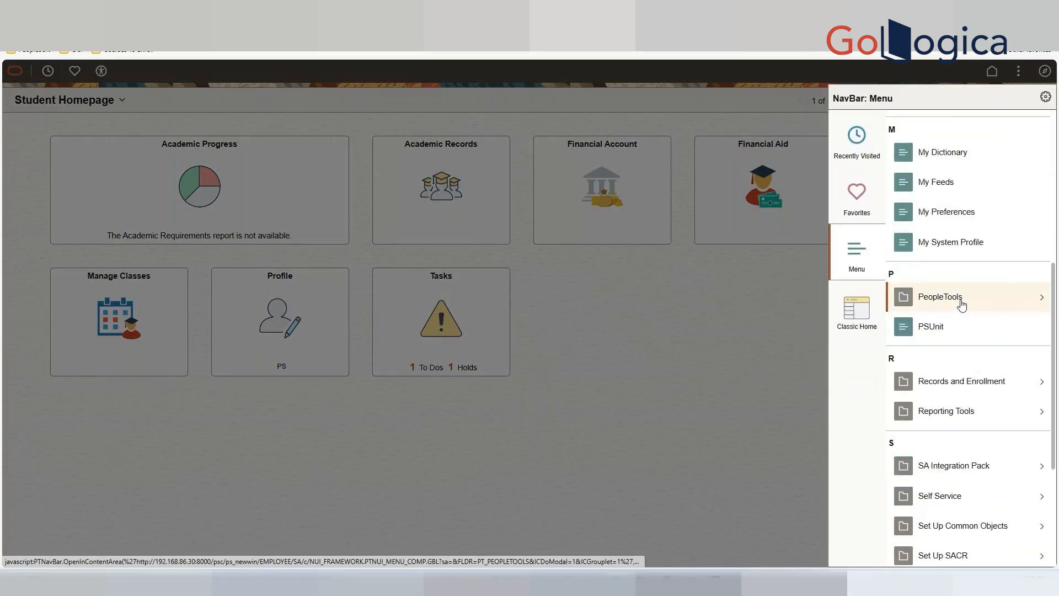
pyautogui.click(962, 305)
pyautogui.scroll(-1, 961, 303)
pyautogui.scroll(-5, 962, 303)
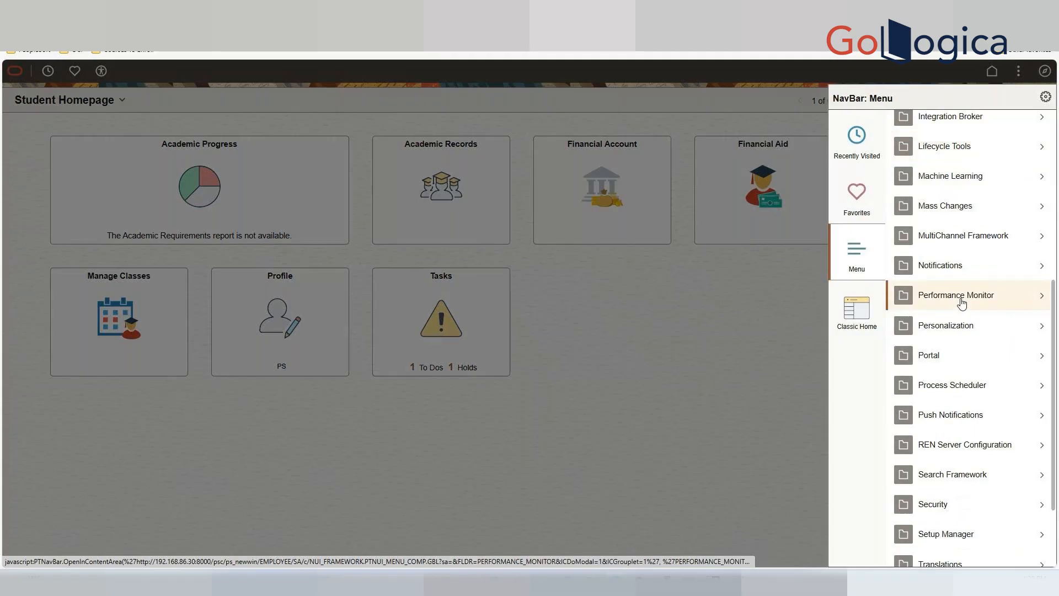
pyautogui.scroll(-3, 962, 302)
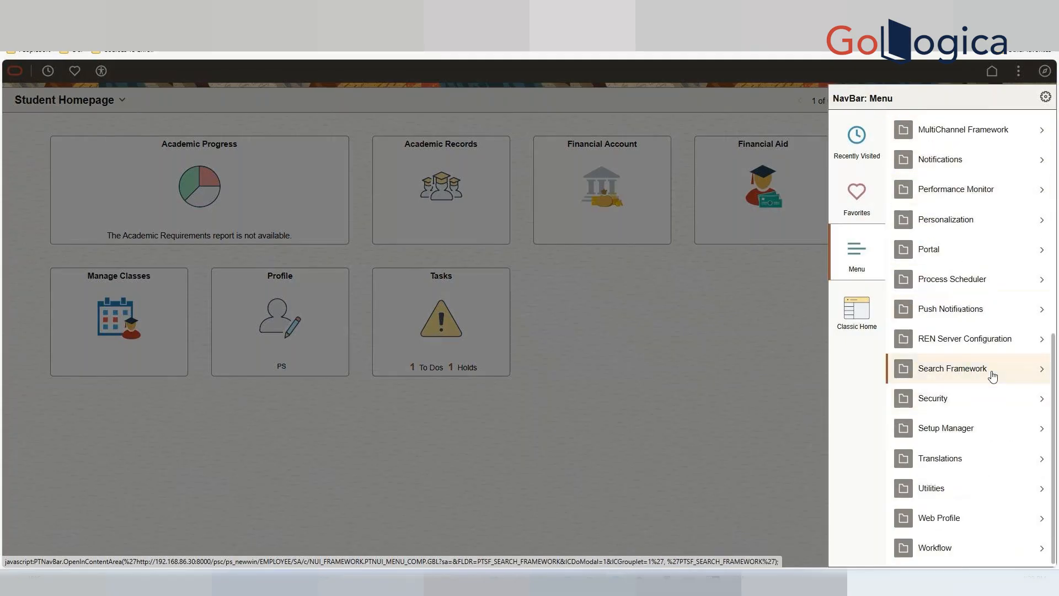
pyautogui.click(992, 373)
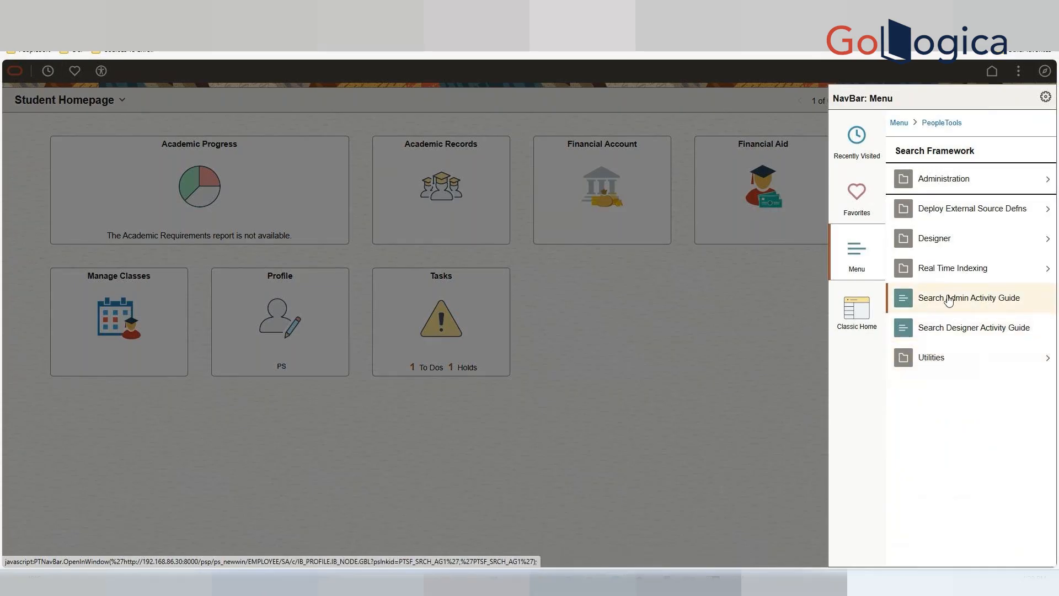
pyautogui.click(985, 300)
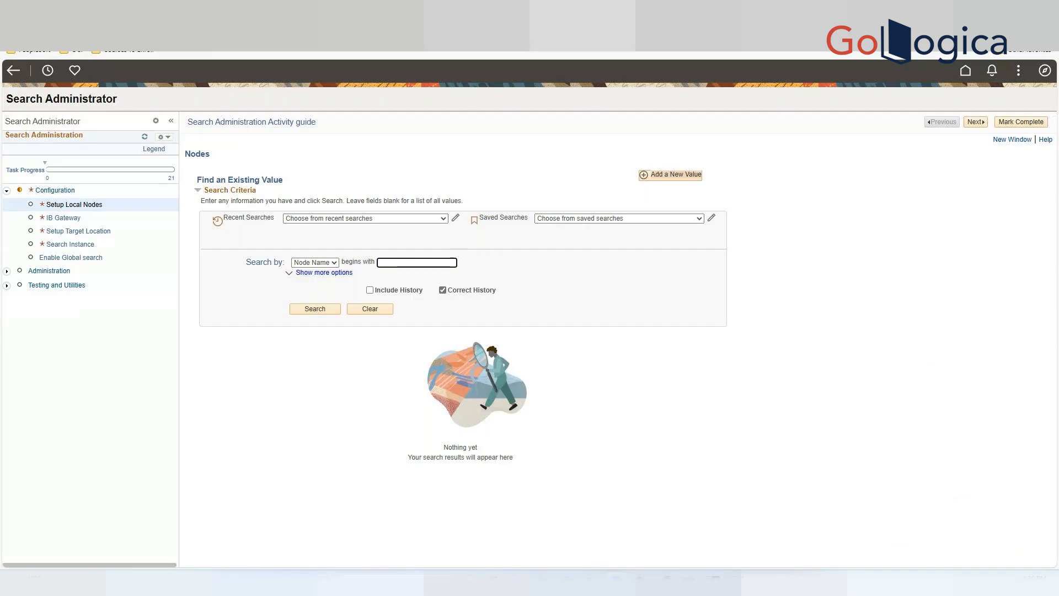
# Search all nodes, sort the results by Default Local Node, and select the PSFT_CS node name.
pyautogui.click(7, 271)
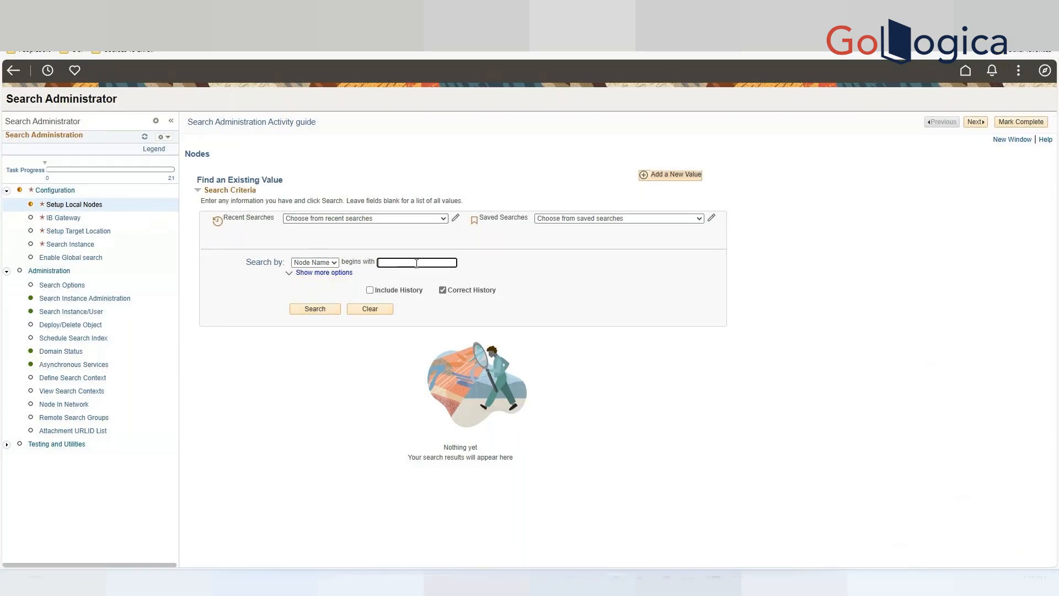
pyautogui.click(314, 310)
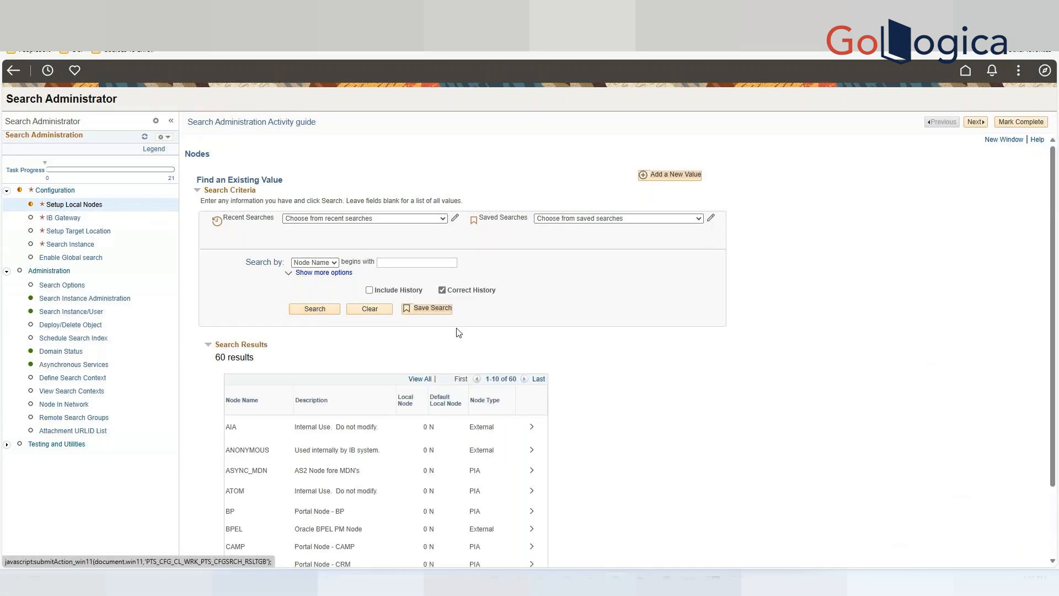
pyautogui.scroll(-3, 570, 348)
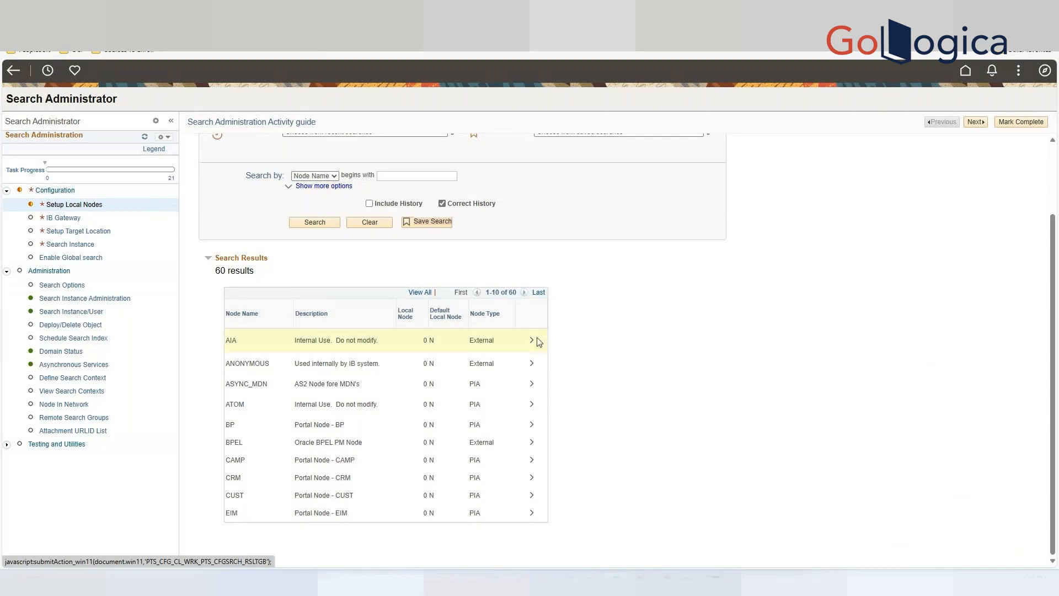
pyautogui.click(447, 320)
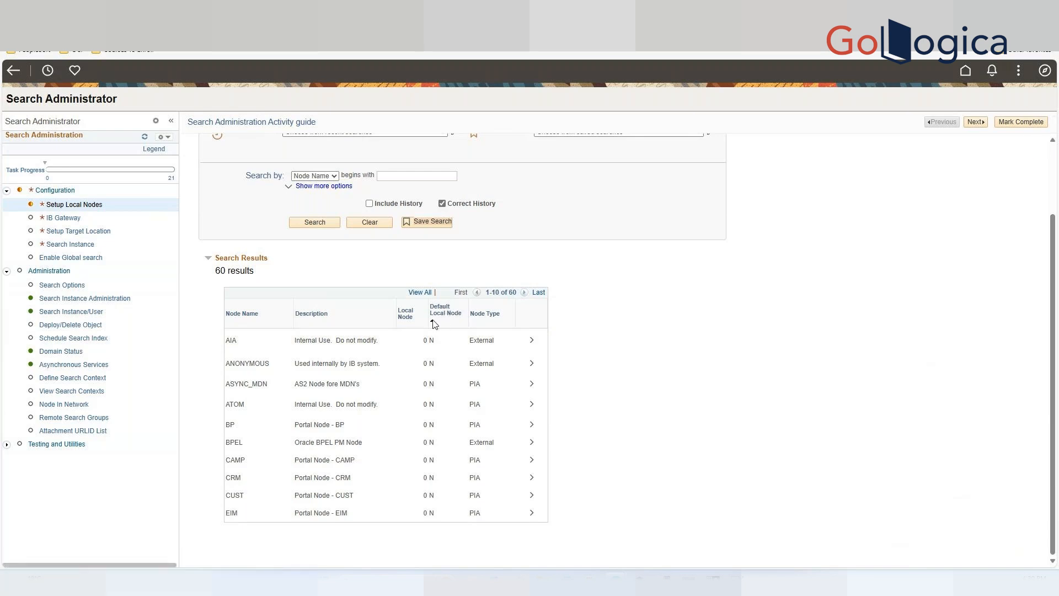
pyautogui.click(444, 316)
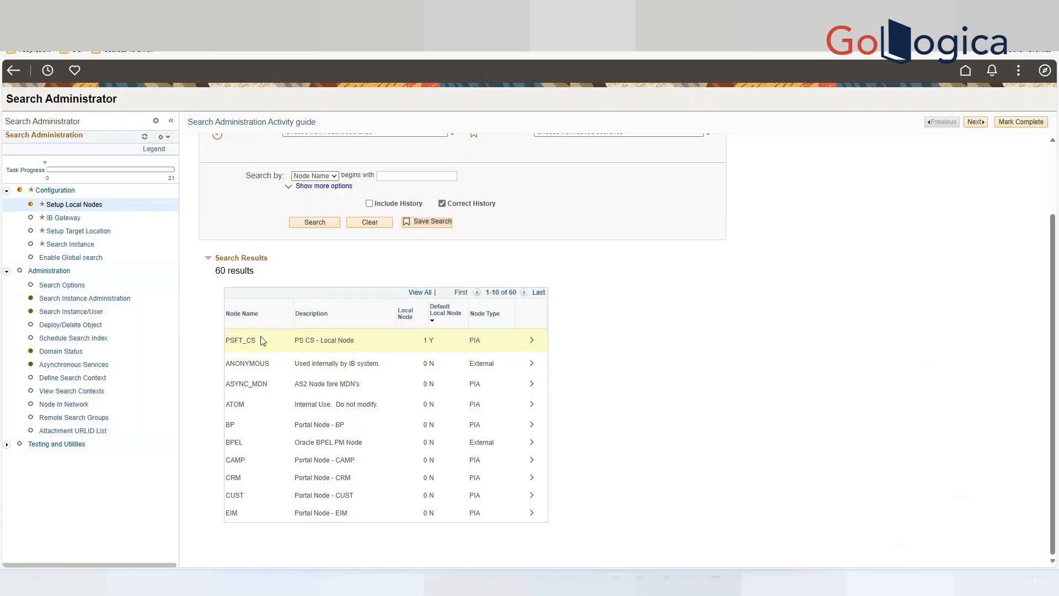
pyautogui.moveTo(256, 340); pyautogui.dragTo(227, 338)
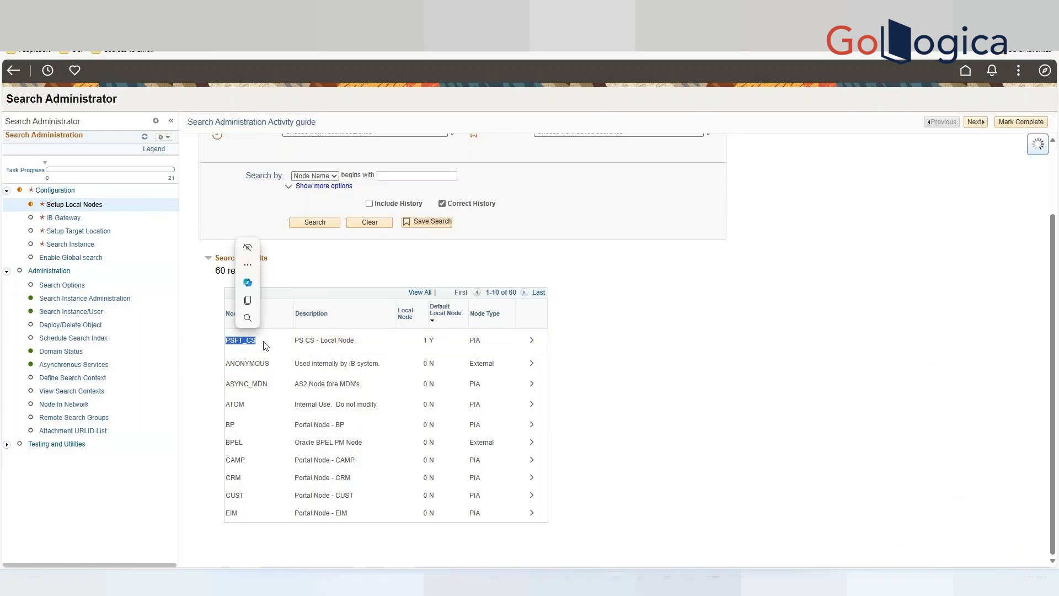
# Open the PSFT_CS node definition and ping the node from its connectors.
pyautogui.click(262, 342)
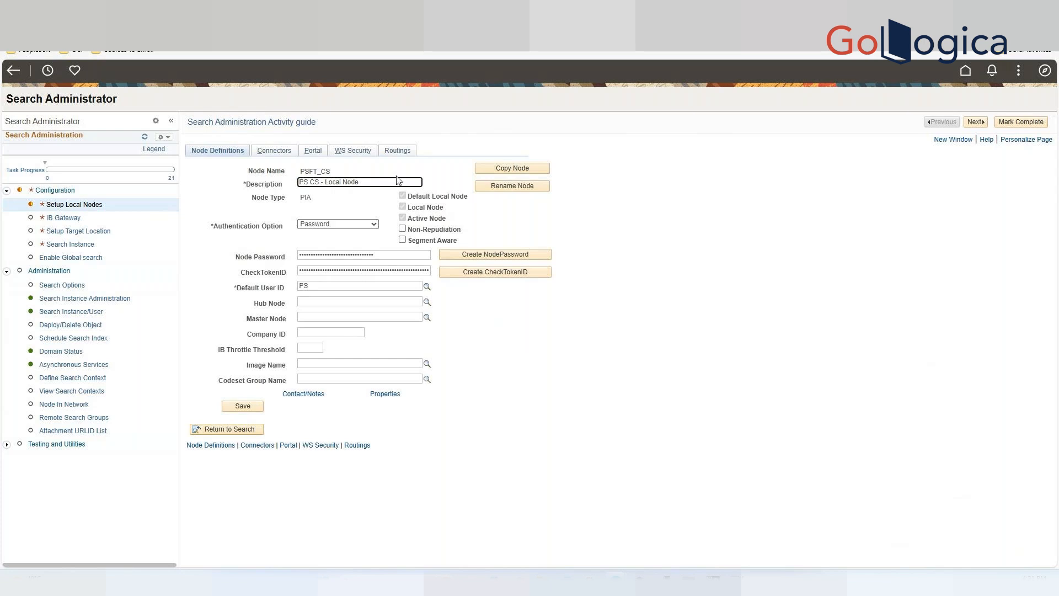
pyautogui.click(270, 153)
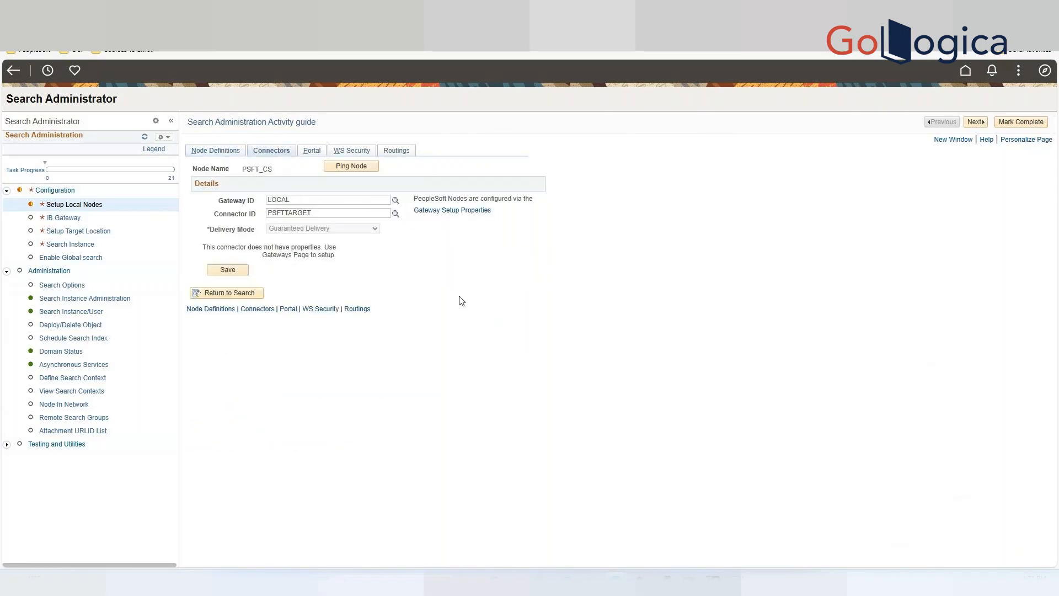
pyautogui.click(351, 167)
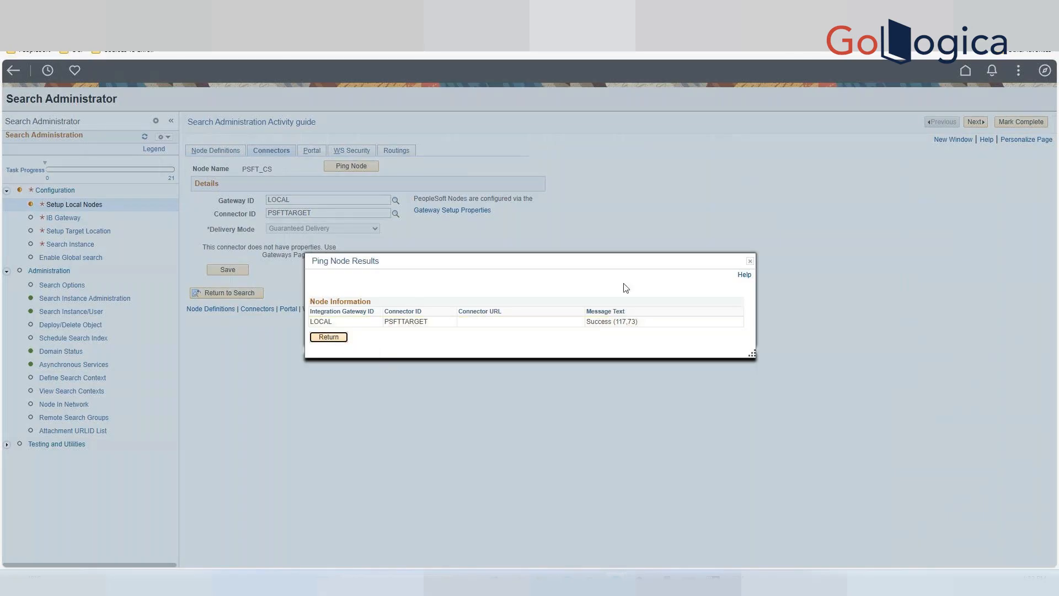
pyautogui.click(328, 338)
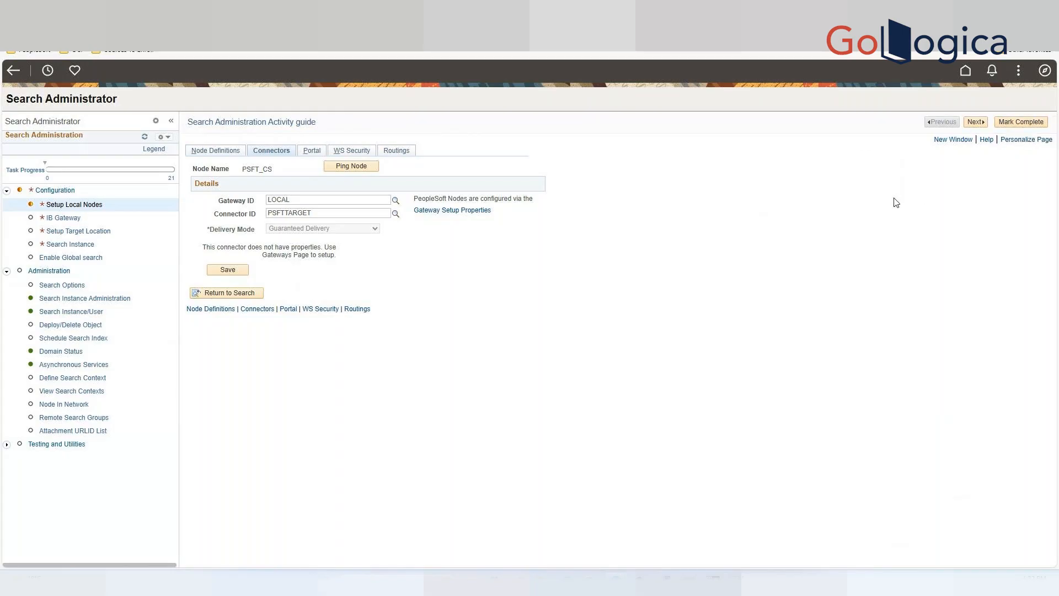
# Mark the local node setup complete and open the LOCAL integration gateway in the IB Gateway step.
pyautogui.click(1017, 124)
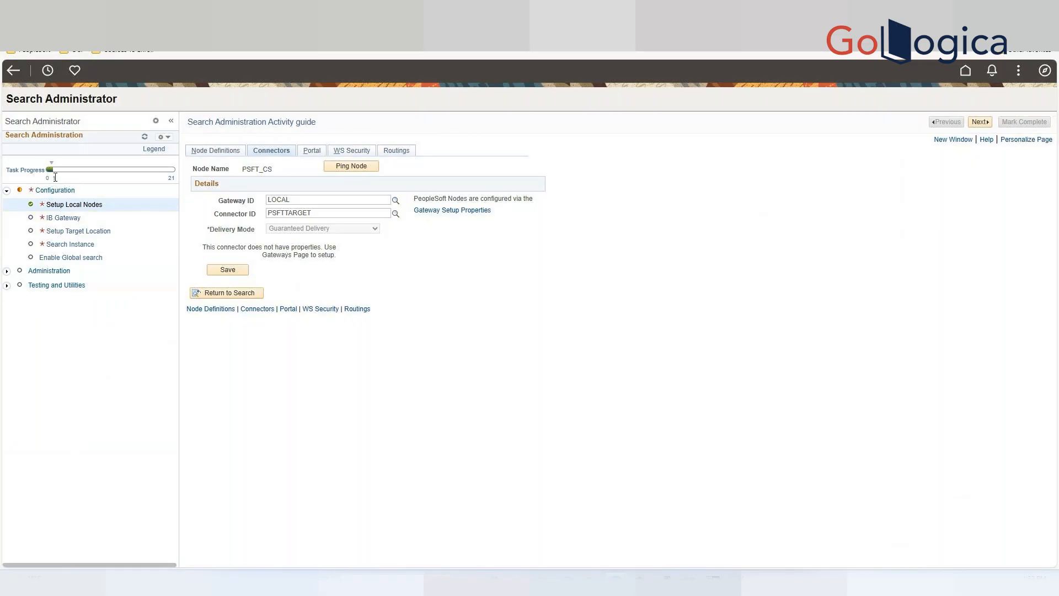
pyautogui.moveTo(56, 177)
pyautogui.moveTo(176, 186)
pyautogui.click(985, 125)
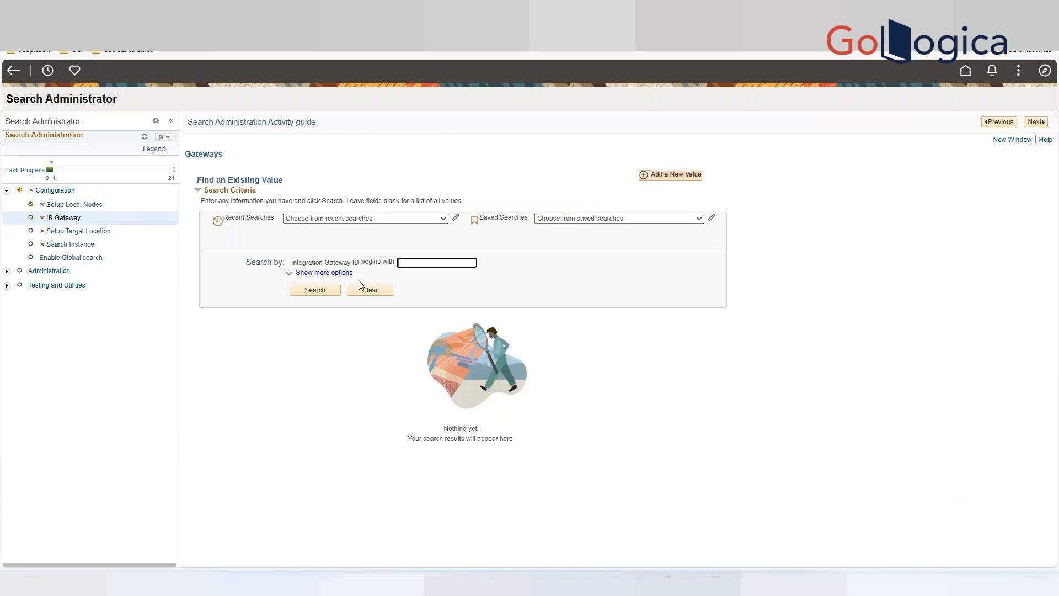
pyautogui.click(325, 290)
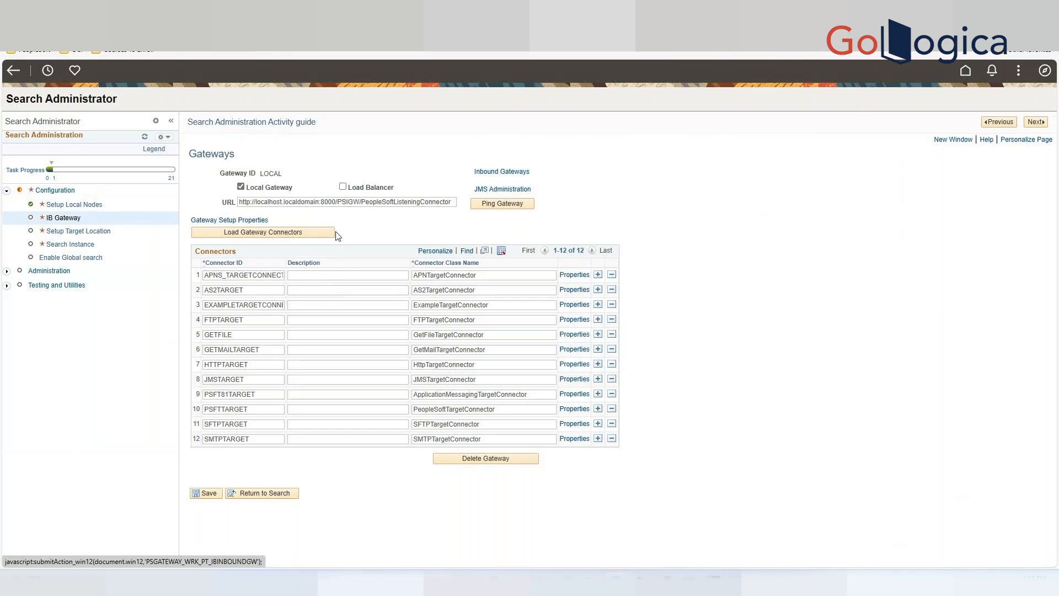
# Try to ping the gateway and return to the PeopleSoft administrator tab.
pyautogui.click(509, 204)
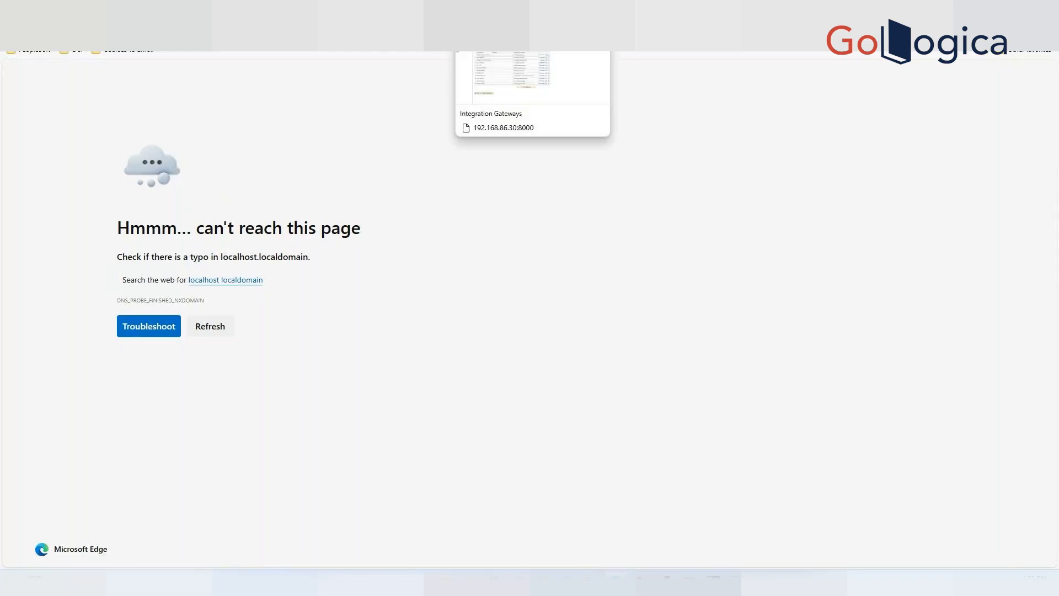
pyautogui.click(533, 25)
# Replace the gateway URL host with 192.168.86.30, keeping port 8000 and the PSIGW listening connector path.
pyautogui.click(320, 202)
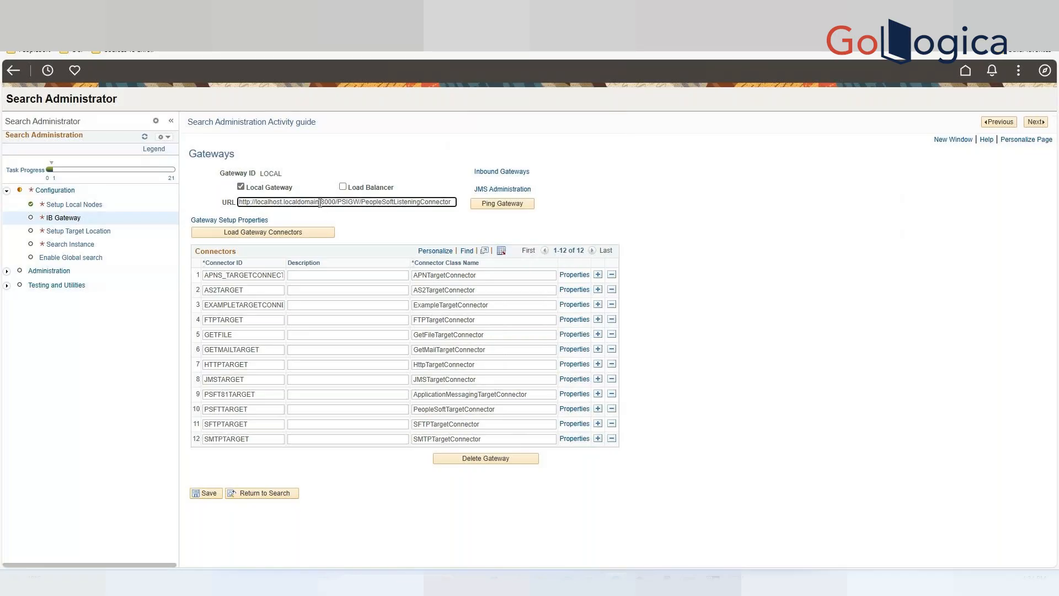
pyautogui.moveTo(320, 203); pyautogui.dragTo(257, 202)
pyautogui.press('BackSpace')
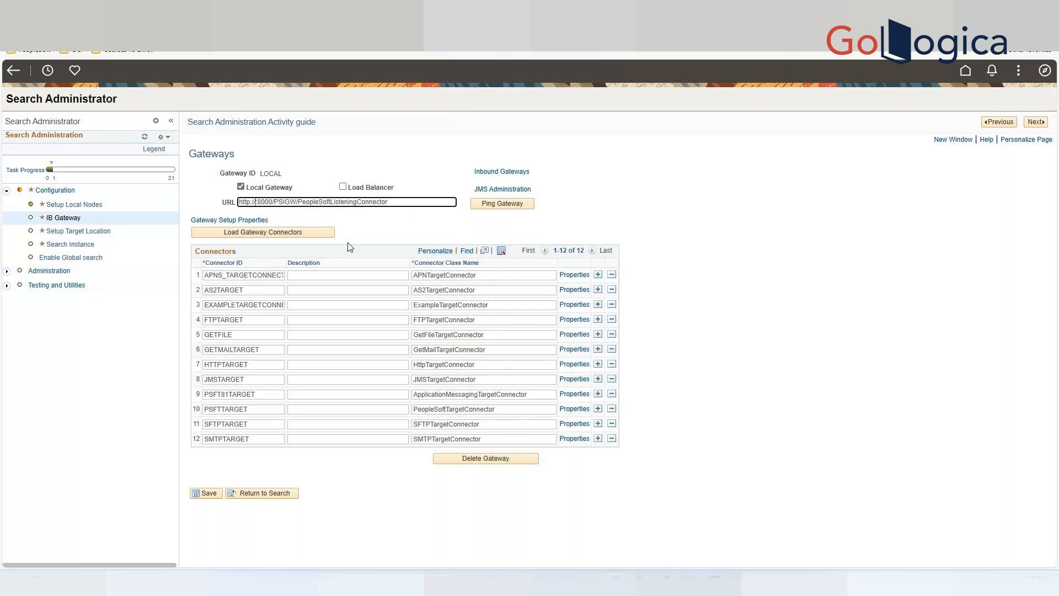
pyautogui.write('192')
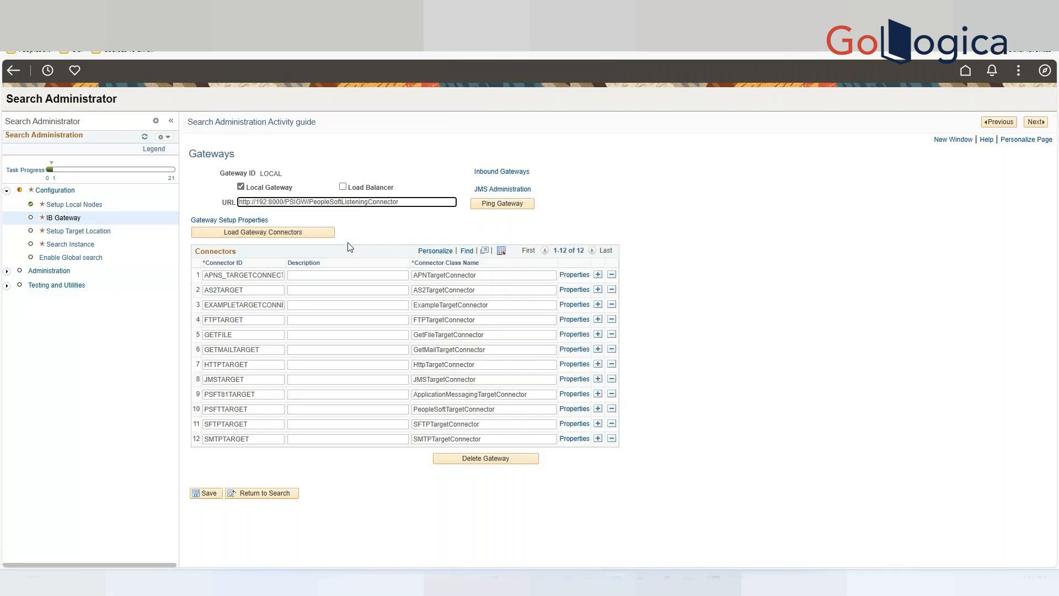
pyautogui.write('.168.')
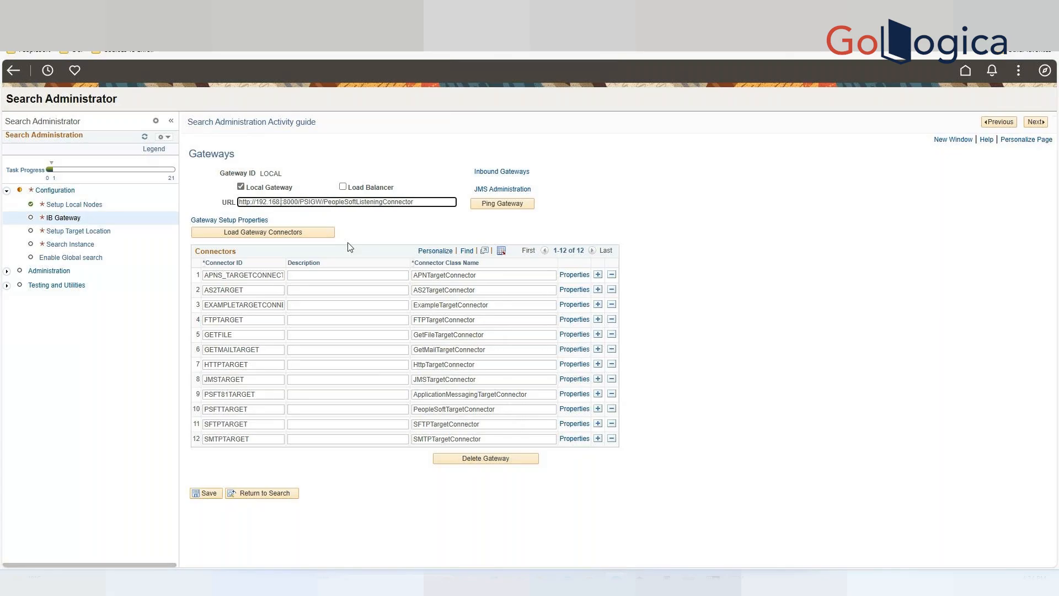
pyautogui.write('86.30')
# Save the gateway, accept clearing the connectors, and load the gateway connectors again.
pyautogui.click(205, 496)
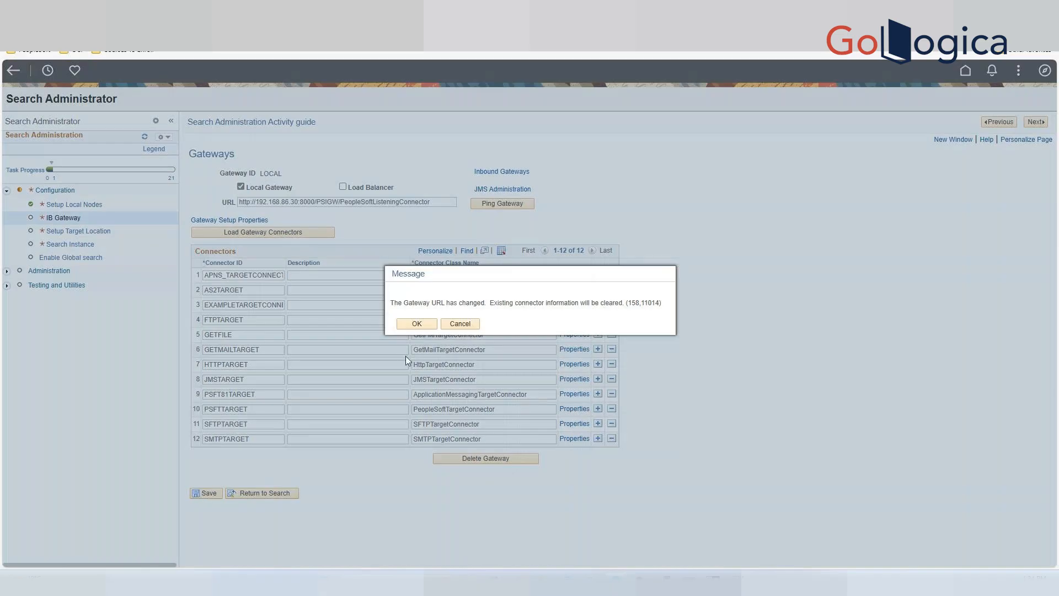
pyautogui.click(417, 324)
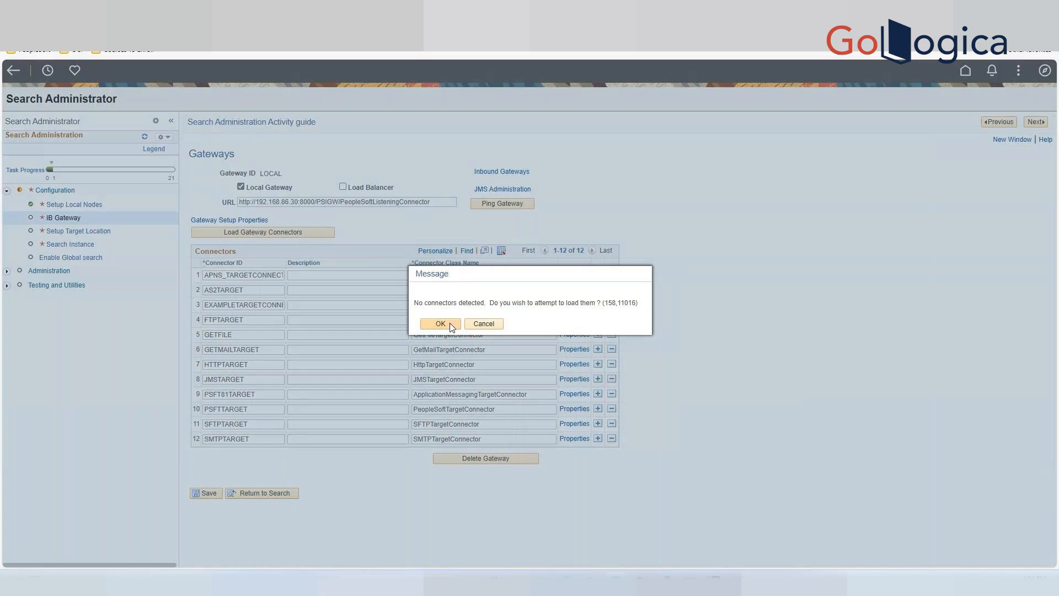
pyautogui.click(451, 325)
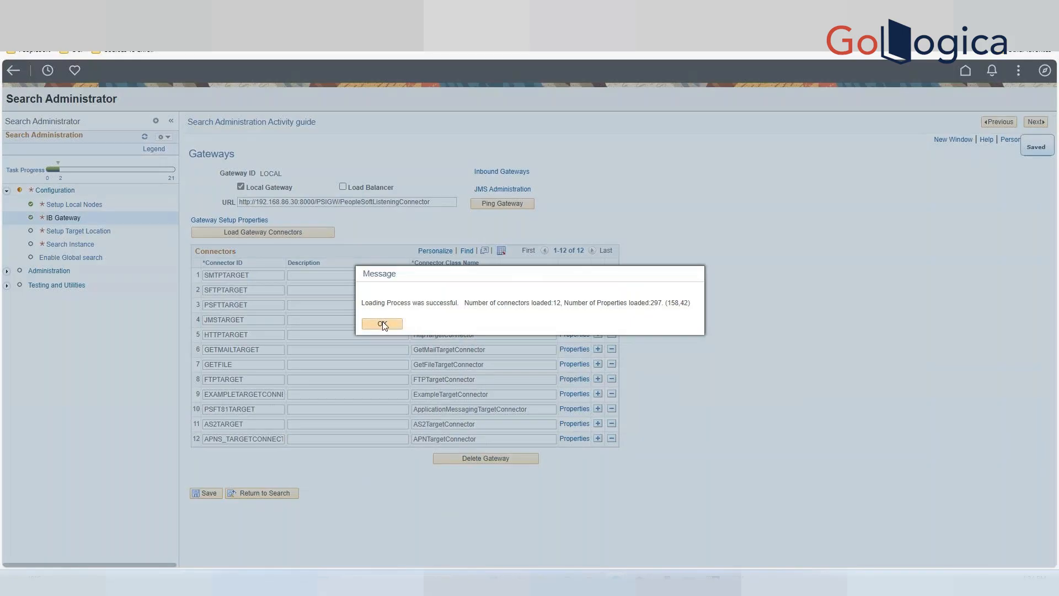
pyautogui.click(383, 324)
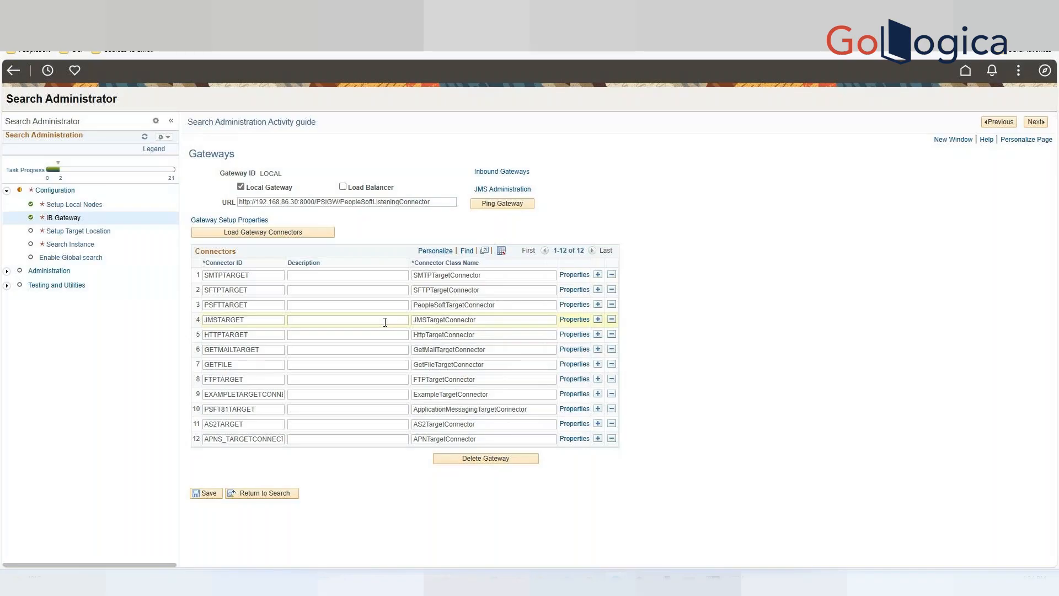
# Ping the gateway and return to the PeopleSoft administrator tab.
pyautogui.click(499, 204)
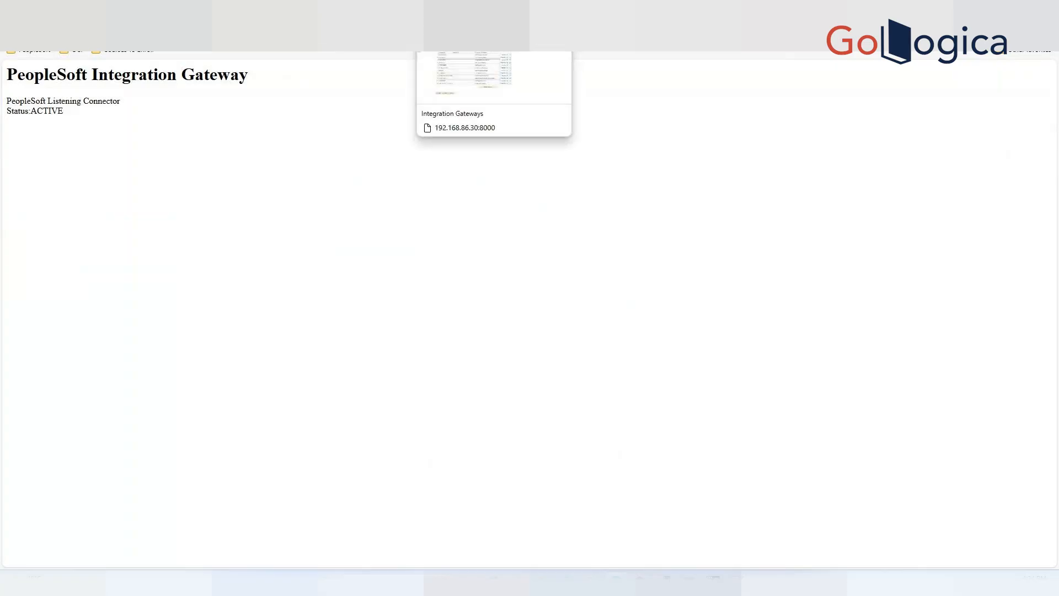
pyautogui.click(446, 9)
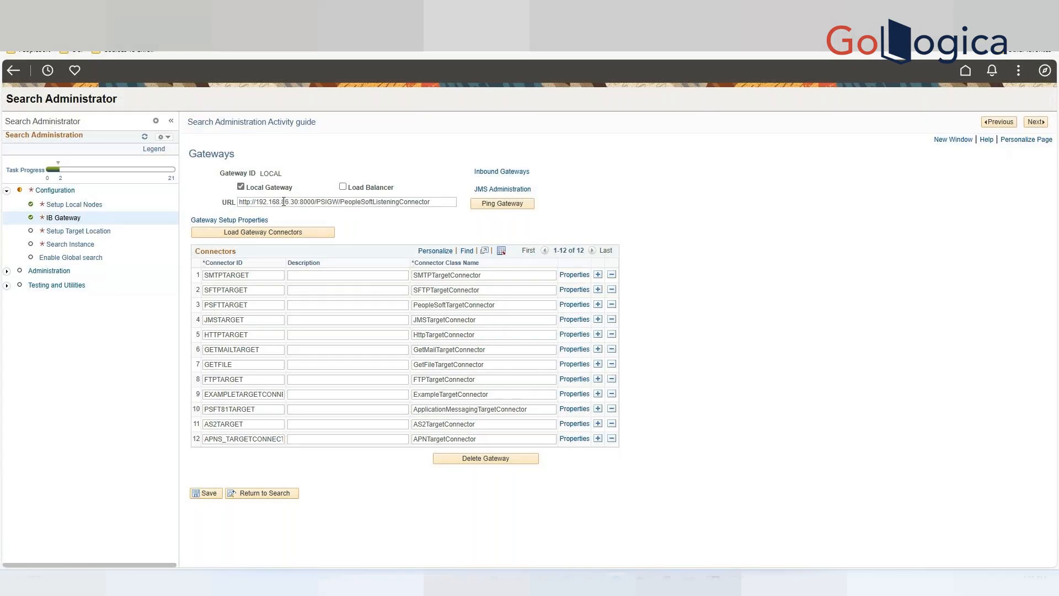
# Open the gateway setup properties, ping the PSFT_CS node, and close the node configuration with OK.
pyautogui.click(235, 221)
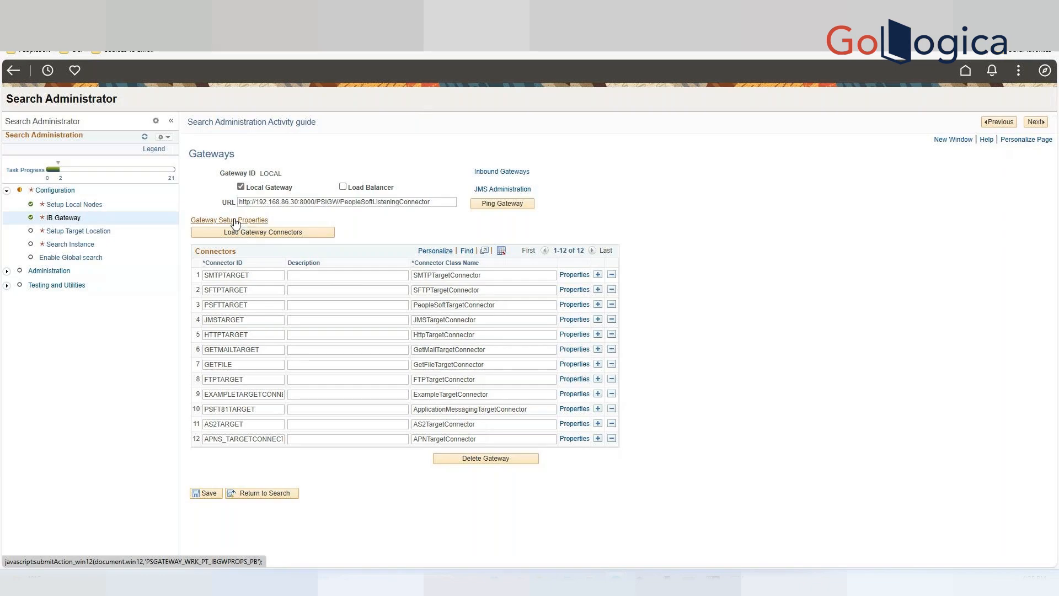
pyautogui.click(908, 156)
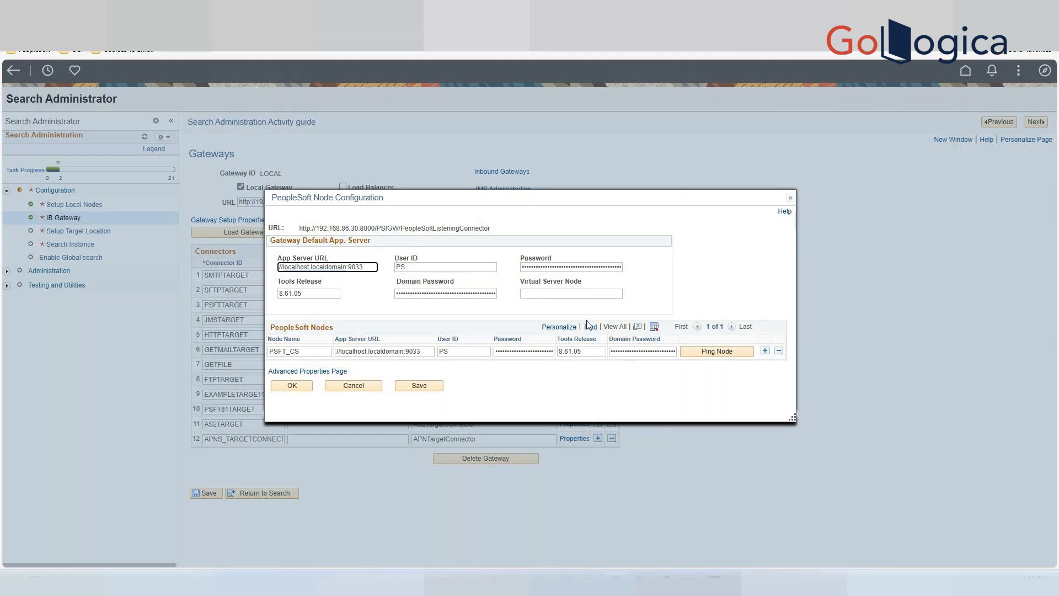
pyautogui.click(718, 353)
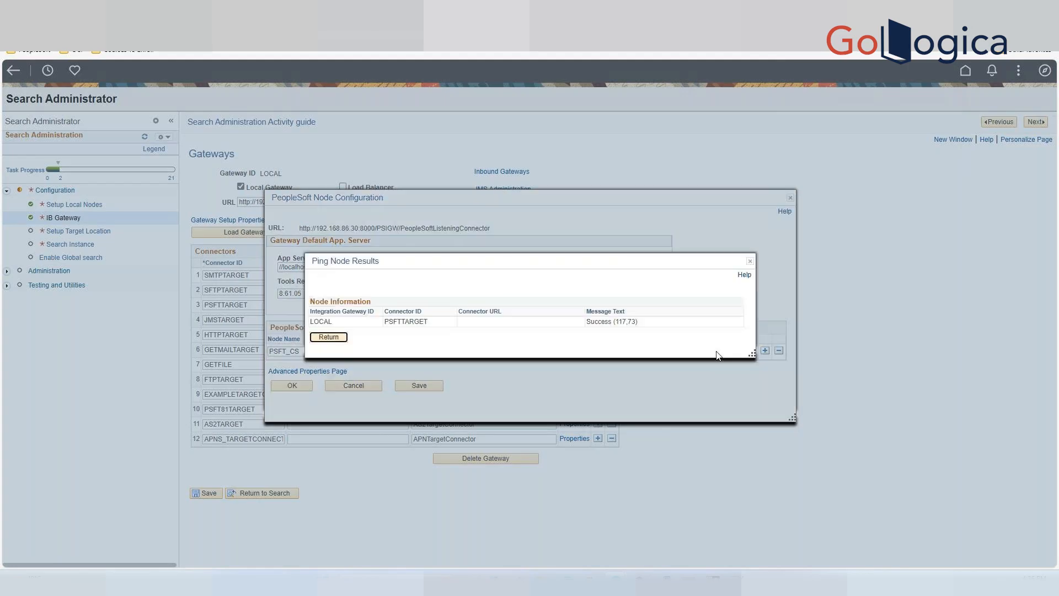
pyautogui.click(329, 337)
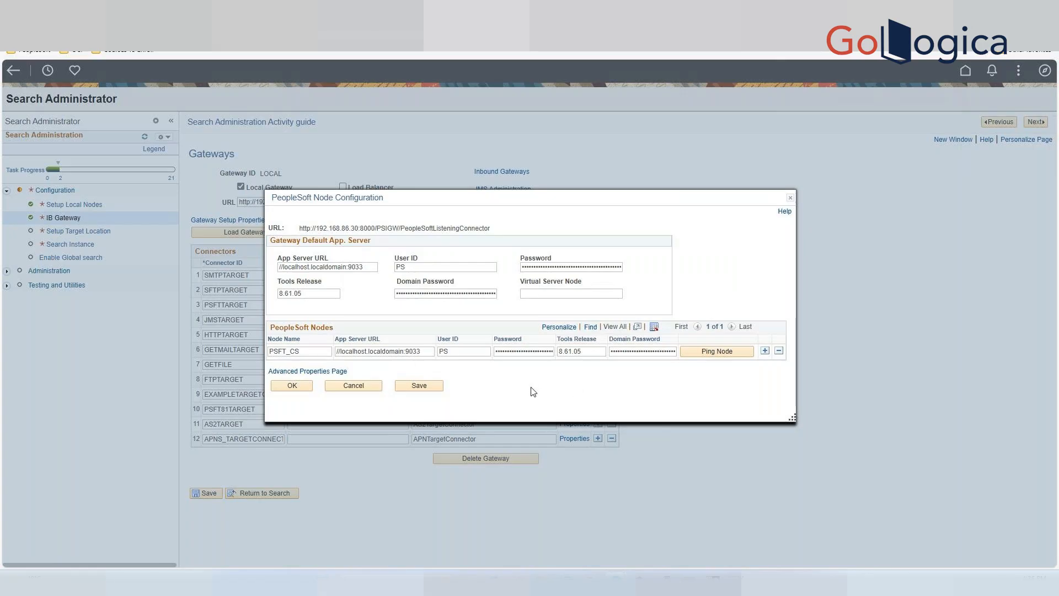
pyautogui.click(302, 387)
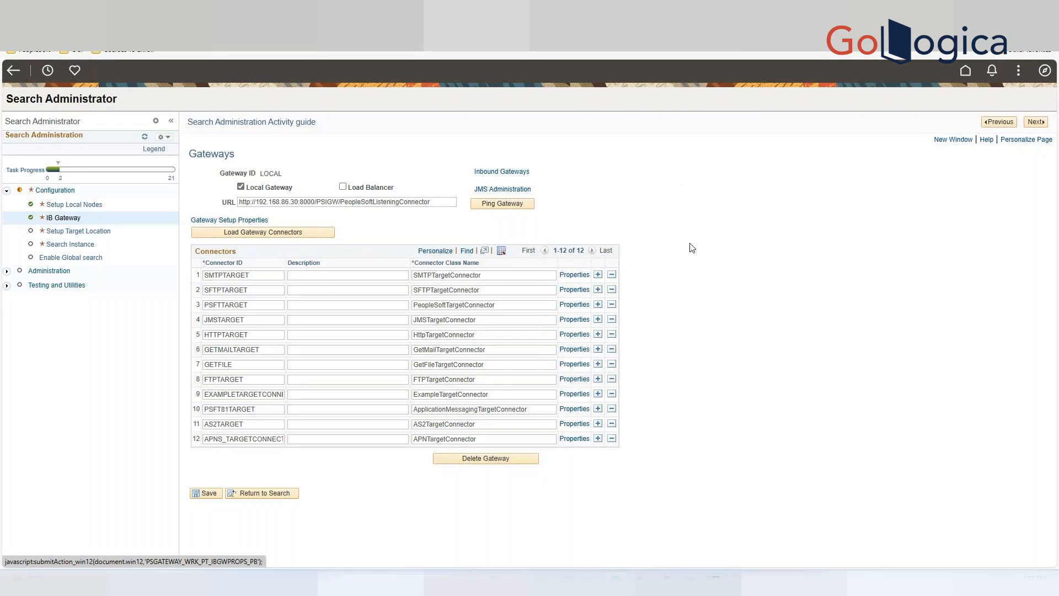
# Sign in to the gateway properties with user ID administrator and the saved account password.
pyautogui.click(250, 219)
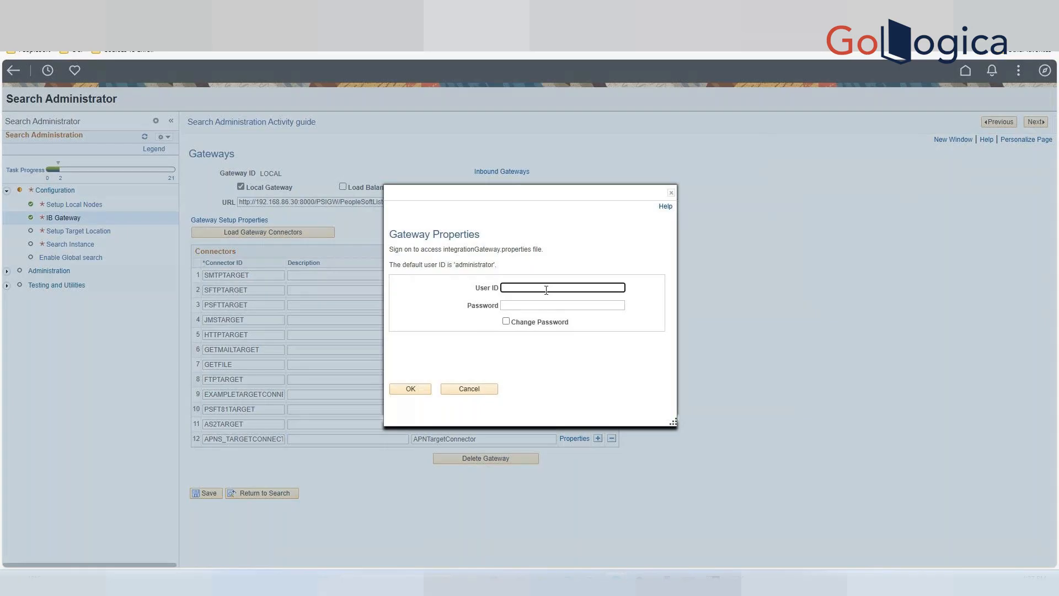
pyautogui.write('administrator')
pyautogui.click(545, 307)
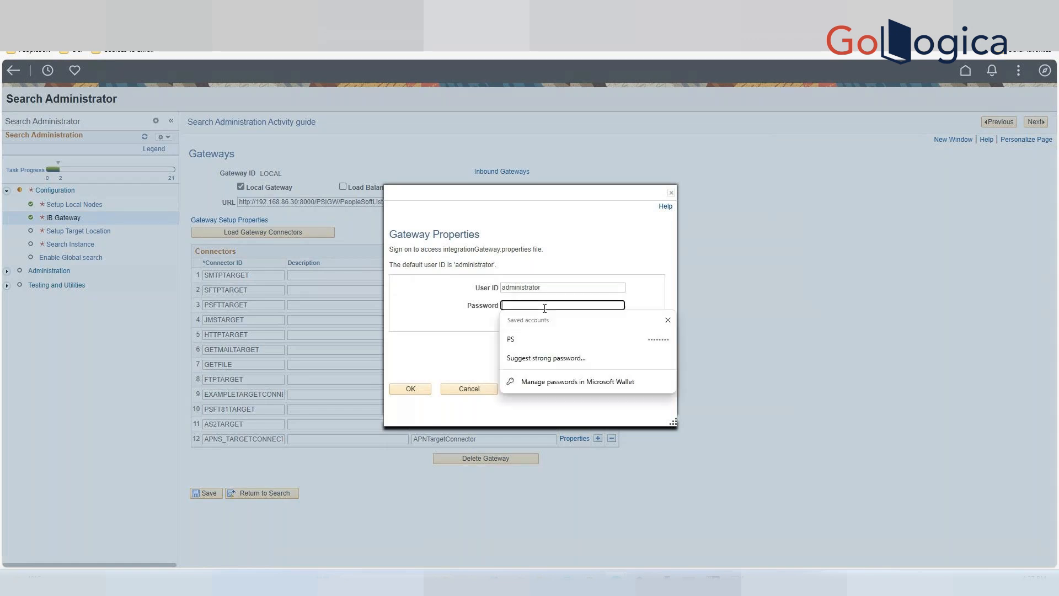
pyautogui.click(529, 341)
pyautogui.click(410, 390)
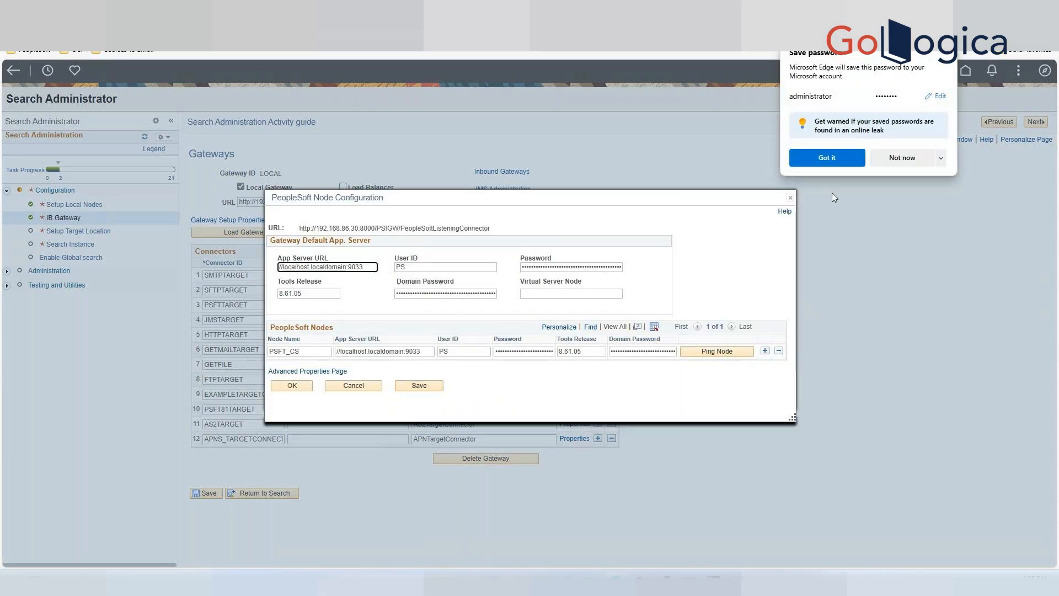
pyautogui.click(828, 160)
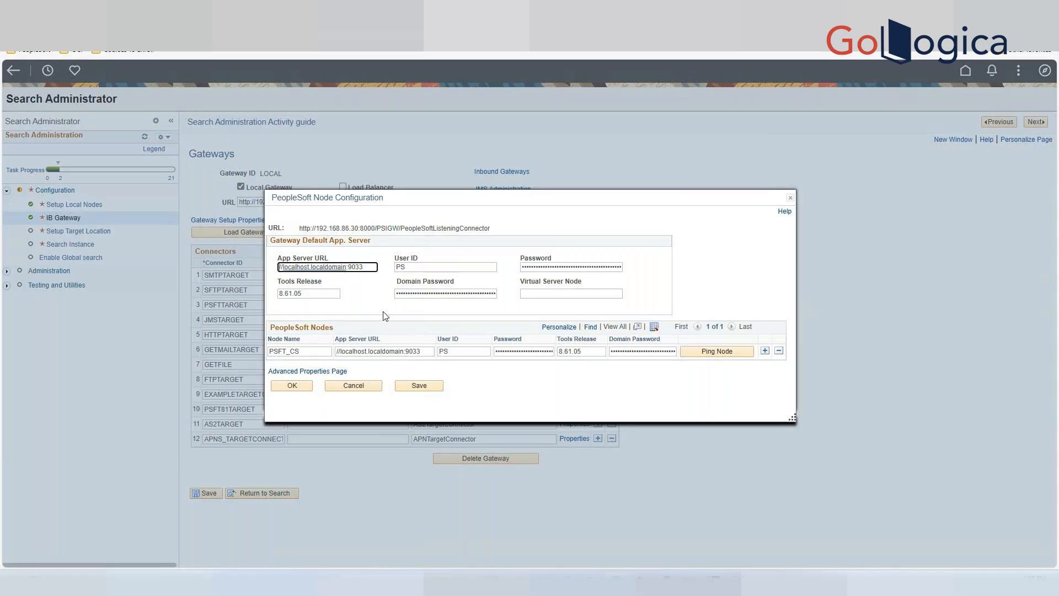
# Open the advanced gateway properties file and search it for the logging section using "log".
pyautogui.click(303, 373)
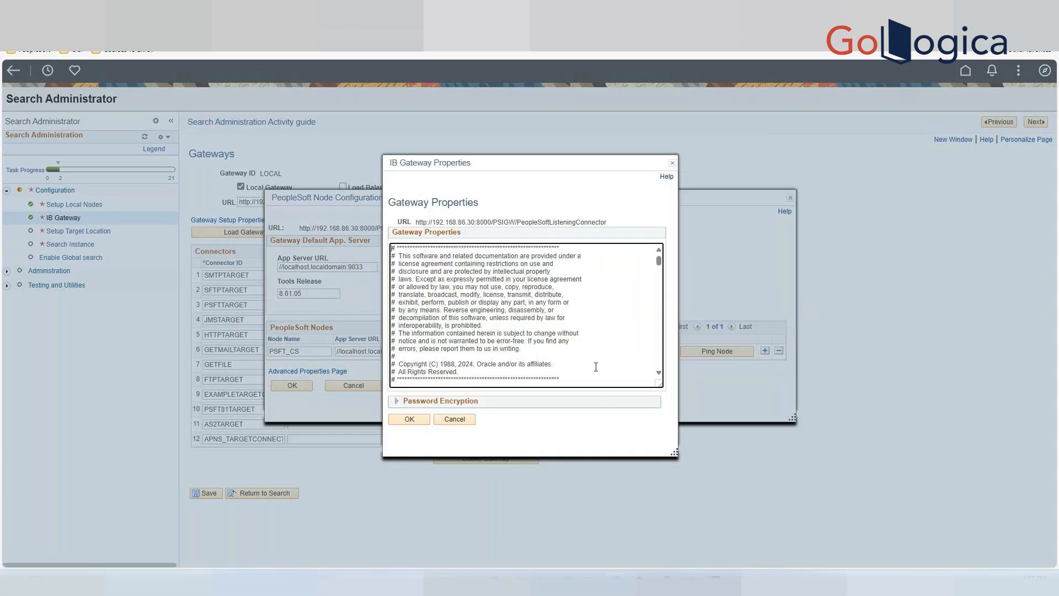
pyautogui.scroll(-1, 626, 348)
pyautogui.scroll(-2, 628, 348)
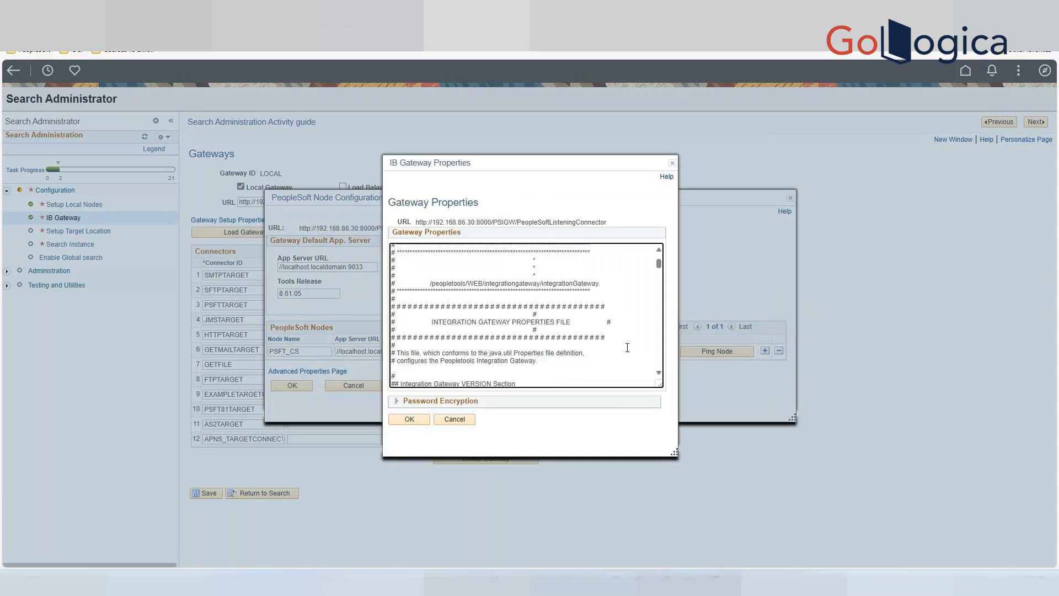
pyautogui.scroll(-5, 627, 347)
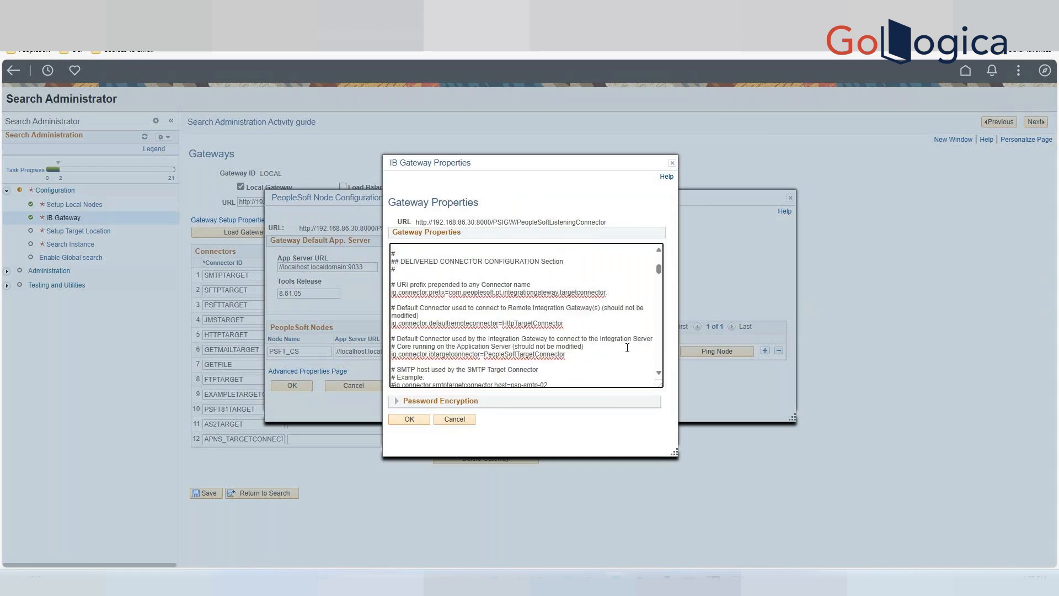
pyautogui.scroll(-5, 627, 348)
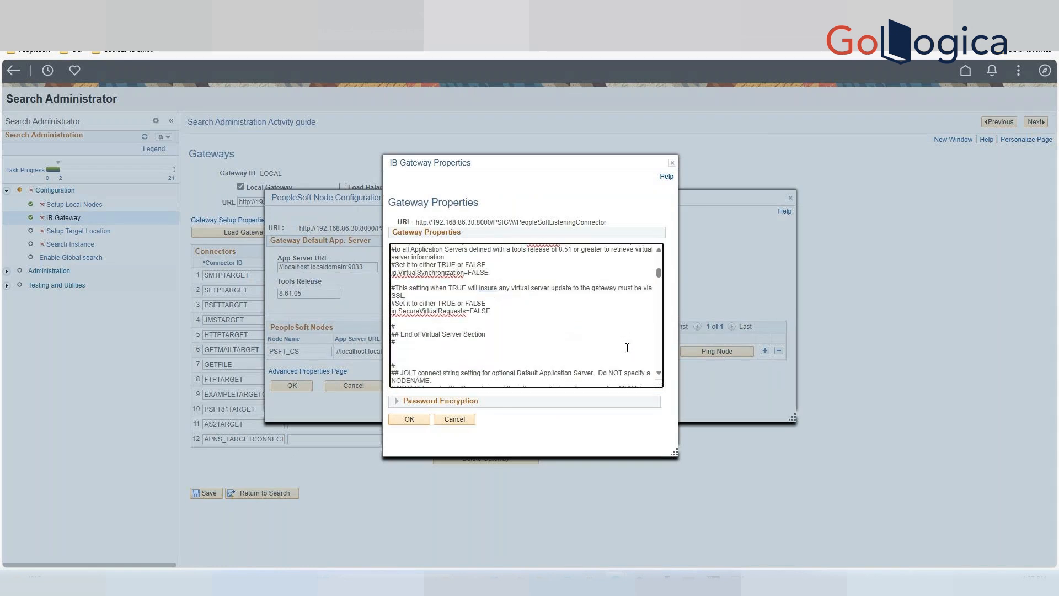
pyautogui.scroll(-2, 627, 348)
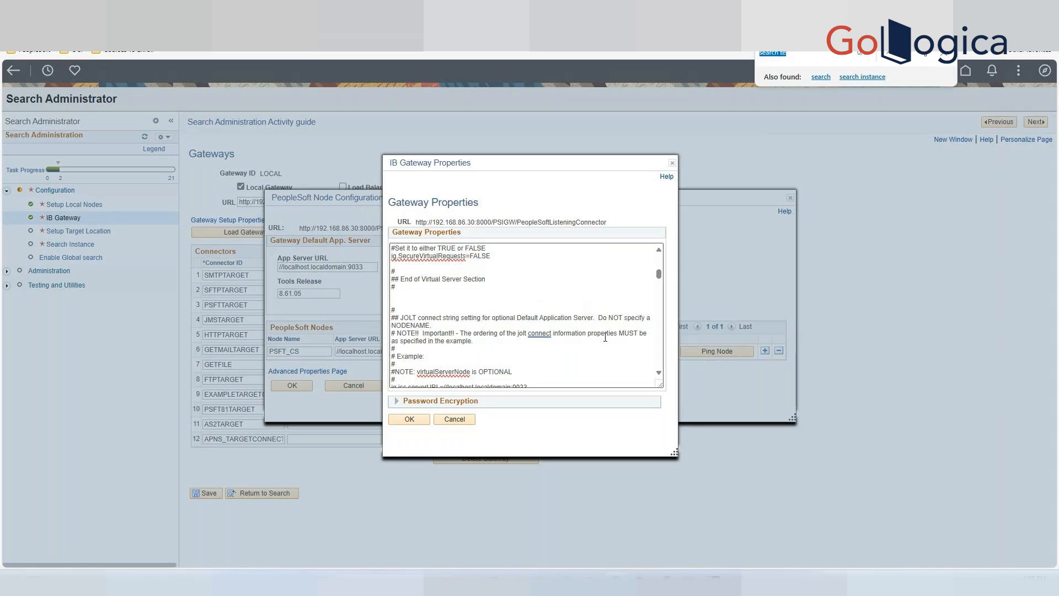
pyautogui.press('BackSpace')
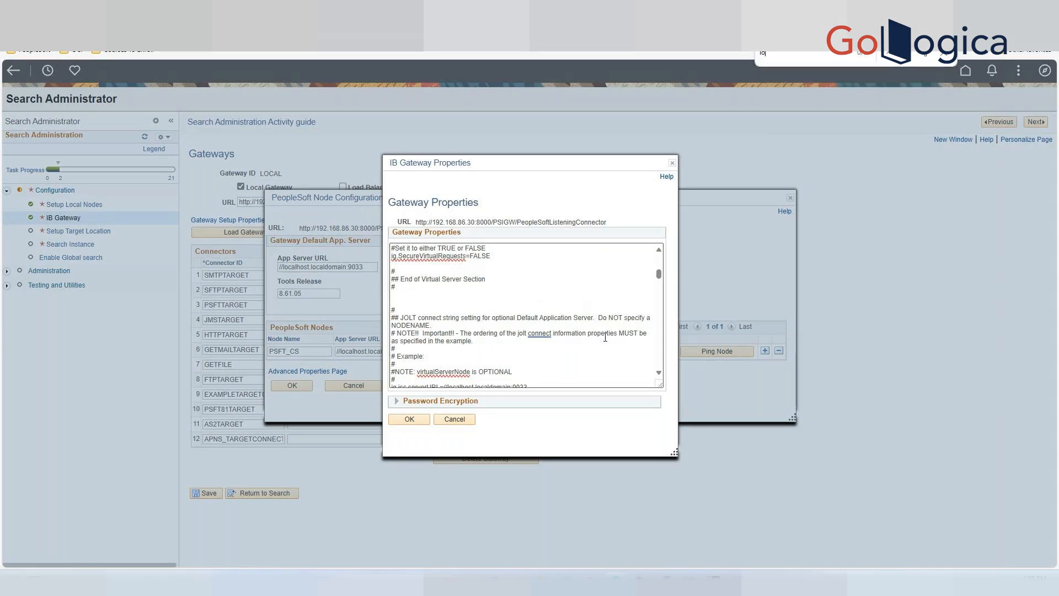
pyautogui.write('log')
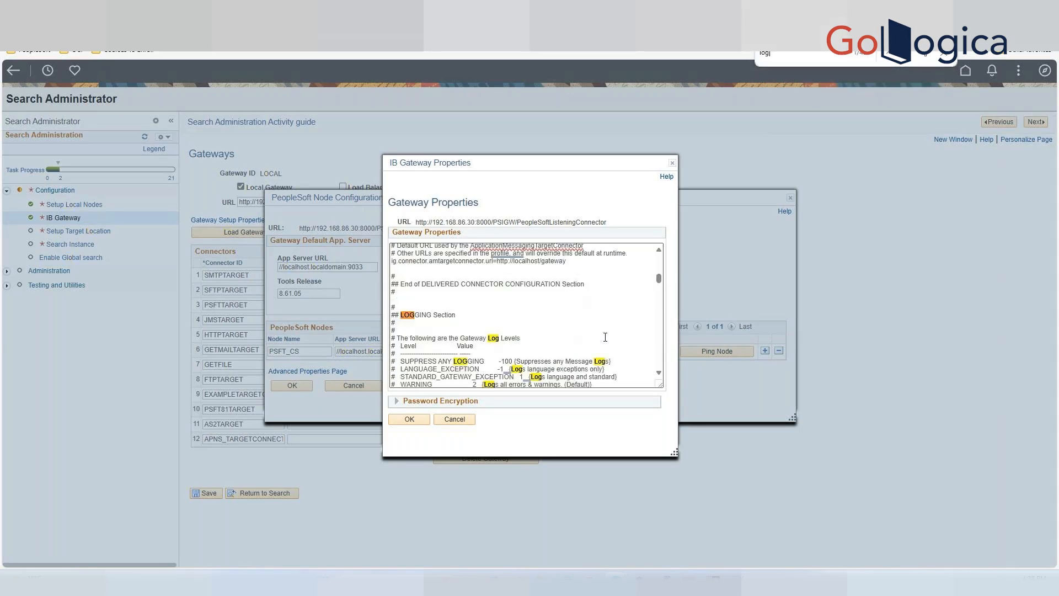
pyautogui.write('f')
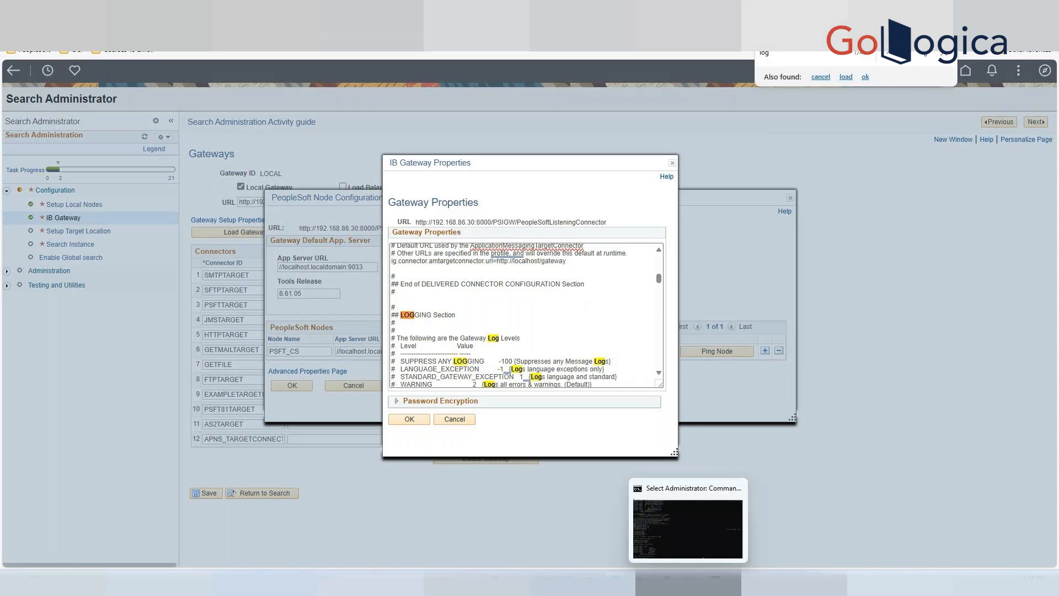
# Scroll through the logging section of the gateway properties and enlarge the properties dialog for reading.
pyautogui.scroll(-1, 592, 363)
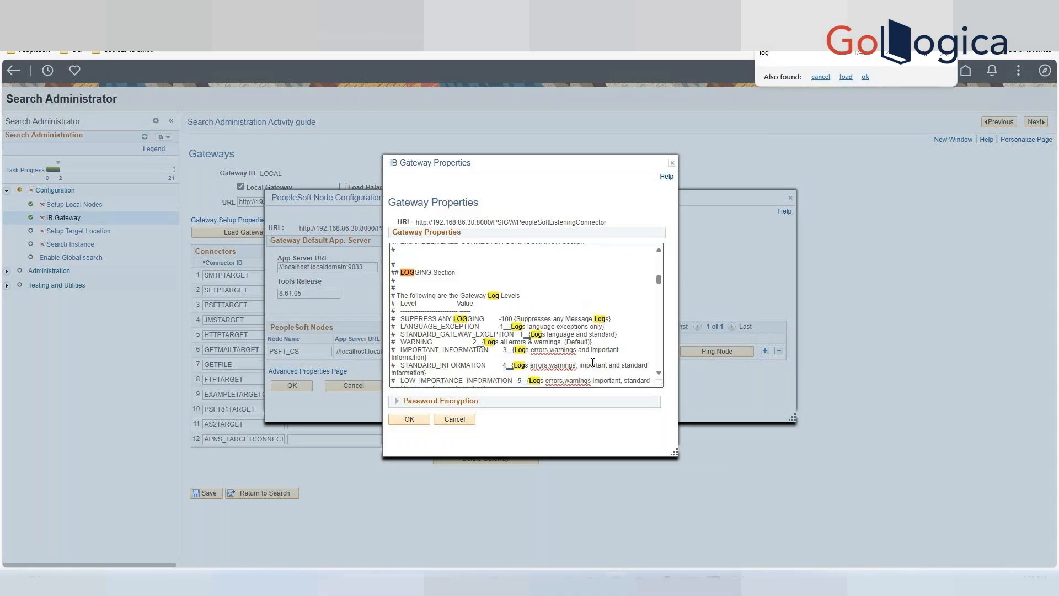
pyautogui.scroll(-1, 592, 362)
pyautogui.scroll(-3, 605, 319)
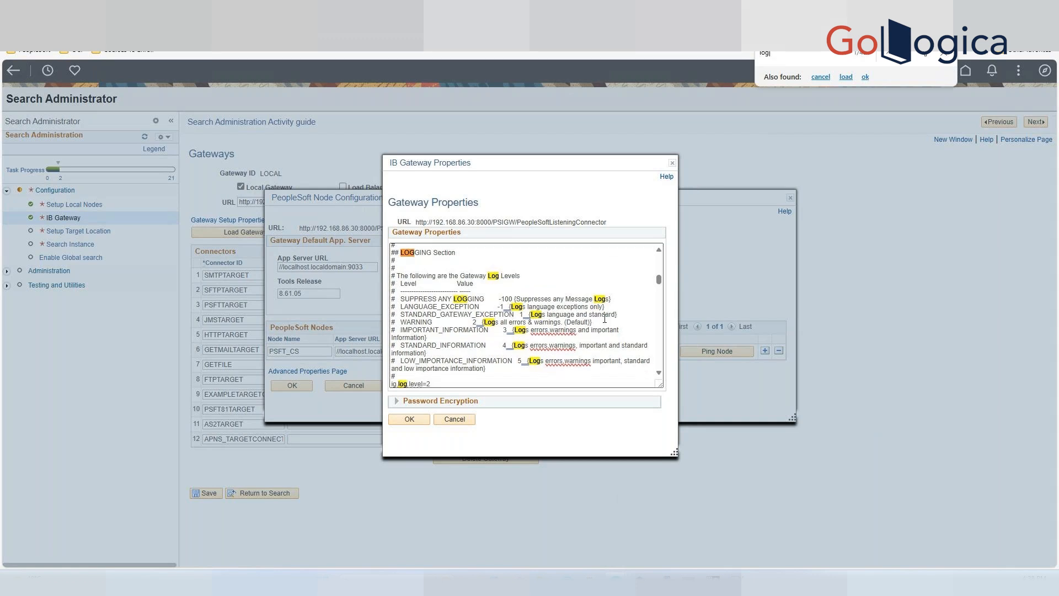
pyautogui.scroll(-5, 605, 319)
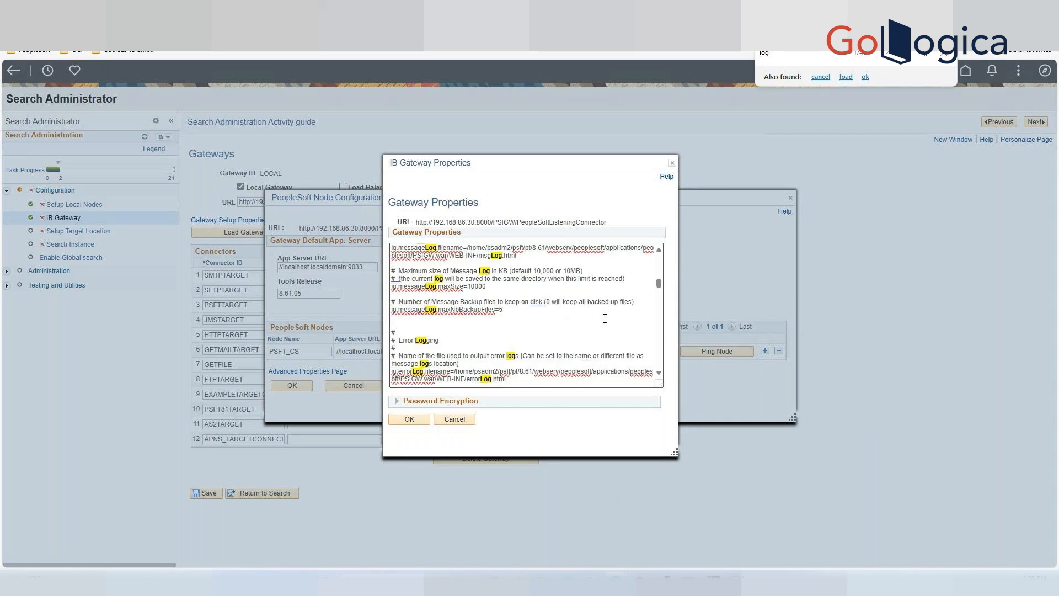
pyautogui.scroll(-2, 604, 319)
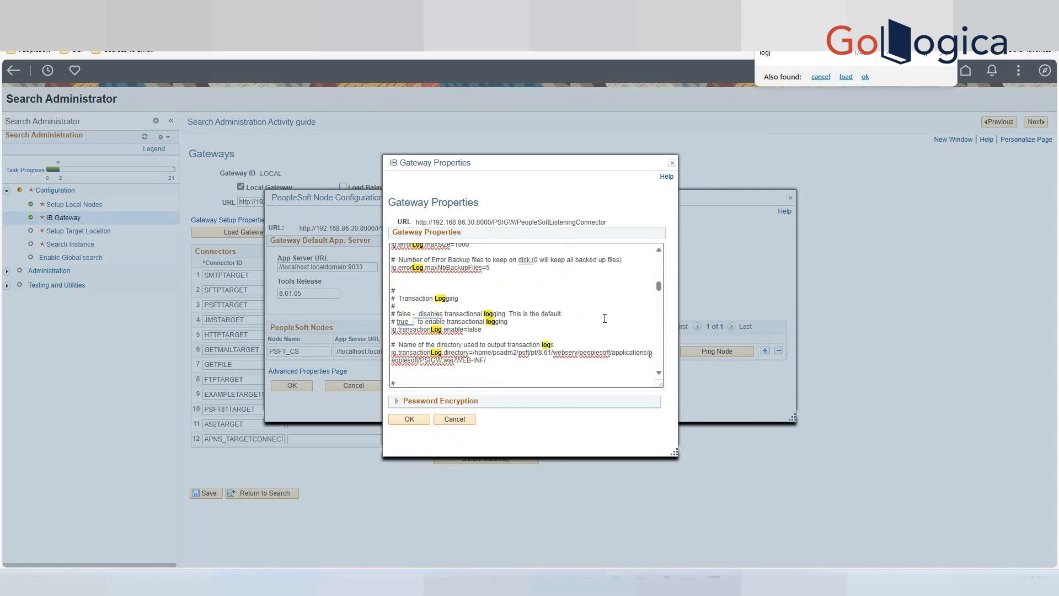
pyautogui.scroll(2, 604, 319)
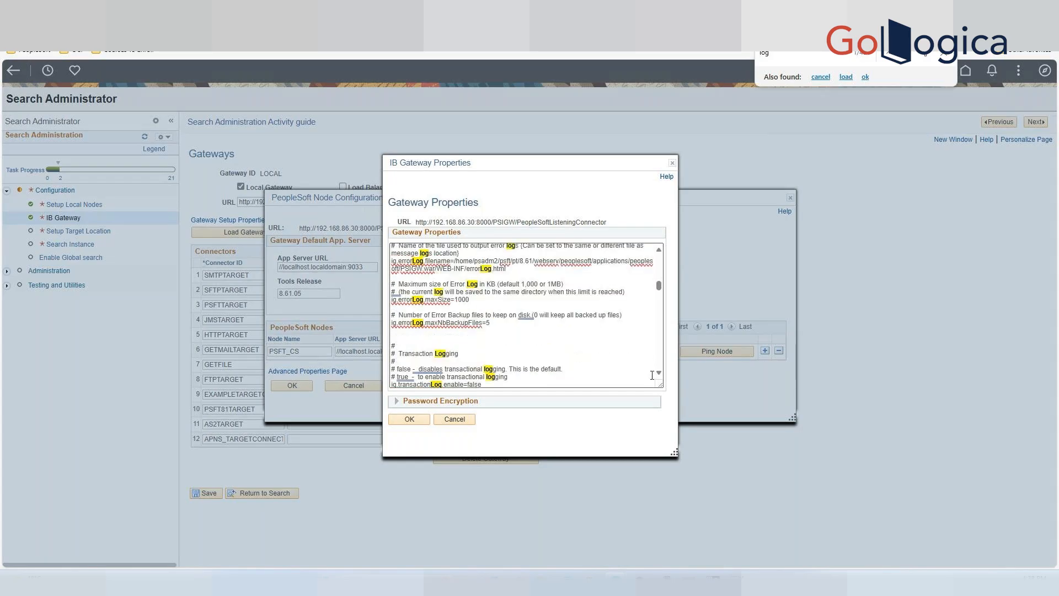
pyautogui.moveTo(675, 453); pyautogui.dragTo(697, 495)
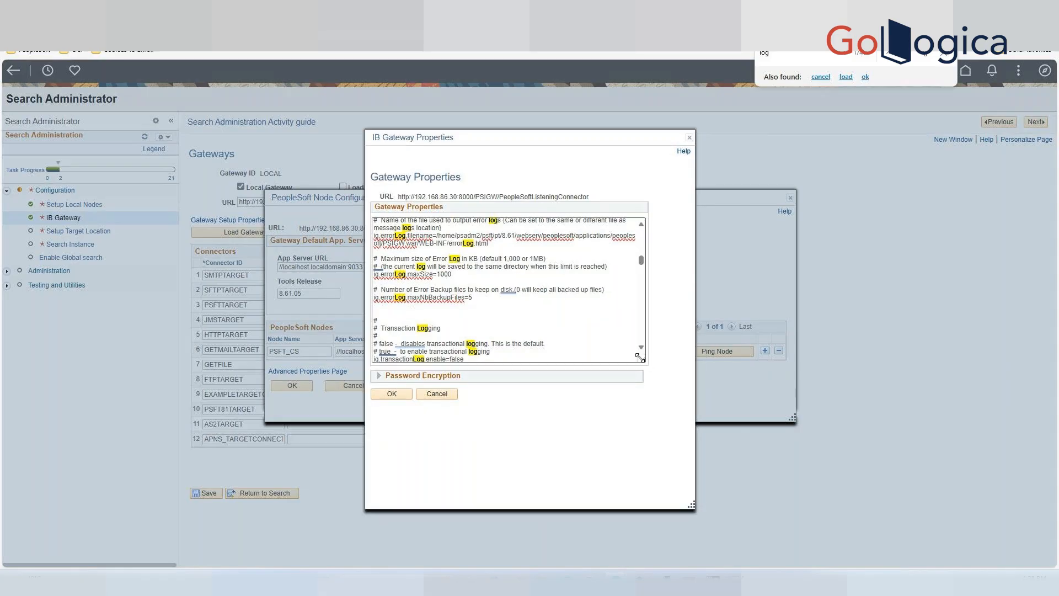
pyautogui.moveTo(642, 360); pyautogui.dragTo(683, 469)
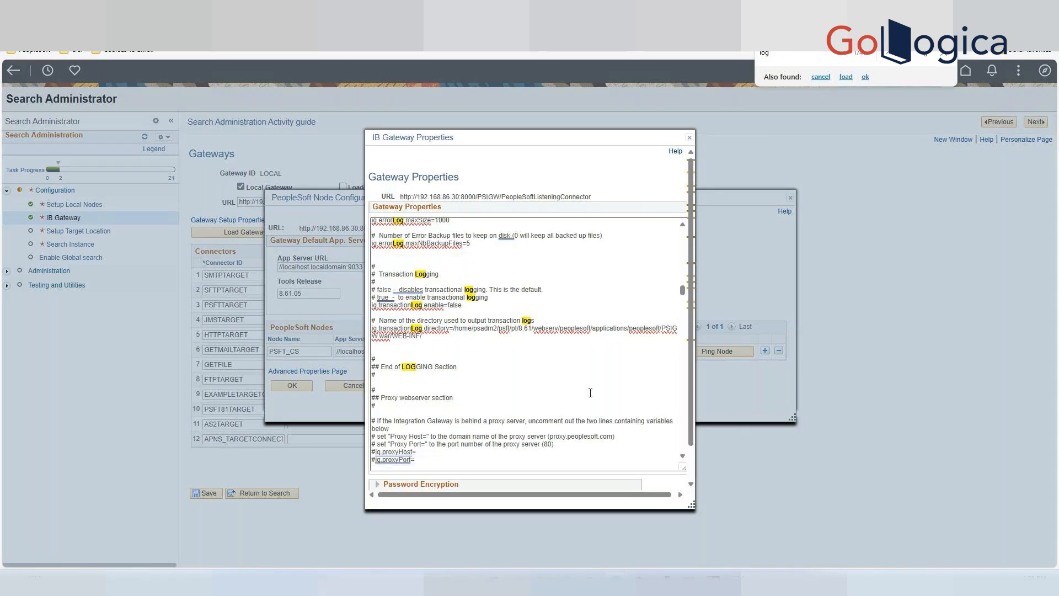
# Examine the message and error logging entries and their log file paths in the gateway properties.
pyautogui.scroll(2, 590, 393)
pyautogui.scroll(2, 590, 393)
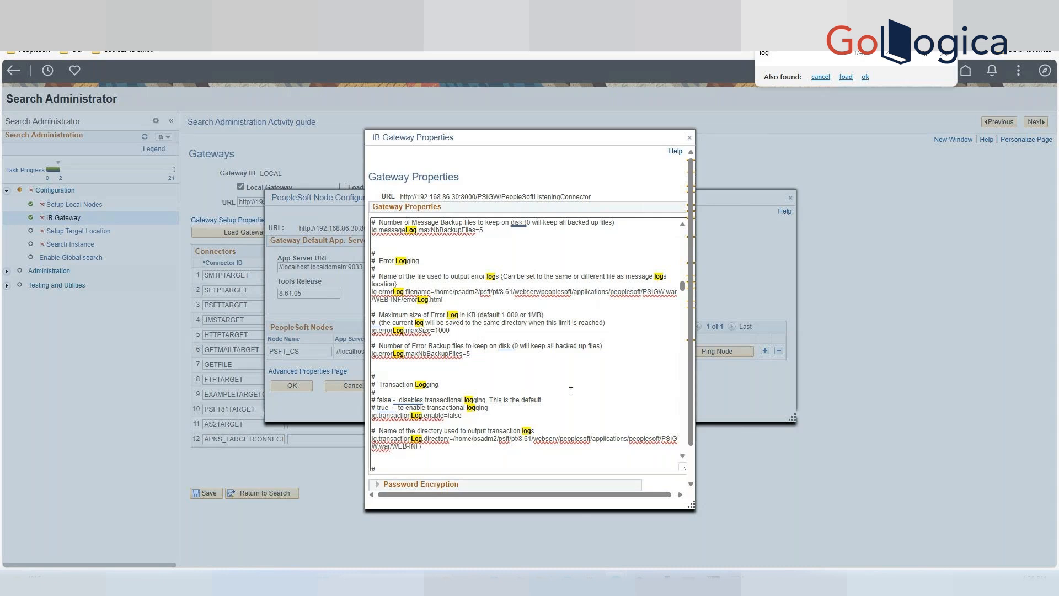
pyautogui.click(445, 299)
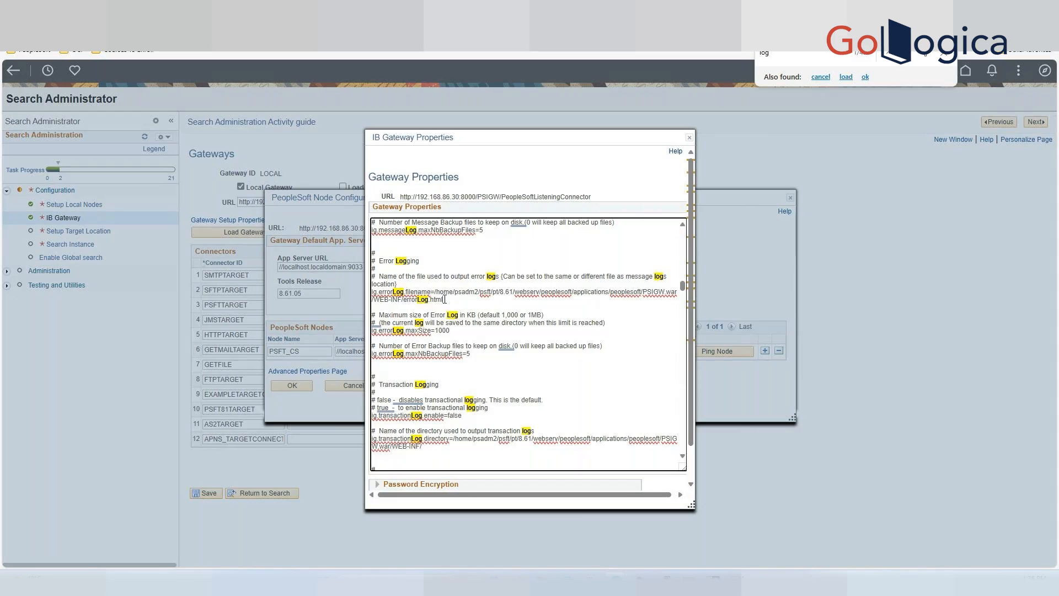
pyautogui.moveTo(444, 299); pyautogui.dragTo(405, 299)
pyautogui.click(483, 305)
pyautogui.scroll(5, 447, 299)
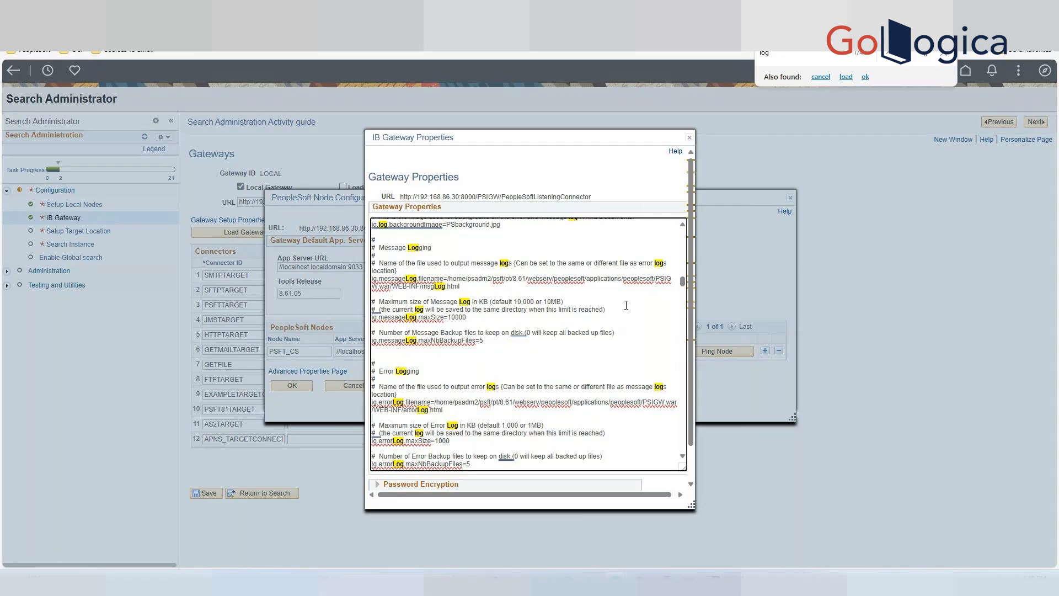
# Search the gateway properties for "level" and examine the gateway log level setting and its value descriptions.
pyautogui.moveTo(800, 60); pyautogui.dragTo(728, 54)
pyautogui.write('level')
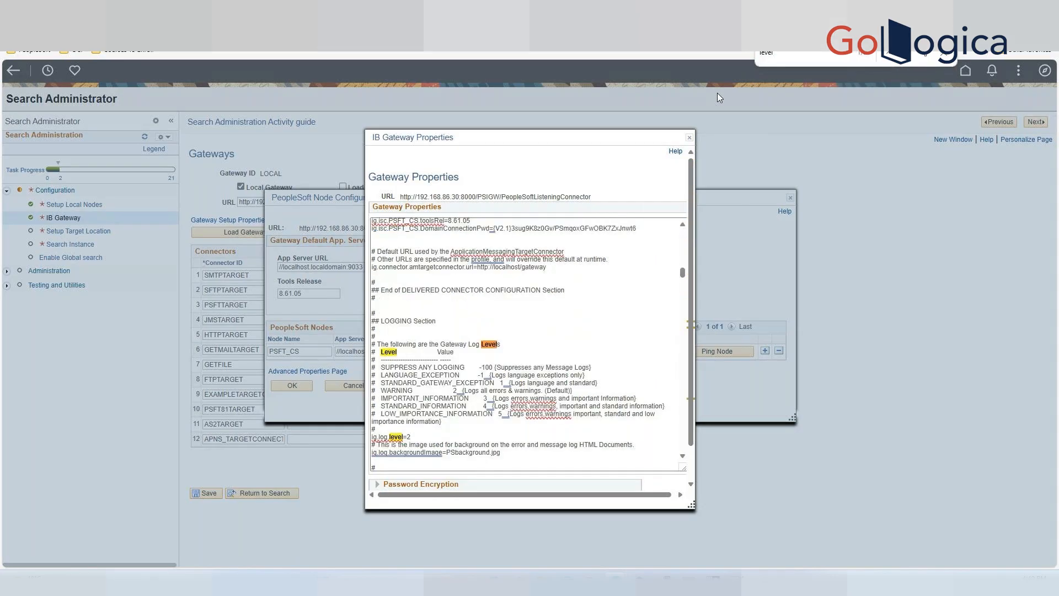
pyautogui.click(535, 335)
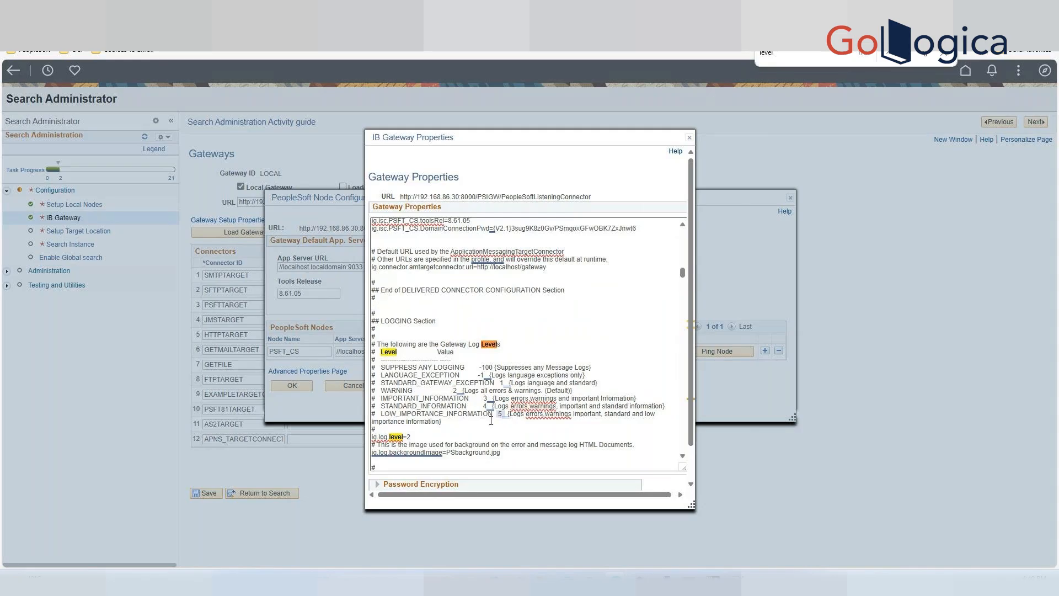
pyautogui.click(423, 437)
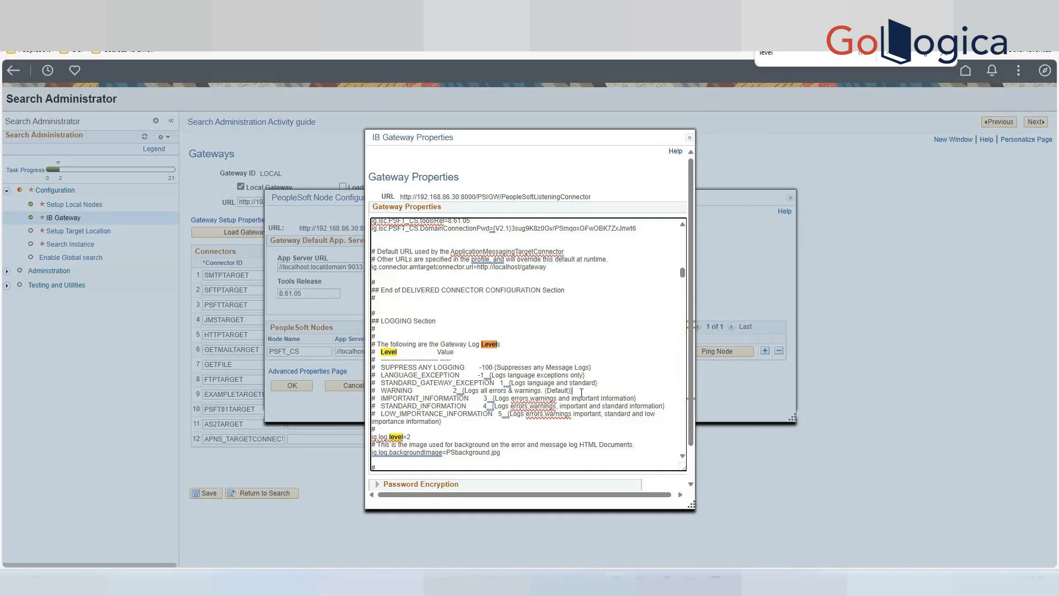
pyautogui.moveTo(582, 392); pyautogui.dragTo(465, 391)
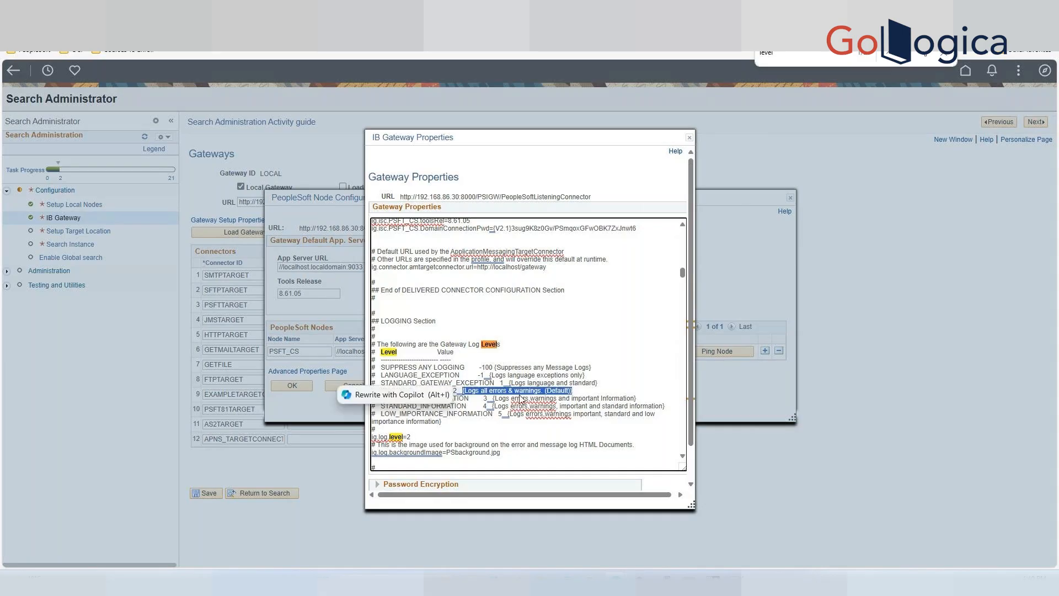
pyautogui.click(584, 431)
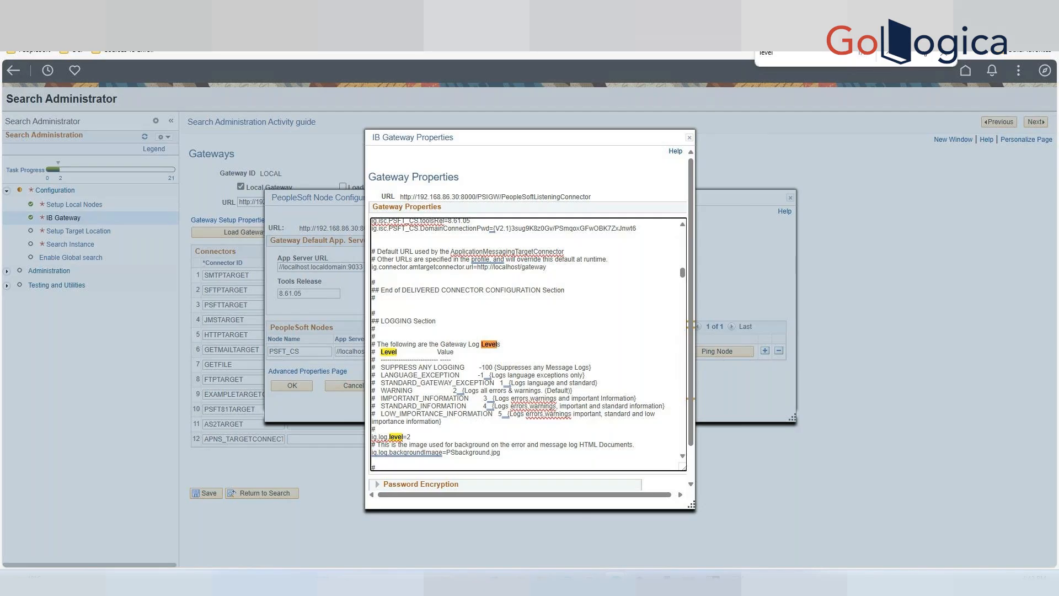
# Search the gateway properties for "keystore" and examine the secure keystore path and password entries.
pyautogui.moveTo(795, 51); pyautogui.dragTo(740, 56)
pyautogui.write('keys')
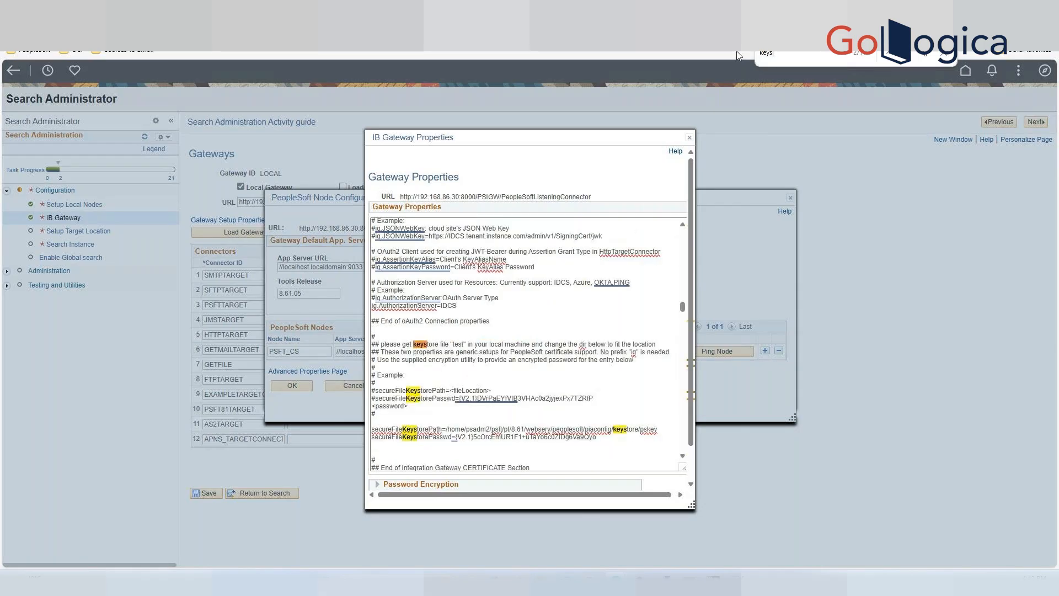
pyautogui.write('tore')
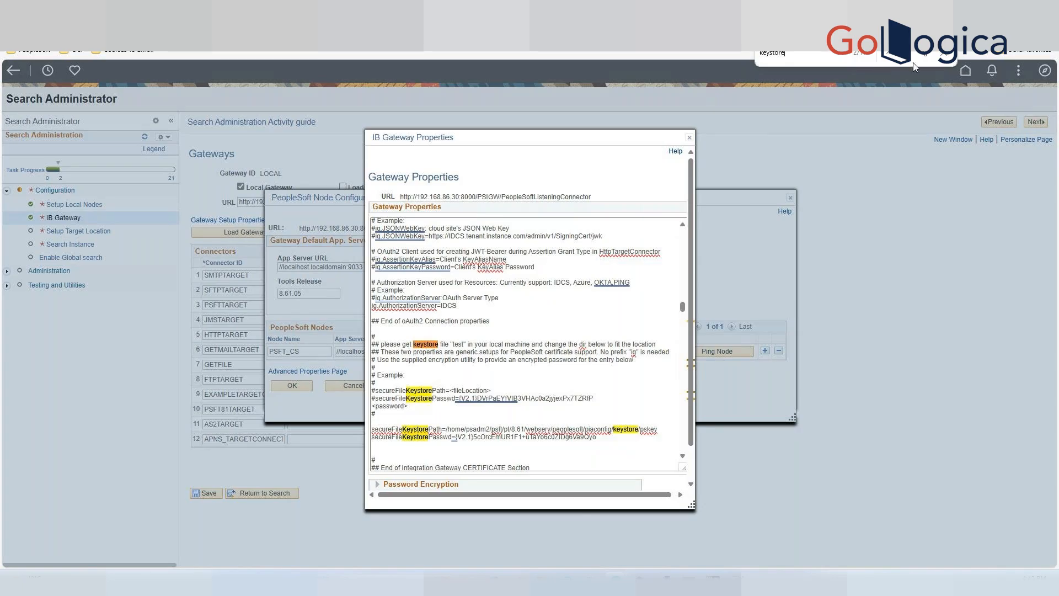
pyautogui.press('Return')
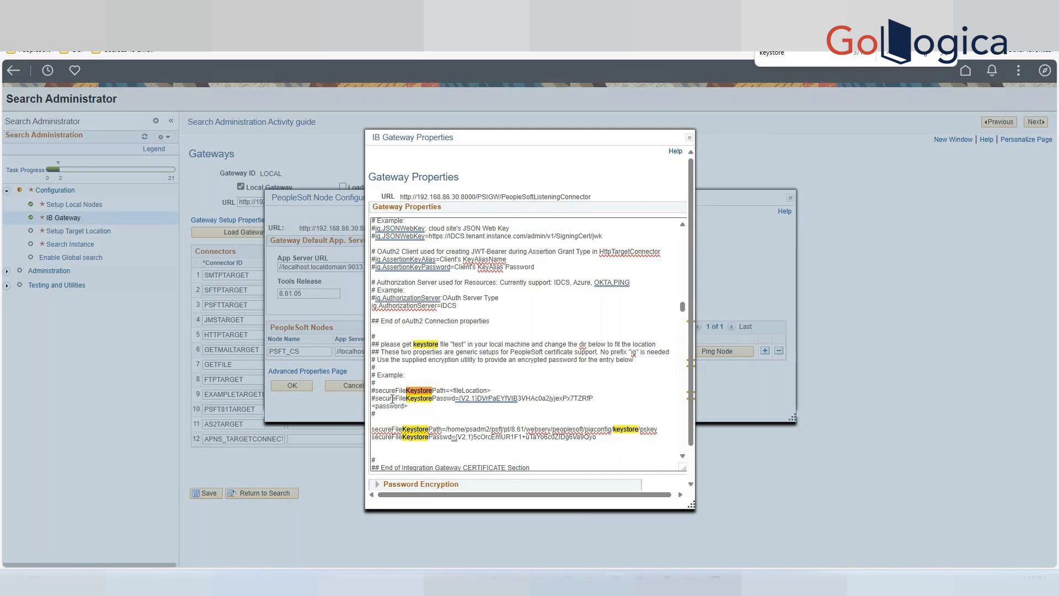
pyautogui.moveTo(375, 398); pyautogui.dragTo(457, 399)
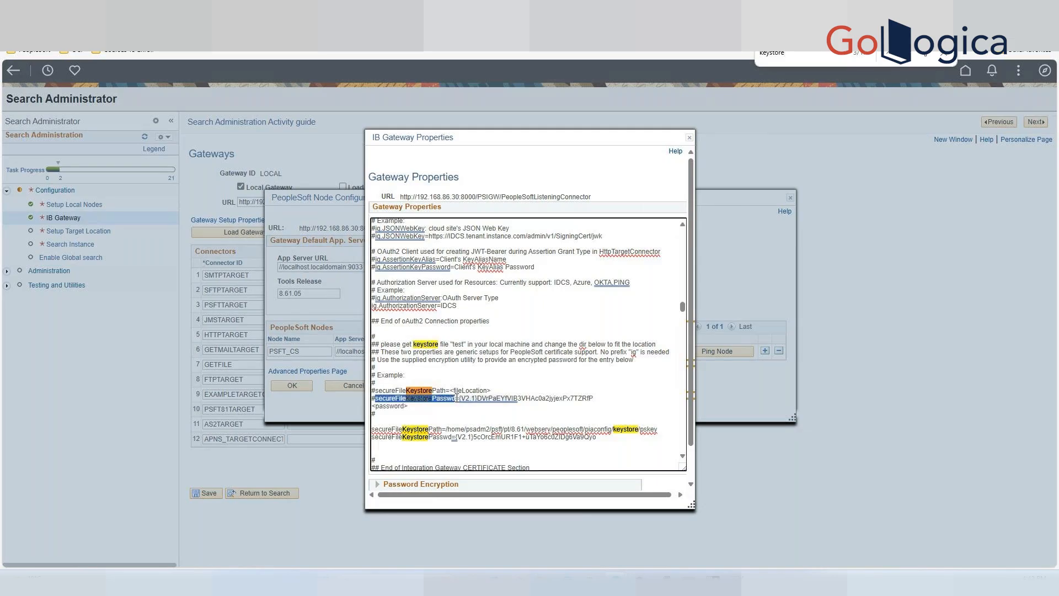
pyautogui.moveTo(452, 437); pyautogui.dragTo(364, 440)
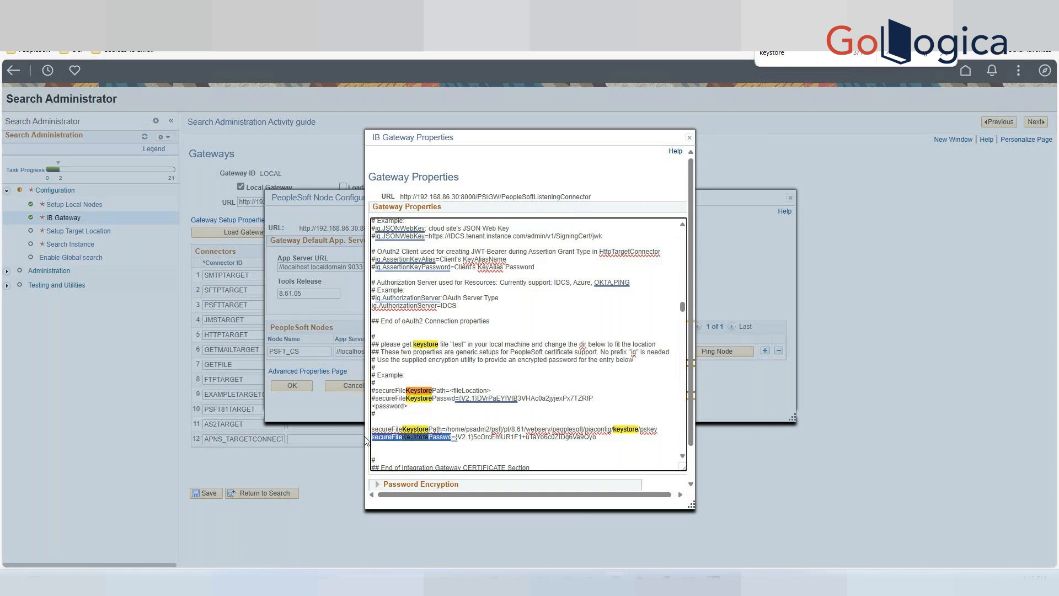
pyautogui.click(589, 456)
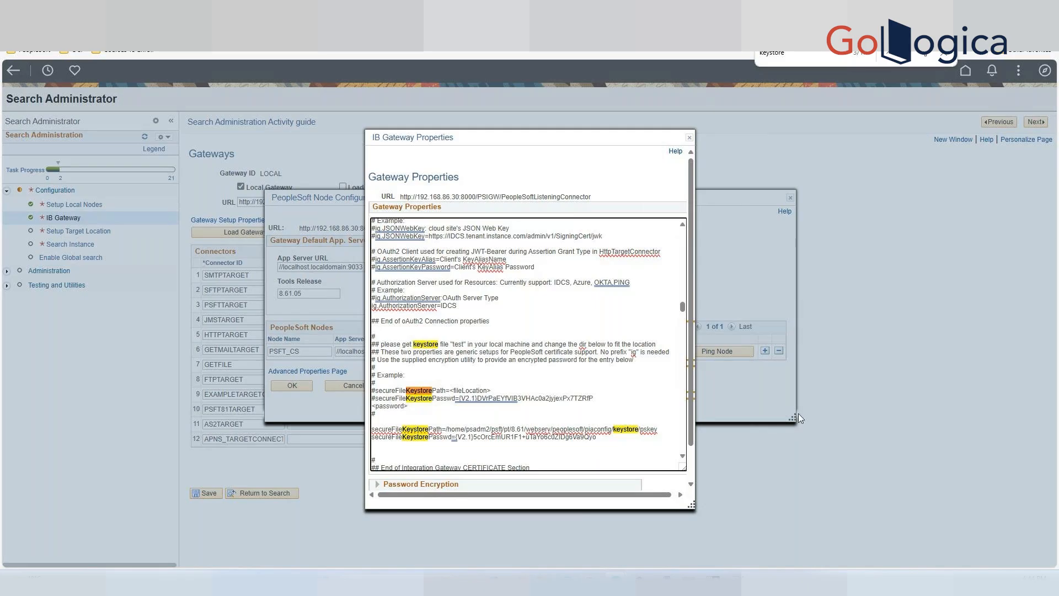
# Close the gateway properties and node configuration dialogs and proceed to the target location setup.
pyautogui.click(689, 138)
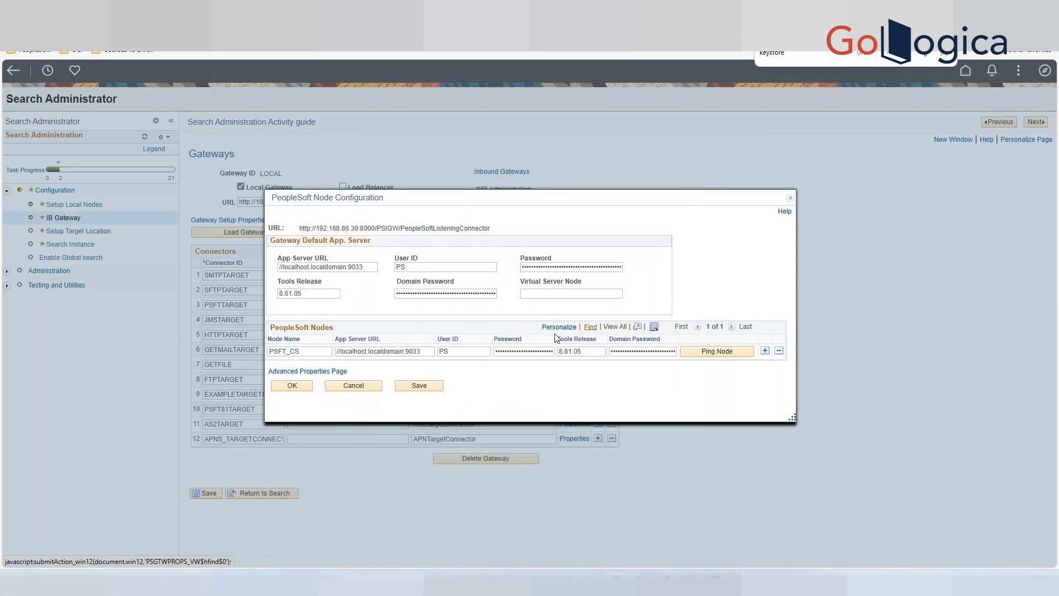
pyautogui.click(293, 386)
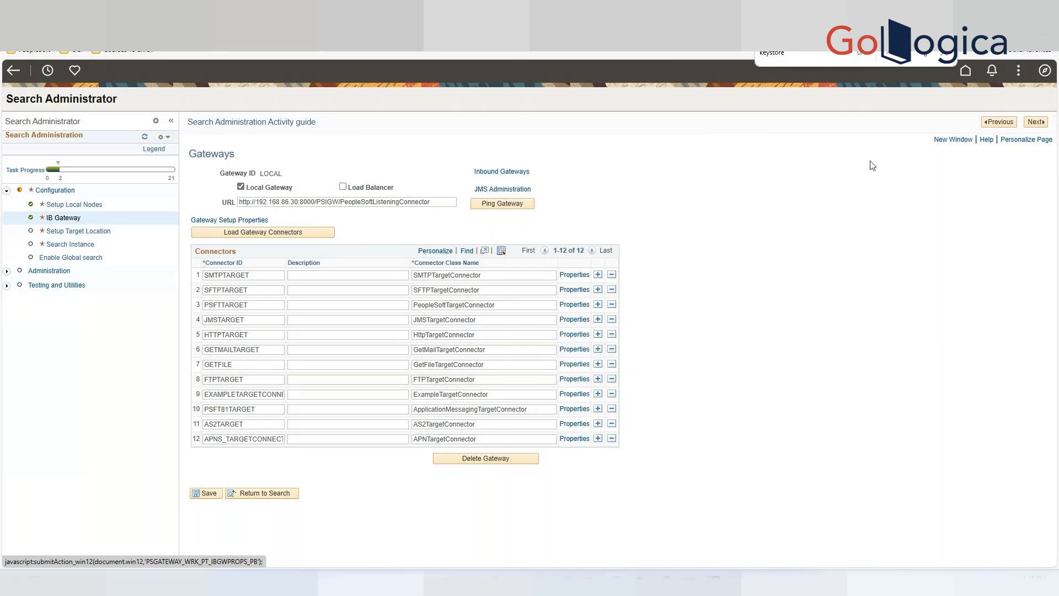
pyautogui.click(1036, 124)
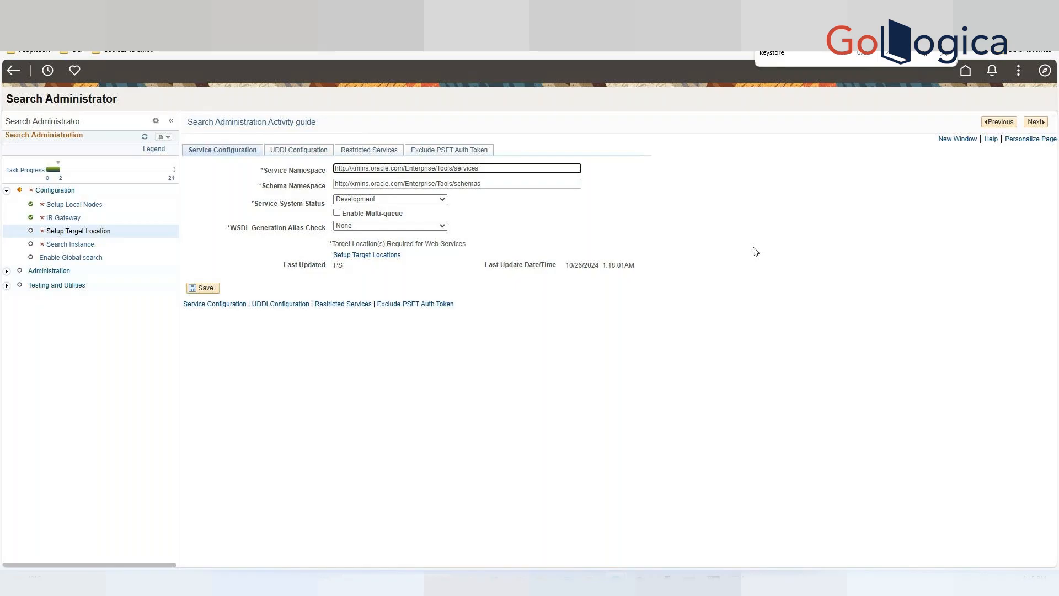
# Open the target locations and set the web services target location host to 192.168.86.30, updating the UDDI URLs too.
pyautogui.click(375, 257)
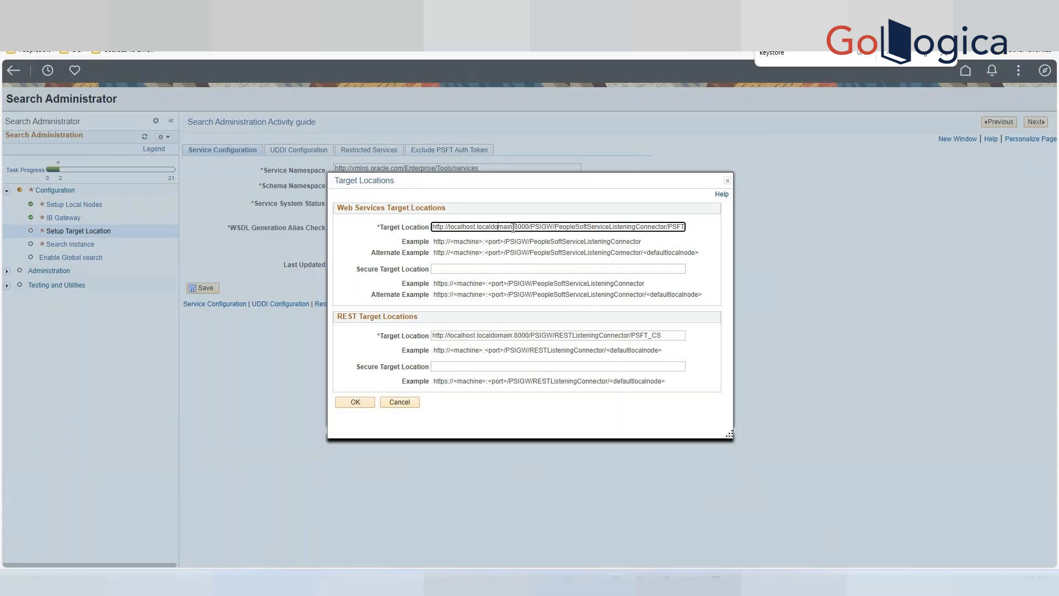
pyautogui.moveTo(513, 227); pyautogui.dragTo(449, 223)
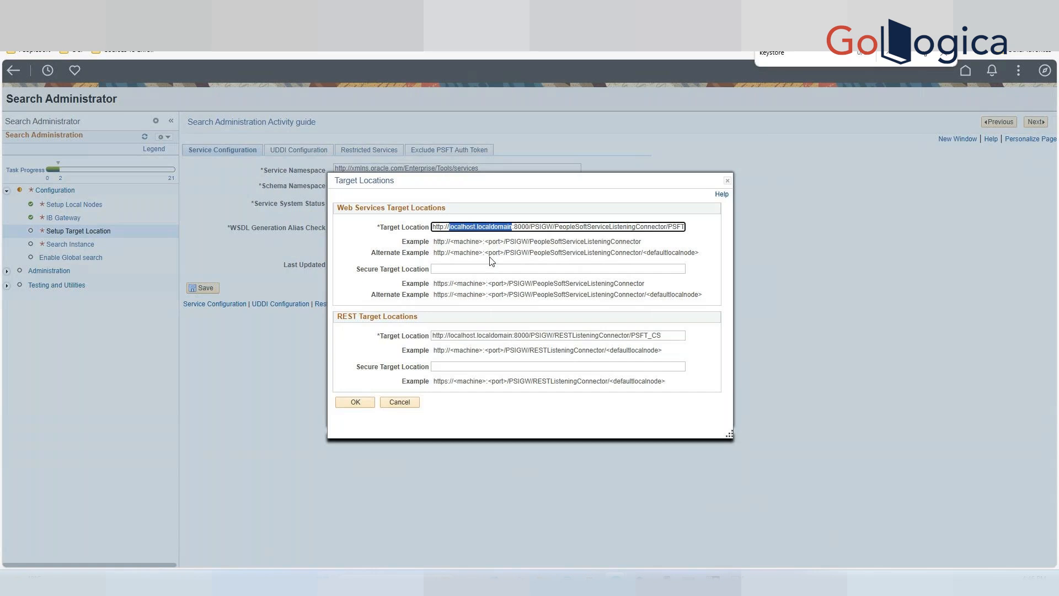
pyautogui.write('192')
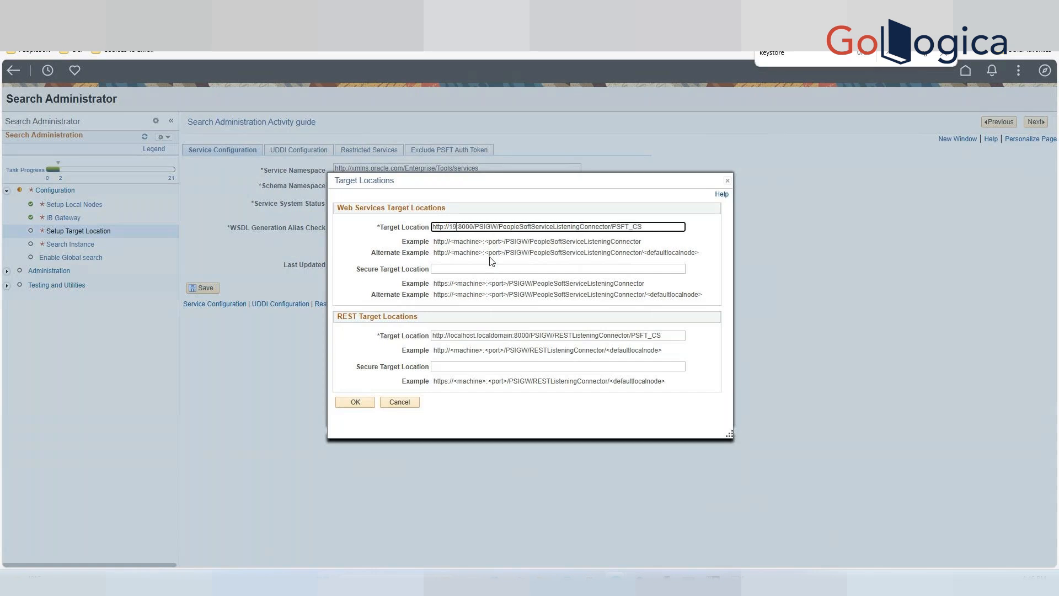
pyautogui.write('.')
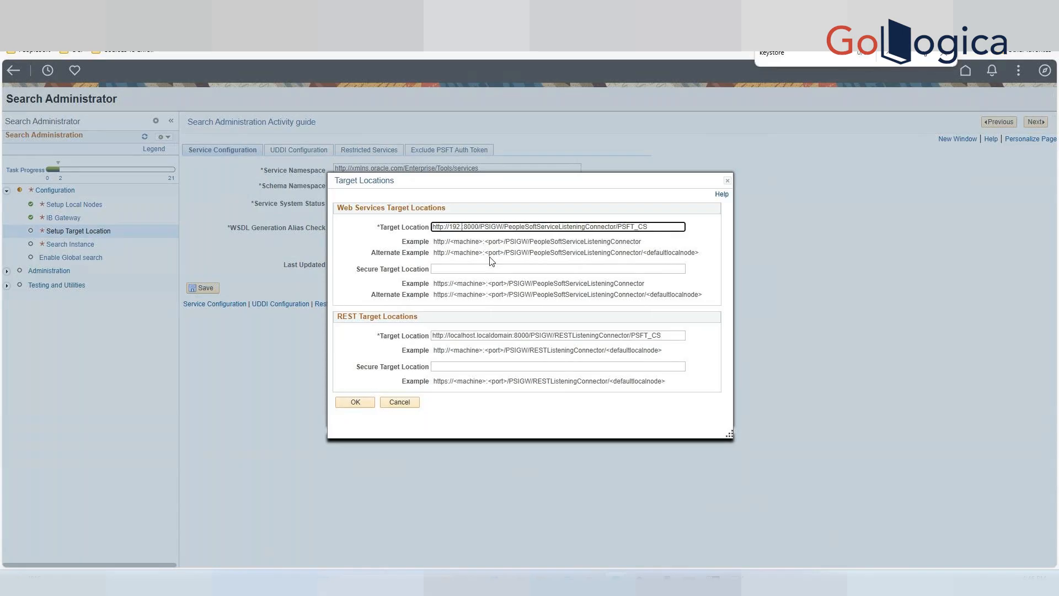
pyautogui.write('168')
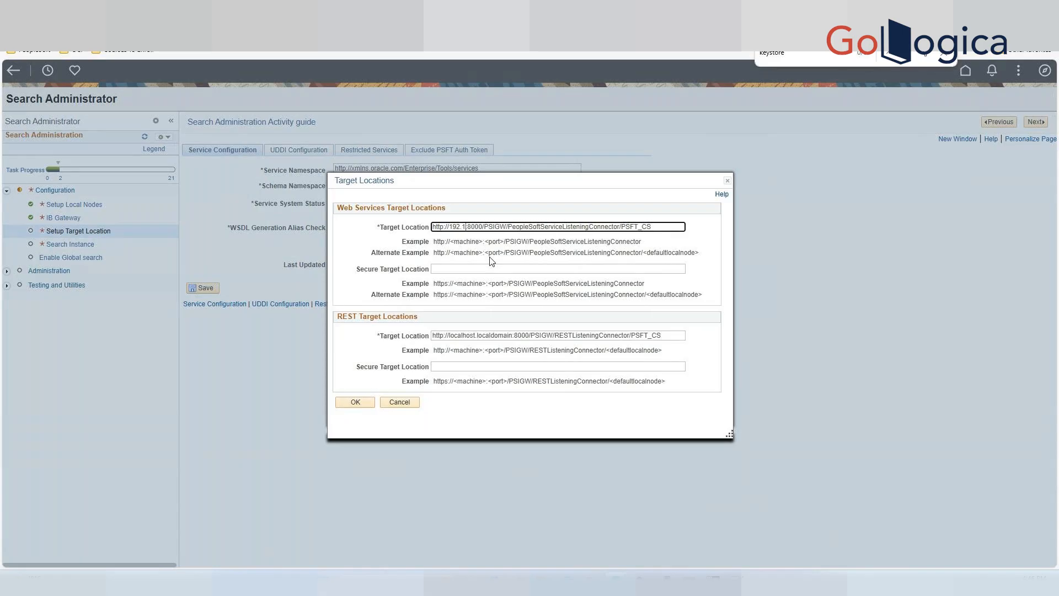
pyautogui.write('.')
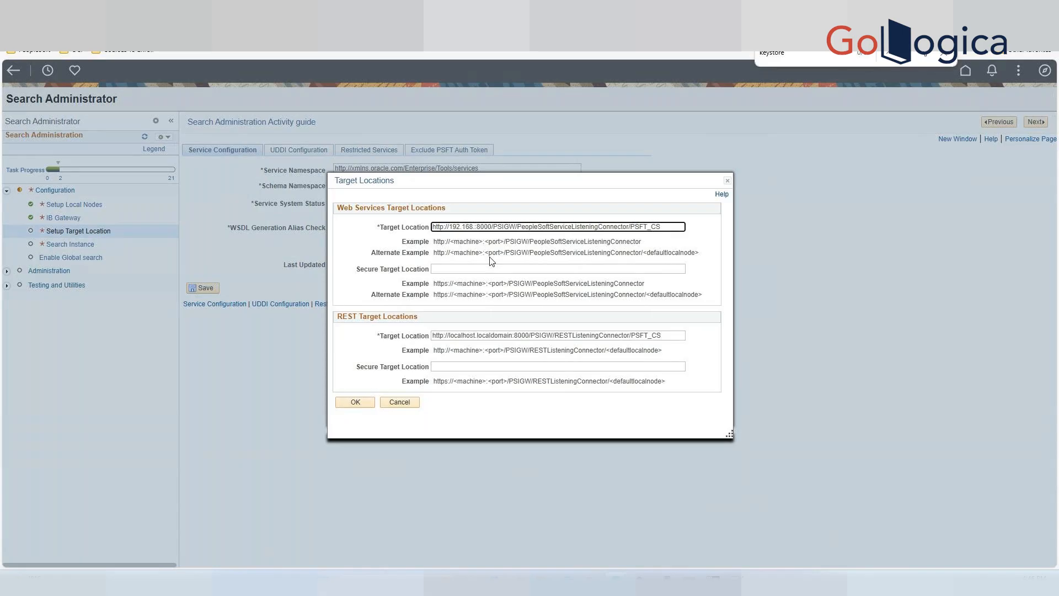
pyautogui.write('86')
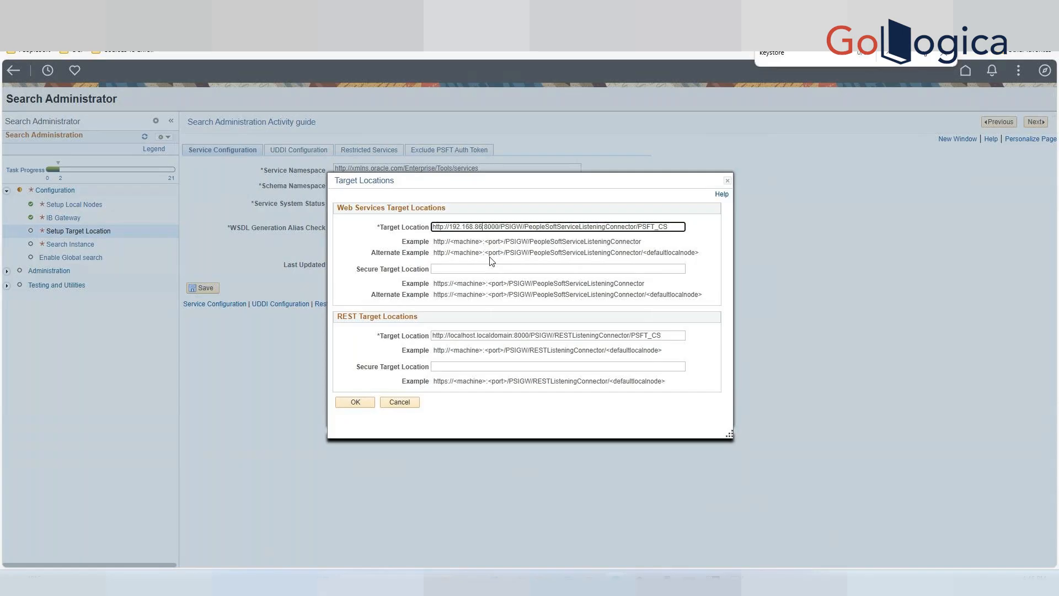
pyautogui.write('.')
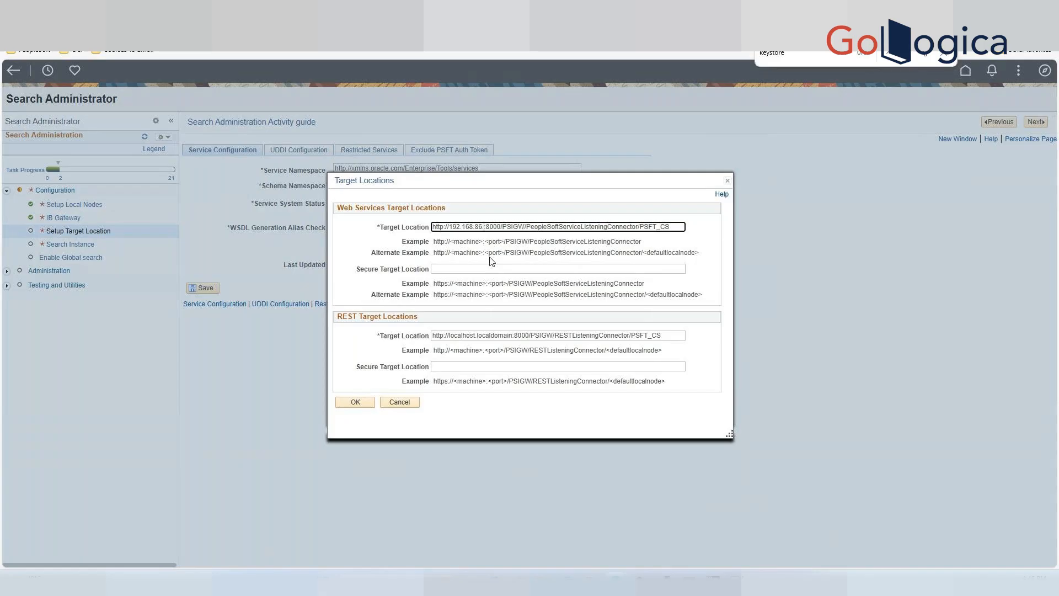
pyautogui.write('30')
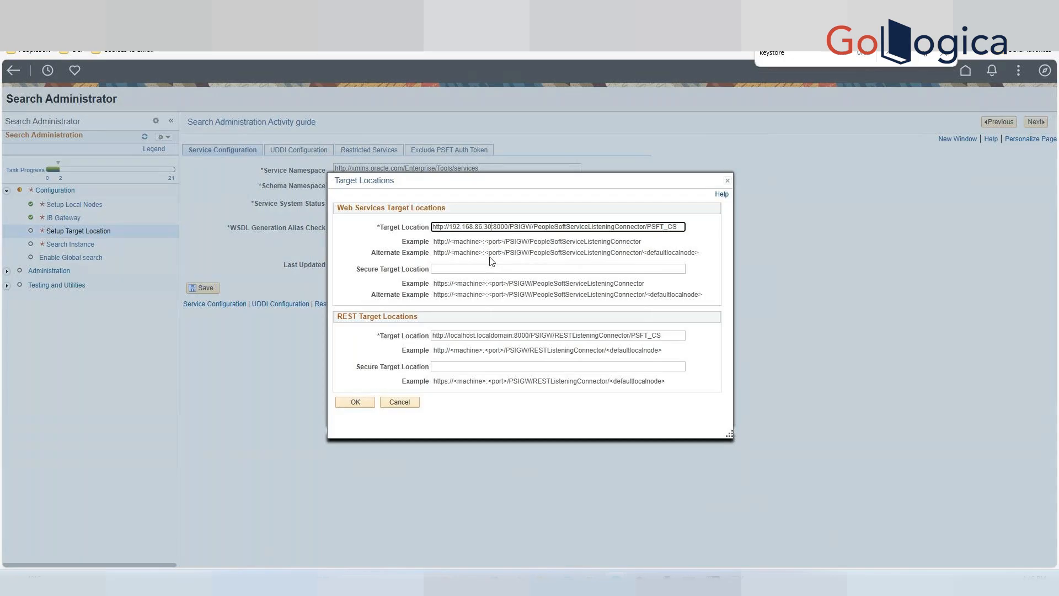
pyautogui.click(488, 336)
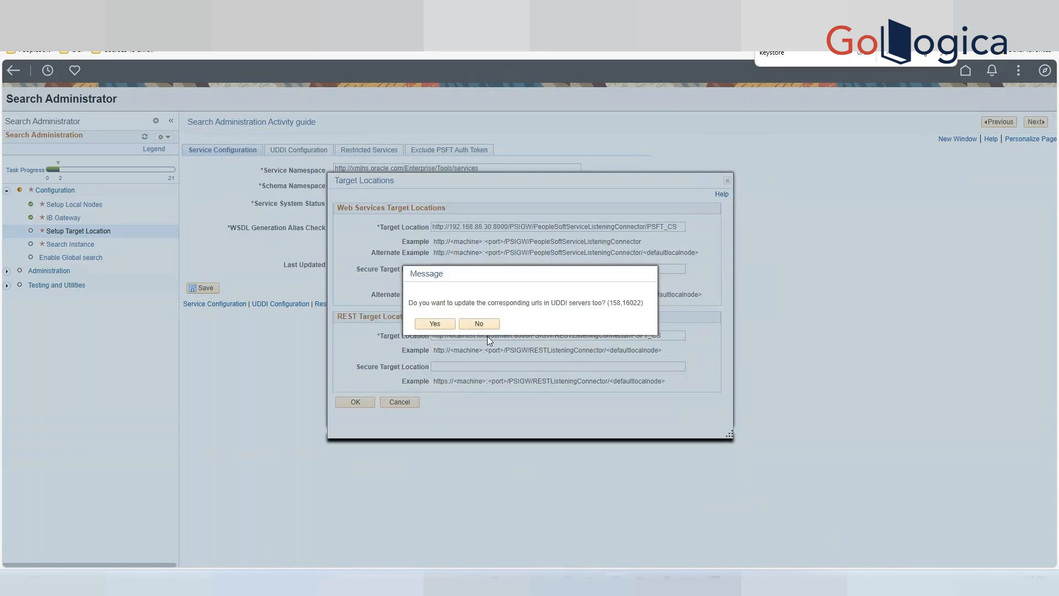
pyautogui.click(435, 324)
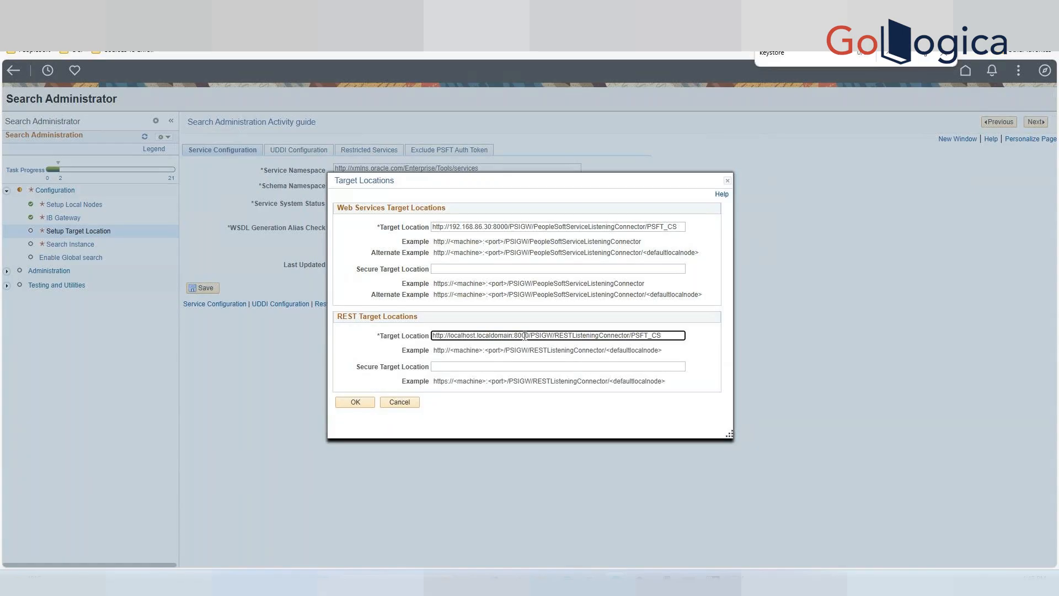
# Copy the 192.168.86.30 host into the REST target location in place of localhost.localdomain and confirm the target locations.
pyautogui.moveTo(494, 224); pyautogui.dragTo(448, 228)
pyautogui.hotkey('ctrl', 'c')
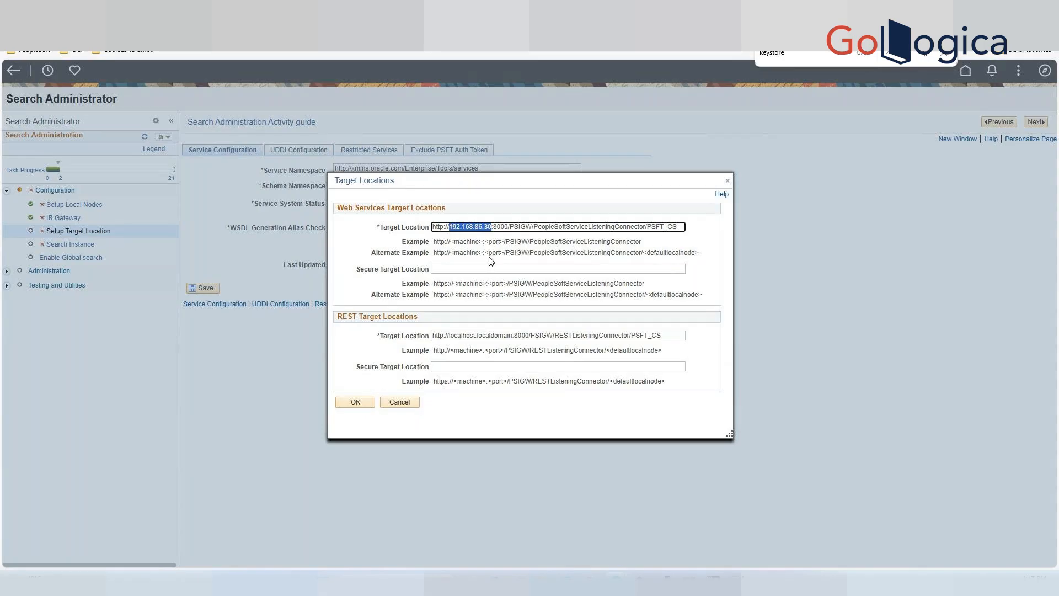
pyautogui.moveTo(512, 335); pyautogui.dragTo(448, 334)
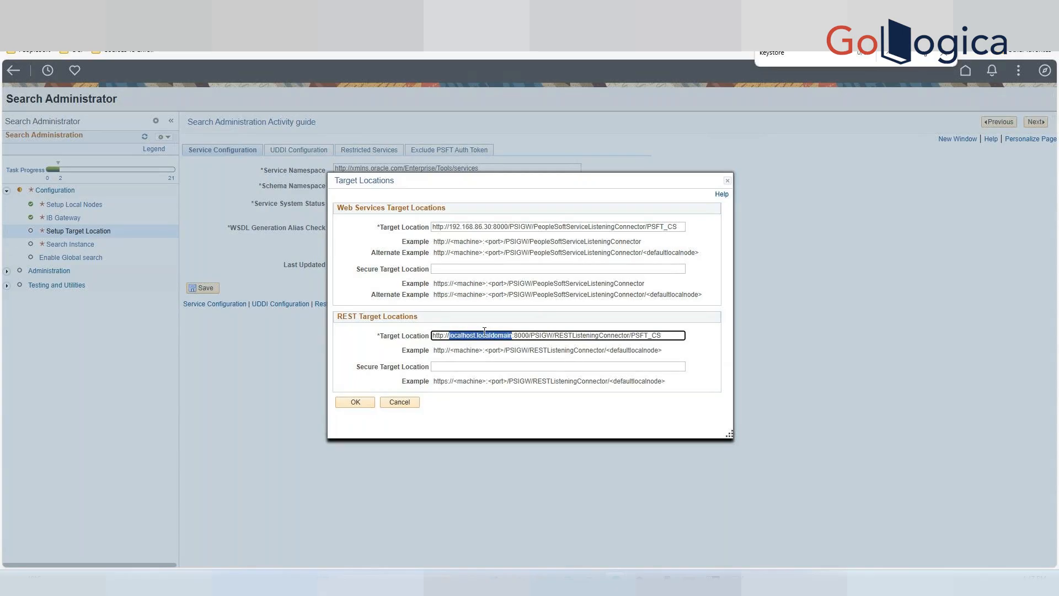
pyautogui.press('BackSpace')
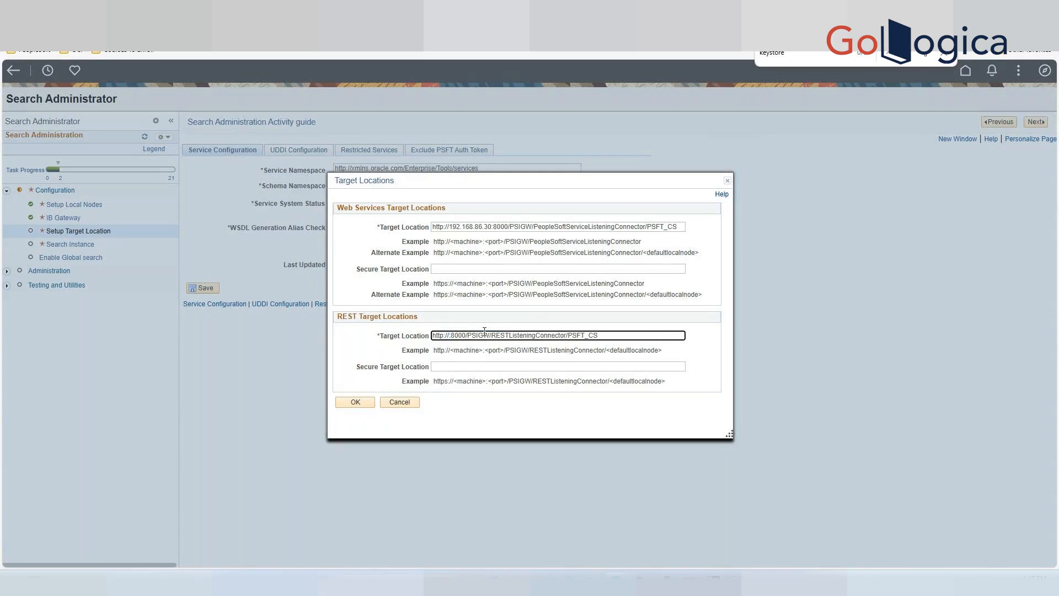
pyautogui.hotkey('ctrl', 'v')
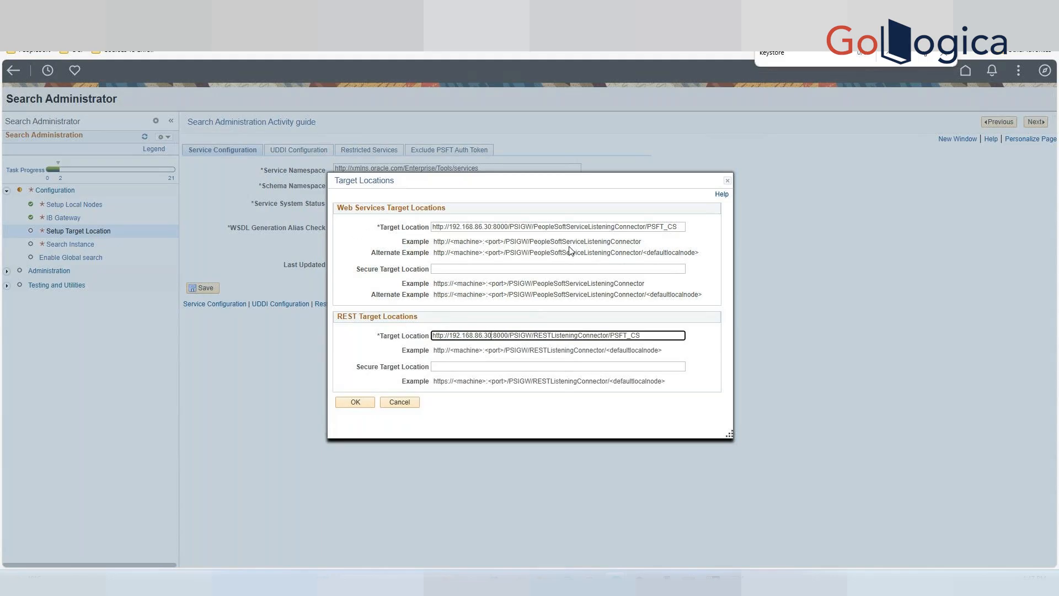
pyautogui.click(700, 355)
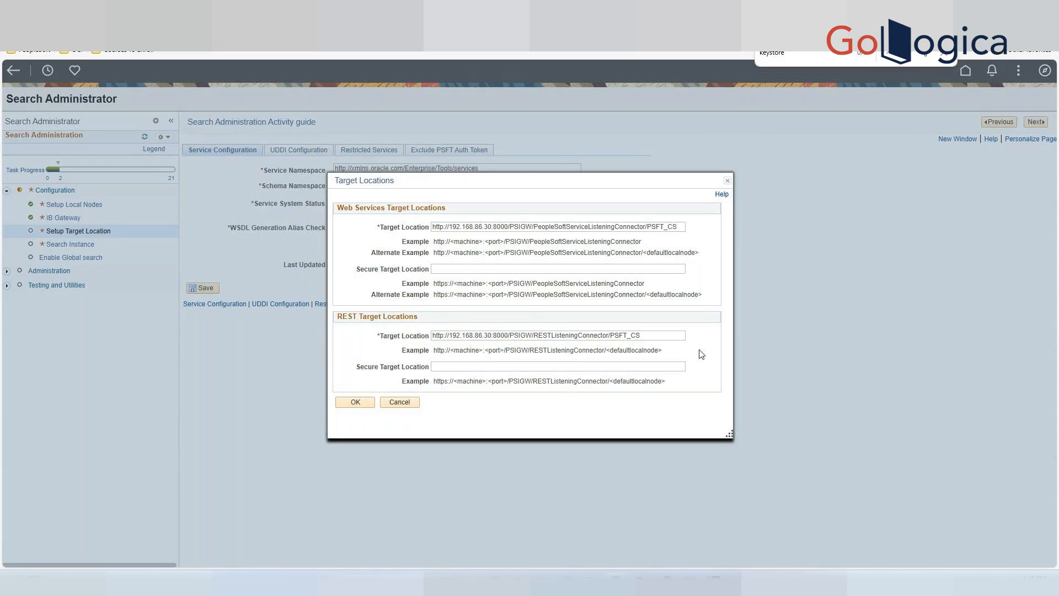
pyautogui.click(366, 406)
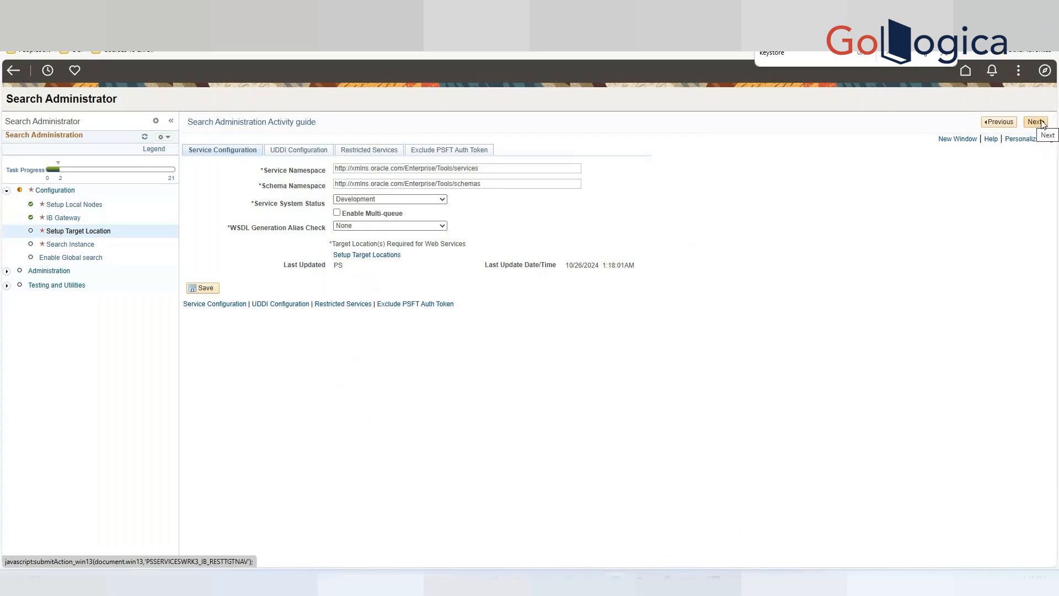
# Save the service configuration, acknowledge the schema warning, and proceed to the search instance page.
pyautogui.click(206, 291)
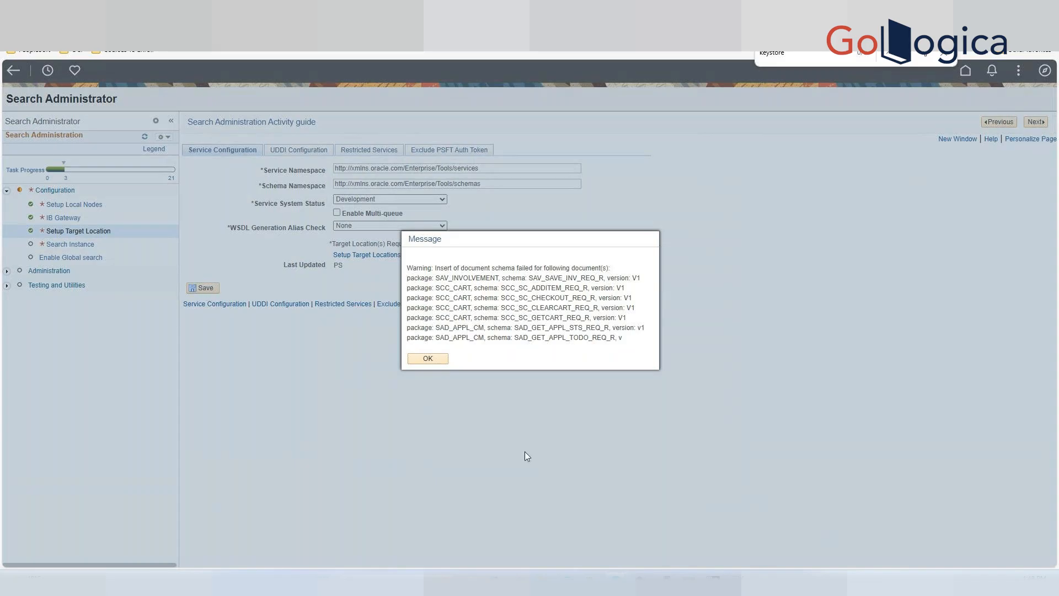
pyautogui.click(437, 361)
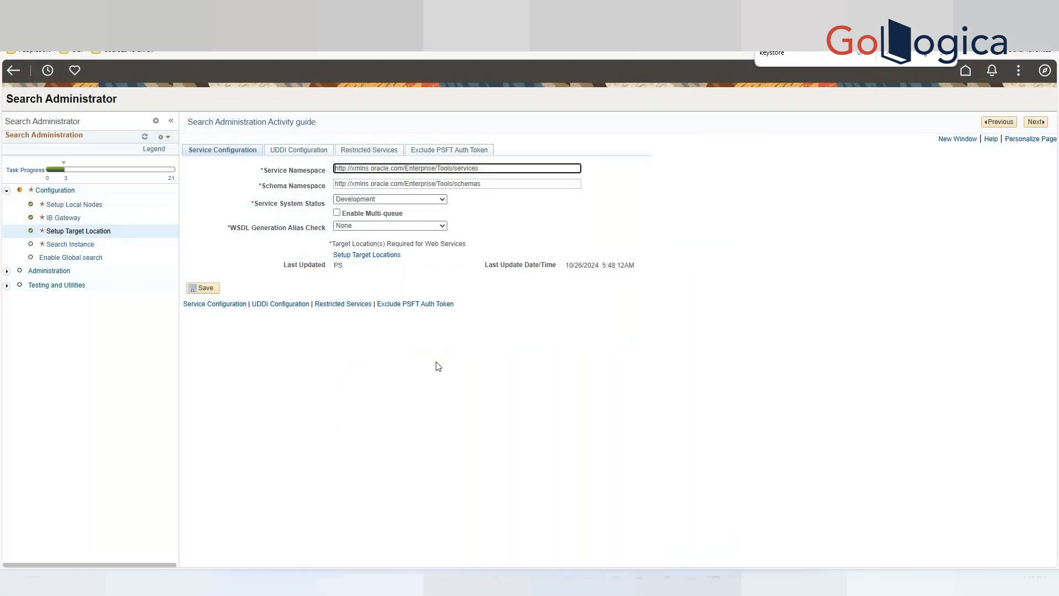
pyautogui.click(1036, 123)
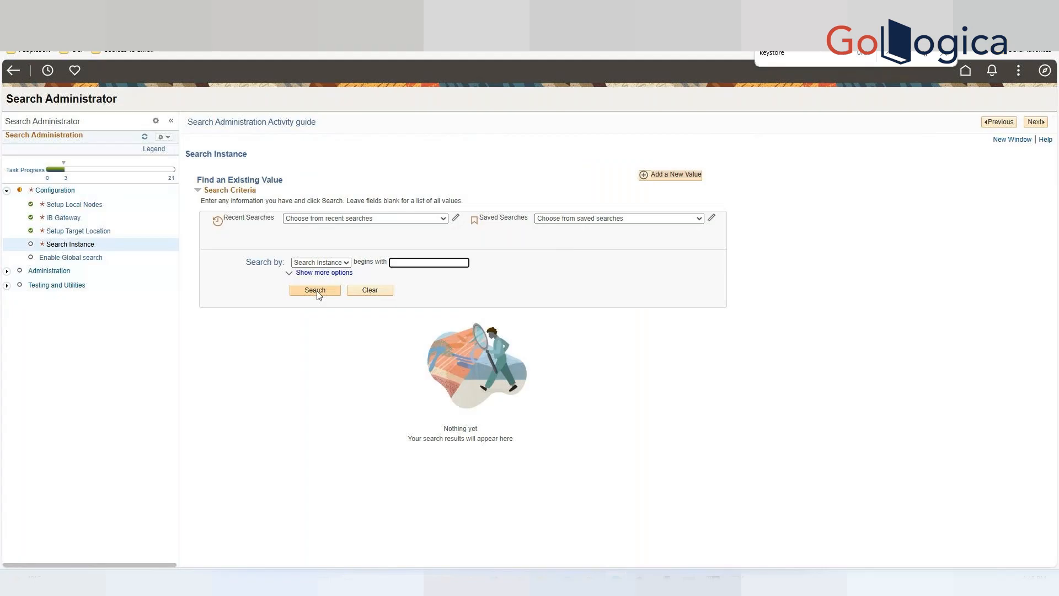
# Add a new search instance named OPENSEARCH.
pyautogui.click(316, 291)
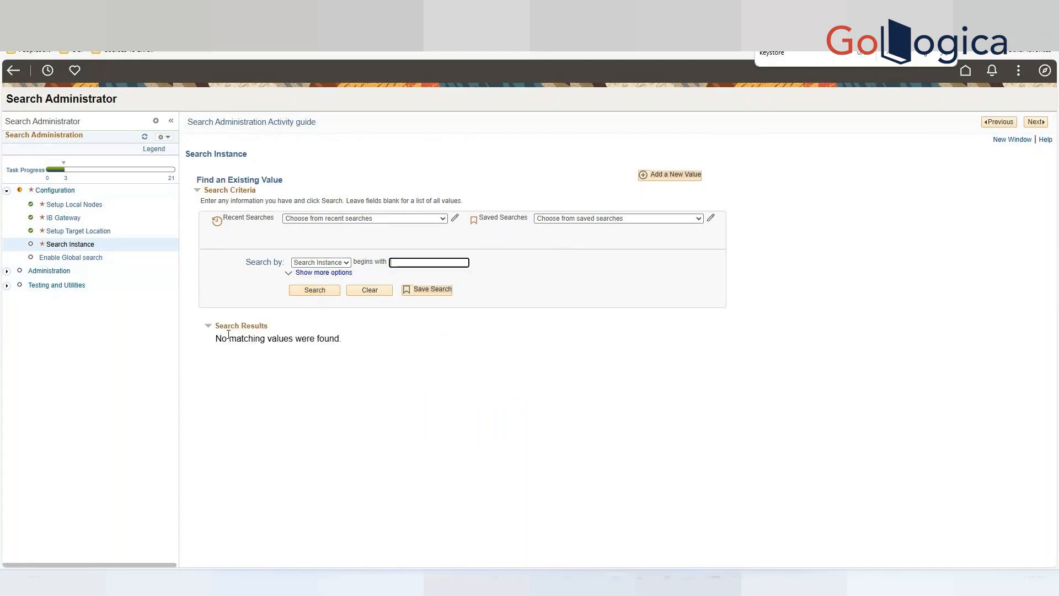
pyautogui.click(675, 177)
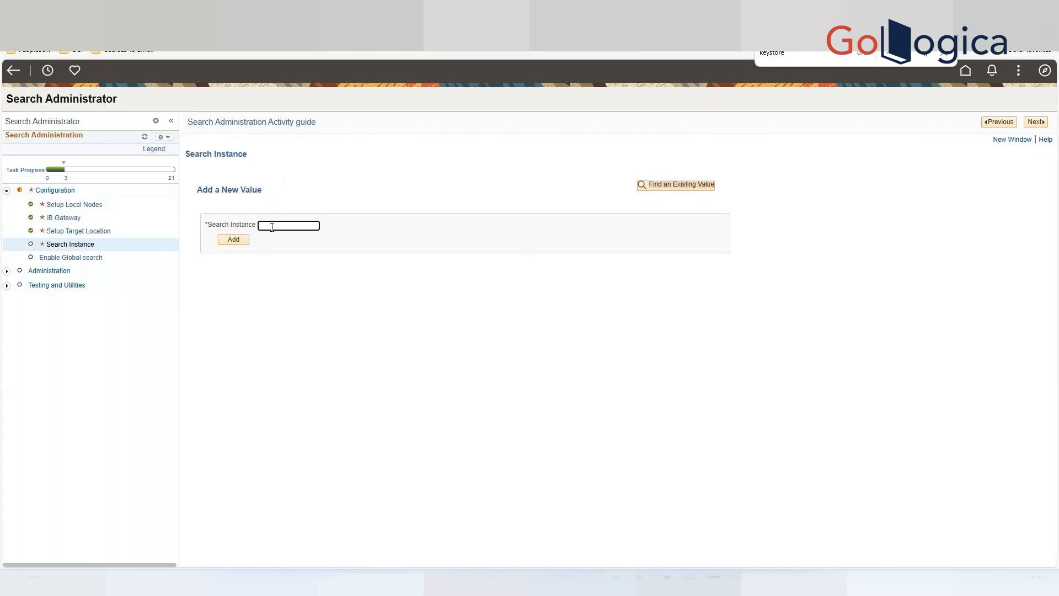
pyautogui.write('OPENSEARCH')
pyautogui.click(230, 246)
pyautogui.click(230, 246)
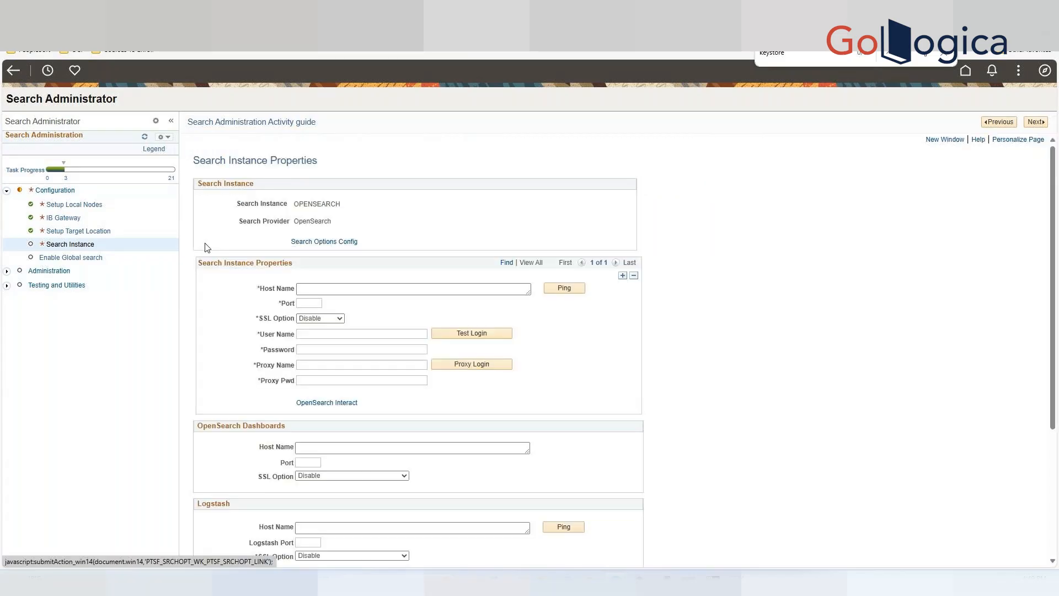
# Set the search instance host name to 192.168.86.30.
pyautogui.click(352, 290)
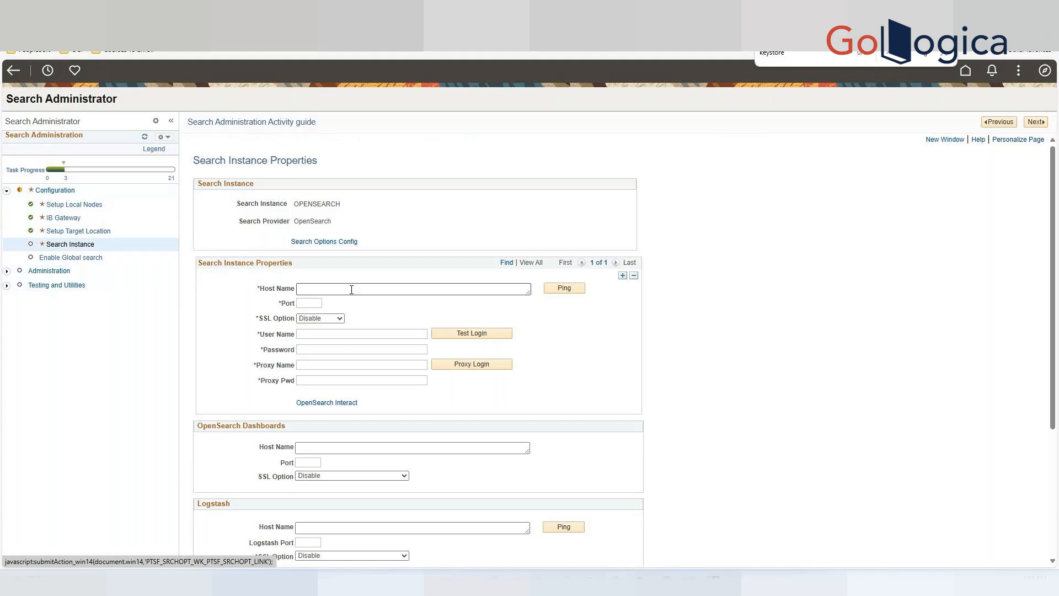
pyautogui.click(351, 290)
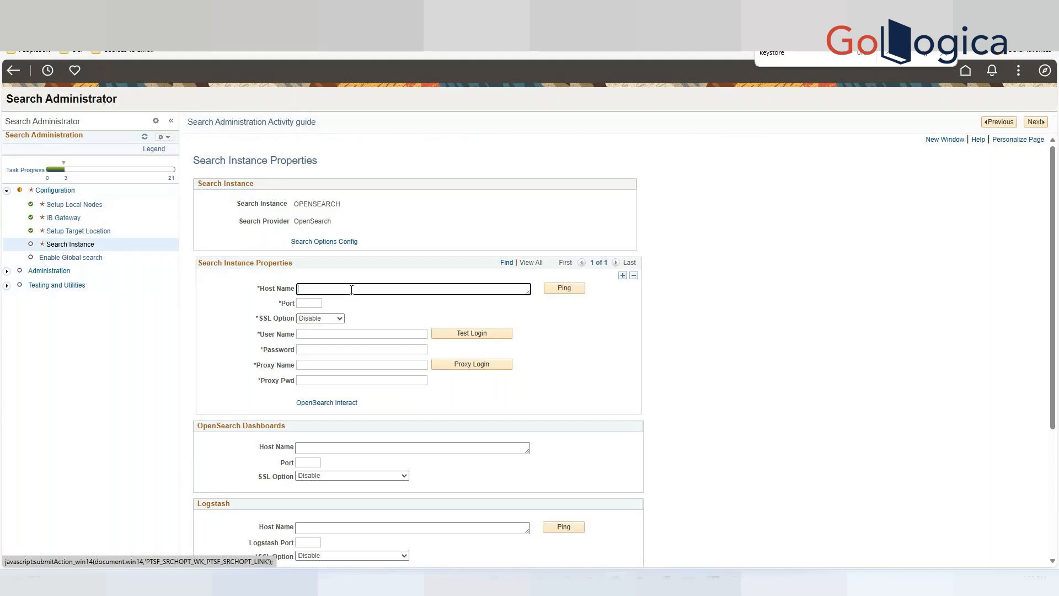
pyautogui.write('192.168.86.30')
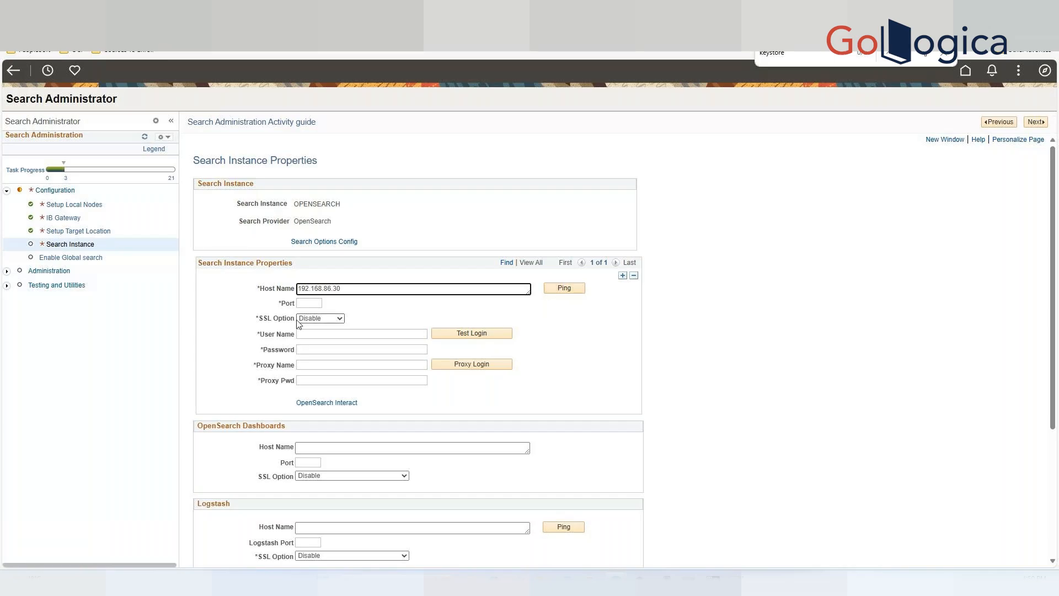
# Set the search instance port to 9200 and the user name to osadmin.
pyautogui.click(315, 304)
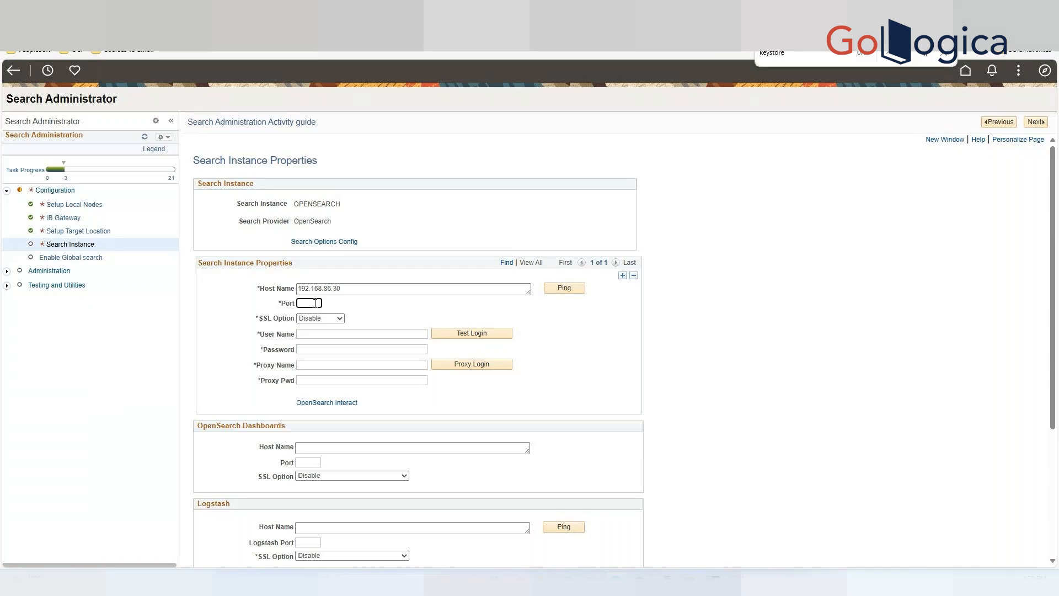
pyautogui.write('9200')
pyautogui.click(359, 331)
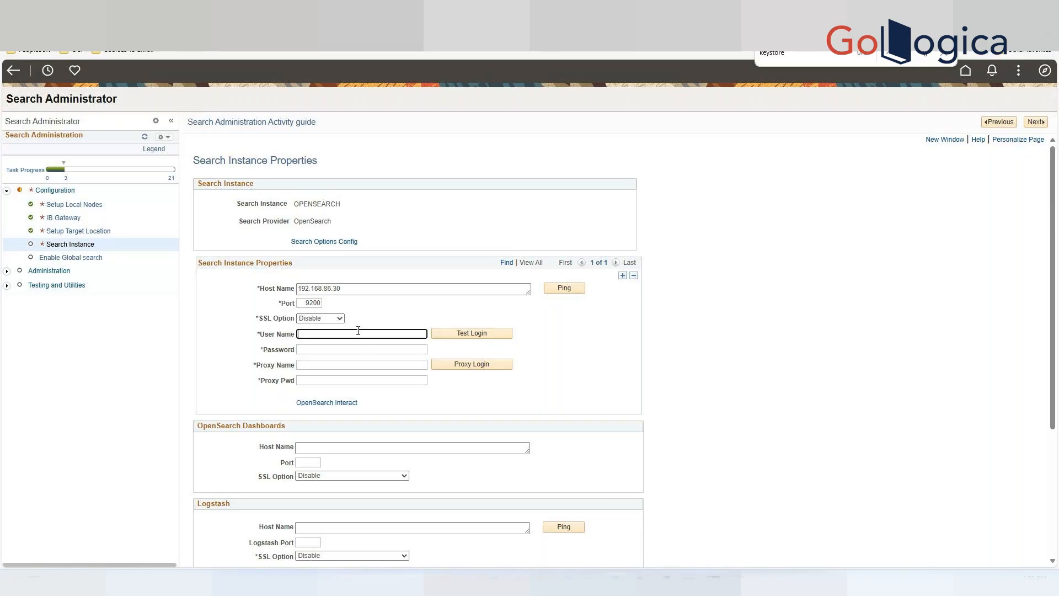
pyautogui.write('osasmin')
pyautogui.press('BackSpace')
pyautogui.press('BackSpace')
pyautogui.press('BackSpace')
pyautogui.write('dmin')
# Enter the OpenSearch user's password.
pyautogui.click(340, 349)
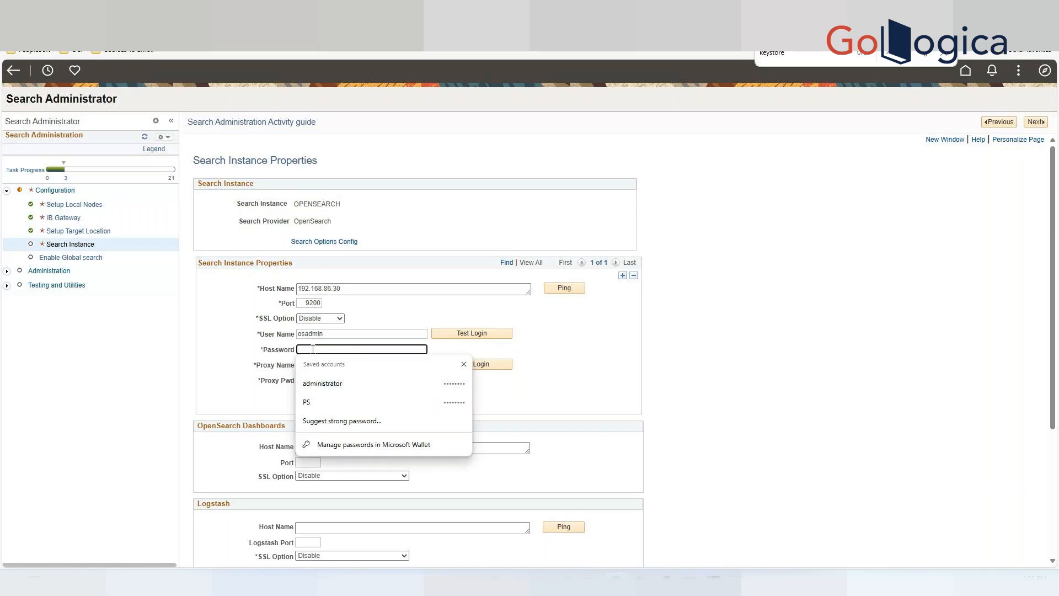
pyautogui.write('a••••••')
pyautogui.click(245, 340)
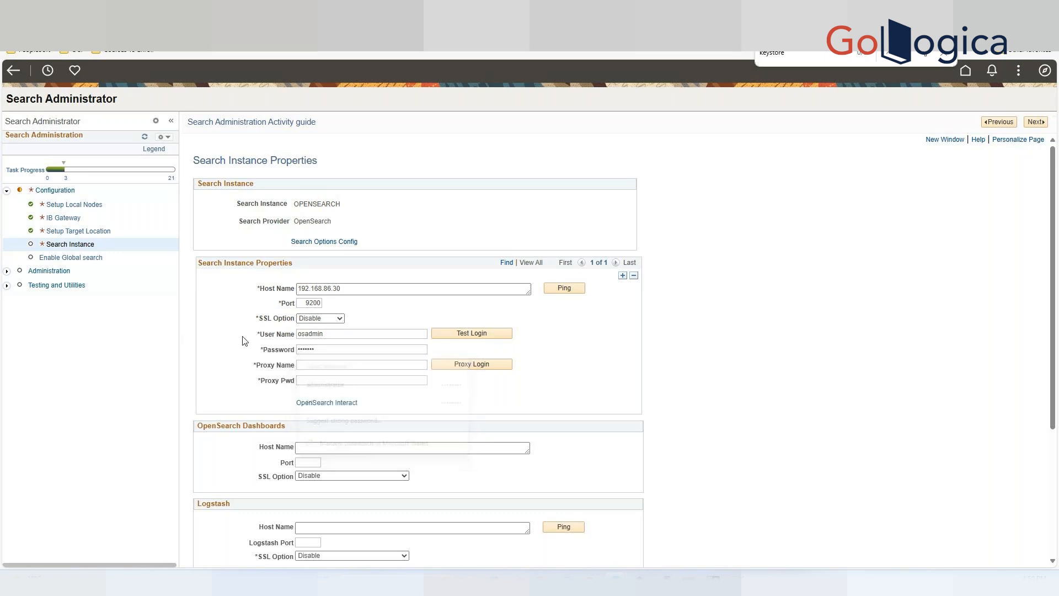
# Set the proxy name to people and enter the proxy password.
pyautogui.click(315, 367)
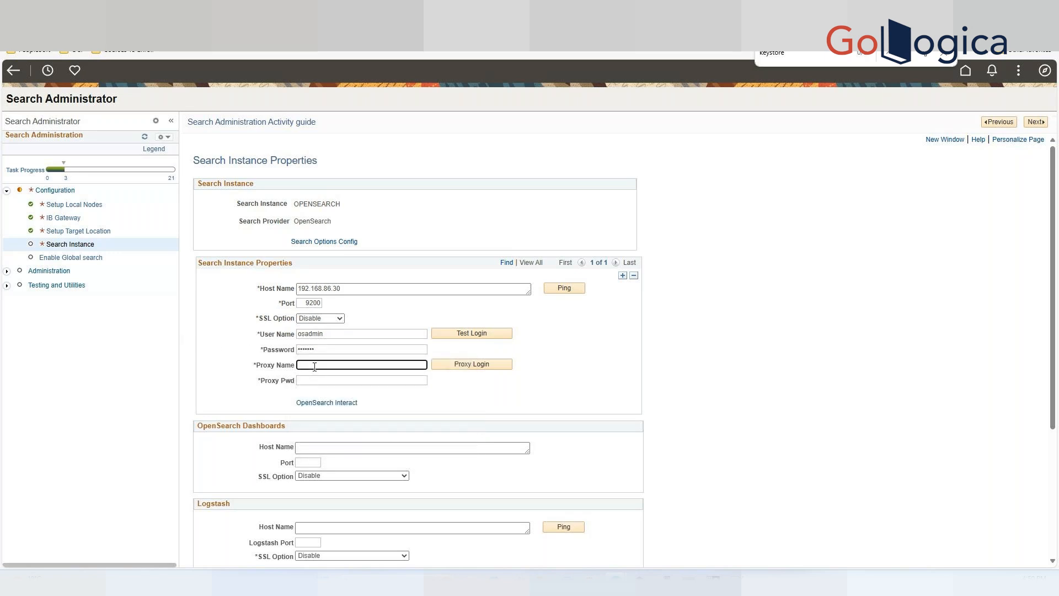
pyautogui.write('people')
pyautogui.click(321, 379)
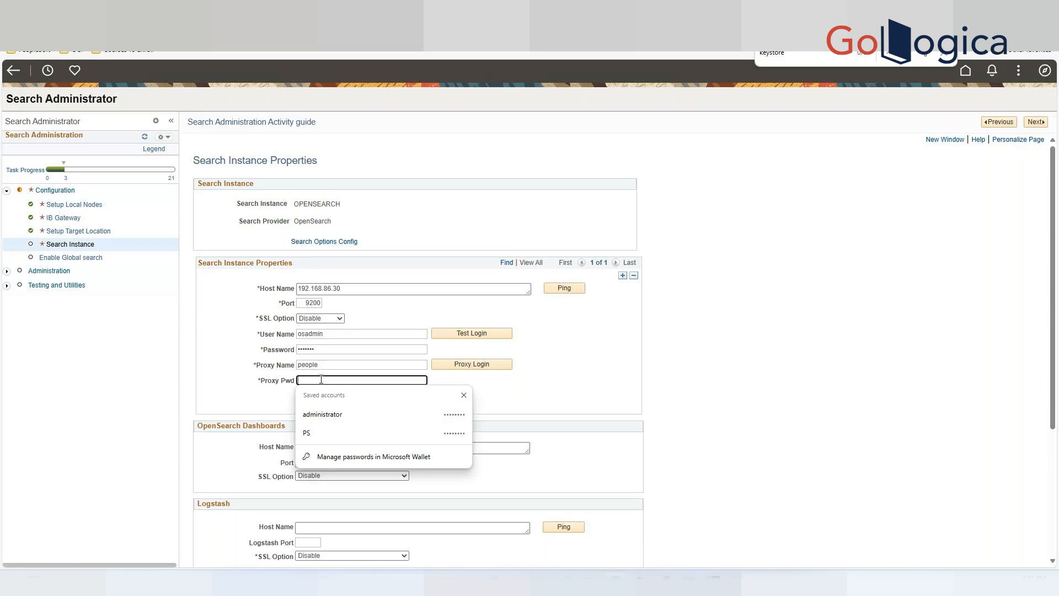
pyautogui.write('pe')
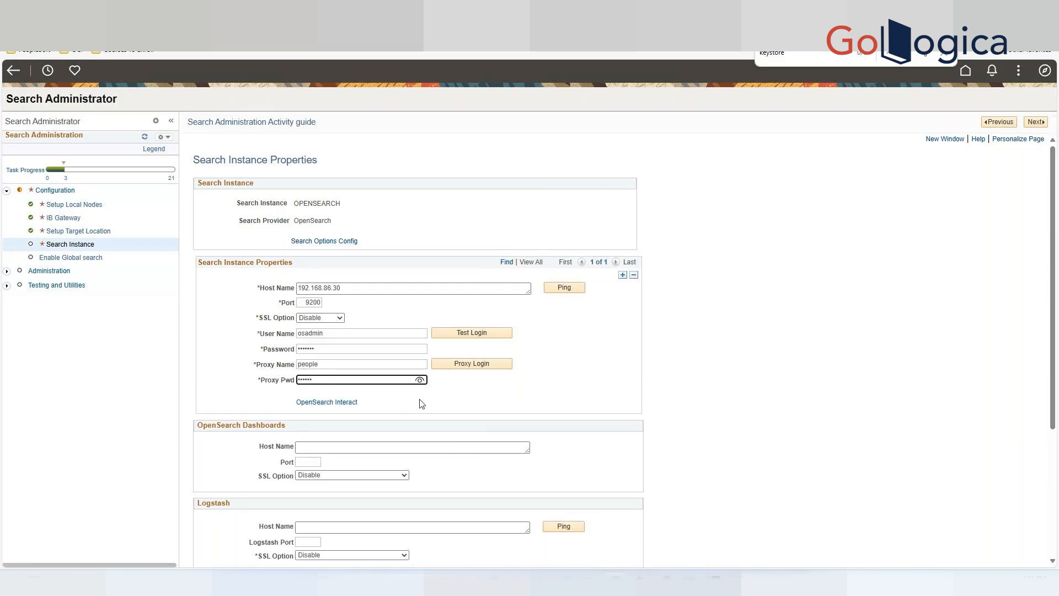
# Replace hostname in the callback URL with the copied 192.168.86.30 host.
pyautogui.scroll(-1, 422, 404)
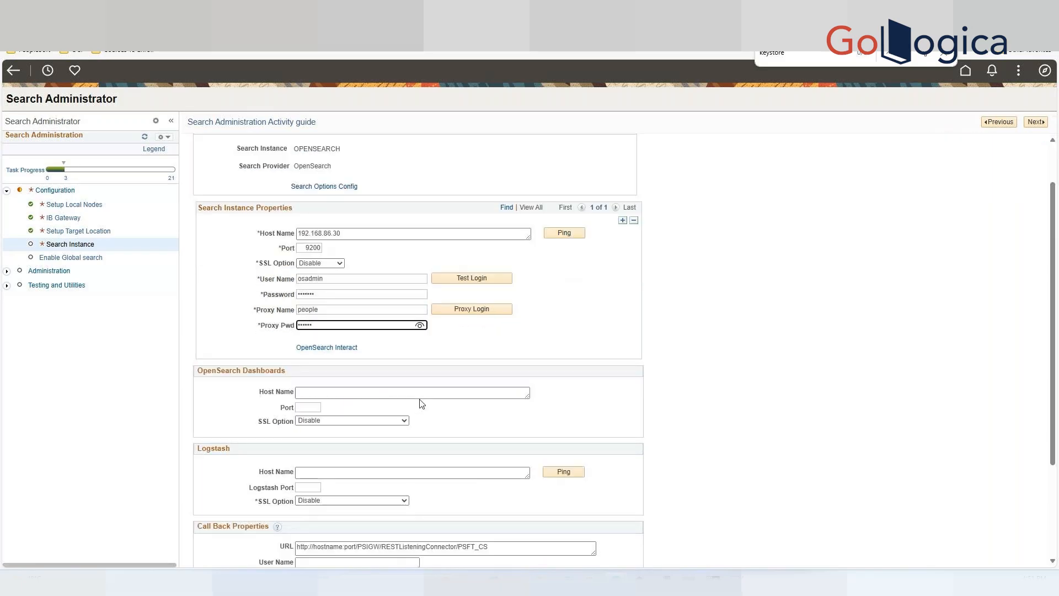
pyautogui.scroll(-1, 260, 389)
pyautogui.scroll(-2, 258, 386)
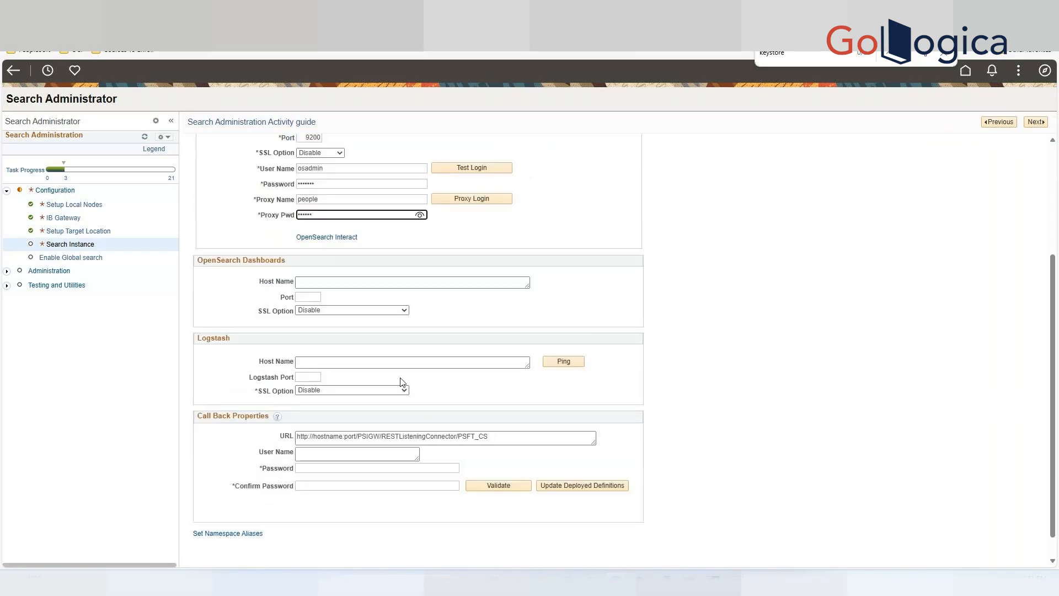
pyautogui.scroll(-1, 402, 383)
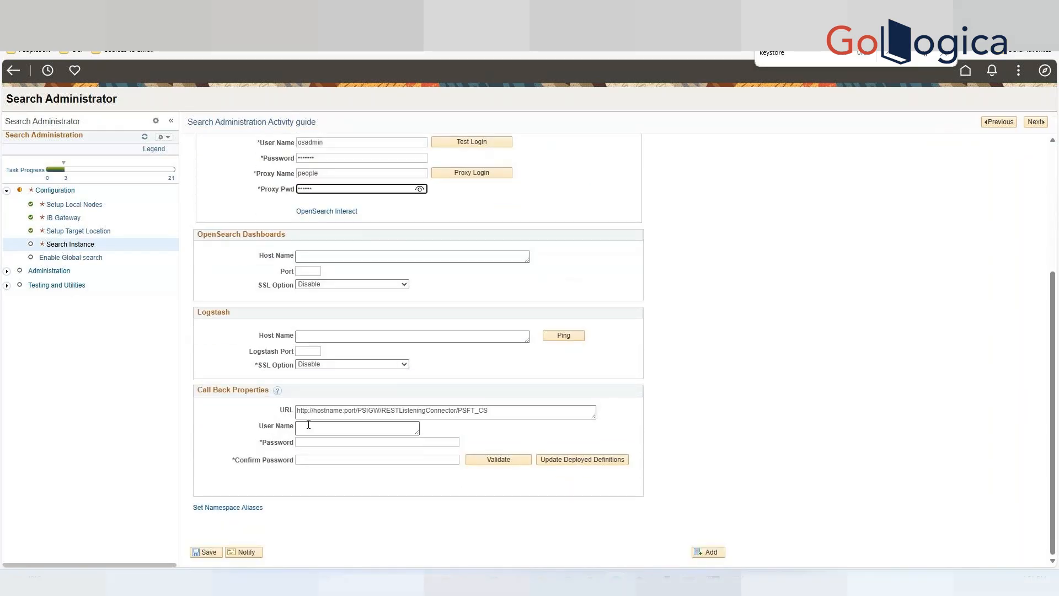
pyautogui.click(342, 411)
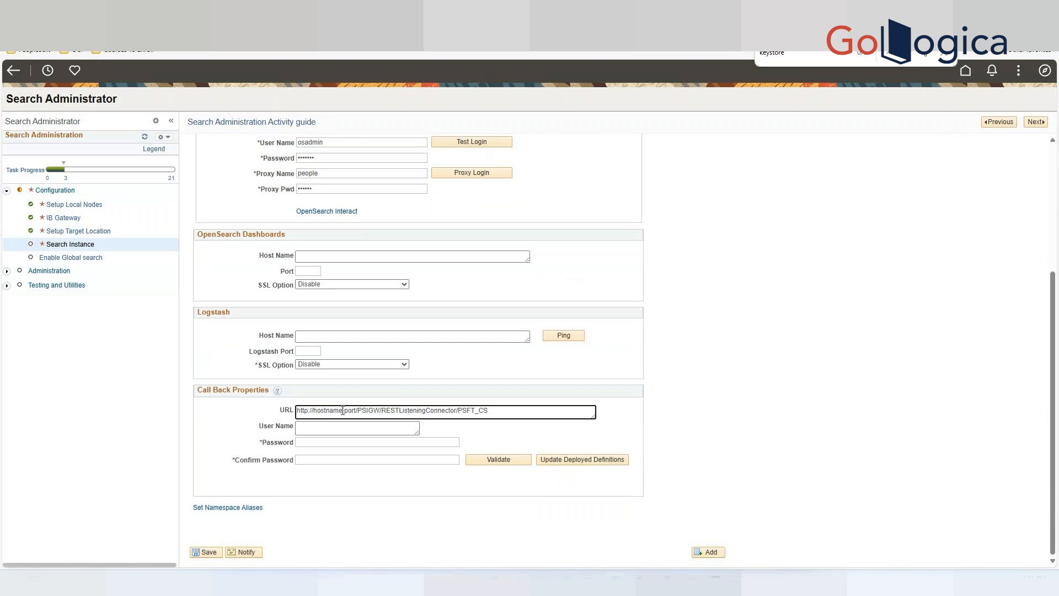
pyautogui.moveTo(343, 411); pyautogui.dragTo(314, 411)
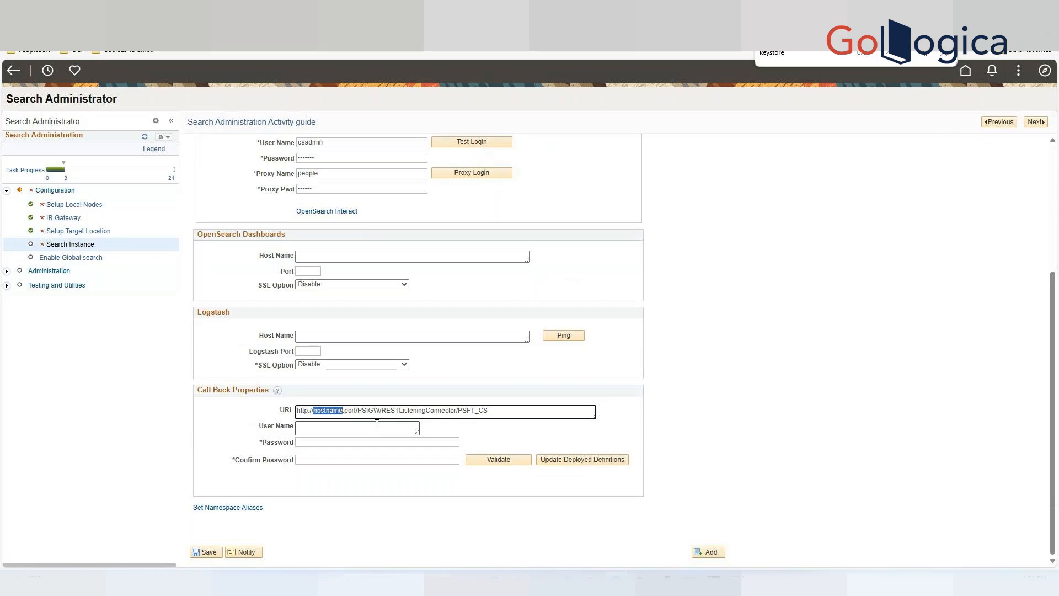
pyautogui.scroll(3, 405, 410)
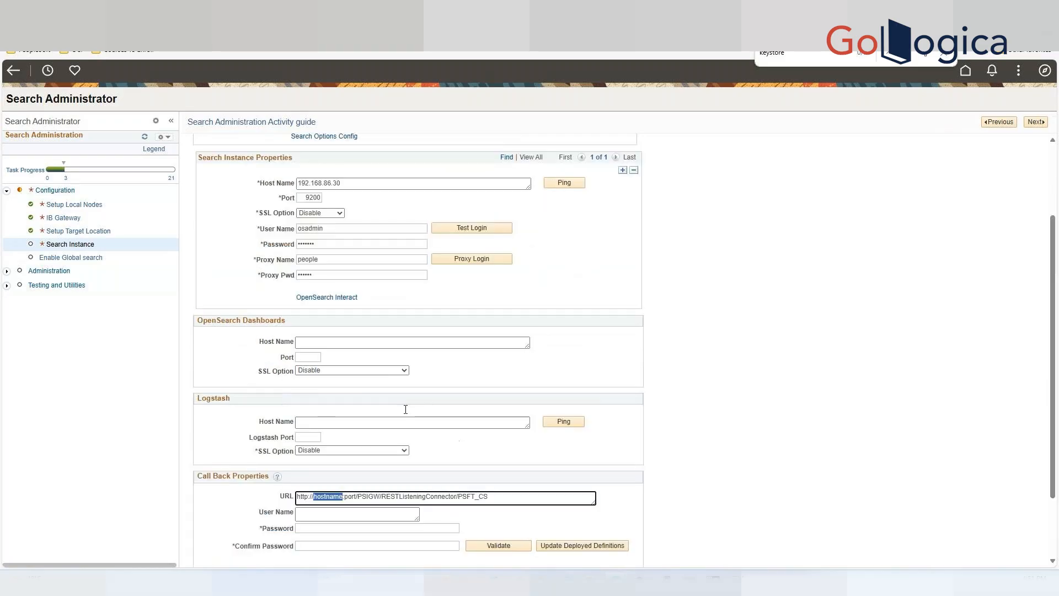
pyautogui.scroll(-2, 406, 414)
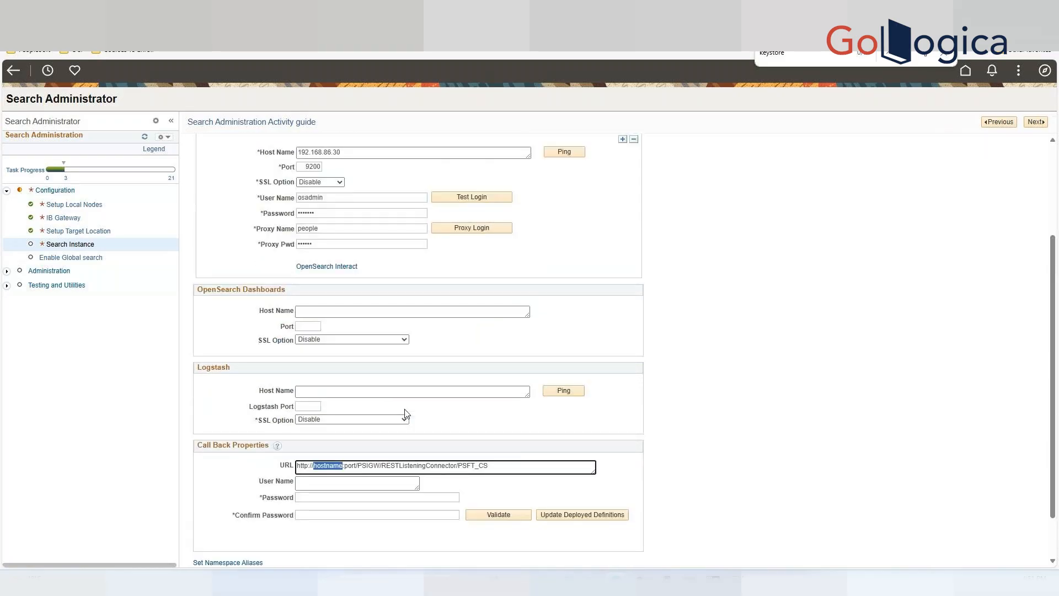
pyautogui.write('192.168.86.30')
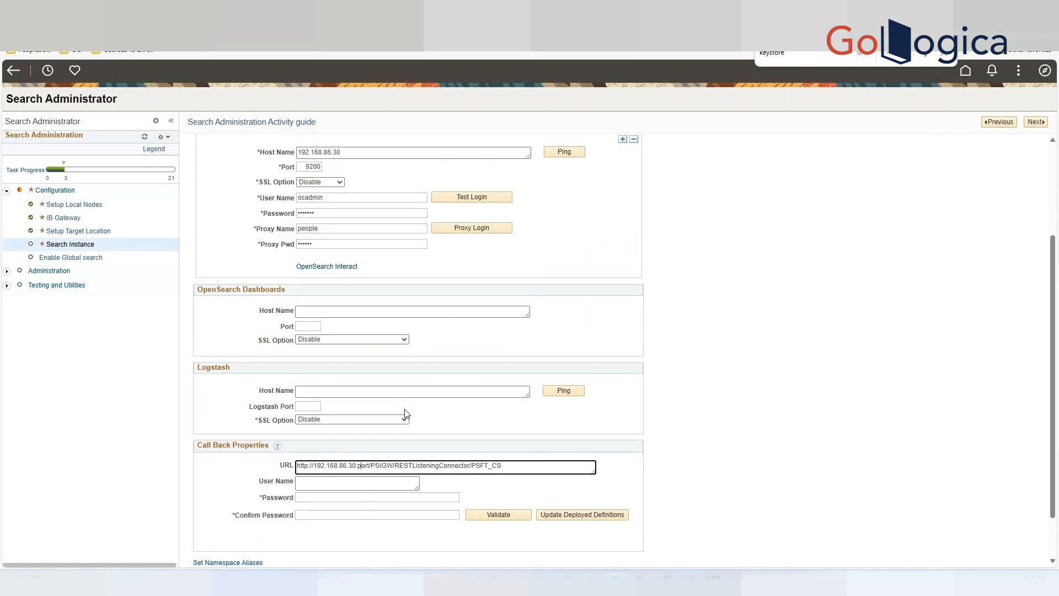
# Replace port in the callback URL with 8000.
pyautogui.press('BackSpace')
pyautogui.press('BackSpace')
pyautogui.press('BackSpace')
pyautogui.press('BackSpace')
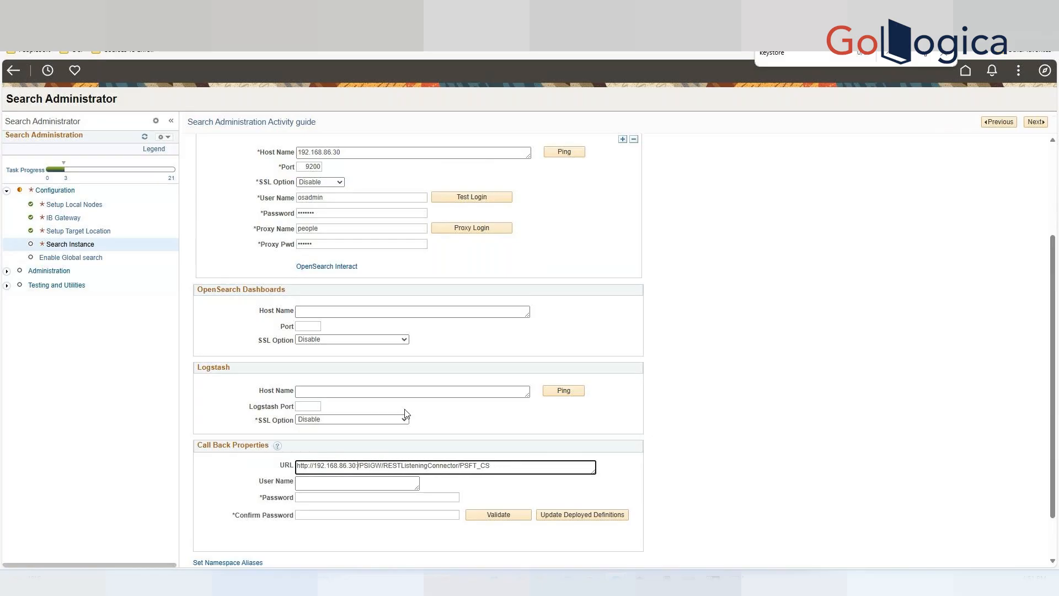
pyautogui.write('8000')
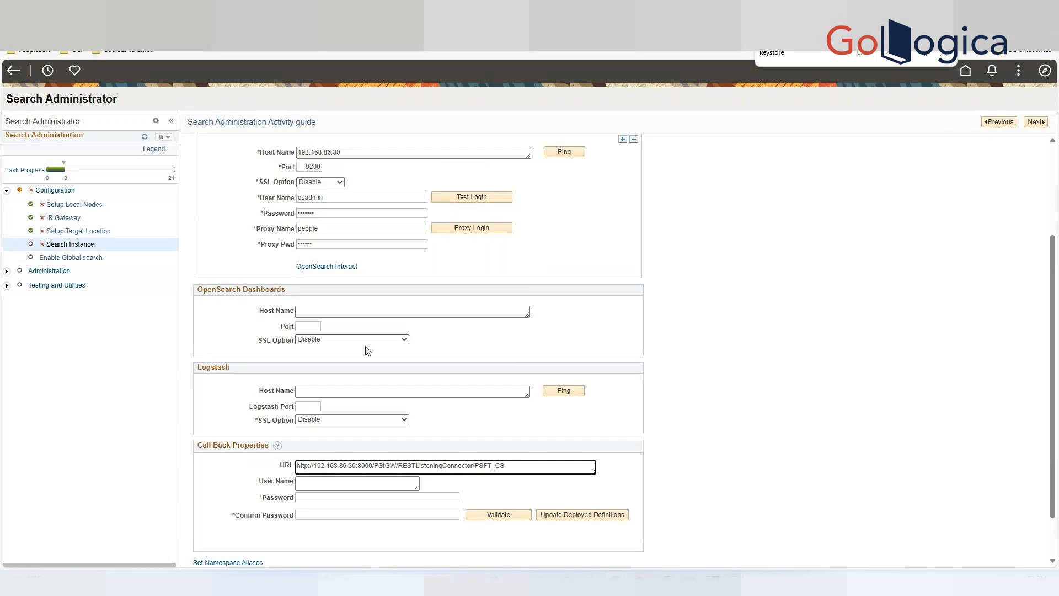
# Enter PS as the callback user name and fill the callback password from the saved PS account.
pyautogui.click(379, 485)
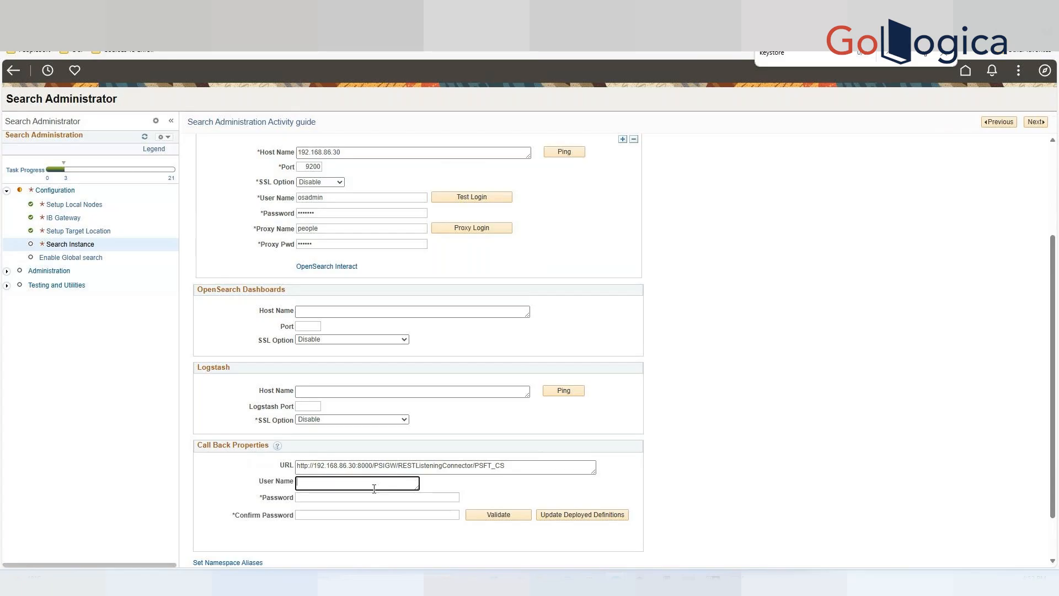
pyautogui.scroll(1, 329, 485)
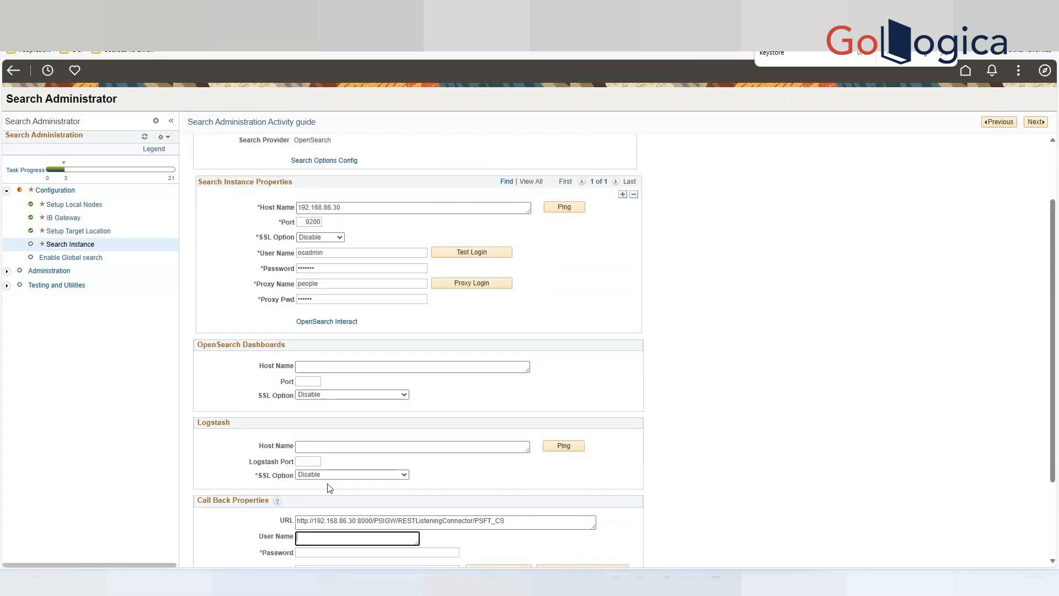
pyautogui.scroll(-1, 336, 510)
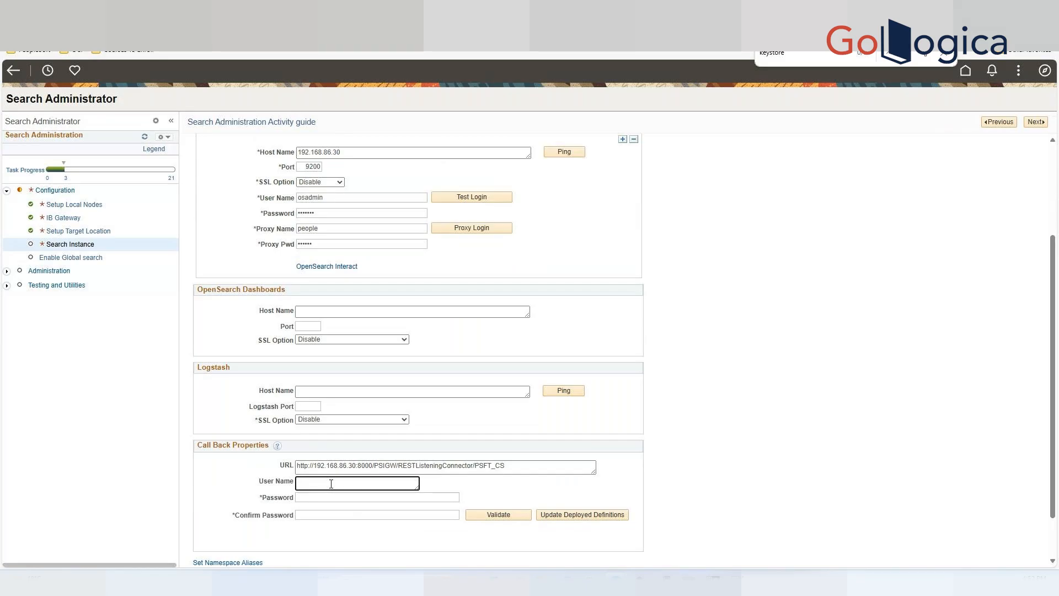
pyautogui.write('PS')
pyautogui.click(323, 497)
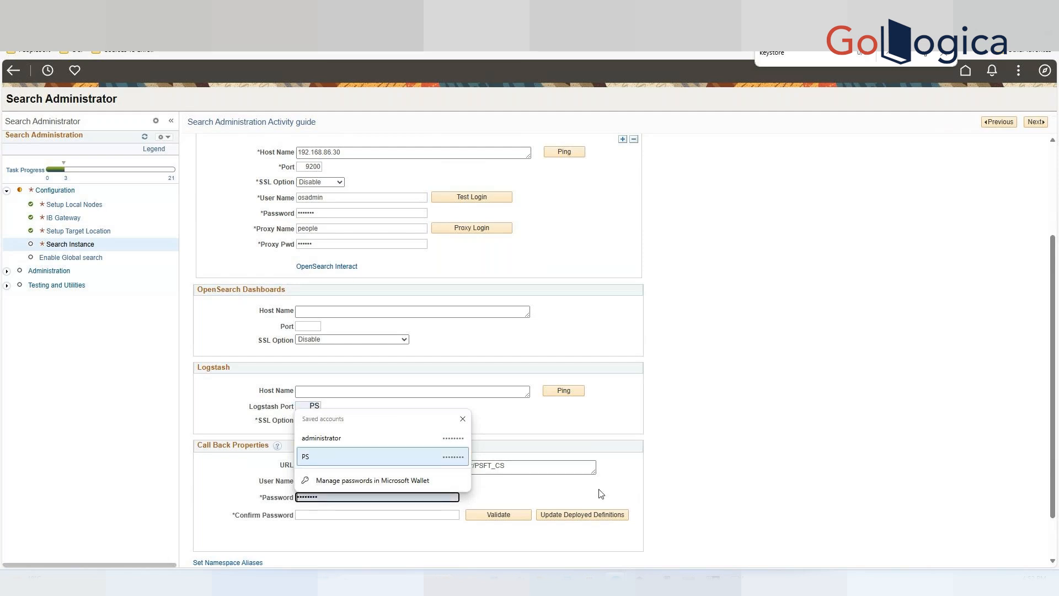
pyautogui.click(318, 458)
pyautogui.click(353, 515)
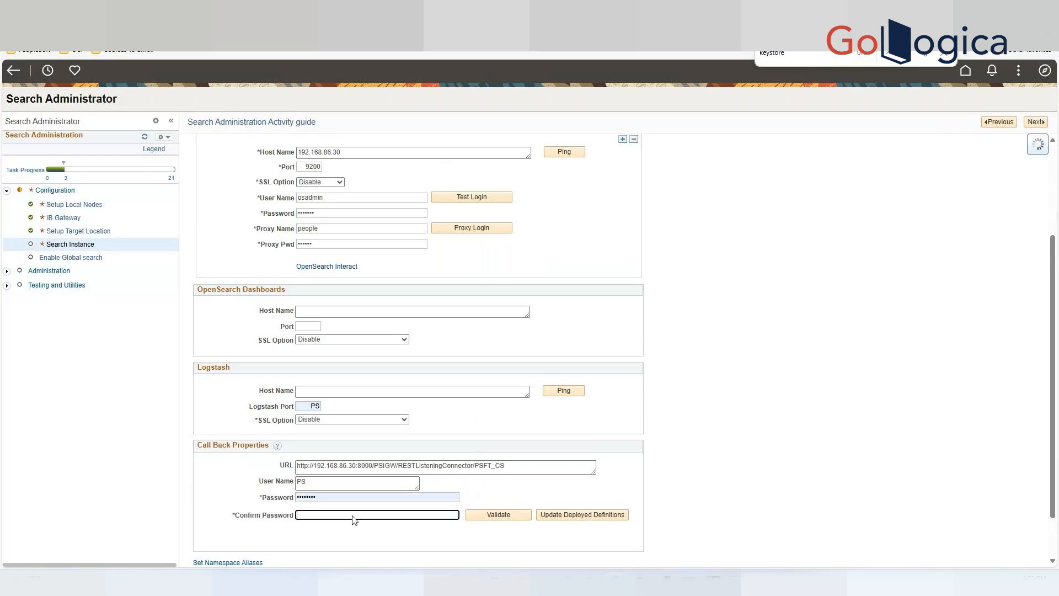
# Clear the stray PS entry from the Logstash Port field.
pyautogui.click(342, 335)
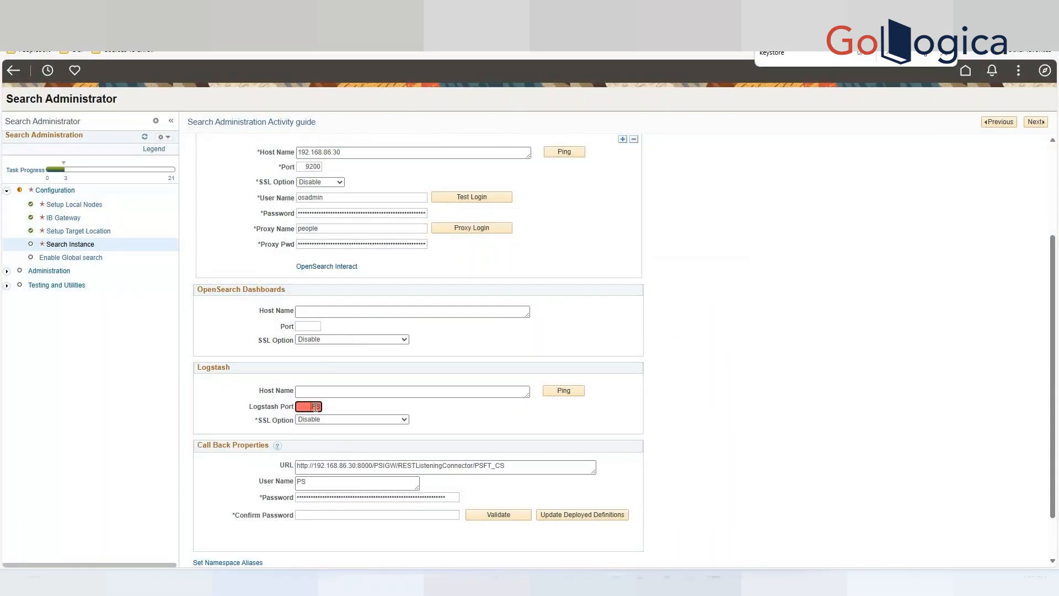
pyautogui.click(329, 486)
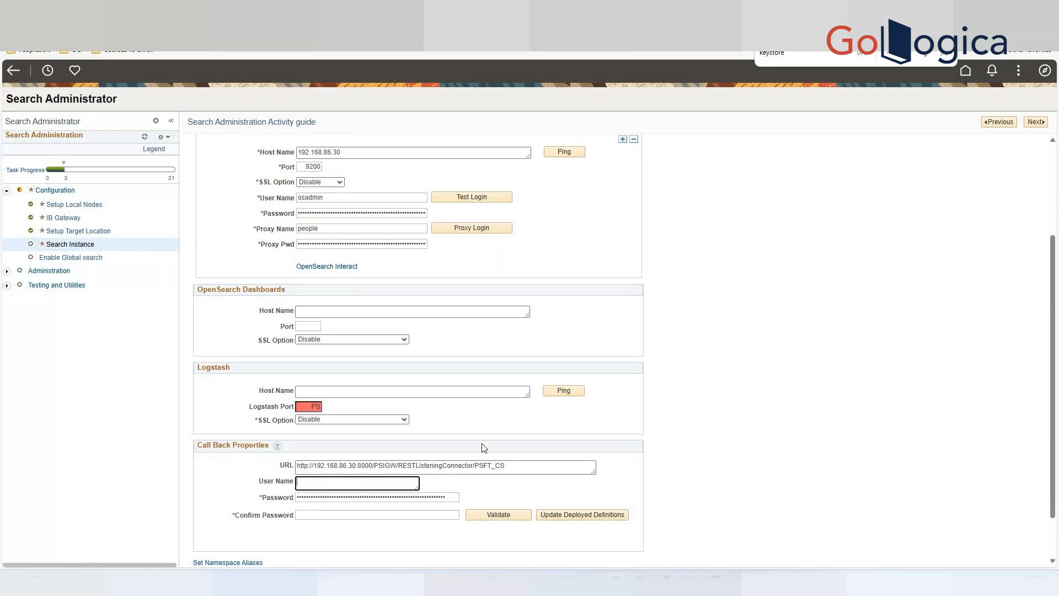
pyautogui.click(492, 471)
pyautogui.moveTo(310, 408); pyautogui.dragTo(320, 406)
pyautogui.press('BackSpace')
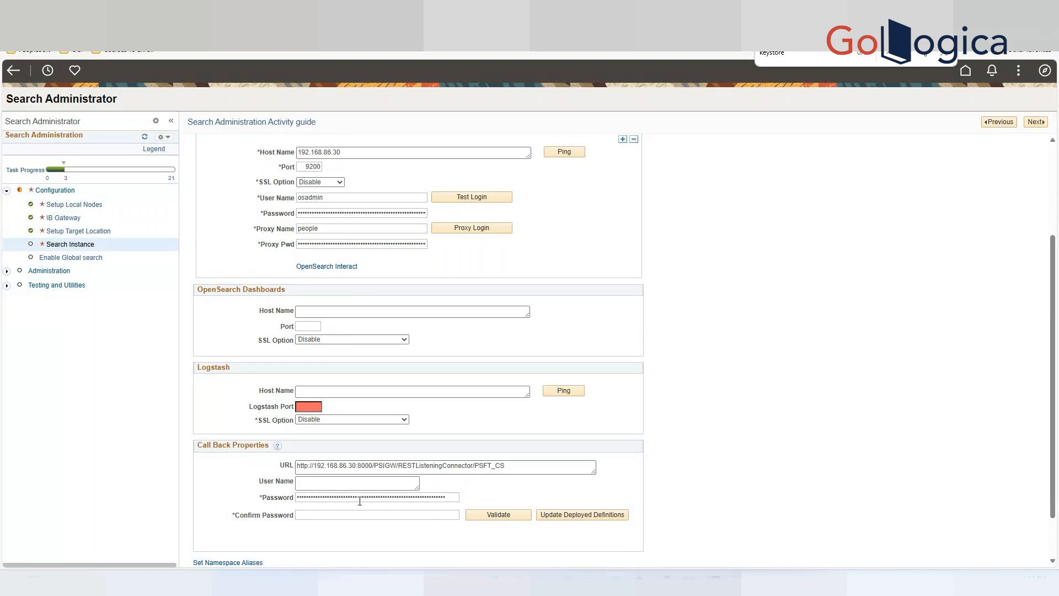
# Set the callback user name to PS and enter the callback confirm password.
pyautogui.click(339, 484)
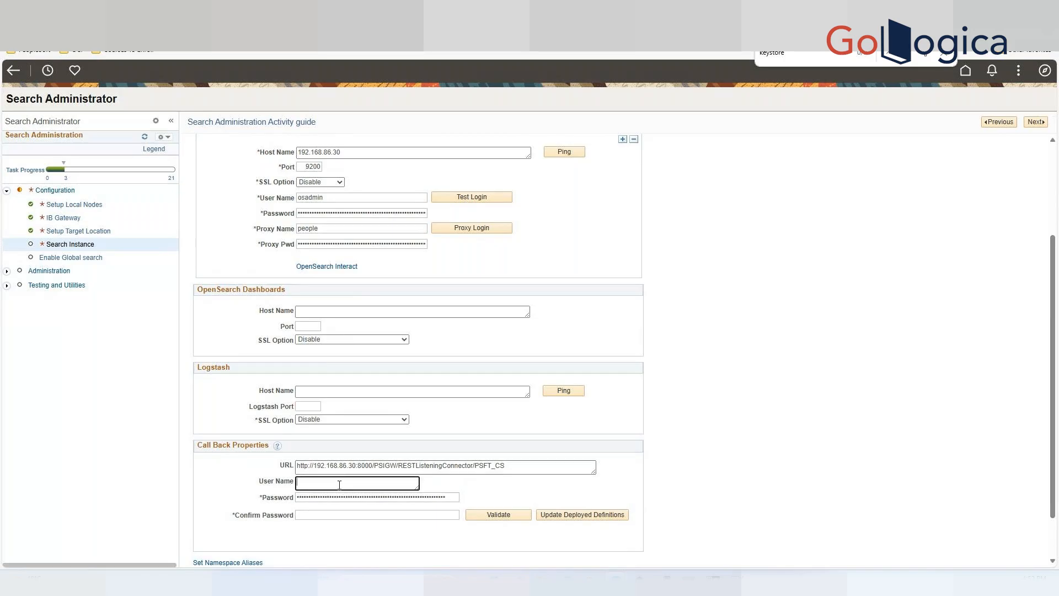
pyautogui.write('PS')
pyautogui.click(372, 497)
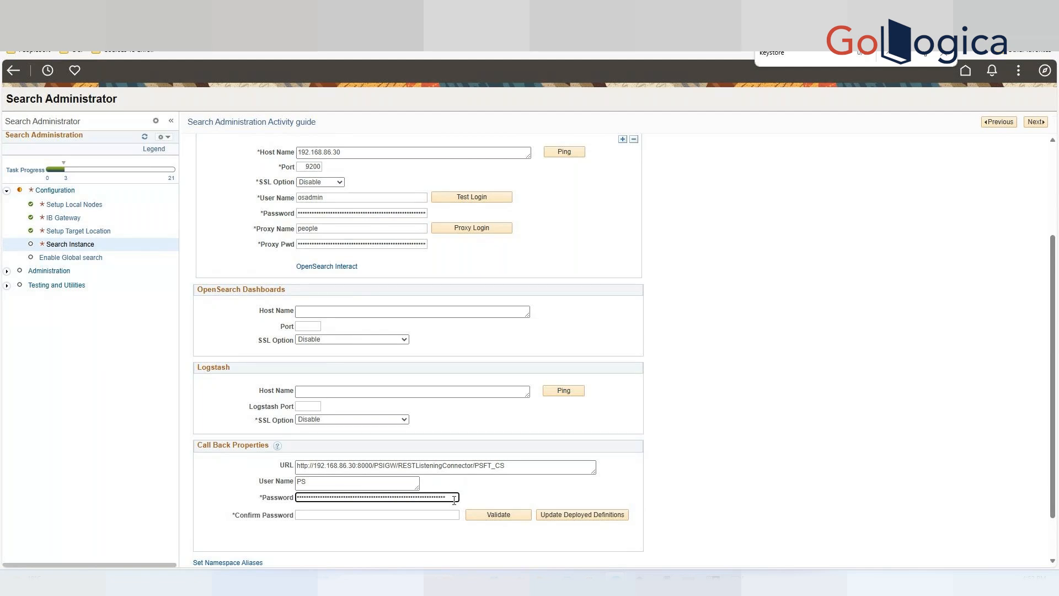
pyautogui.click(311, 513)
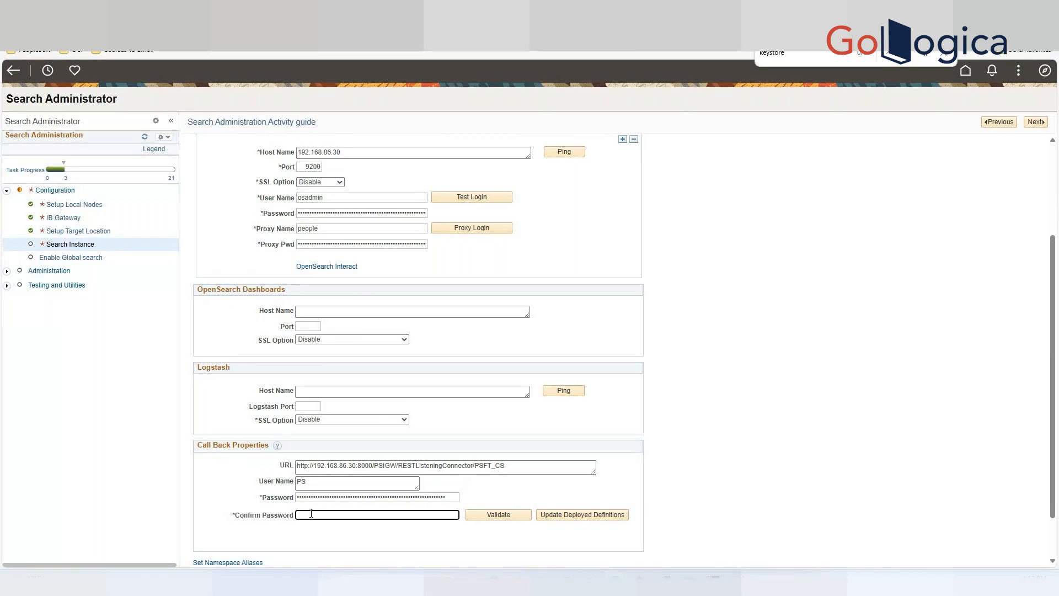
pyautogui.write('••••••')
pyautogui.click(453, 515)
pyautogui.click(323, 515)
pyautogui.press('Delete')
# Validate the callback properties and save the search instance.
pyautogui.click(507, 516)
pyautogui.scroll(-1, 662, 484)
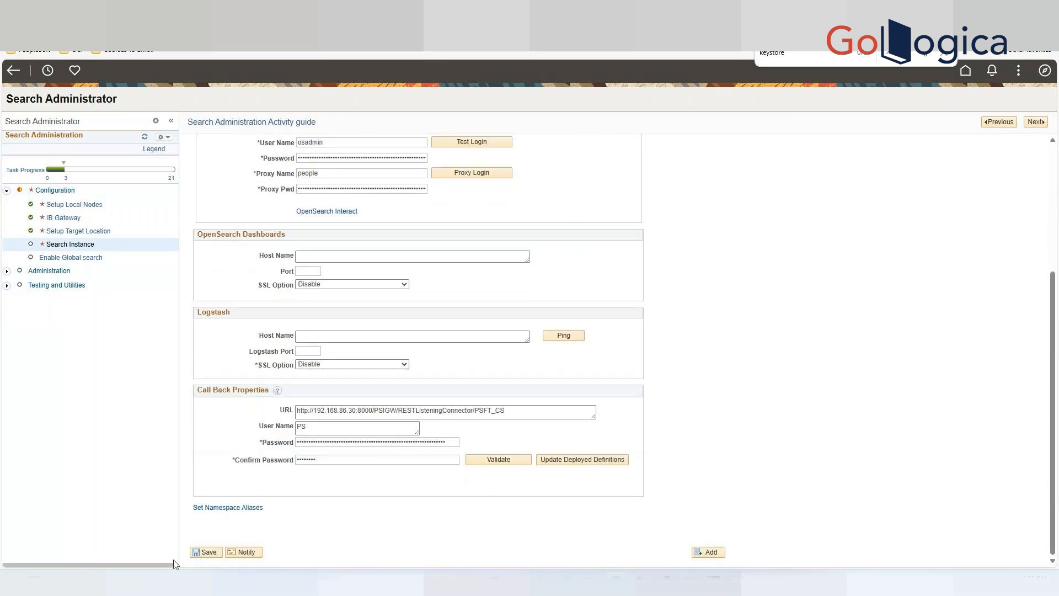
pyautogui.click(208, 558)
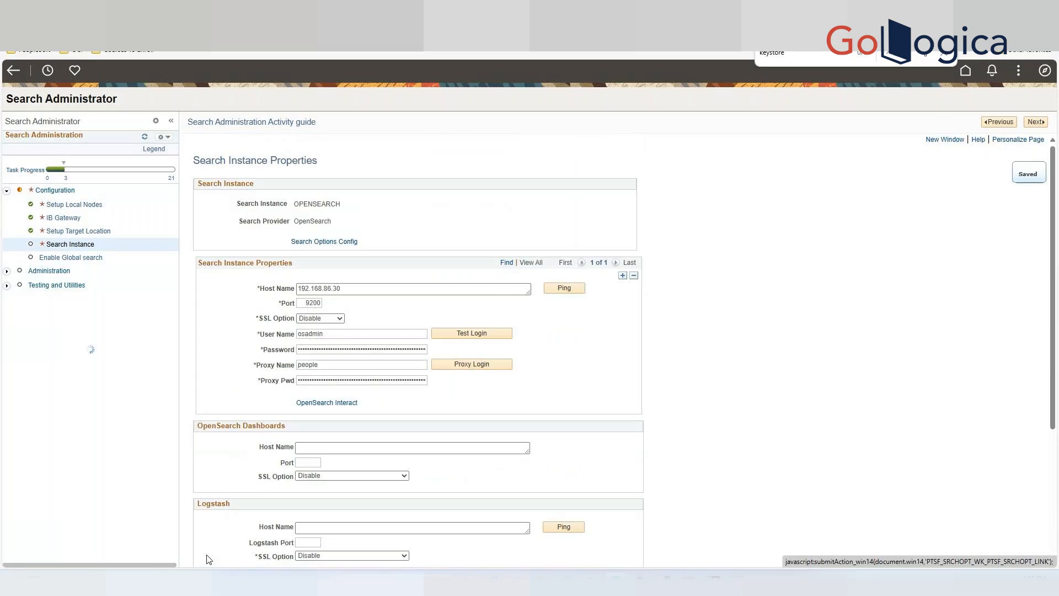
# Ping the OpenSearch host from the search instance properties and dismiss the result message.
pyautogui.scroll(-1, 658, 457)
pyautogui.scroll(-3, 659, 457)
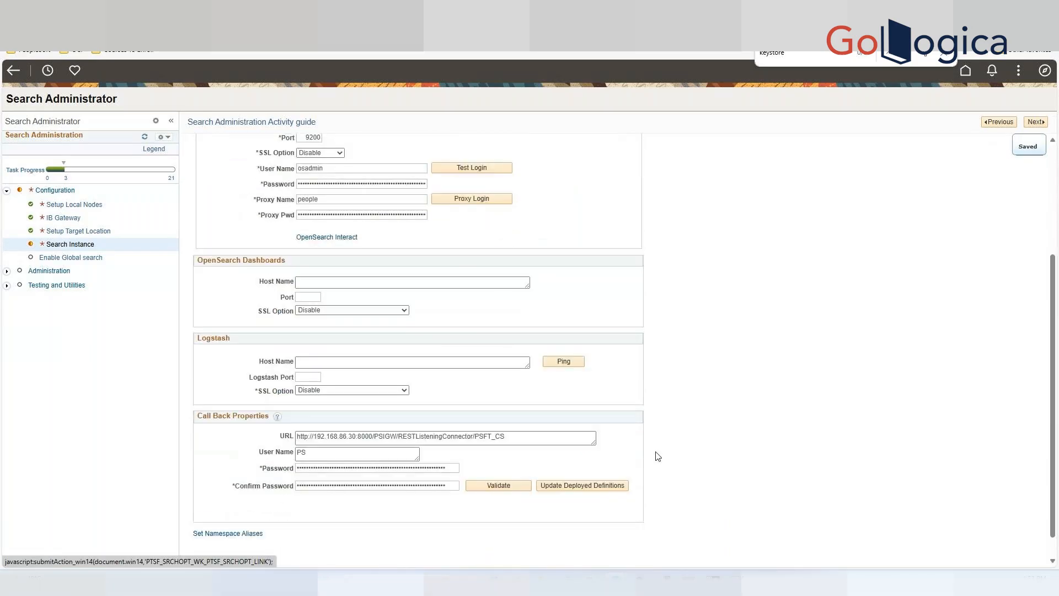
pyautogui.scroll(4, 546, 353)
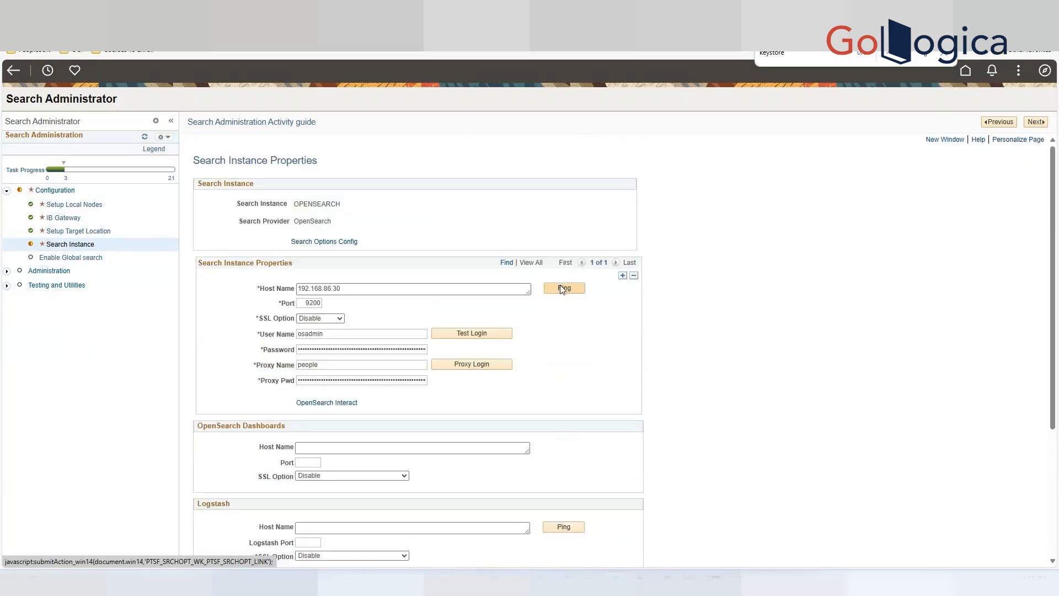
pyautogui.click(571, 288)
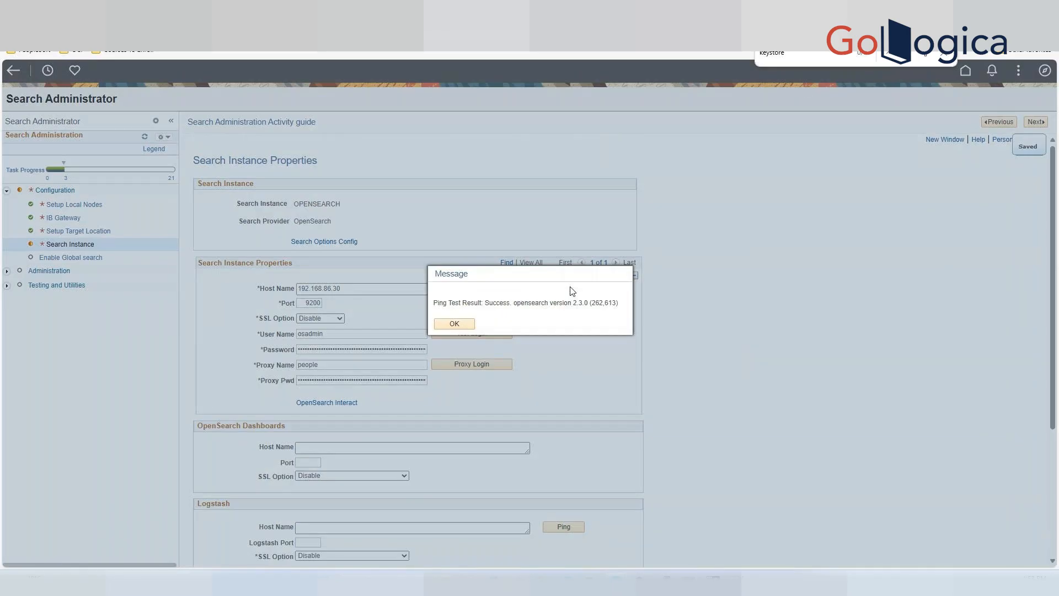
pyautogui.click(454, 324)
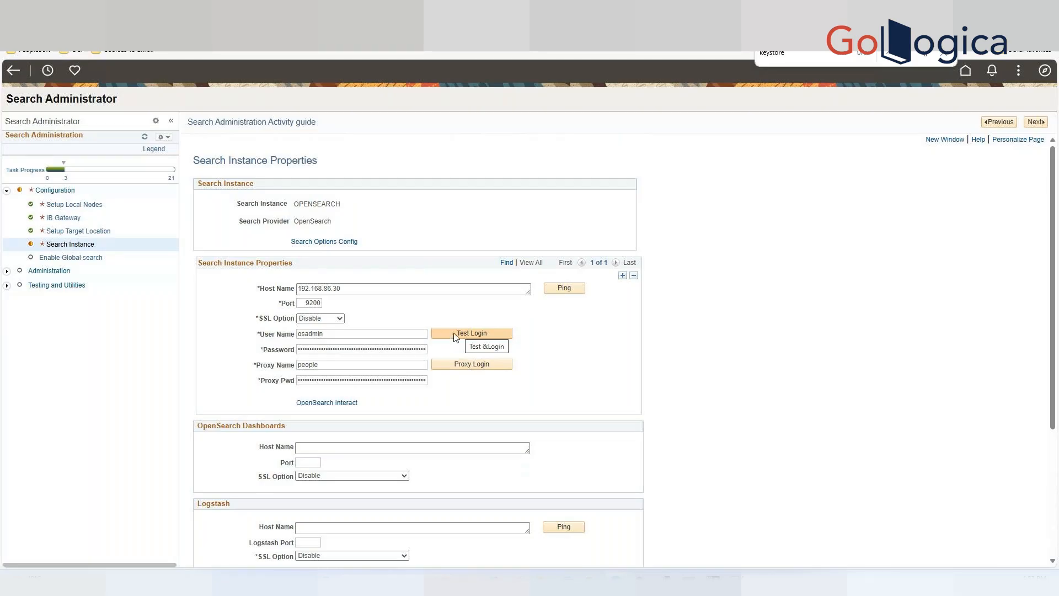
# Test the OpenSearch user login and the proxy login, dismissing each result message.
pyautogui.click(456, 333)
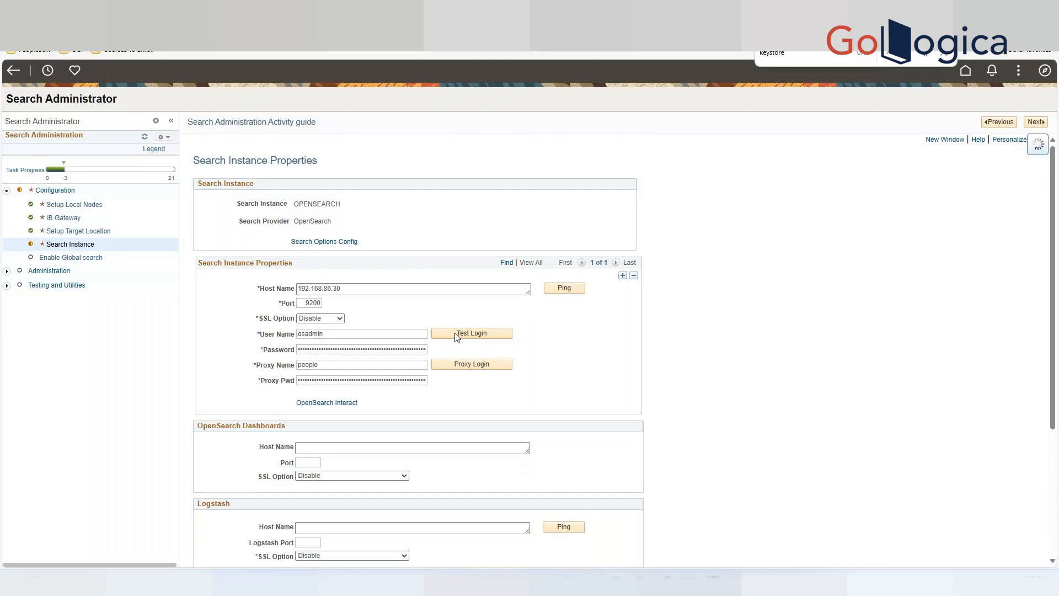
pyautogui.click(504, 325)
pyautogui.click(478, 366)
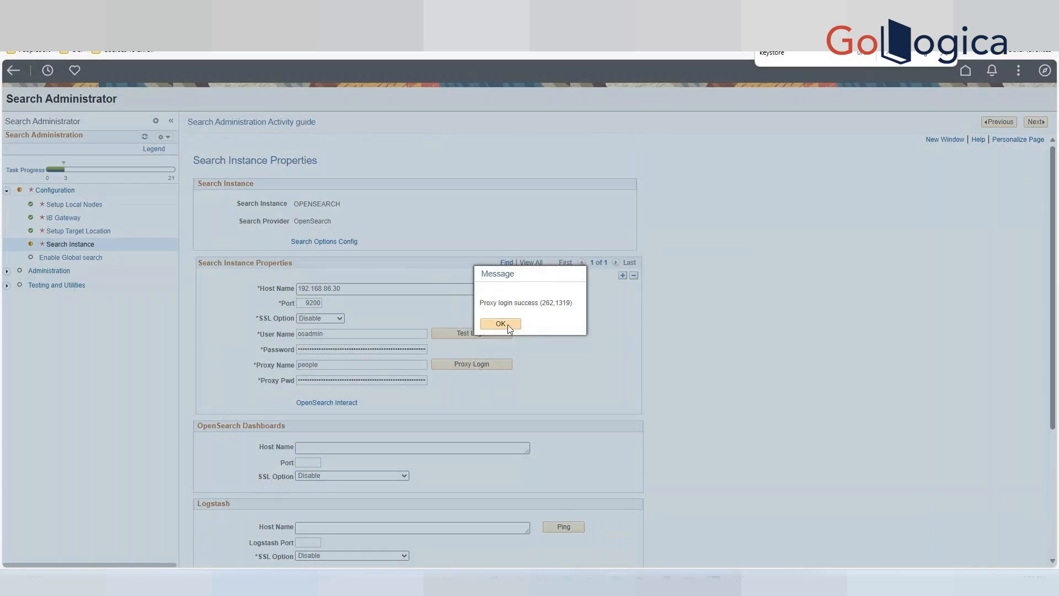
pyautogui.click(508, 325)
# Validate the callback properties, show all validation entries, and review the call back user entry details.
pyautogui.scroll(-2, 519, 407)
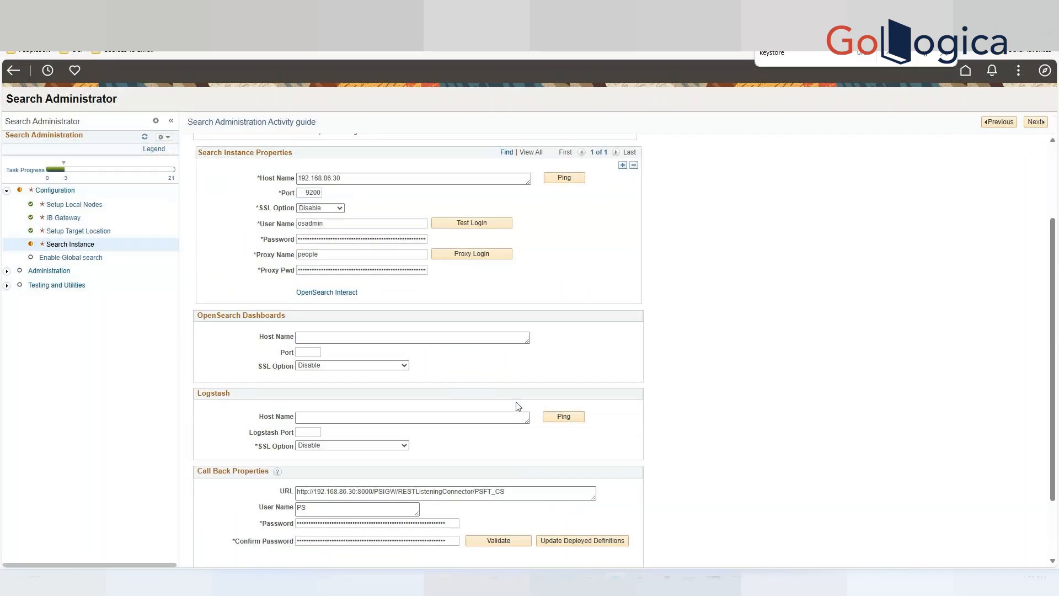
pyautogui.scroll(-3, 519, 407)
pyautogui.click(508, 461)
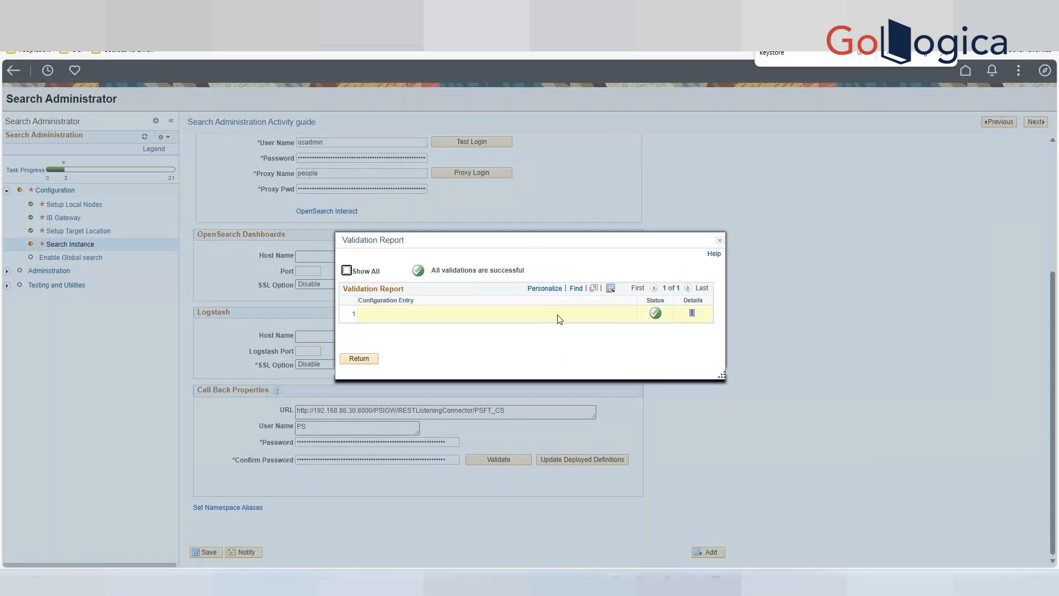
pyautogui.click(347, 270)
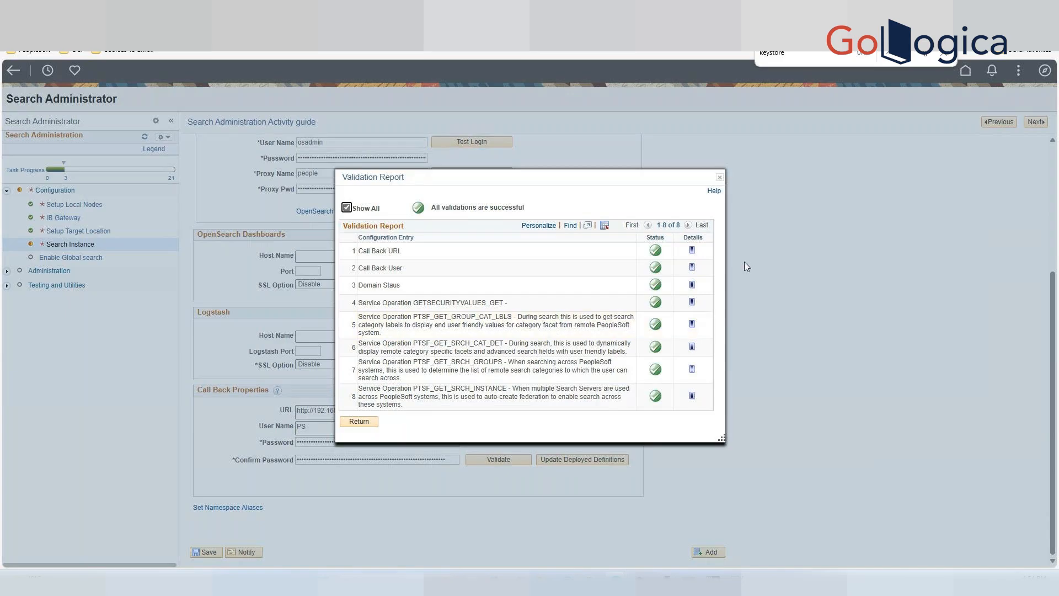
pyautogui.click(693, 268)
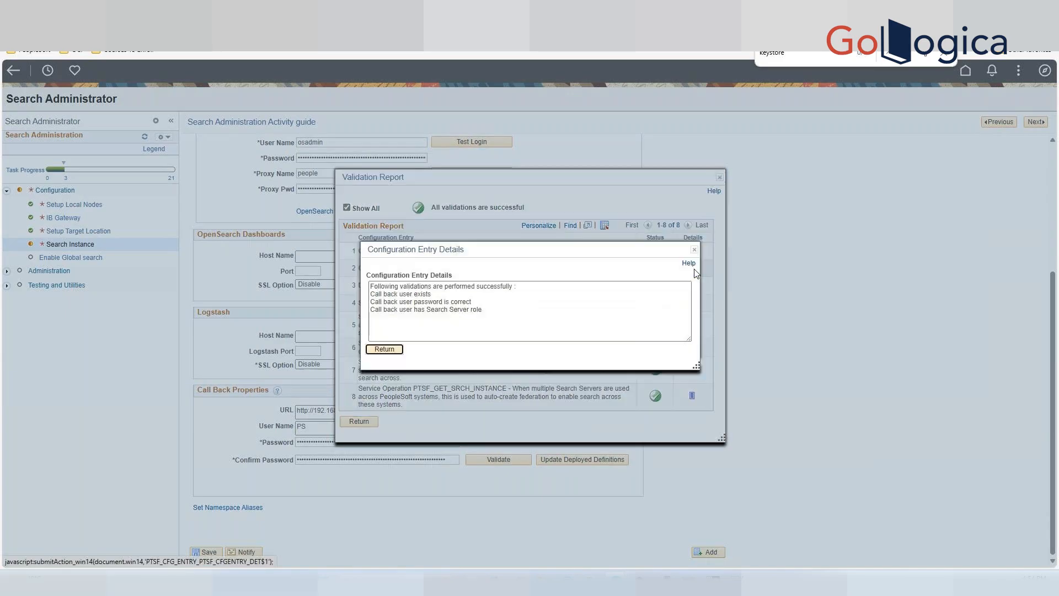
pyautogui.click(385, 349)
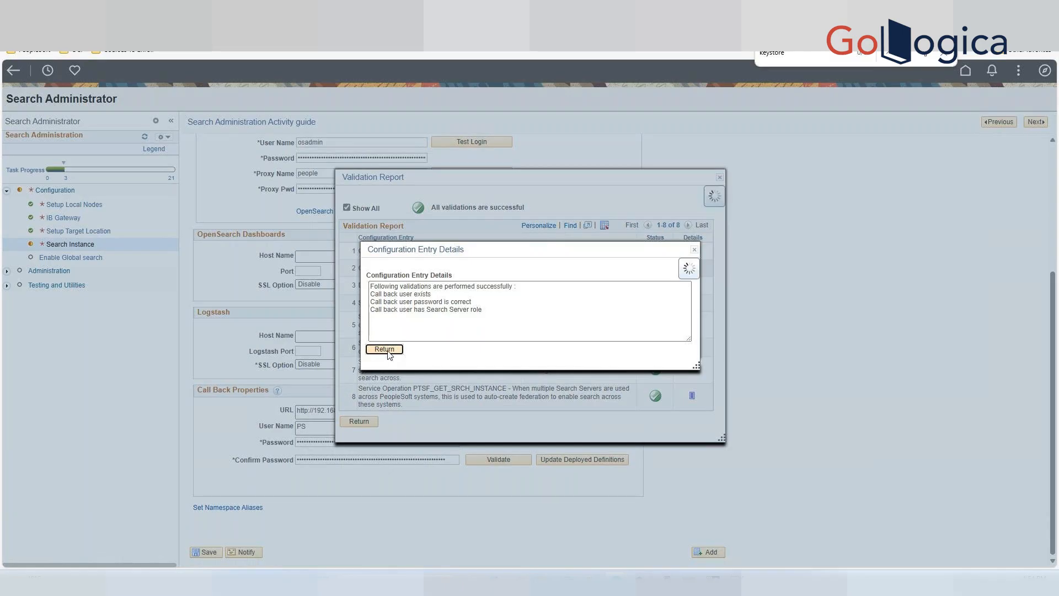
pyautogui.click(360, 422)
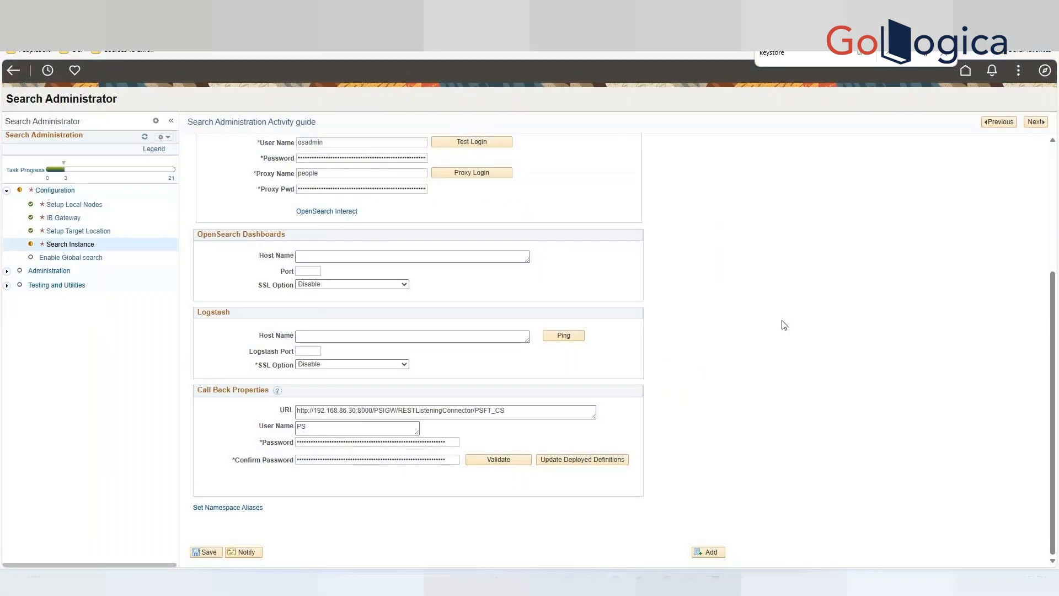
# Save the search instance.
pyautogui.scroll(3, 818, 296)
pyautogui.scroll(-3, 419, 499)
pyautogui.click(206, 553)
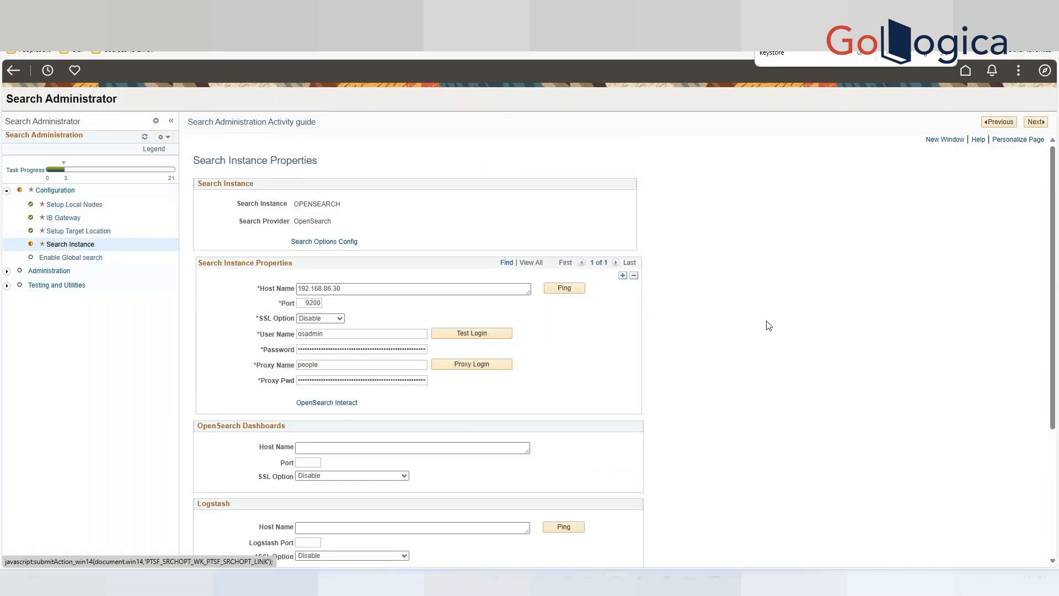
# Advance through the activity guide to the Search Options page, declining the browser's offer to save the password.
pyautogui.click(1035, 122)
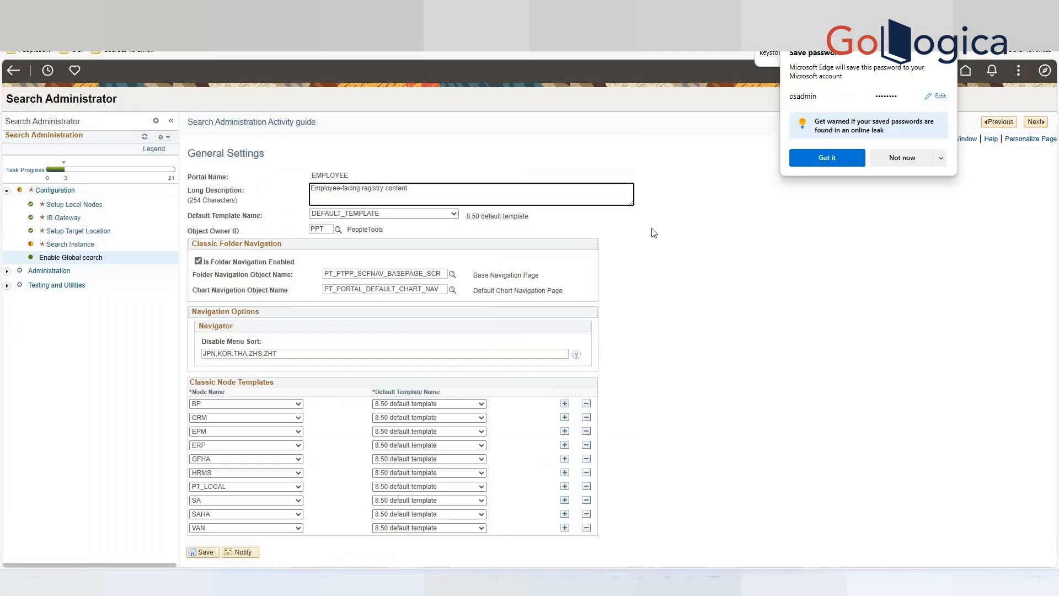
pyautogui.click(839, 157)
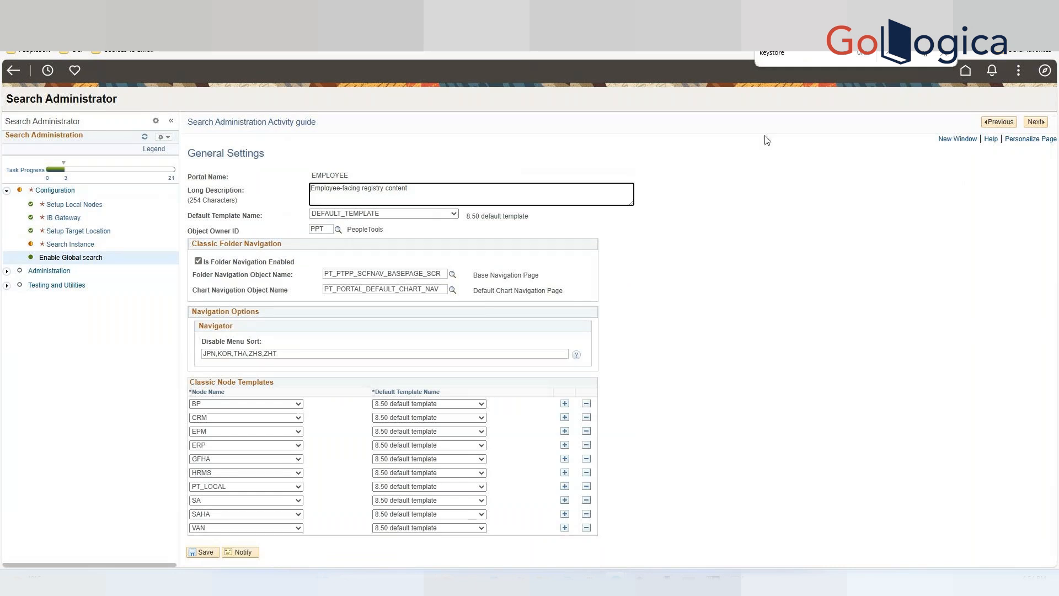
pyautogui.click(1038, 122)
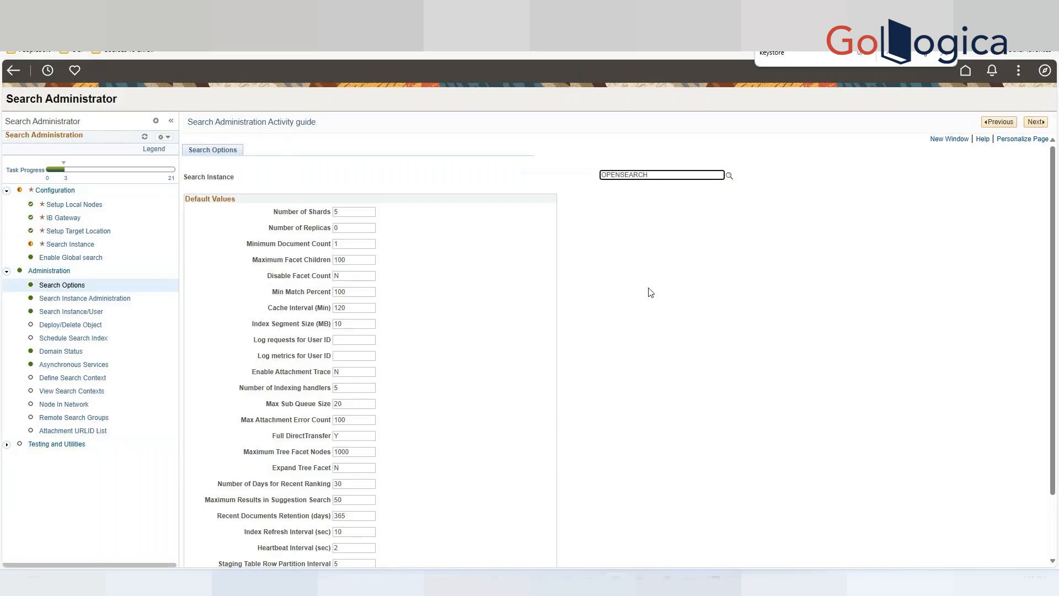
# Review the default search option values for the OPENSEARCH instance.
pyautogui.scroll(-3, 652, 293)
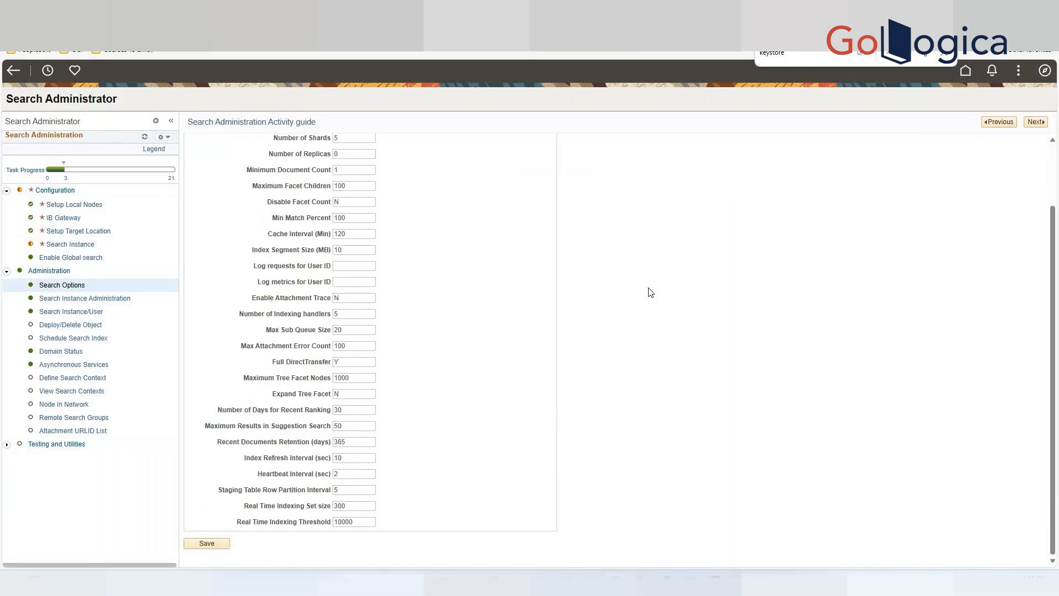
pyautogui.scroll(3, 651, 293)
pyautogui.scroll(-3, 651, 292)
pyautogui.scroll(3, 653, 294)
pyautogui.scroll(-3, 770, 280)
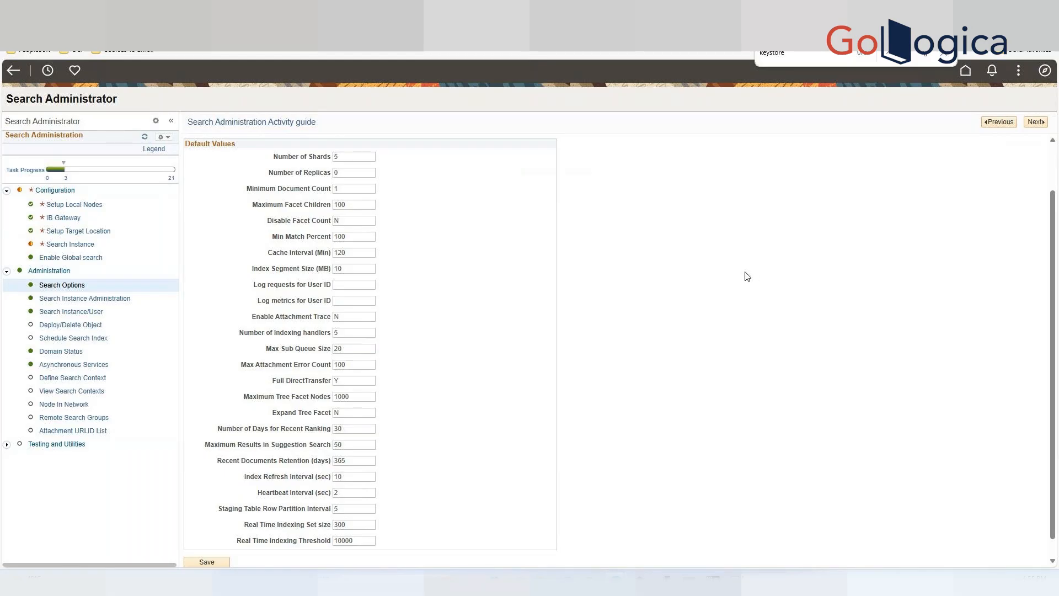
pyautogui.moveTo(331, 216); pyautogui.dragTo(274, 213)
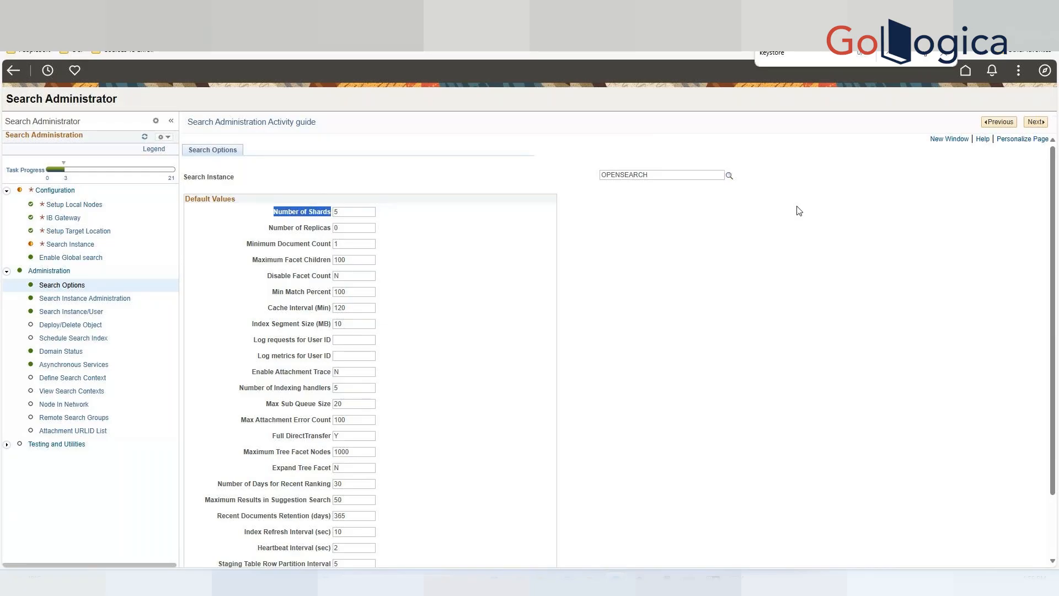
pyautogui.scroll(-3, 721, 324)
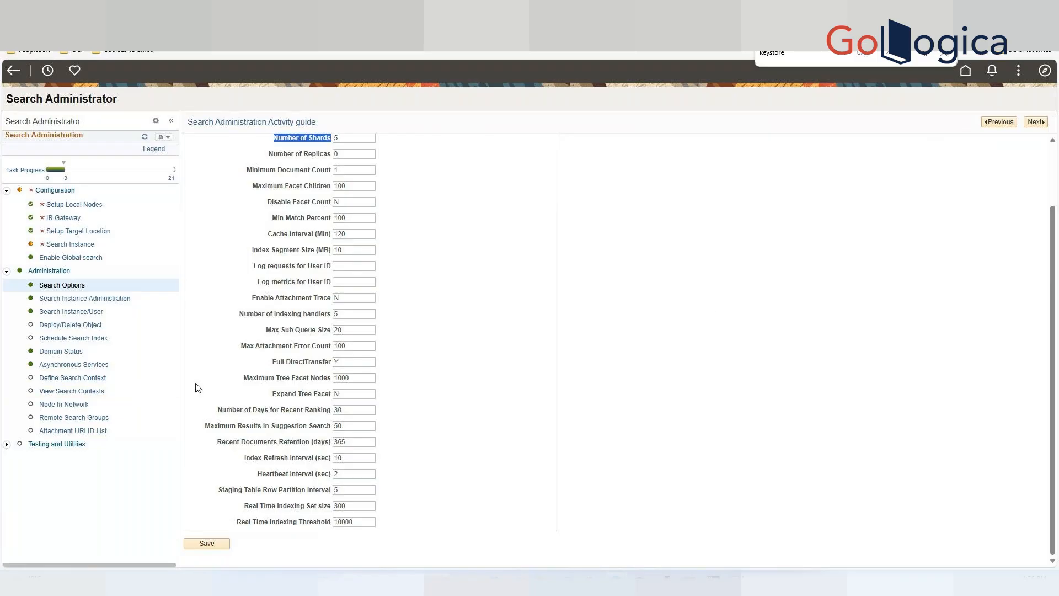
pyautogui.moveTo(273, 363); pyautogui.dragTo(340, 373)
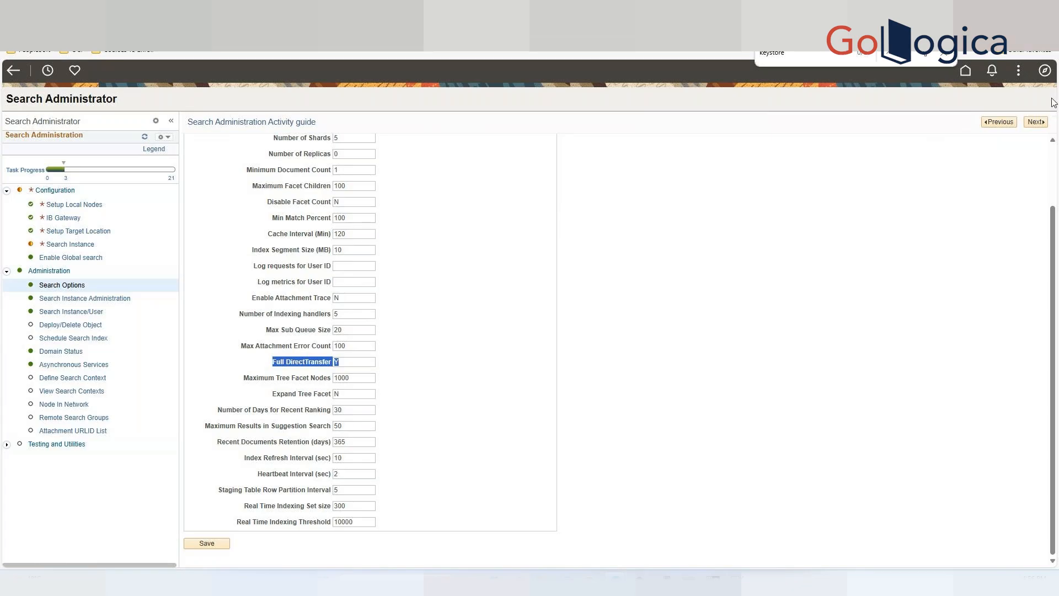
# Advance through Search Instance Administration and Search Instance/User to the Deploy Search Definition page.
pyautogui.click(1037, 121)
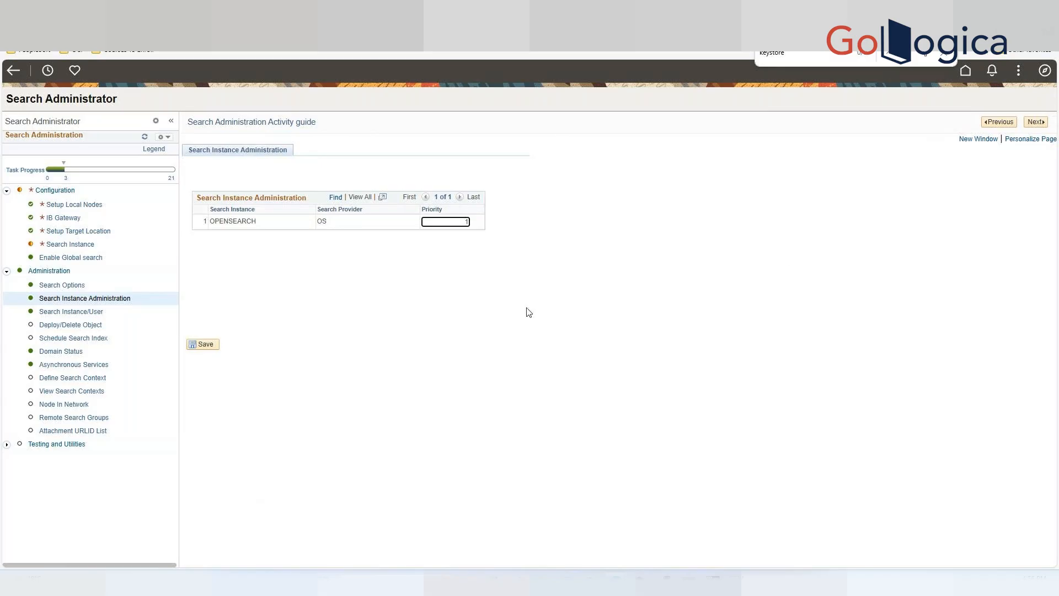
pyautogui.click(1035, 125)
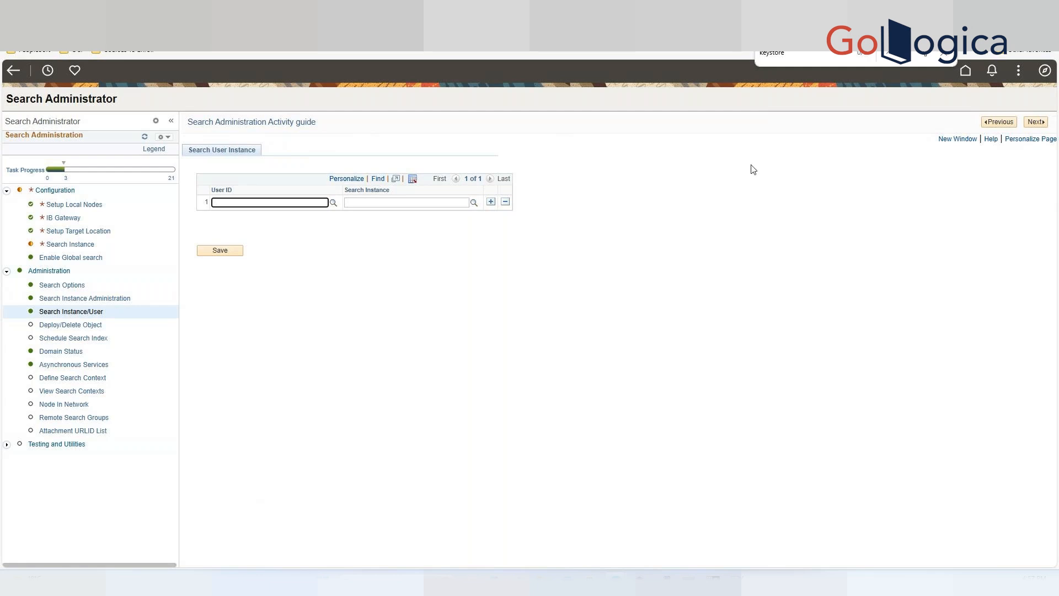
pyautogui.click(1037, 123)
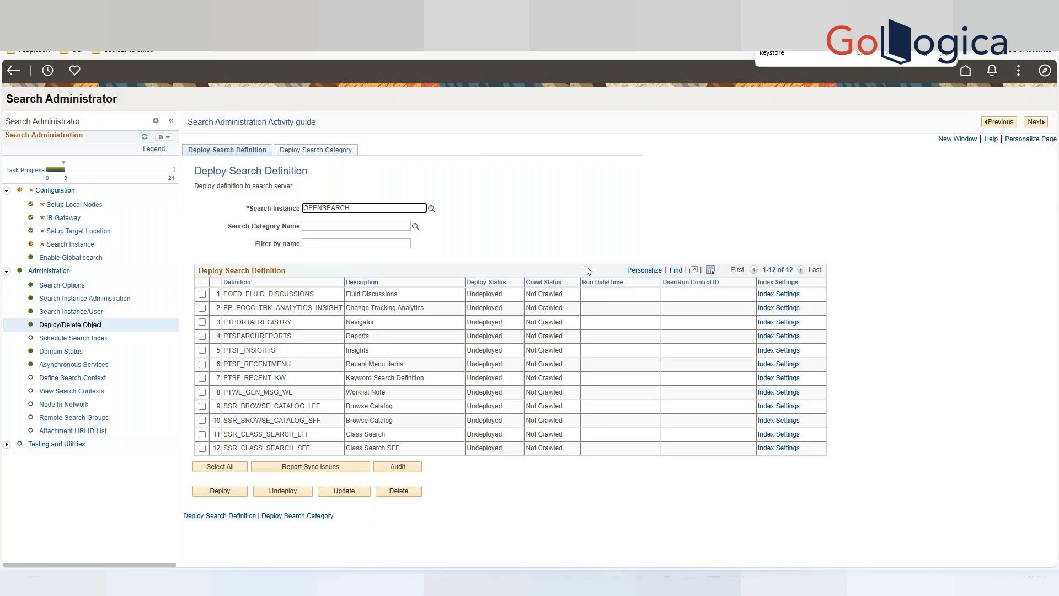
# Select PTPORTALREGISTRY, PTSF_RECENTMENU and PTSF_RECENT_KW and deploy them to the OPENSEARCH instance.
pyautogui.click(202, 365)
pyautogui.click(202, 379)
pyautogui.click(202, 322)
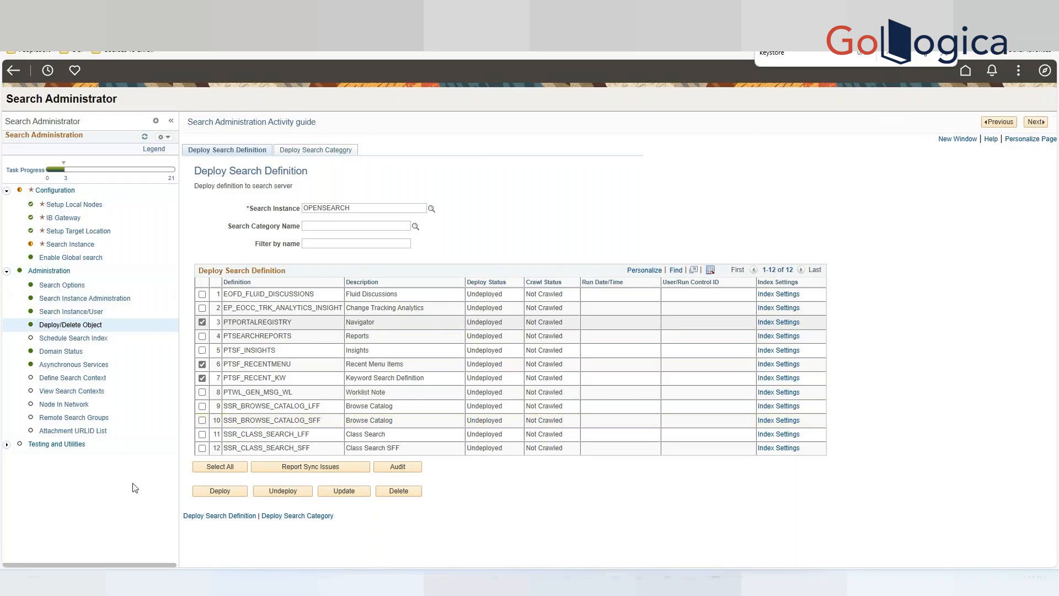
pyautogui.click(218, 495)
pyautogui.click(220, 493)
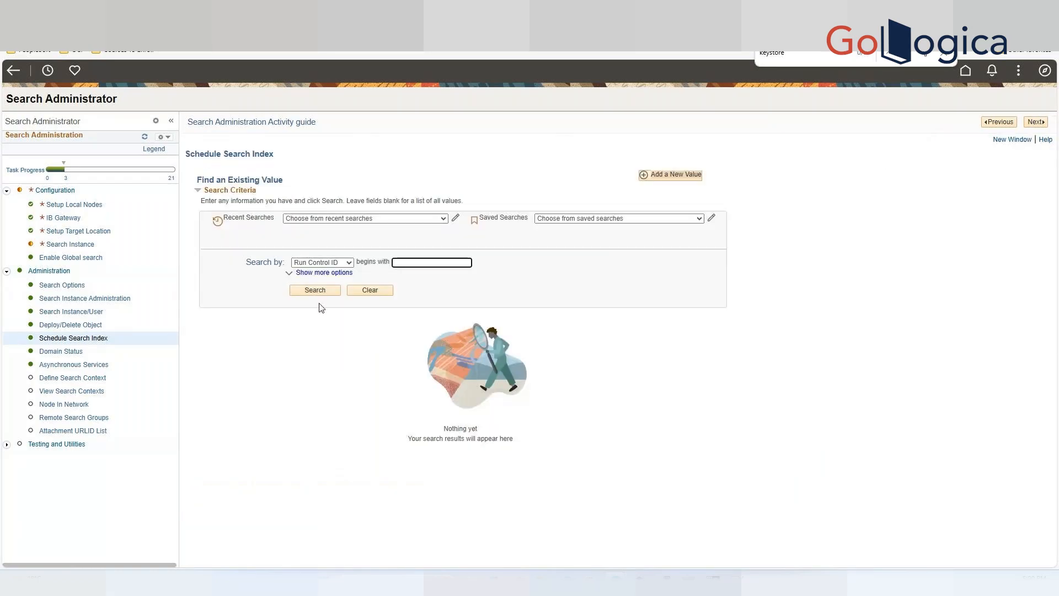
# Add a new Schedule Search Index run control with ID PTPORTALREGISTRY.
pyautogui.click(317, 292)
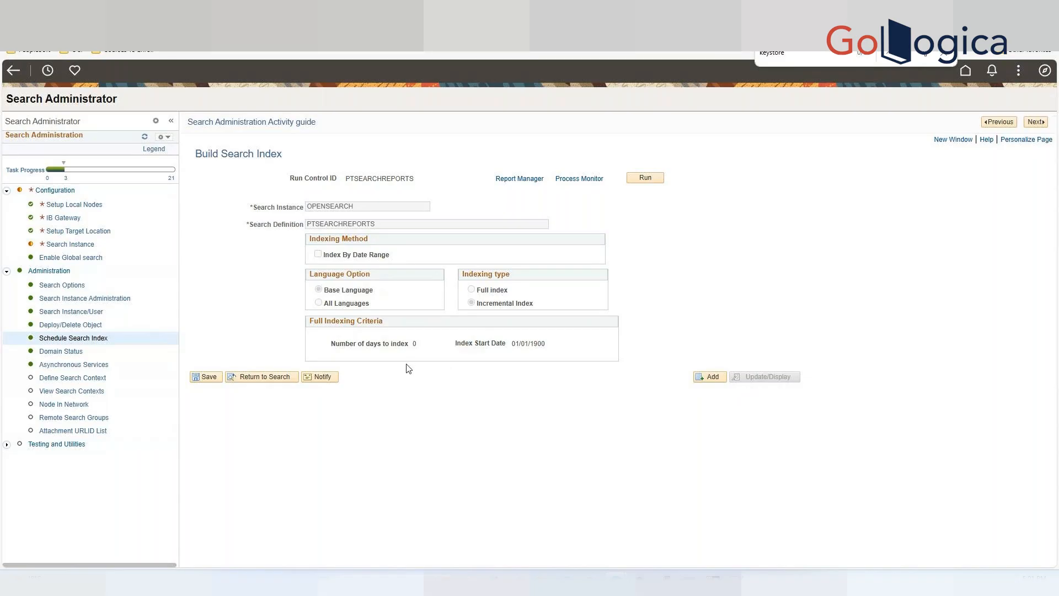
pyautogui.click(707, 378)
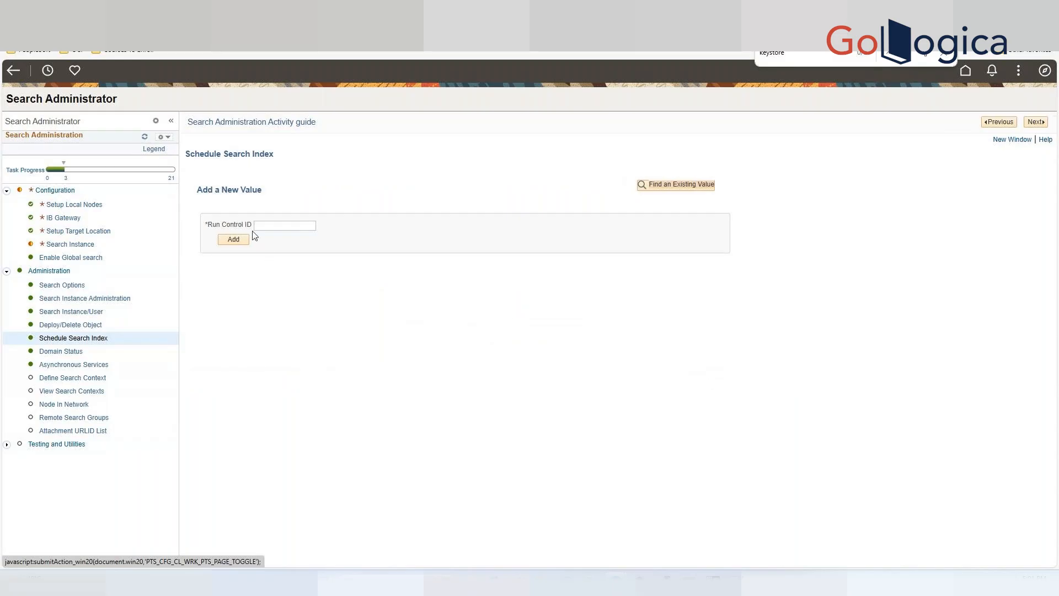
pyautogui.click(273, 229)
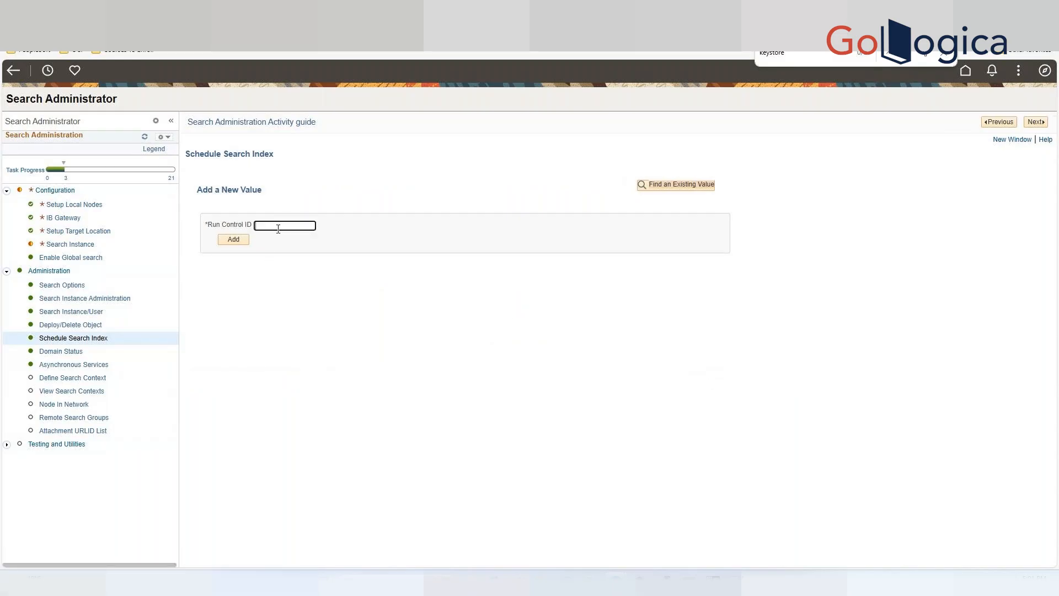
pyautogui.write('PTPORTALREGISTRY')
pyautogui.click(241, 244)
pyautogui.click(241, 244)
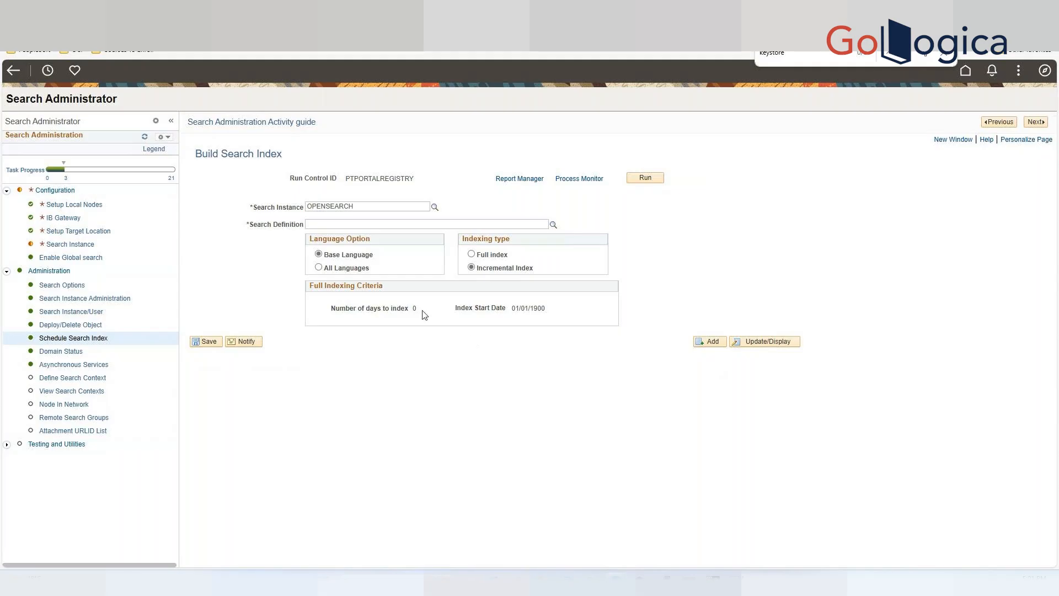
# Set the search definition to PTPORTALREGISTRY using the lookup.
pyautogui.click(553, 226)
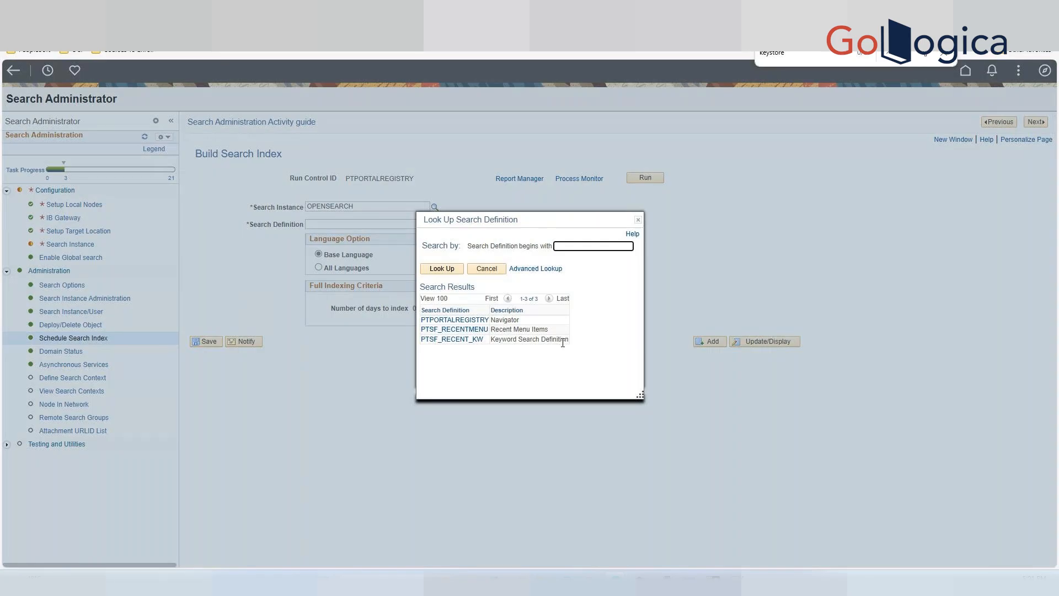
pyautogui.click(448, 322)
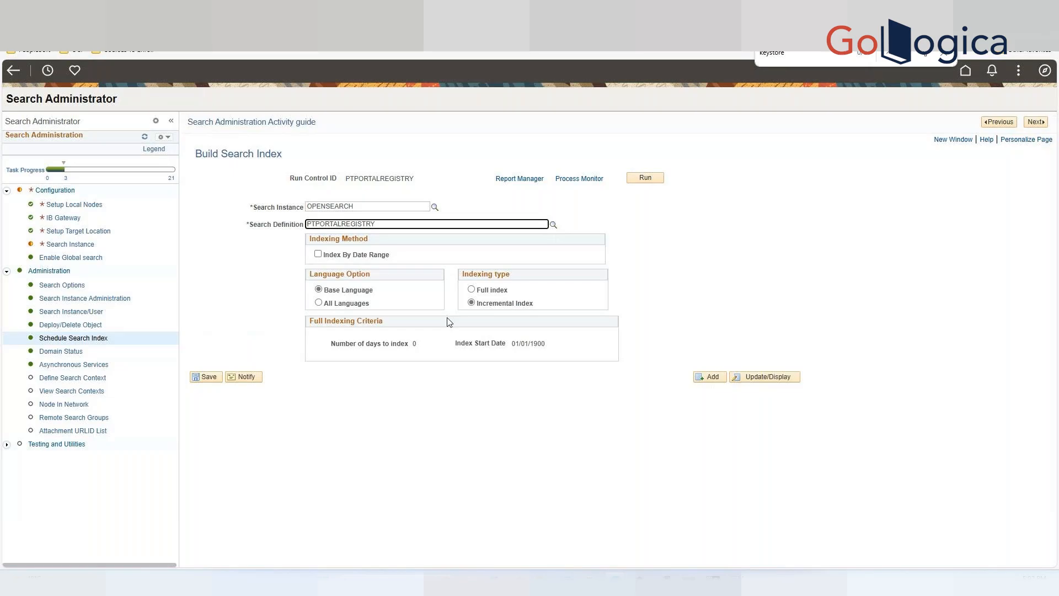
# Switch the search definition to PTSF_RECENTMENU and back to PTPORTALREGISTRY.
pyautogui.click(555, 225)
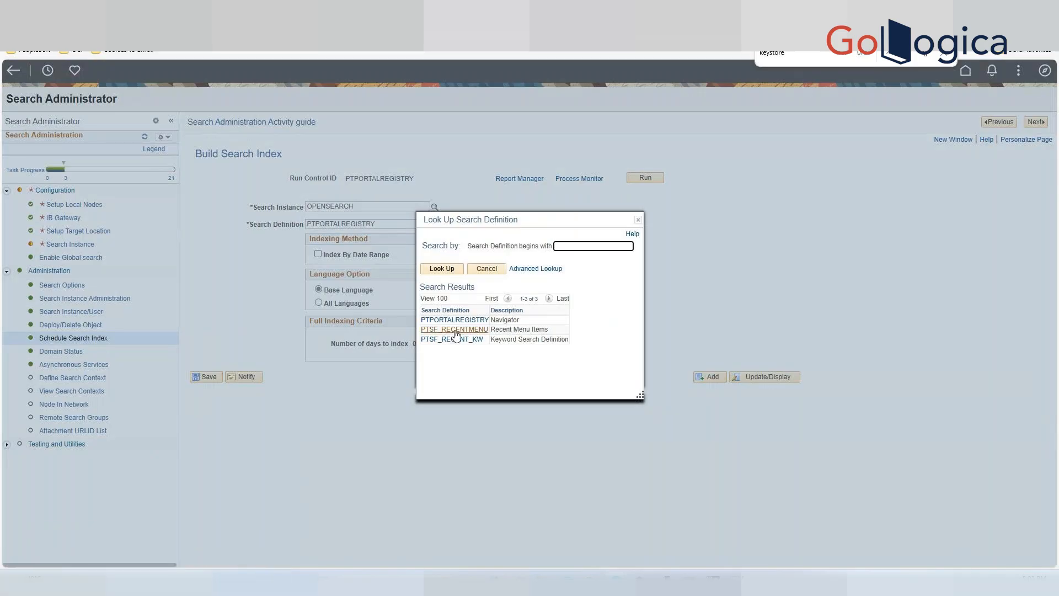
pyautogui.click(456, 330)
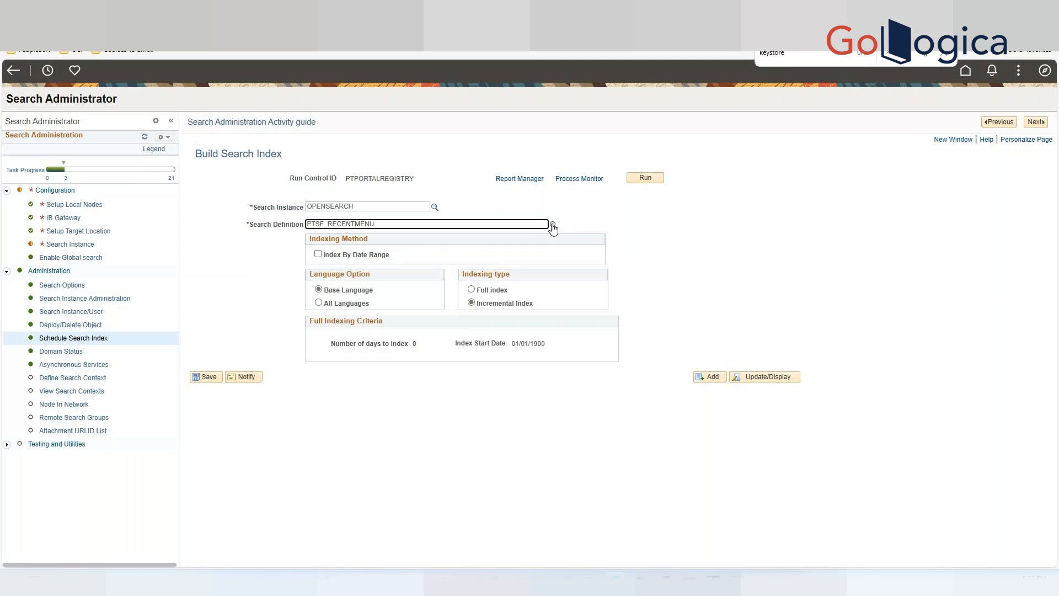
pyautogui.click(553, 226)
pyautogui.click(468, 322)
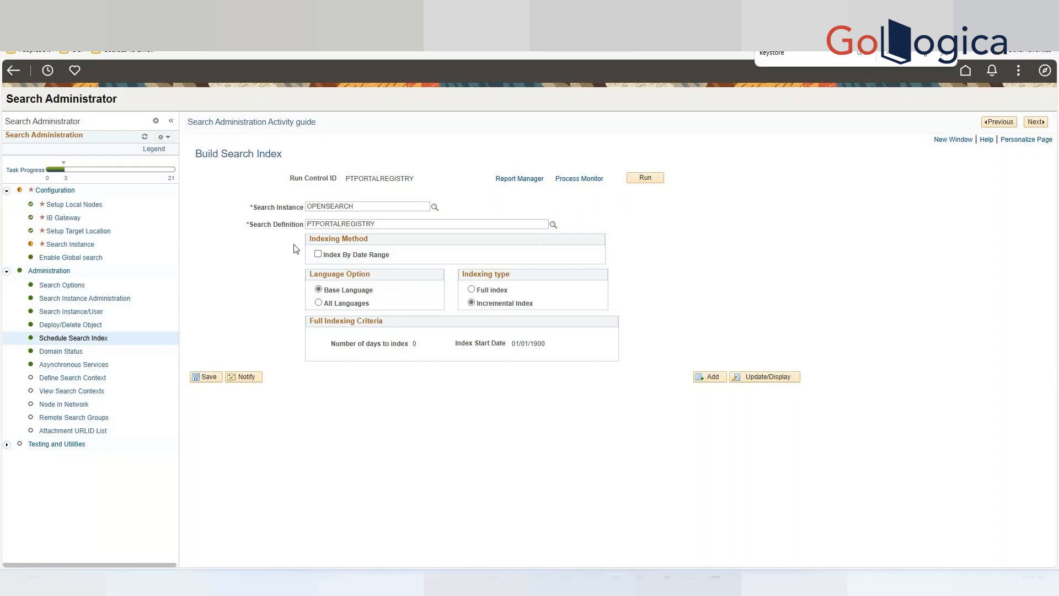
# Set the indexing type to Full index and run the index build on server PRCS0397.
pyautogui.click(471, 289)
pyautogui.click(647, 181)
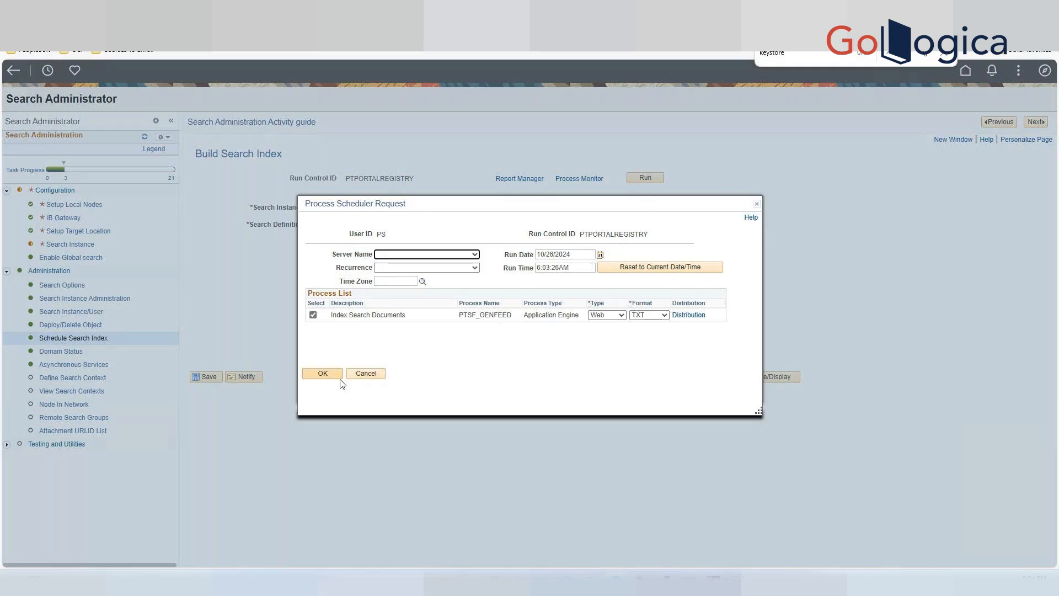
pyautogui.click(475, 254)
pyautogui.click(478, 260)
pyautogui.click(458, 254)
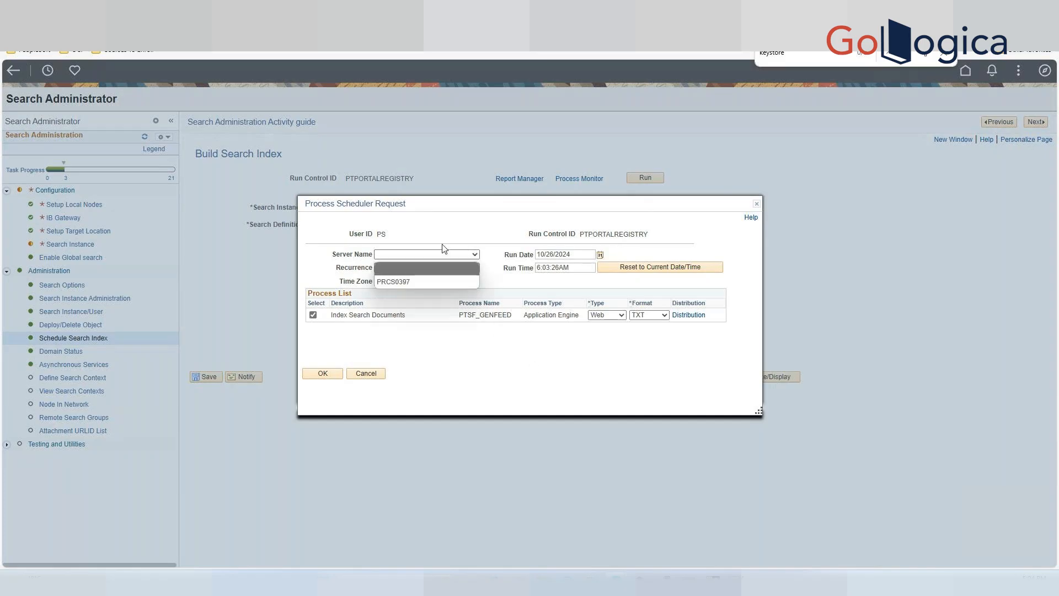
pyautogui.click(457, 240)
pyautogui.click(458, 267)
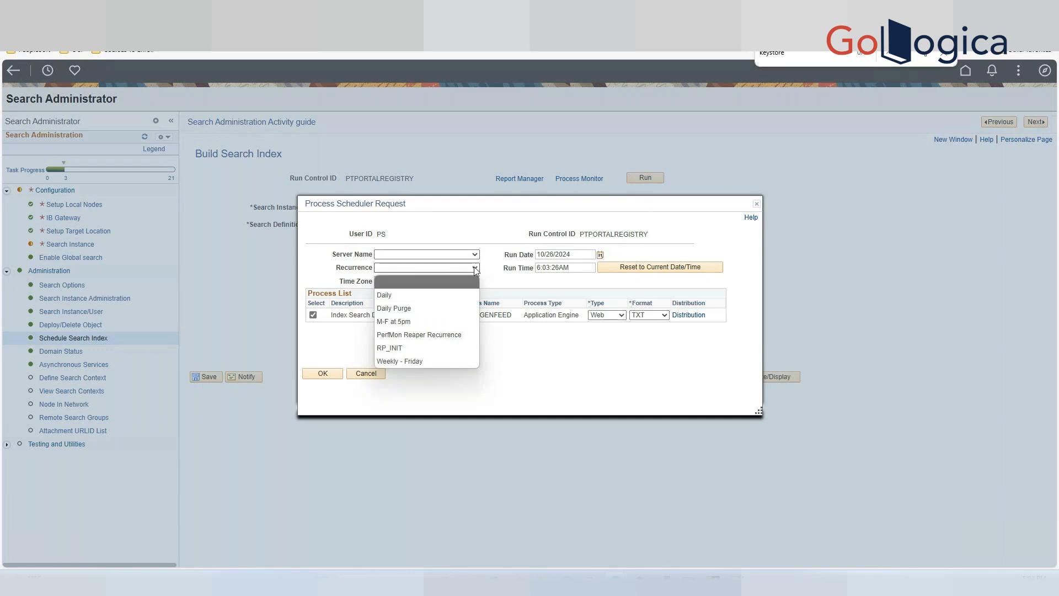
pyautogui.click(466, 232)
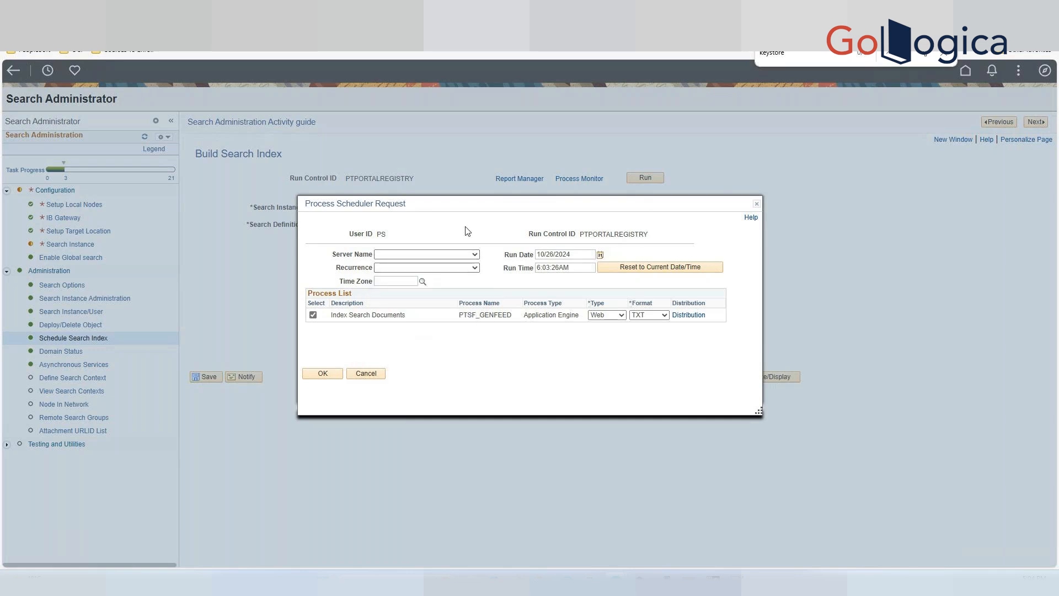
pyautogui.click(475, 255)
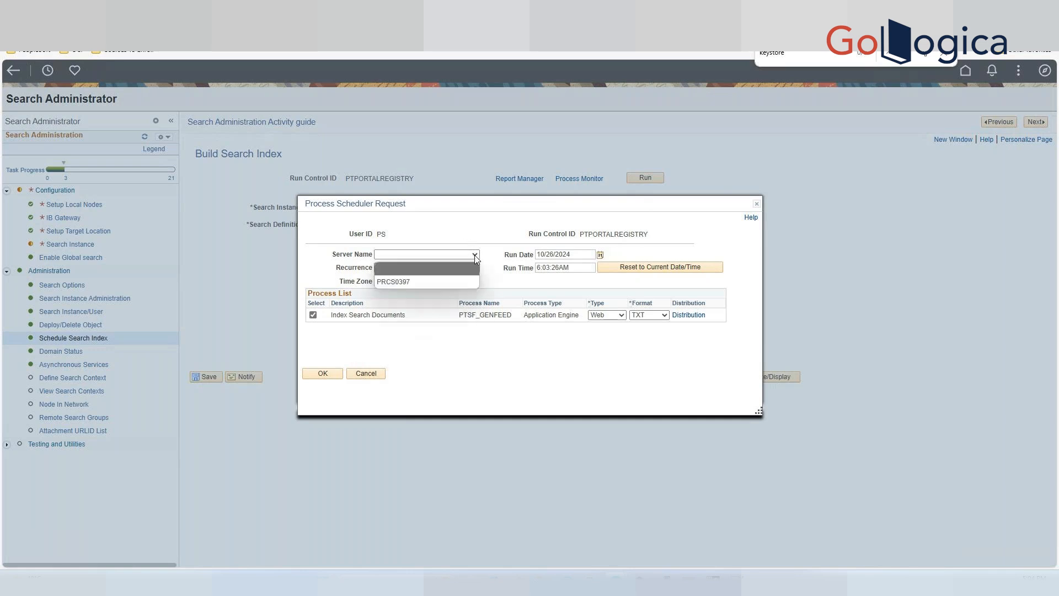
pyautogui.click(420, 280)
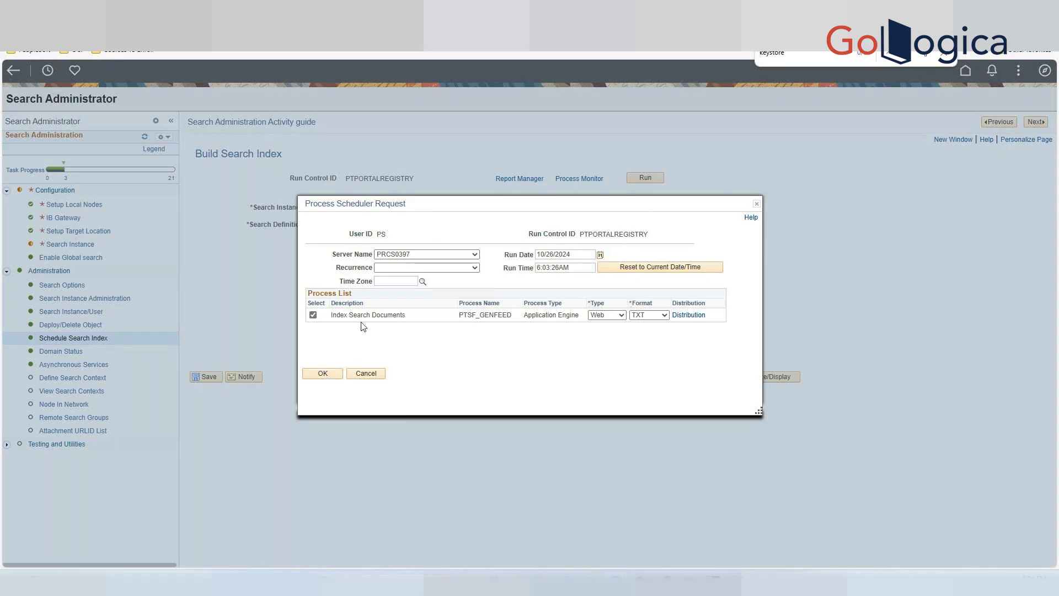
pyautogui.click(471, 268)
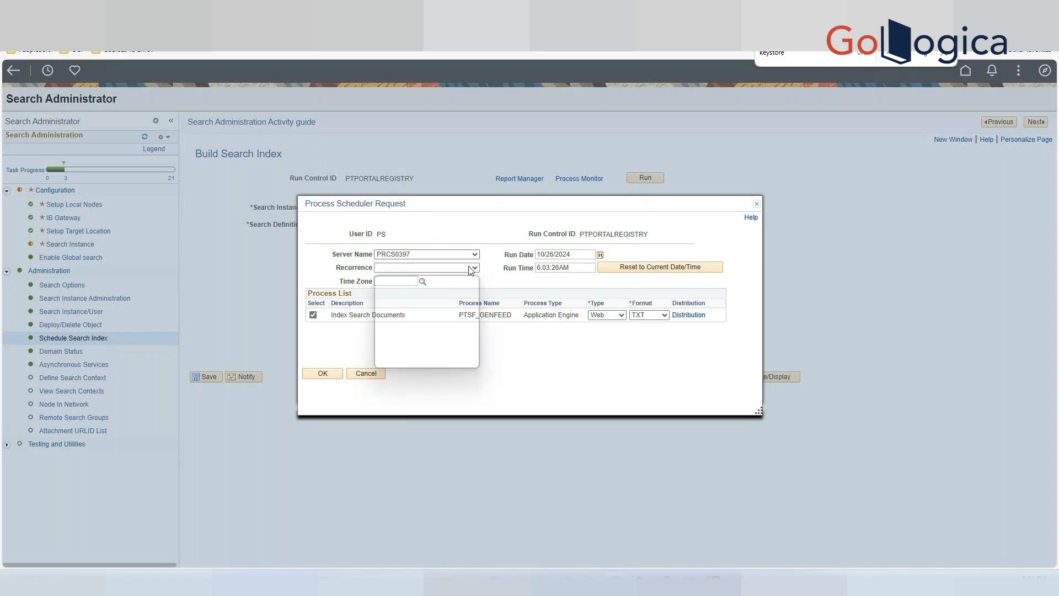
pyautogui.click(559, 394)
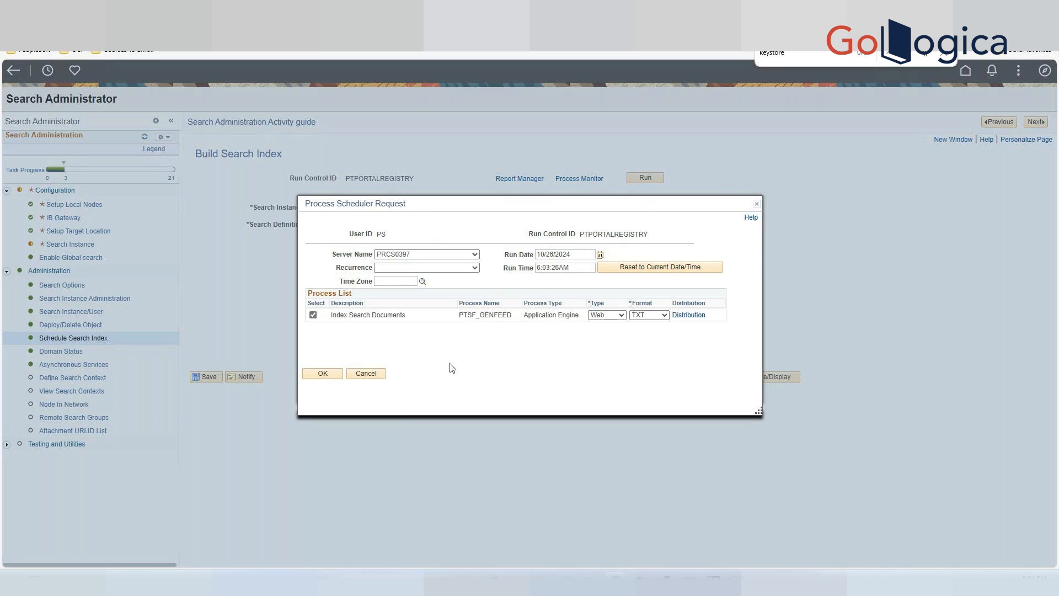
pyautogui.click(326, 375)
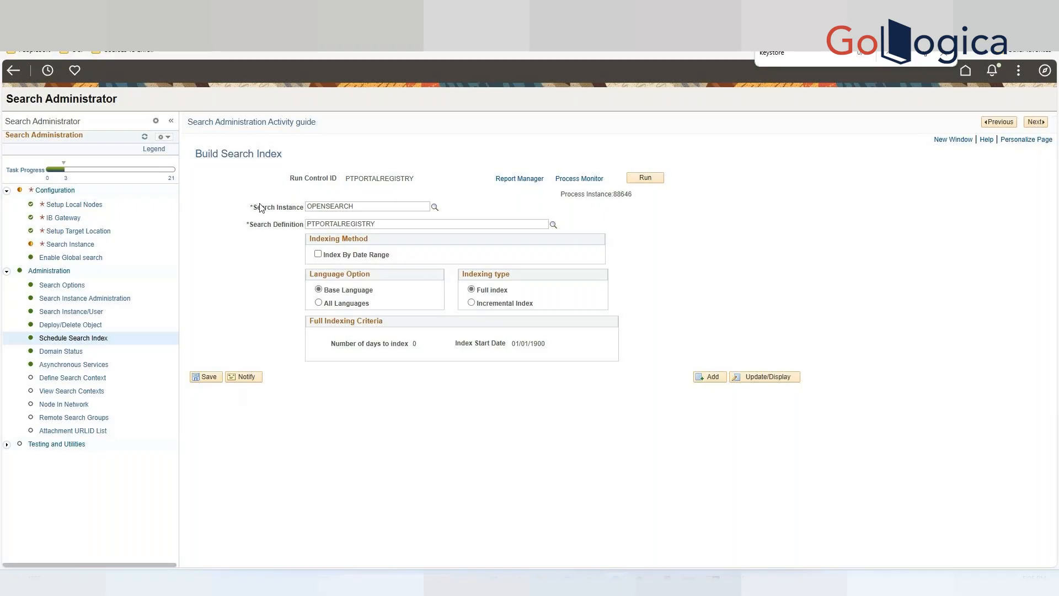
# Add a new Schedule Search Index run control with ID PT_RECENT_MENU.
pyautogui.click(58, 339)
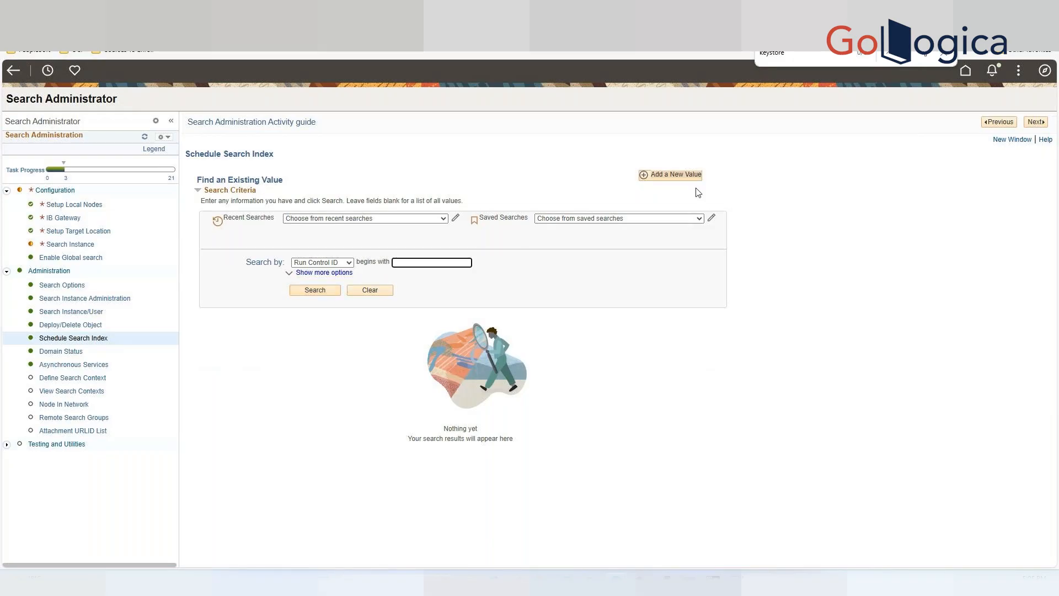
pyautogui.click(672, 177)
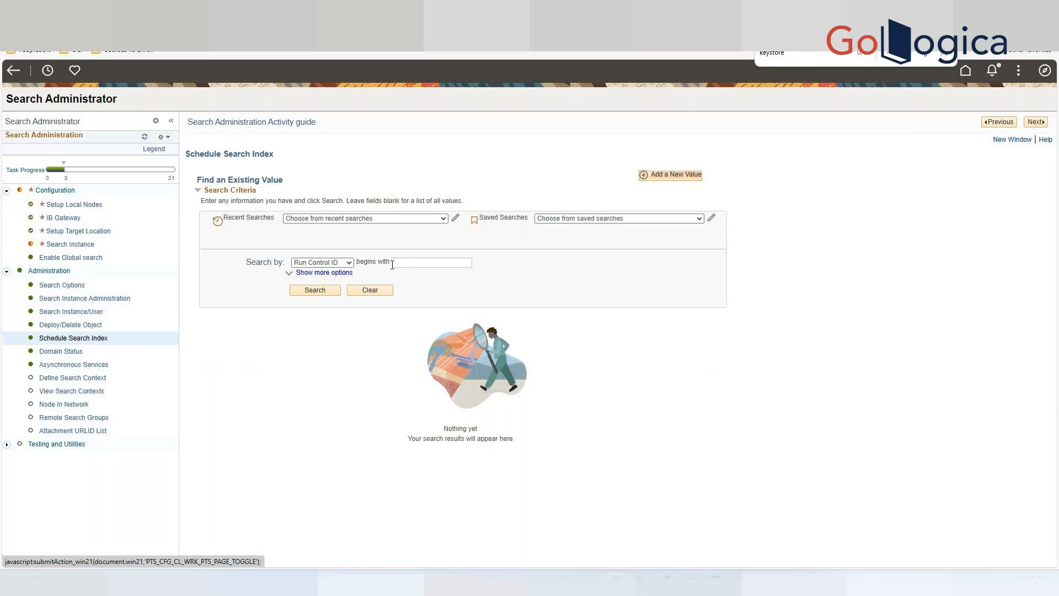
pyautogui.click(670, 177)
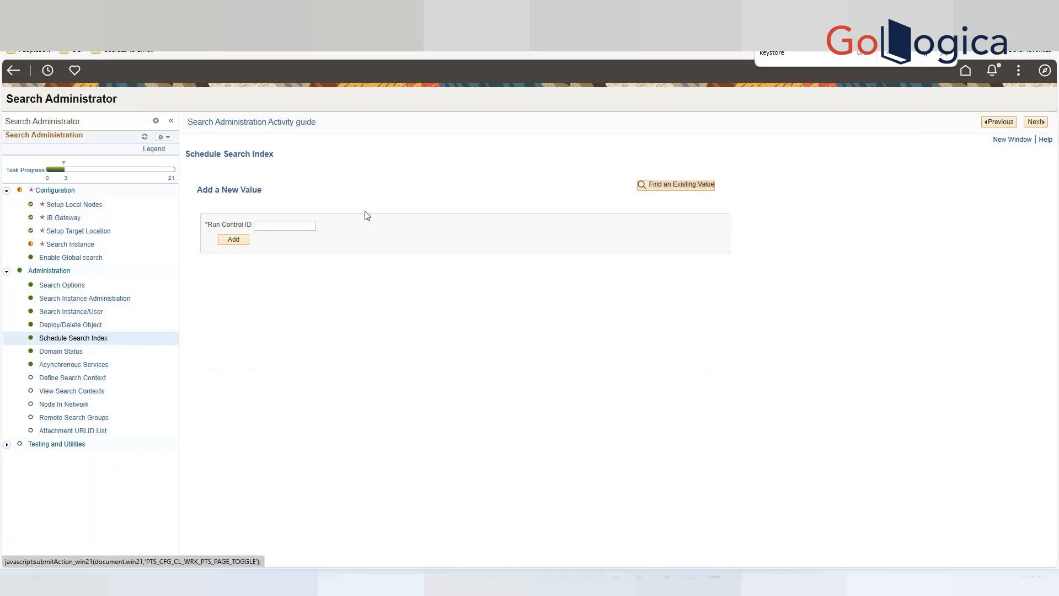
pyautogui.click(297, 225)
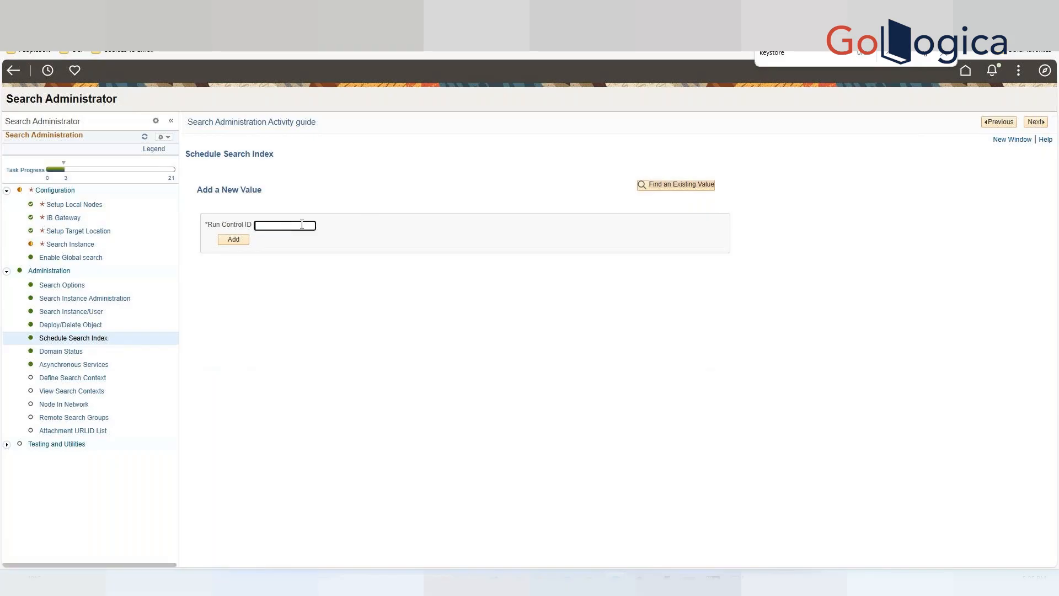
pyautogui.write('PT')
pyautogui.write('_RECENT')
pyautogui.write('_MEN')
pyautogui.write('U')
pyautogui.click(234, 239)
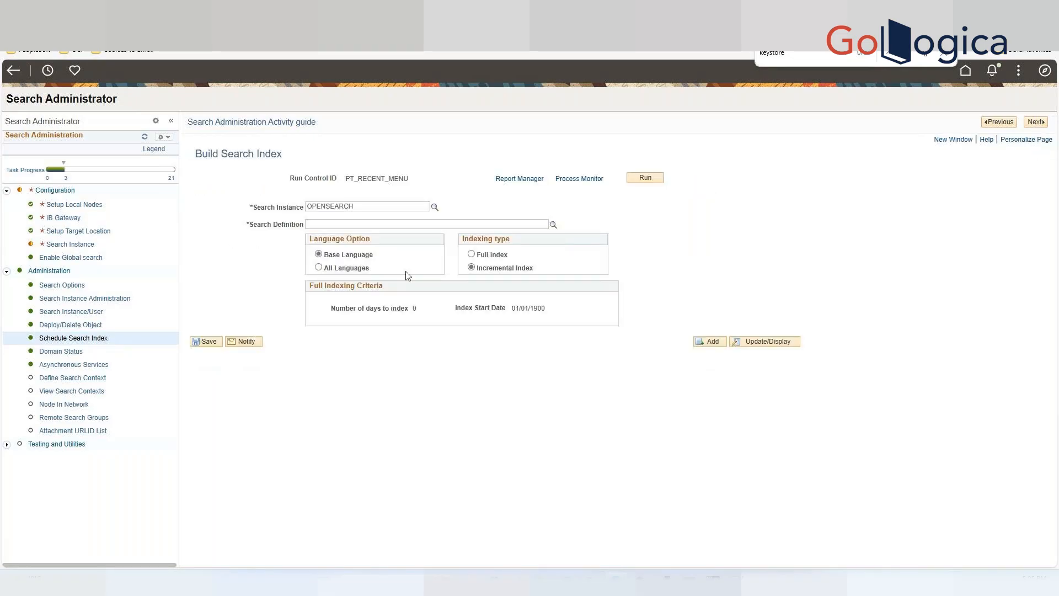
# Choose Full index and set the search definition to PTSF_RECENTMENU using the lookup.
pyautogui.click(471, 255)
pyautogui.click(481, 224)
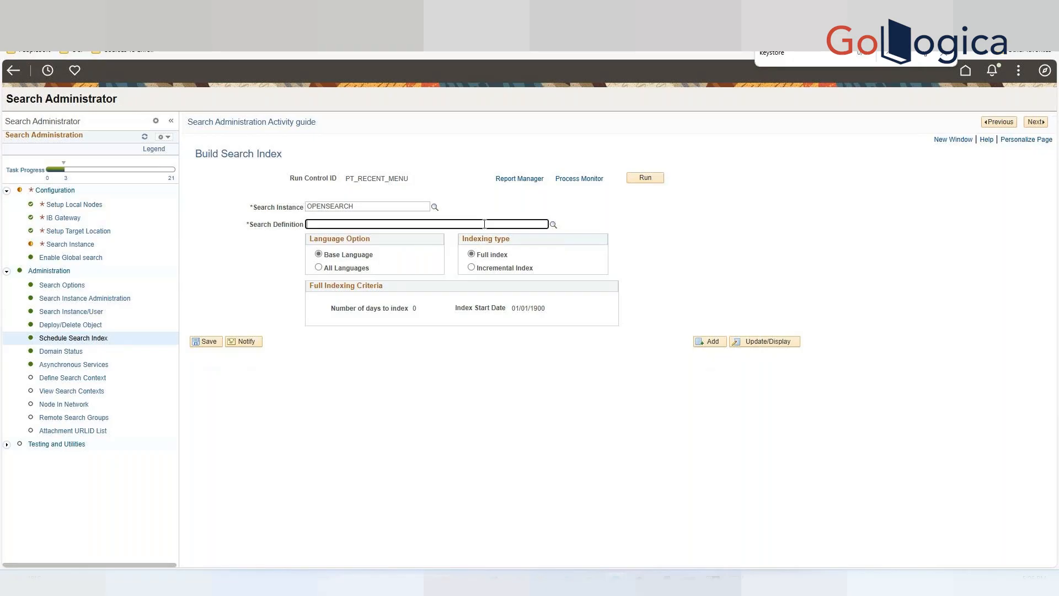
pyautogui.click(553, 225)
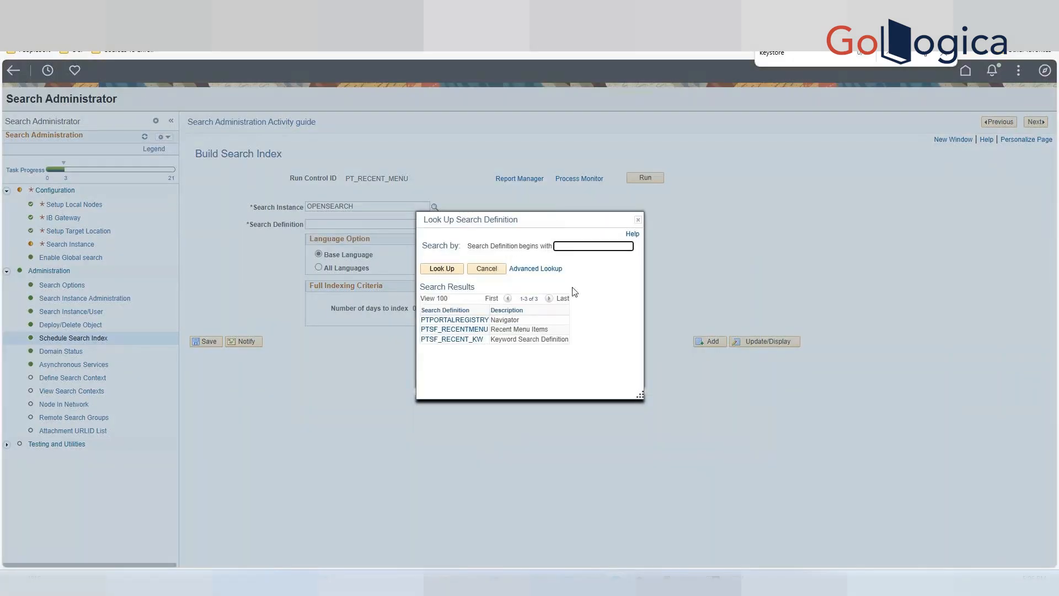
pyautogui.click(467, 331)
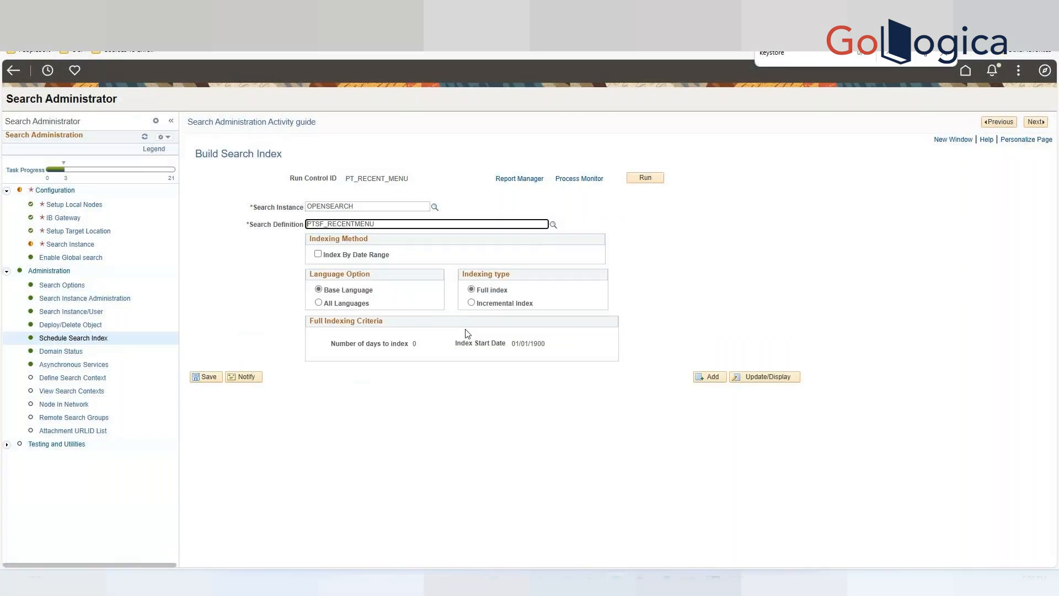
# Run the PT_RECENT_MENU index build with the default scheduler settings.
pyautogui.click(647, 177)
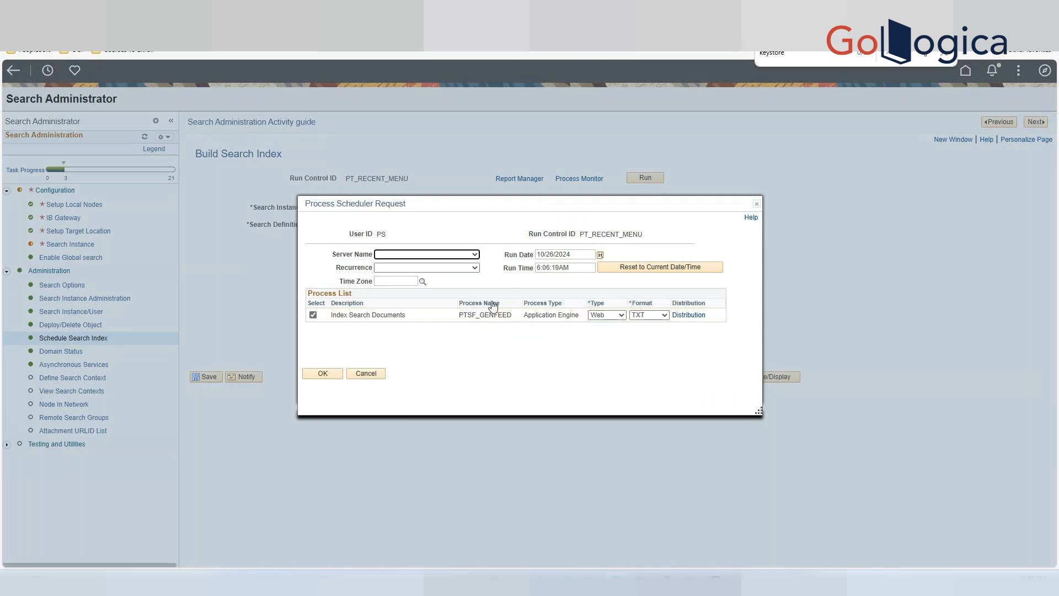
pyautogui.click(476, 255)
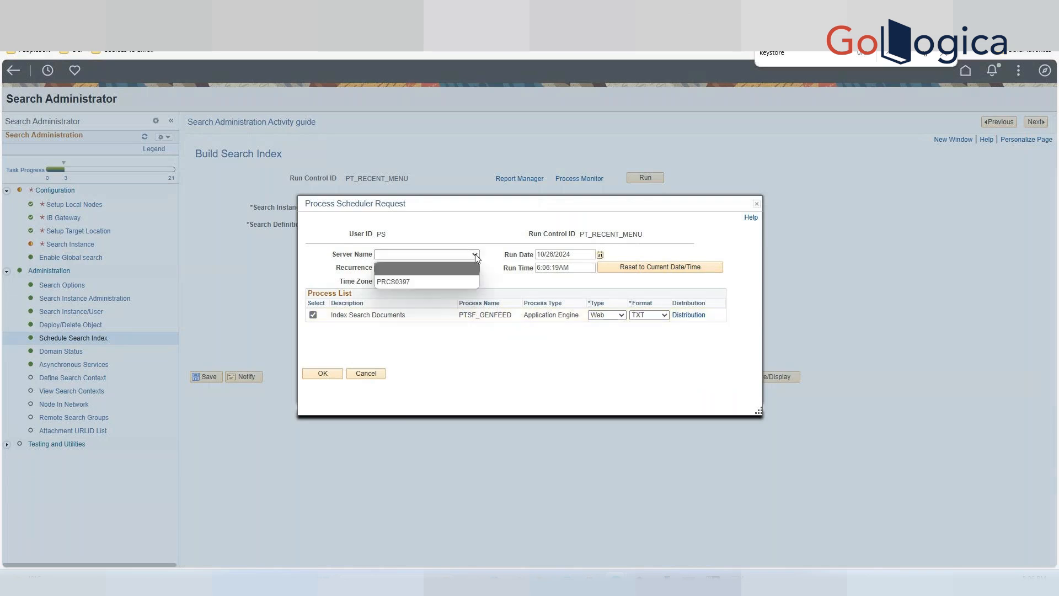
pyautogui.click(454, 238)
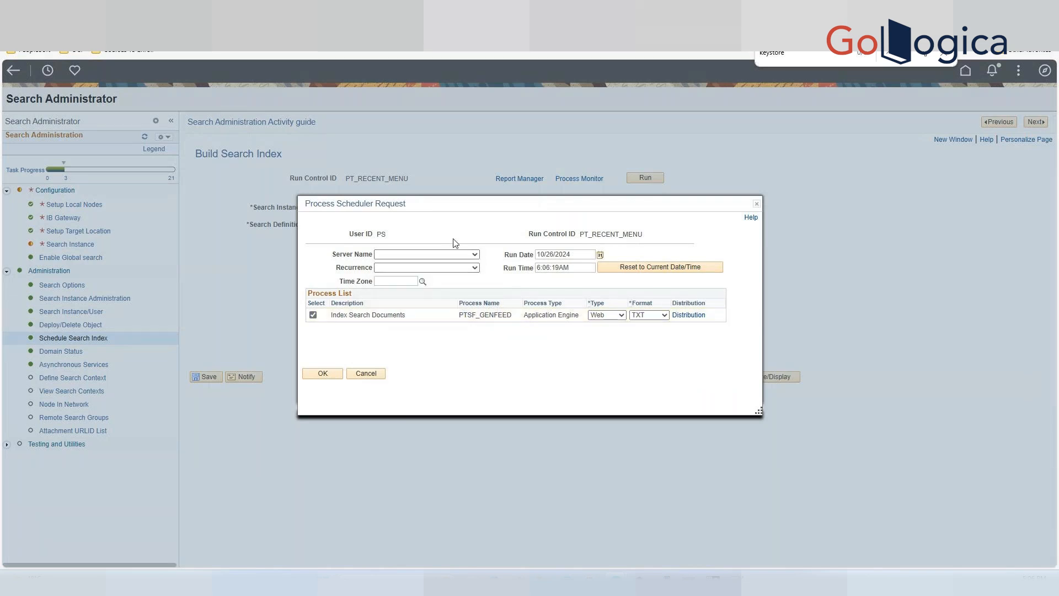
pyautogui.click(318, 374)
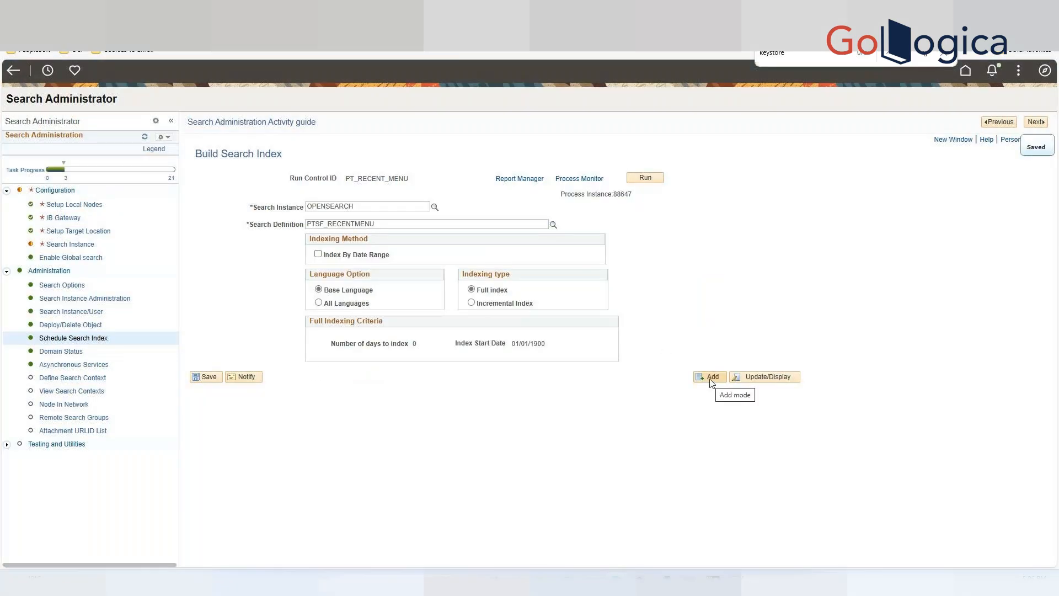
# Add another Schedule Search Index run control with ID PT_RECENT_KW.
pyautogui.click(711, 377)
pyautogui.click(286, 226)
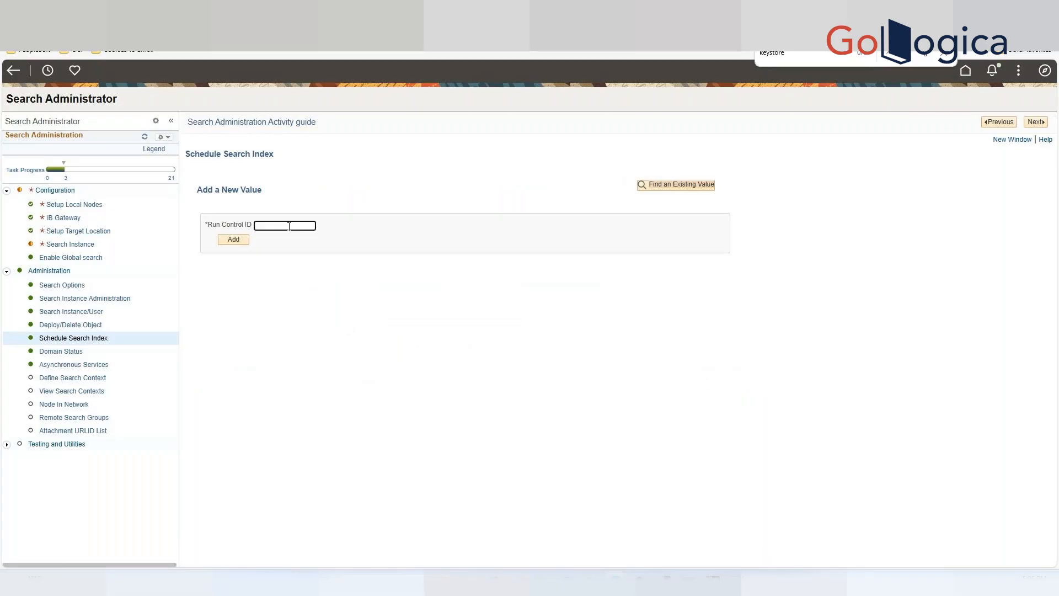
pyautogui.write('PT_RECENT_KW')
pyautogui.click(234, 241)
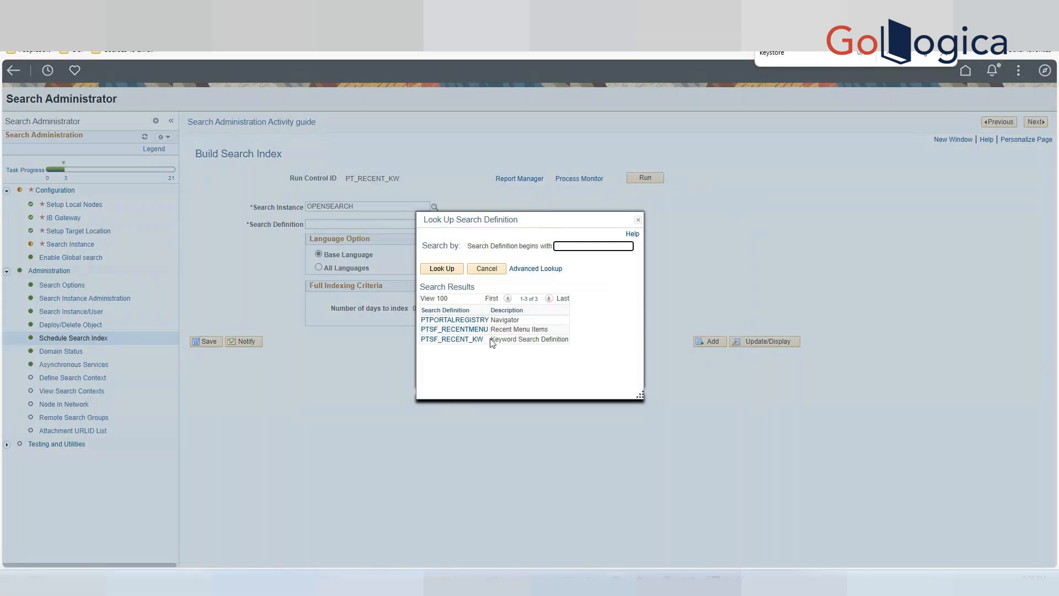
# Set the search definition to PTSF_RECENT_KW and the indexing type to Full index.
pyautogui.click(466, 340)
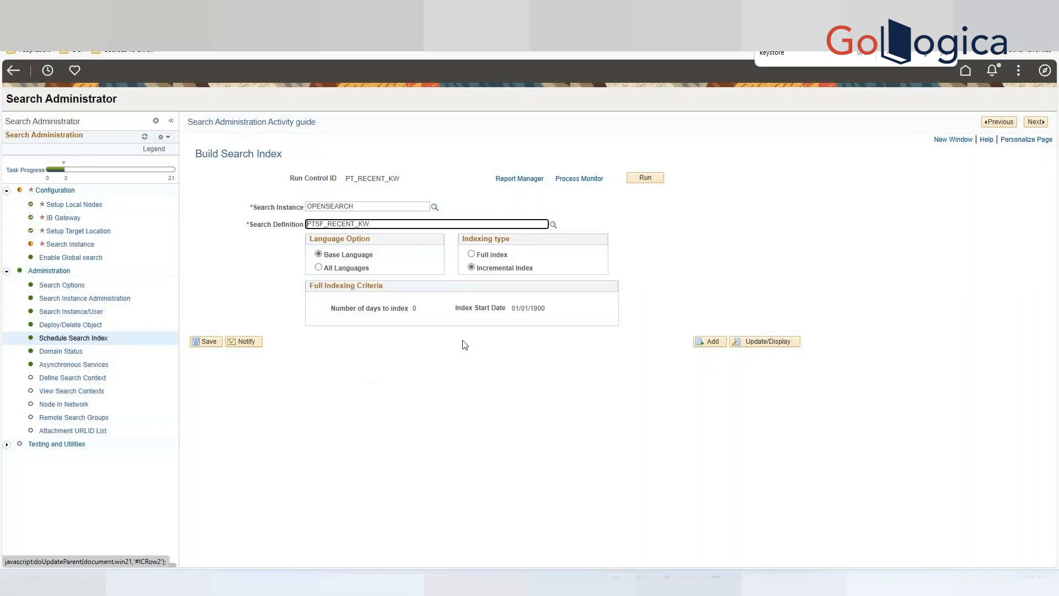
pyautogui.click(472, 254)
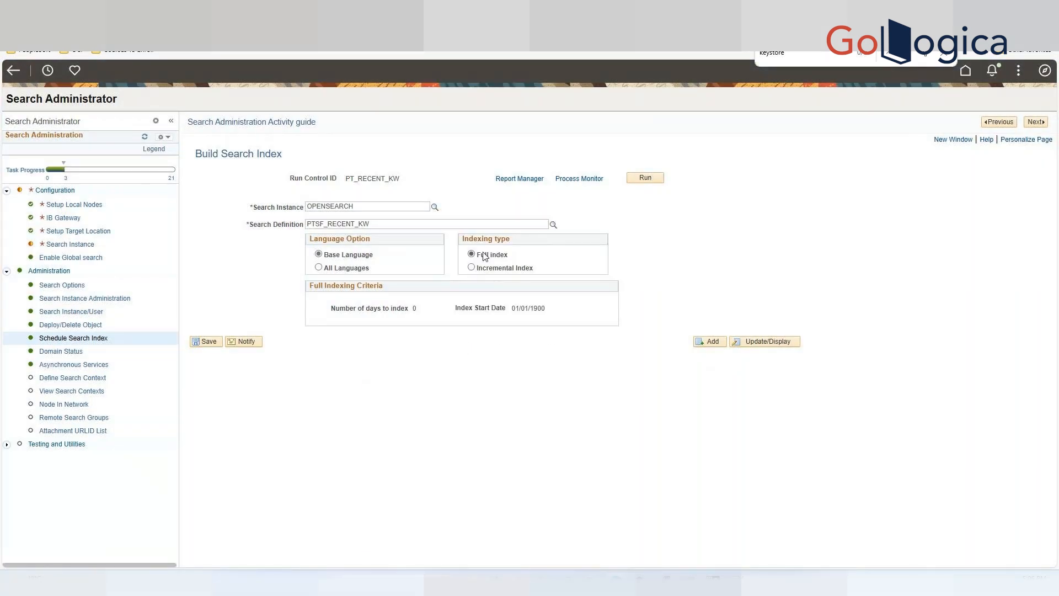
# Run the PT_RECENT_KW index build, then advance to the Domain Status activity.
pyautogui.click(657, 180)
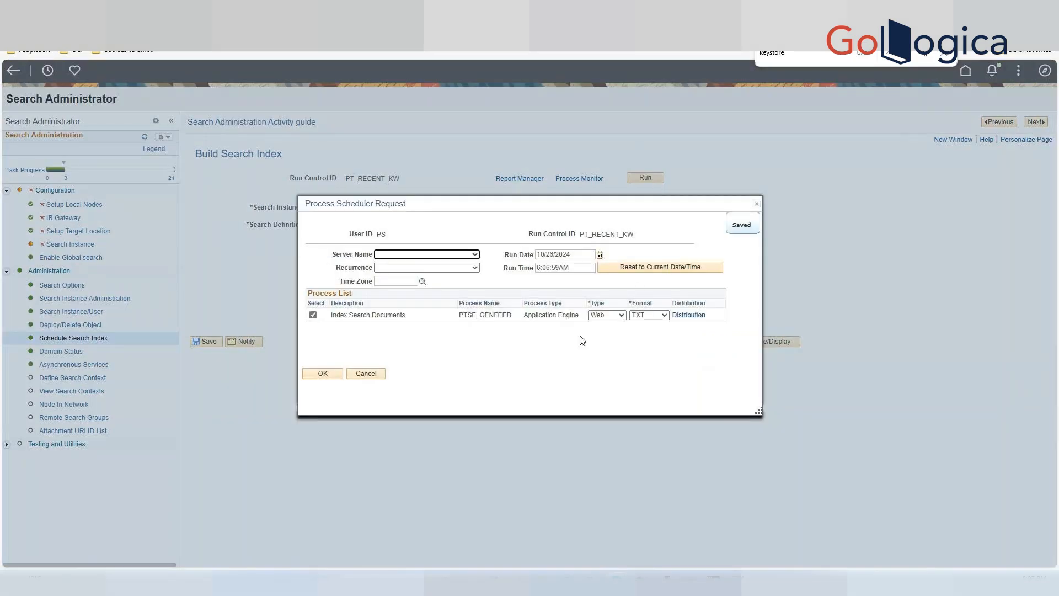
pyautogui.click(327, 375)
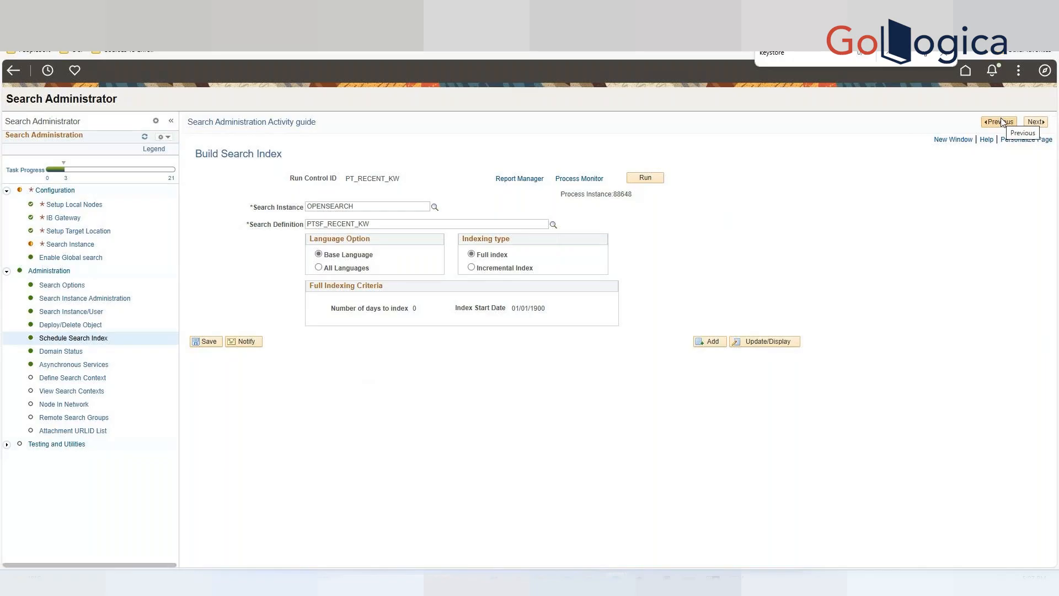
pyautogui.click(1036, 122)
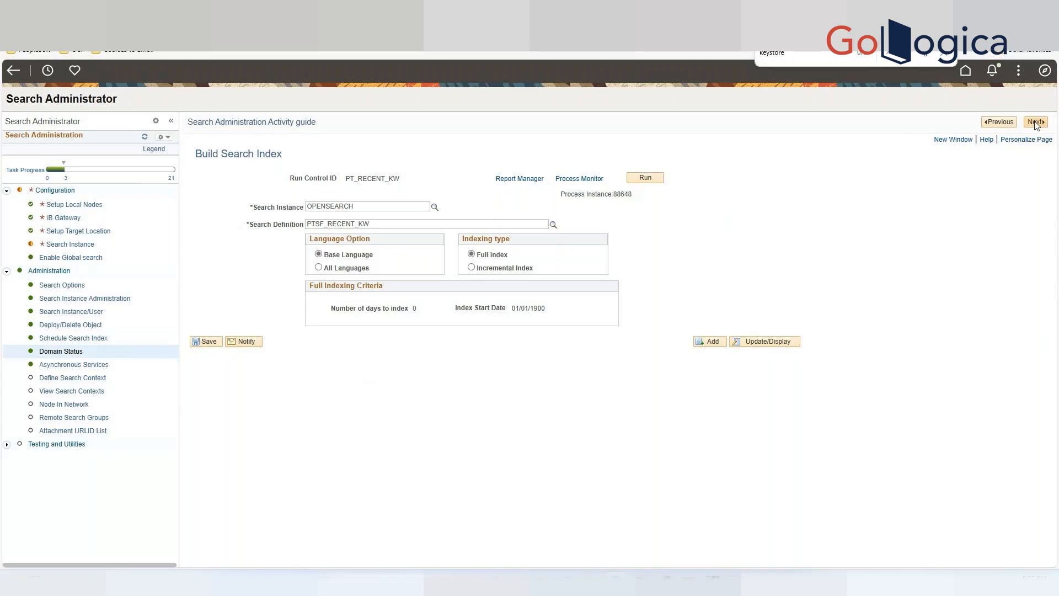
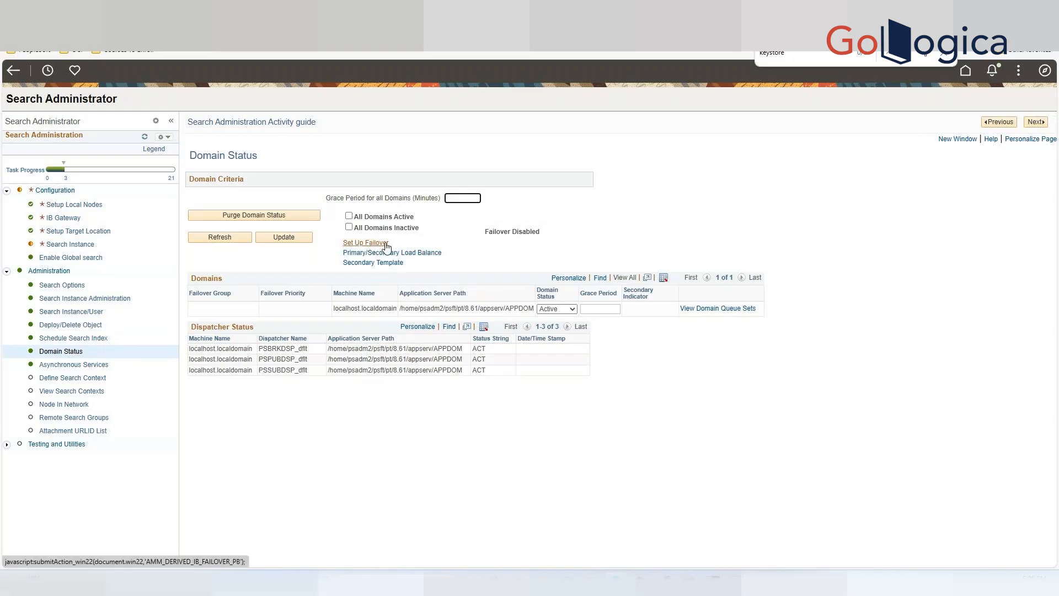
# Open the failover configuration and toggle Enable Failover on and back off.
pyautogui.click(366, 243)
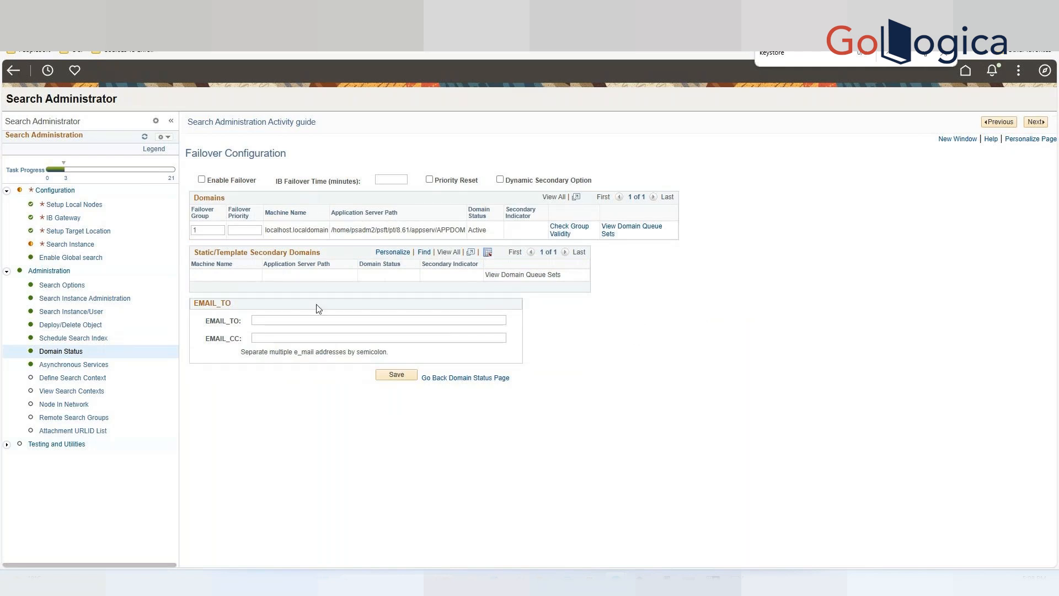
pyautogui.click(202, 181)
pyautogui.click(210, 231)
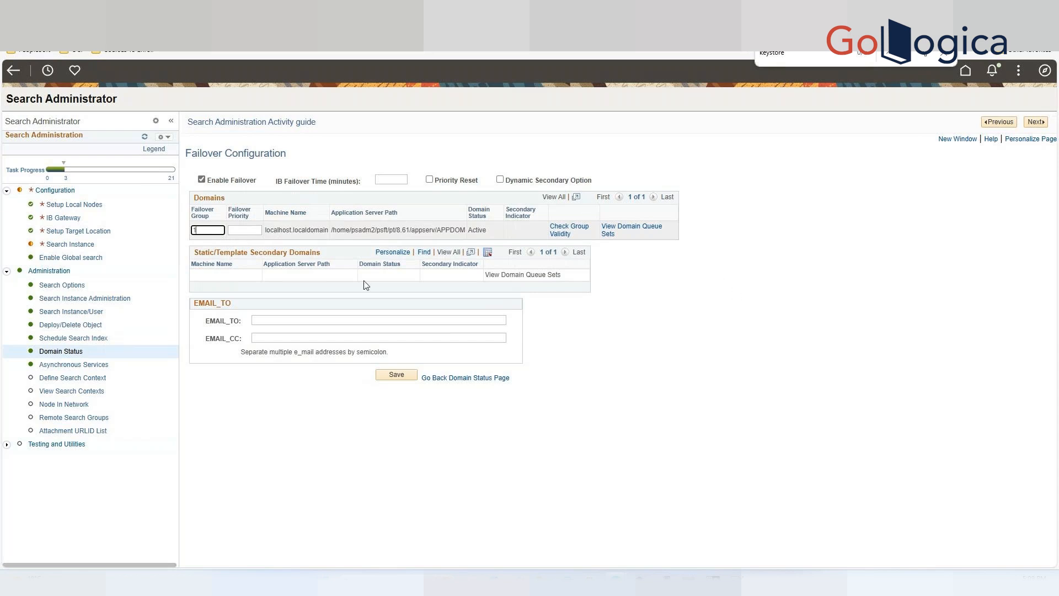
pyautogui.click(201, 179)
pyautogui.click(258, 321)
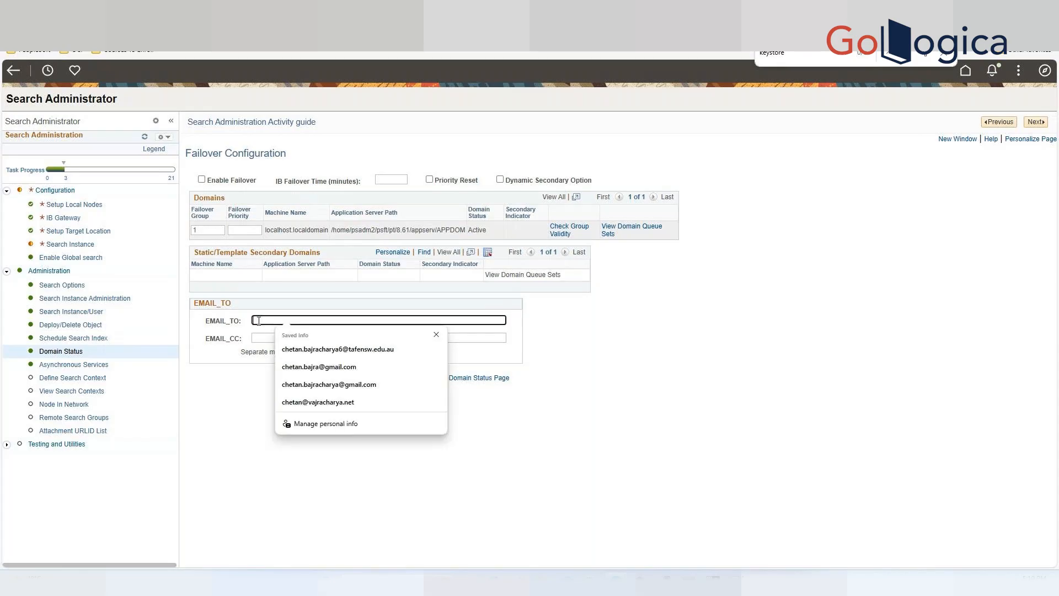
pyautogui.click(639, 339)
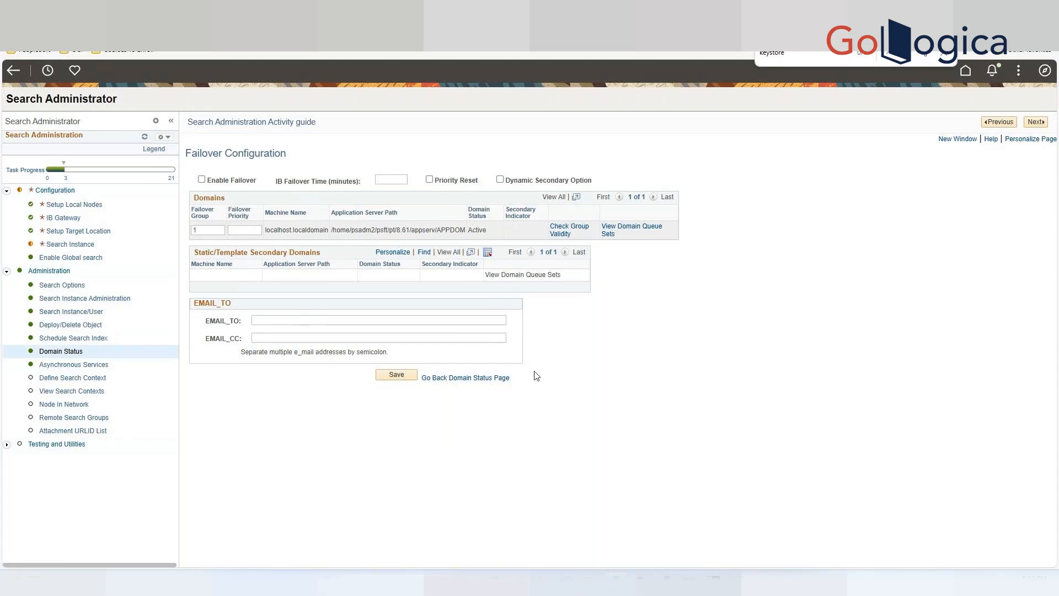
# Step through the remaining administration activities up to the Attachment URLID List.
pyautogui.click(1036, 122)
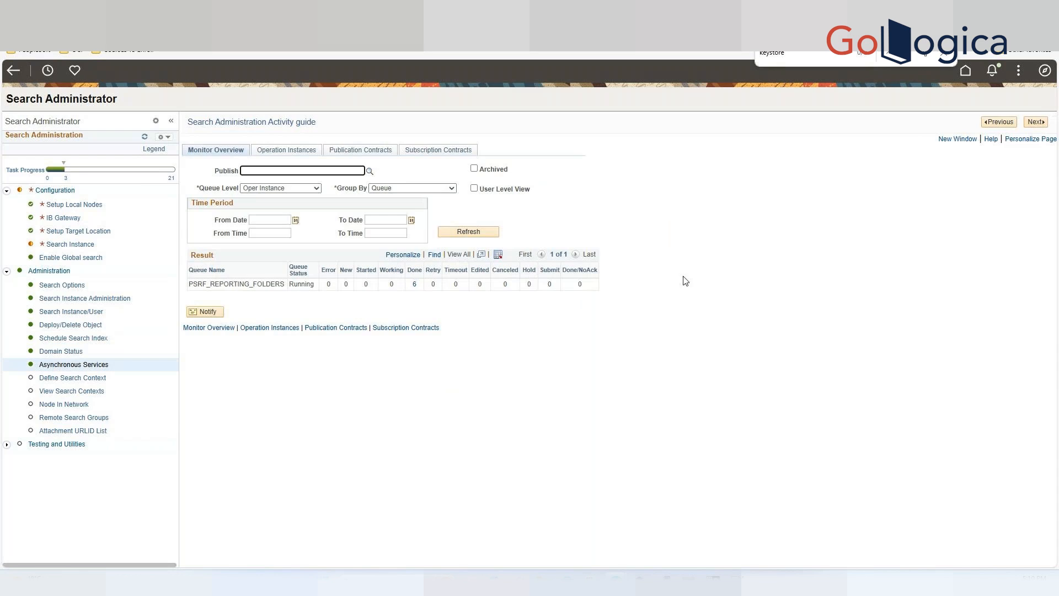
pyautogui.click(1037, 122)
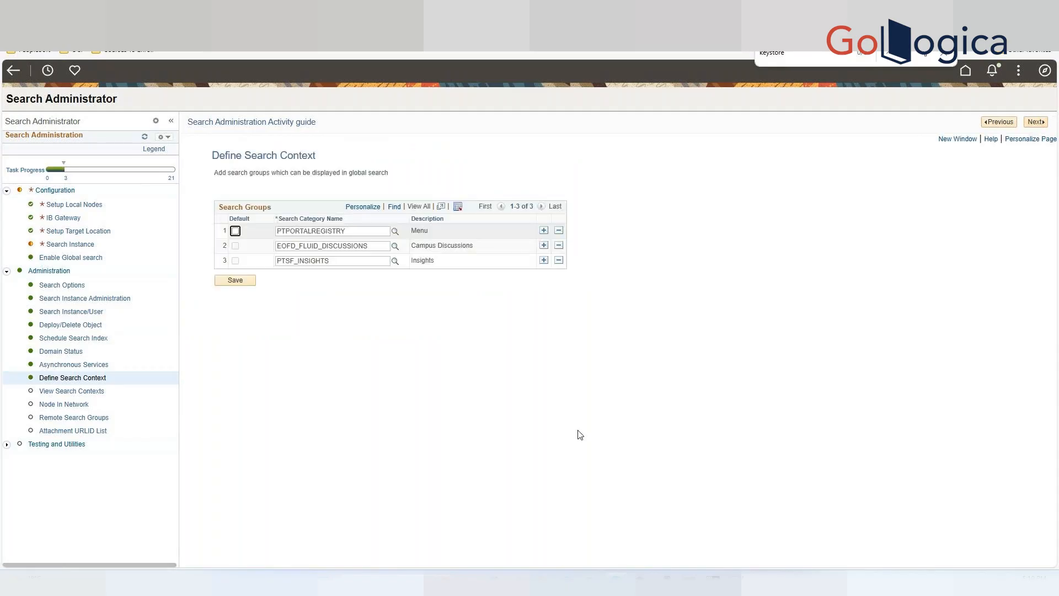
pyautogui.click(1033, 123)
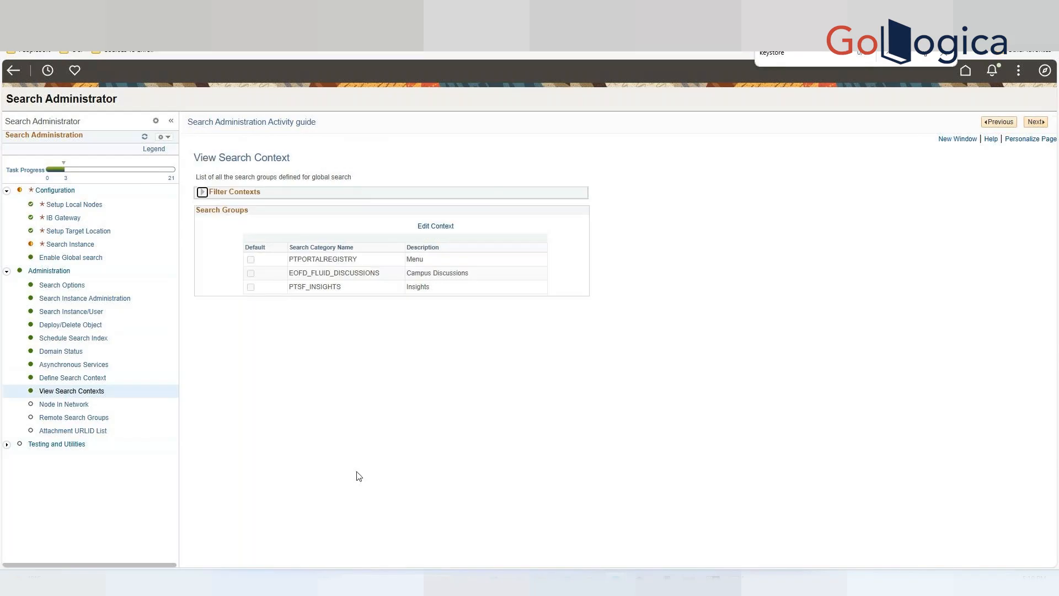
pyautogui.click(1036, 123)
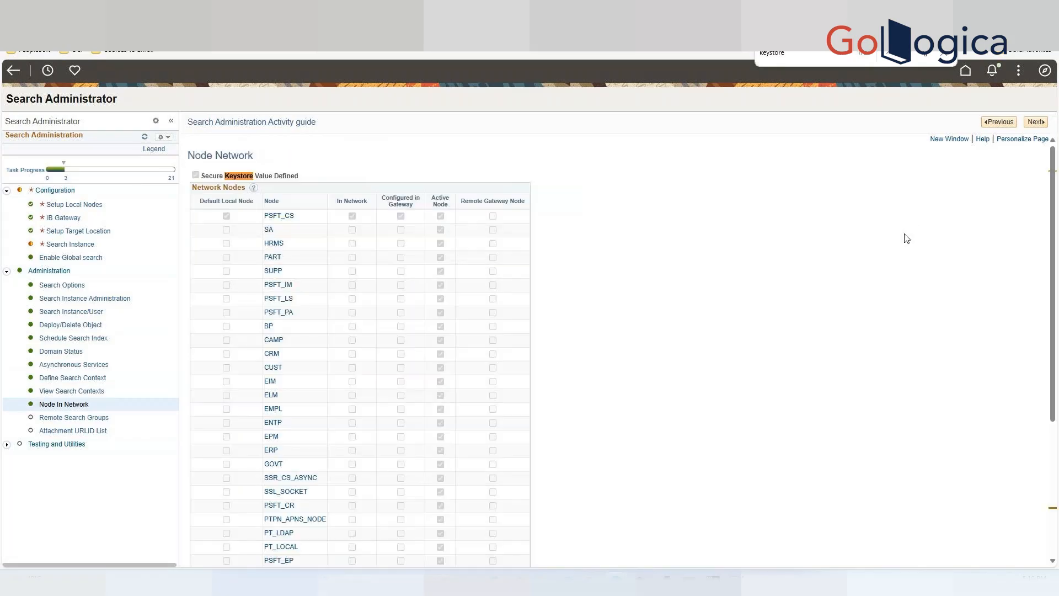
pyautogui.click(1036, 122)
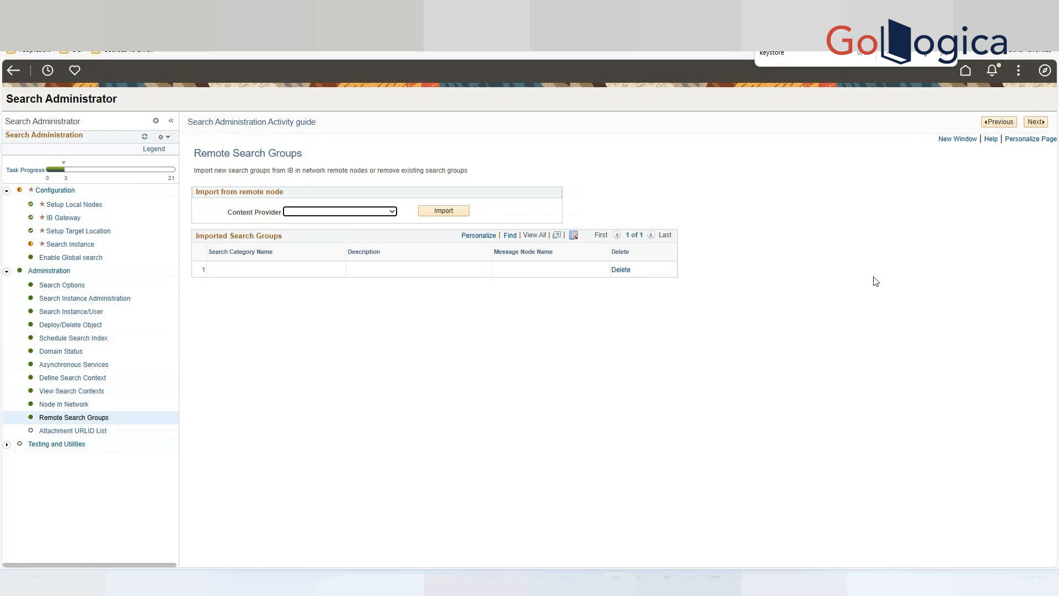
pyautogui.click(1035, 122)
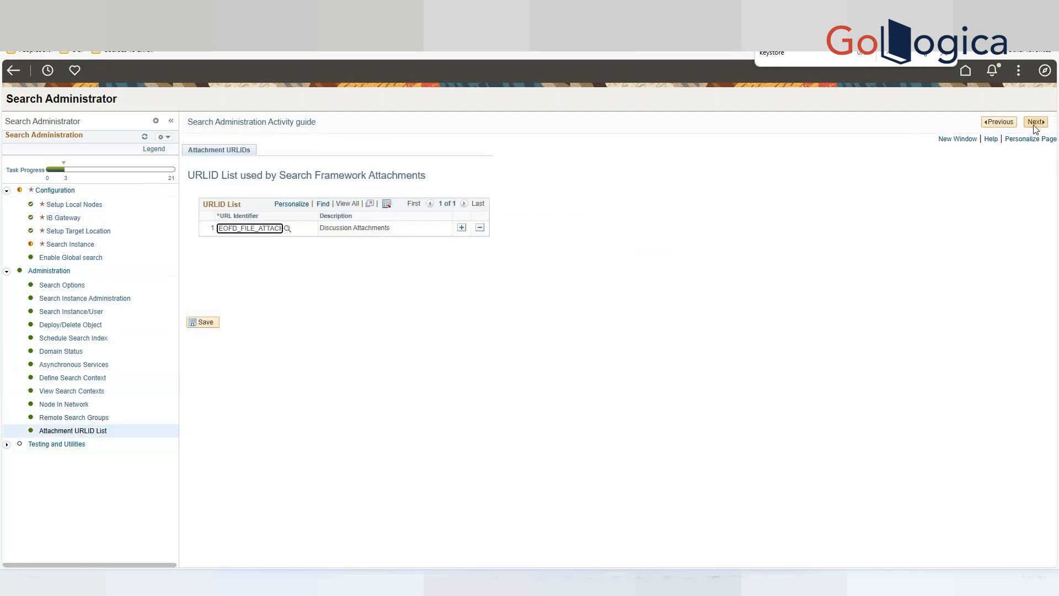
# Advance through the testing activities to the Round Trip Test page.
pyautogui.click(1040, 127)
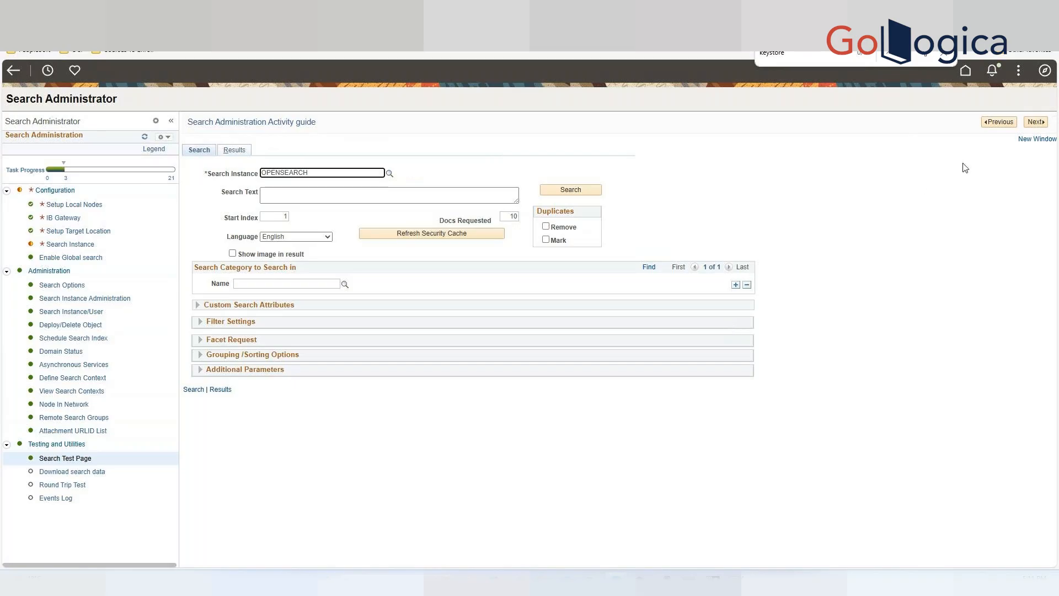
pyautogui.click(1040, 127)
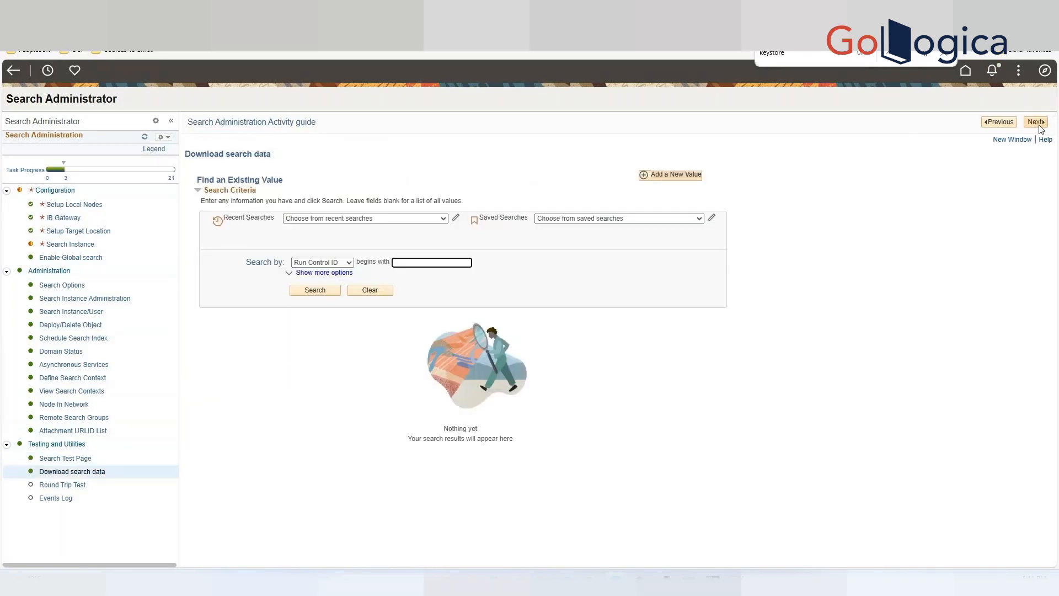
pyautogui.click(1040, 127)
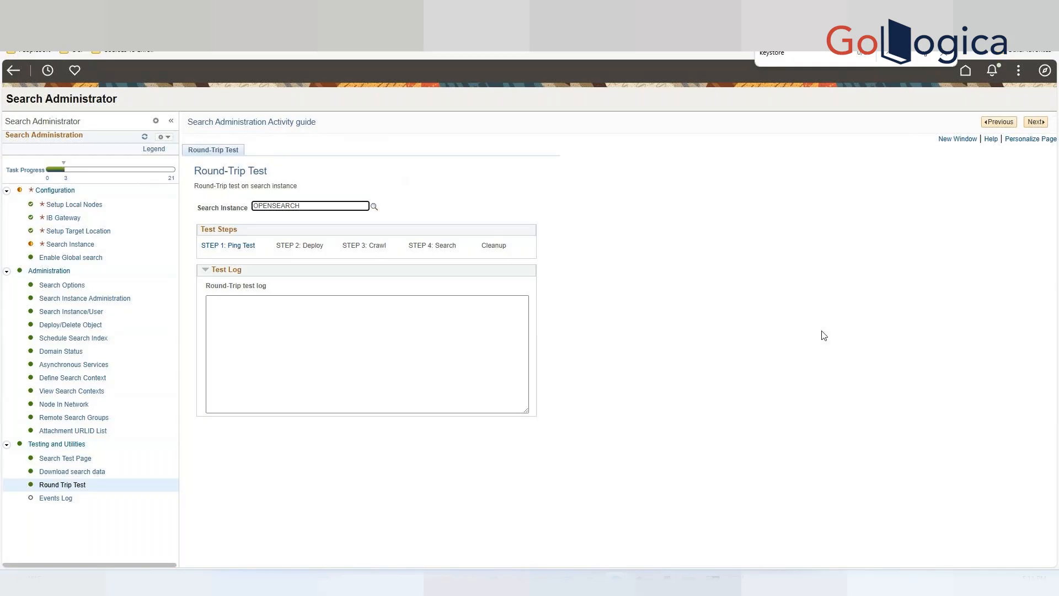
# Run the round-trip test on OPENSEARCH through its ping, deploy, crawl and search steps.
pyautogui.click(239, 247)
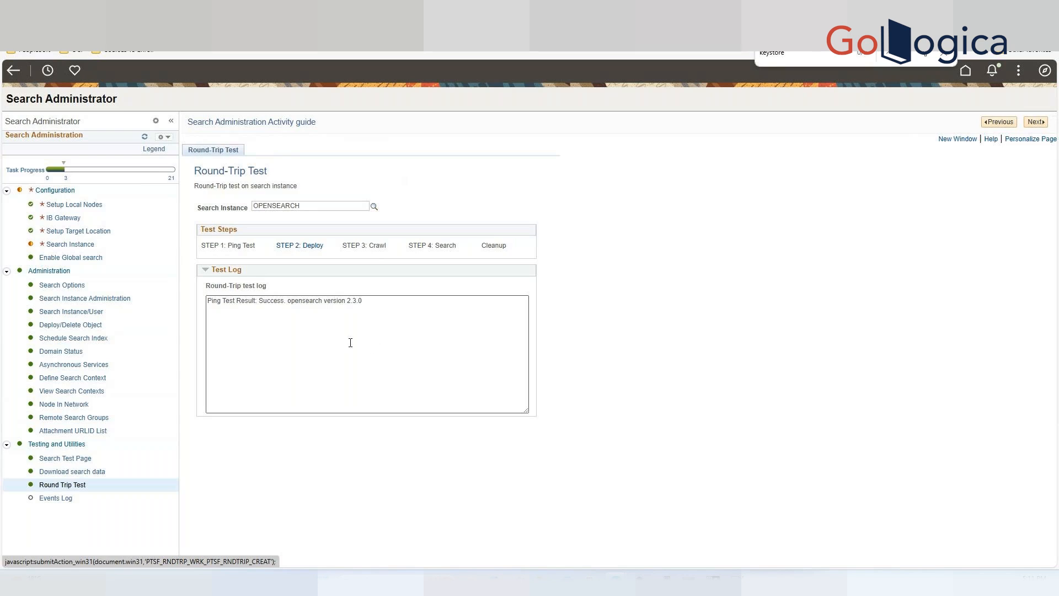
pyautogui.click(291, 250)
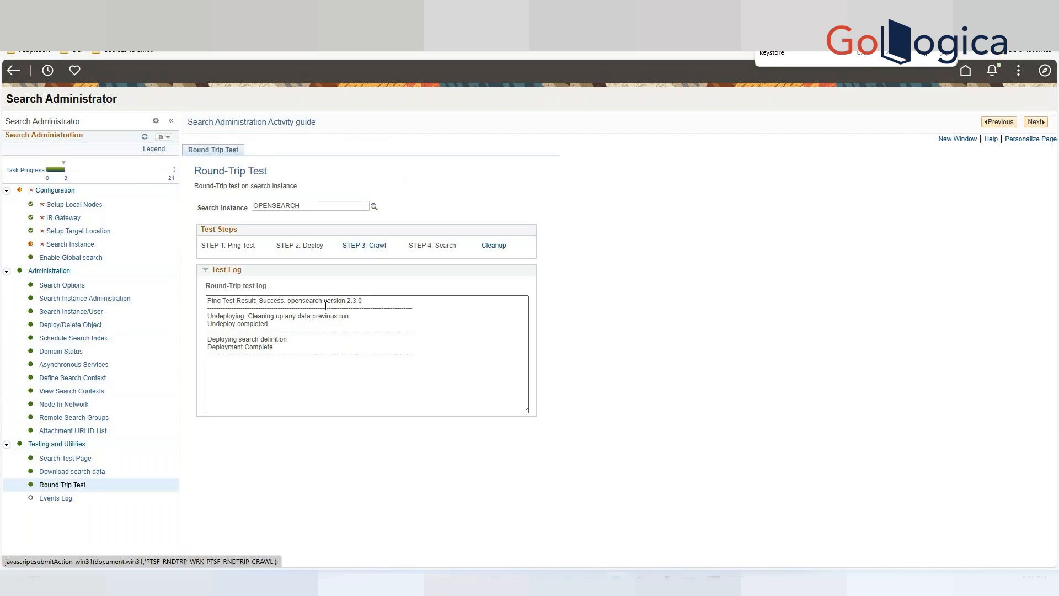
pyautogui.click(366, 247)
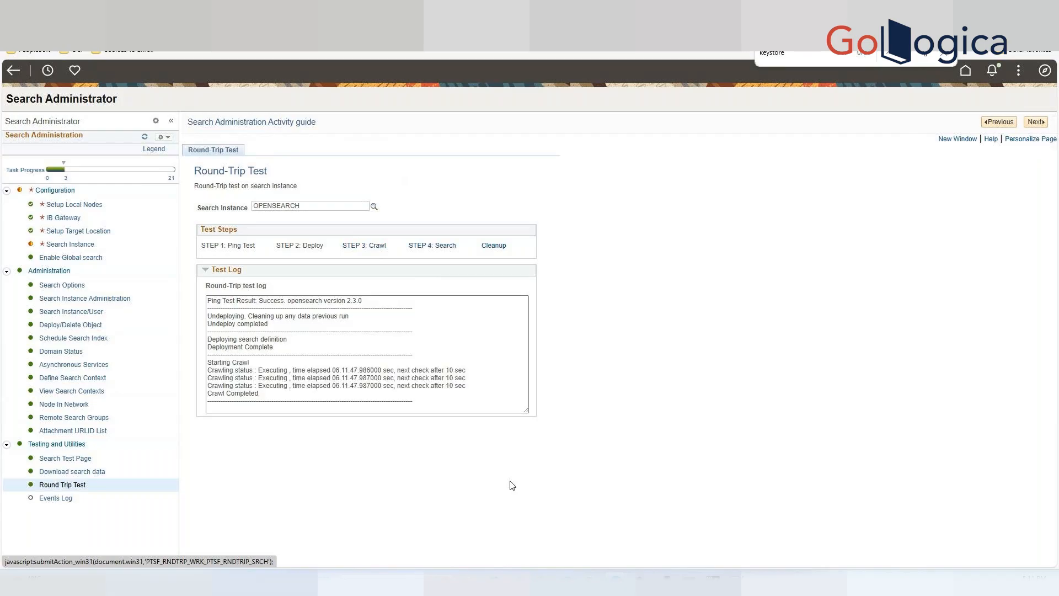
pyautogui.click(436, 253)
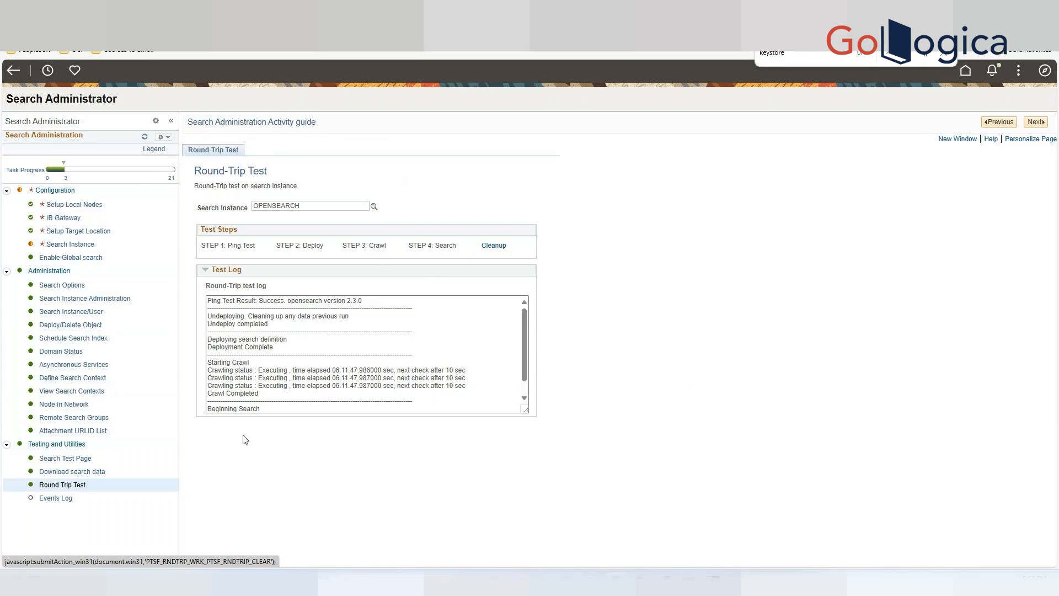
# Review the round-trip test log and run the Cleanup step.
pyautogui.scroll(-1, 475, 364)
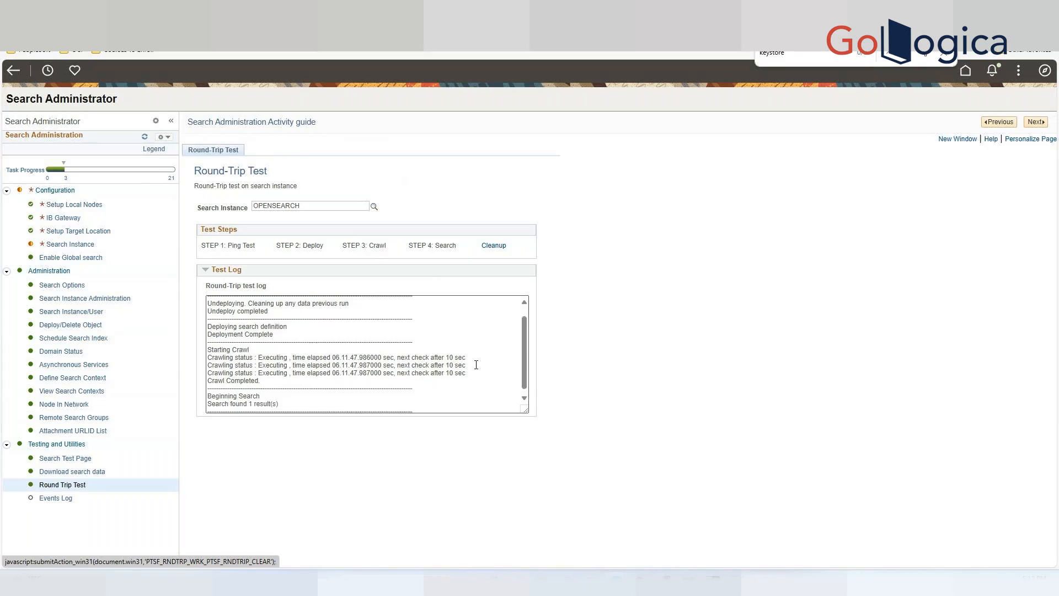
pyautogui.moveTo(288, 400); pyautogui.dragTo(209, 400)
pyautogui.click(346, 391)
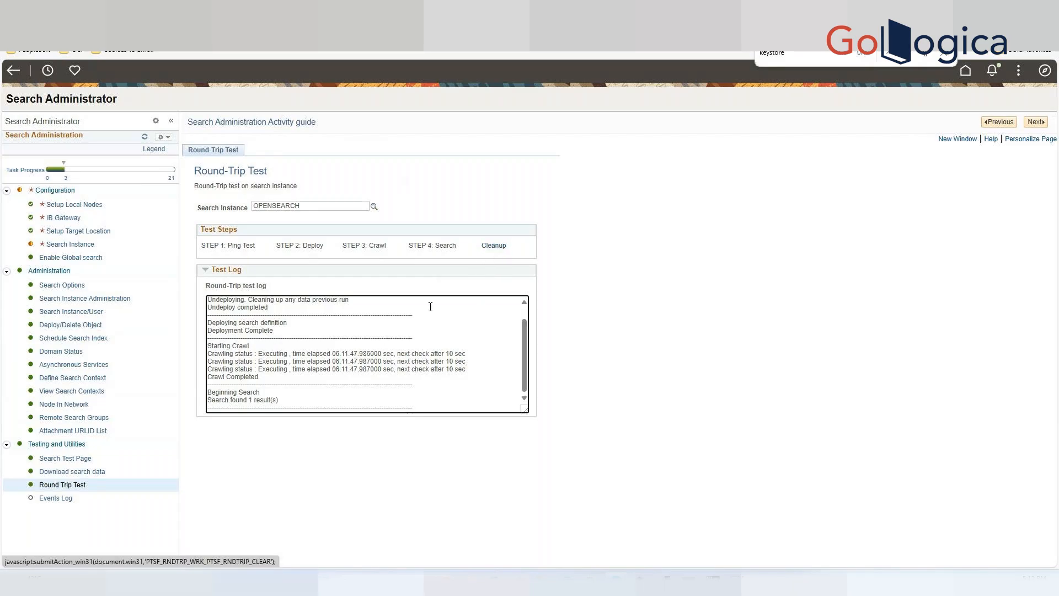
pyautogui.click(496, 245)
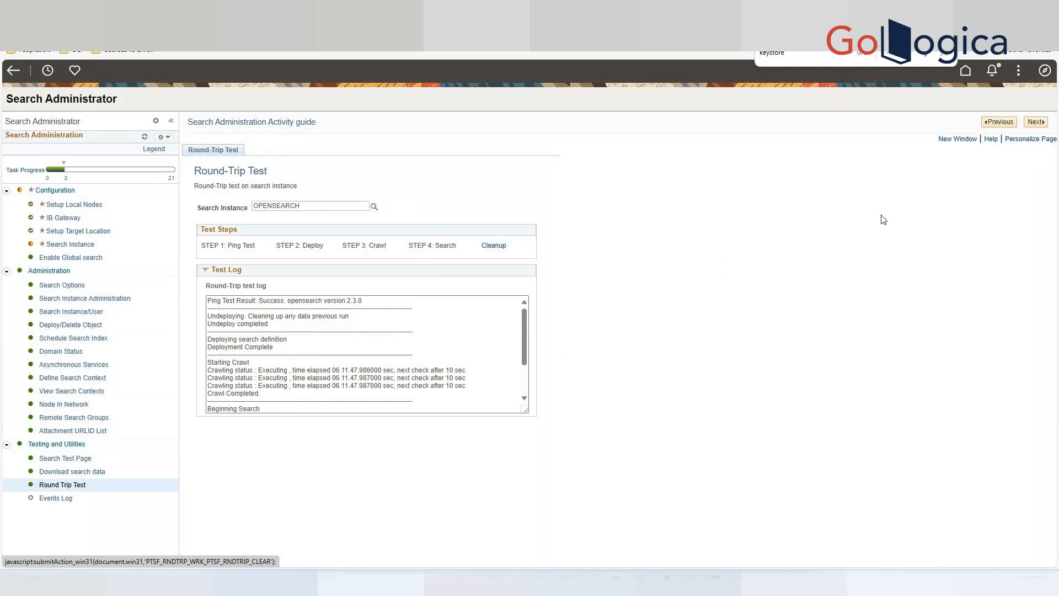
# Advance to the Events Log activity.
pyautogui.click(1035, 122)
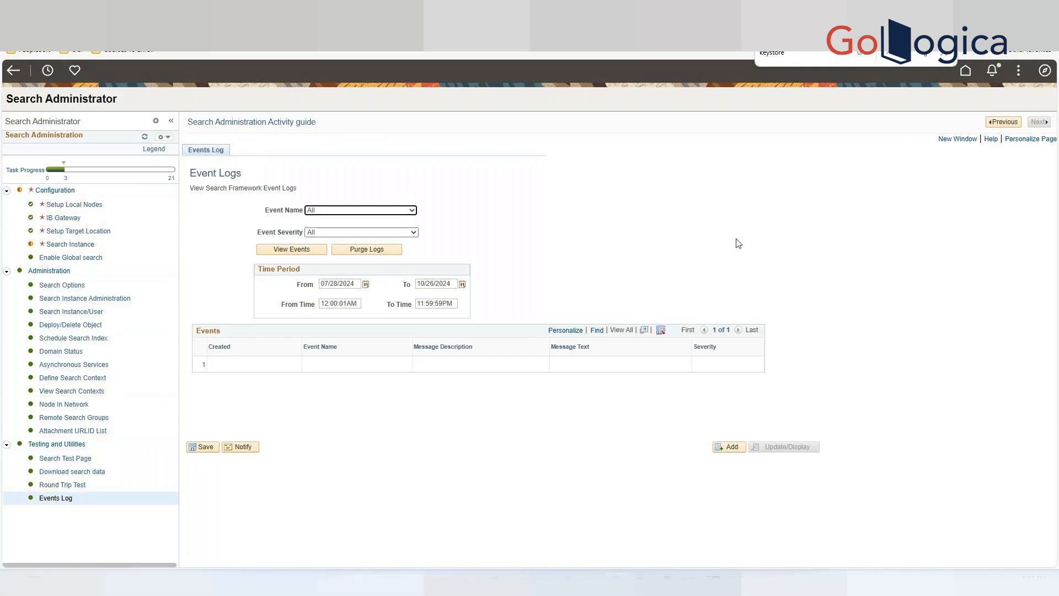
pyautogui.click(878, 228)
# Open the OPENSEARCH search instance and submit an OpenSearch Interact Search query on the PTPORTALREGISTRY category.
pyautogui.click(71, 245)
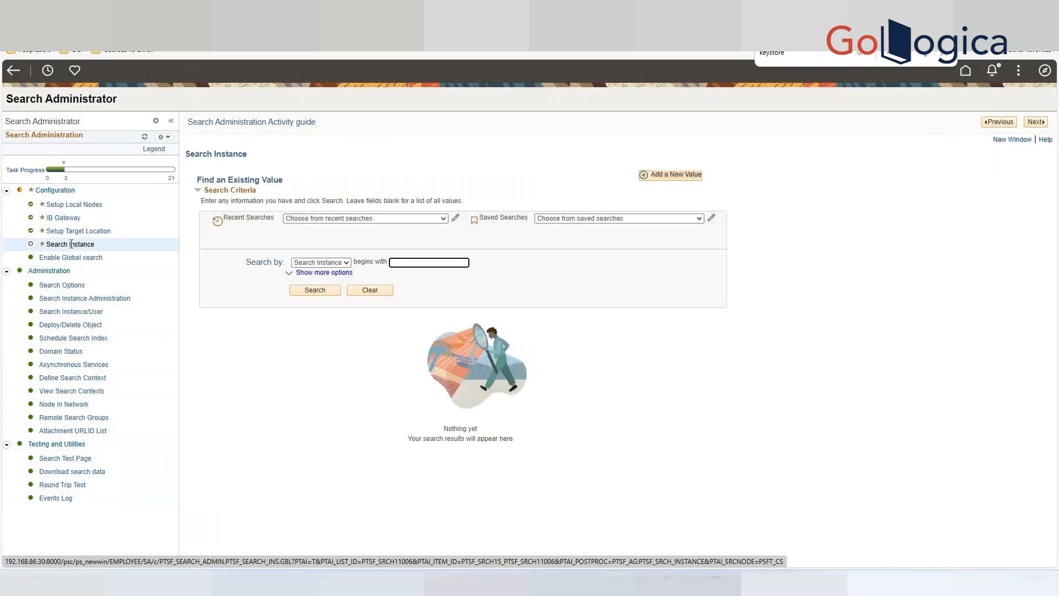
pyautogui.click(315, 289)
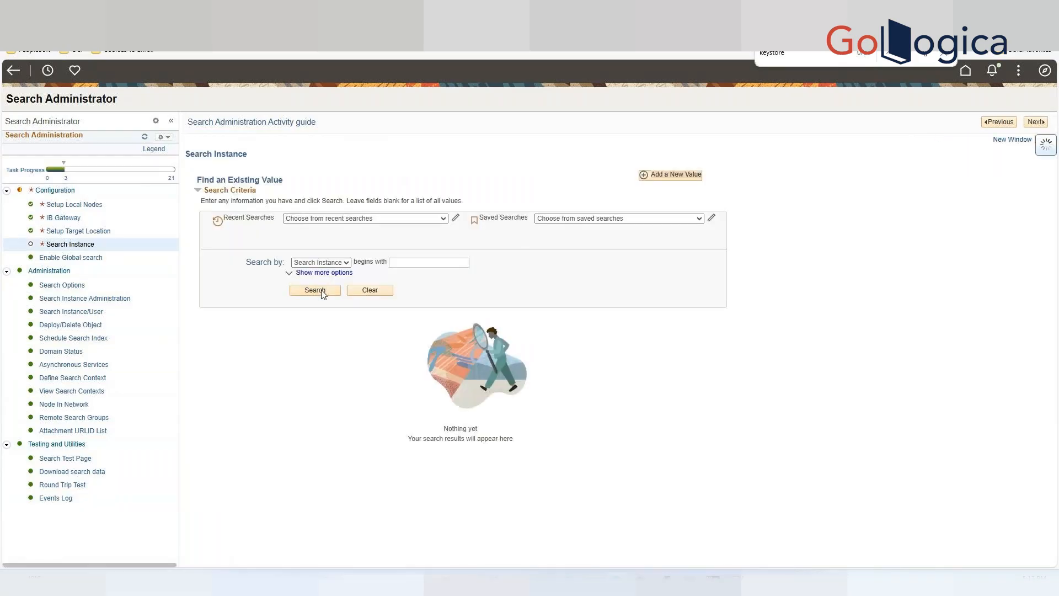
pyautogui.scroll(-3, 627, 391)
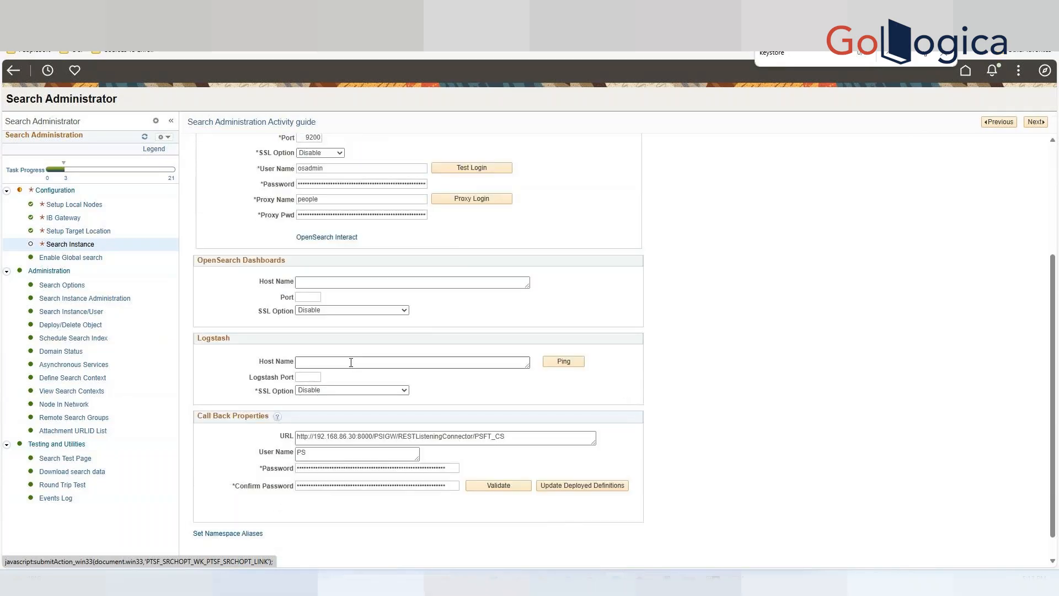
pyautogui.scroll(2, 351, 362)
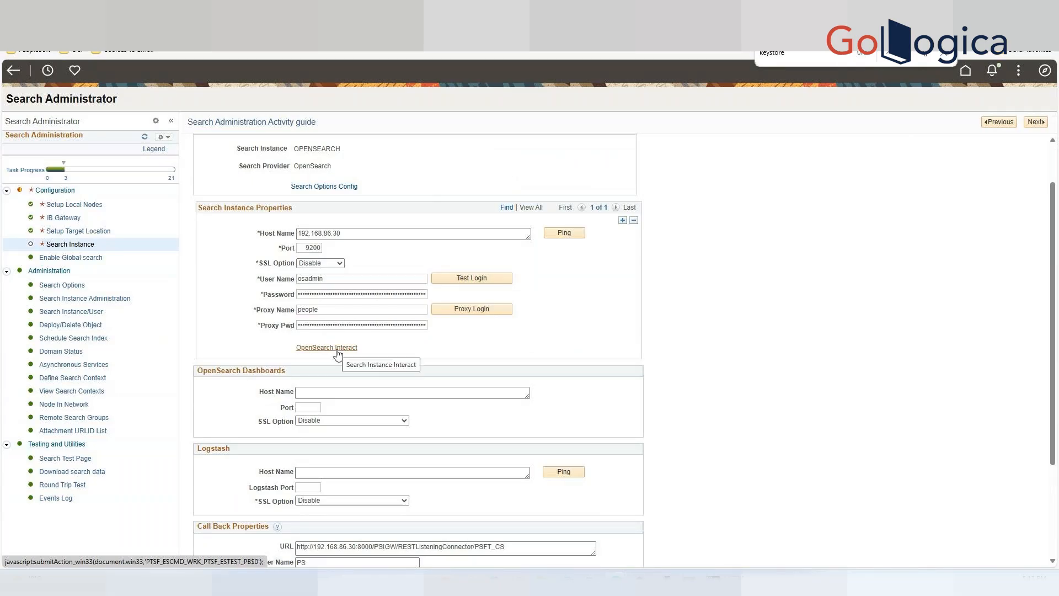
pyautogui.click(337, 350)
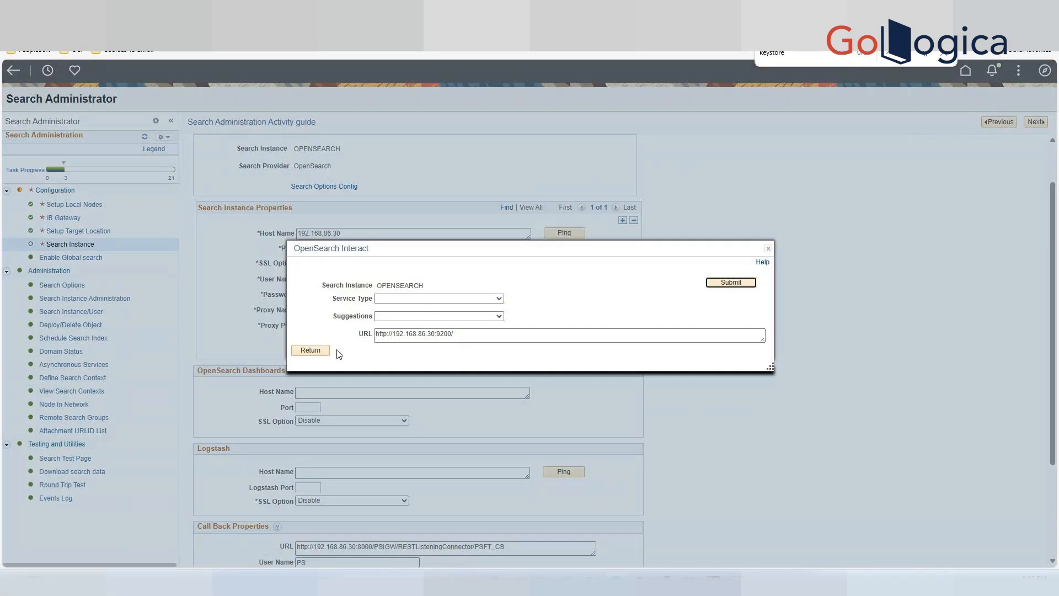
pyautogui.click(499, 299)
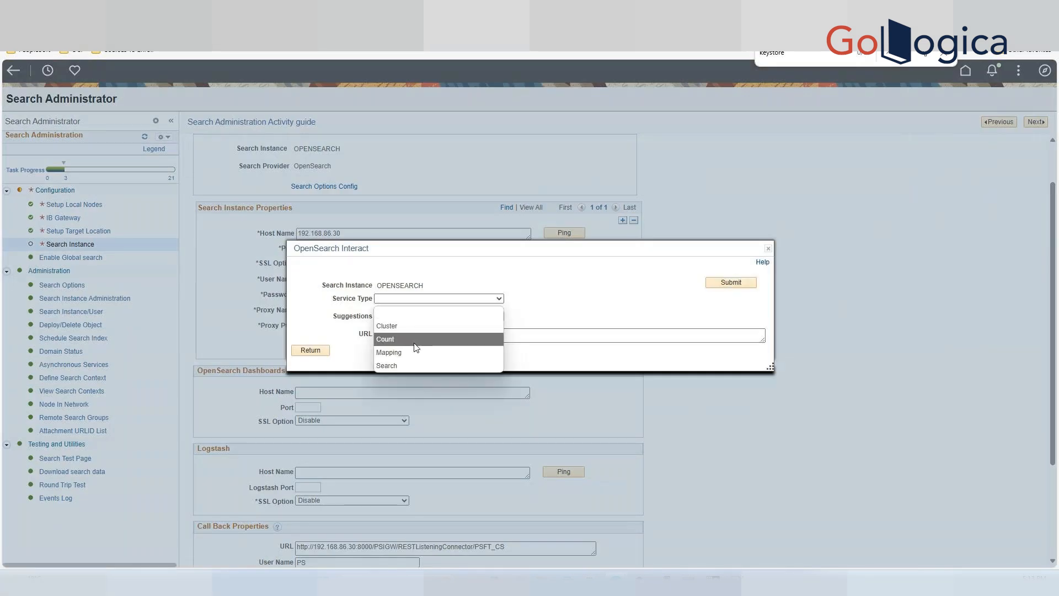
pyautogui.click(407, 365)
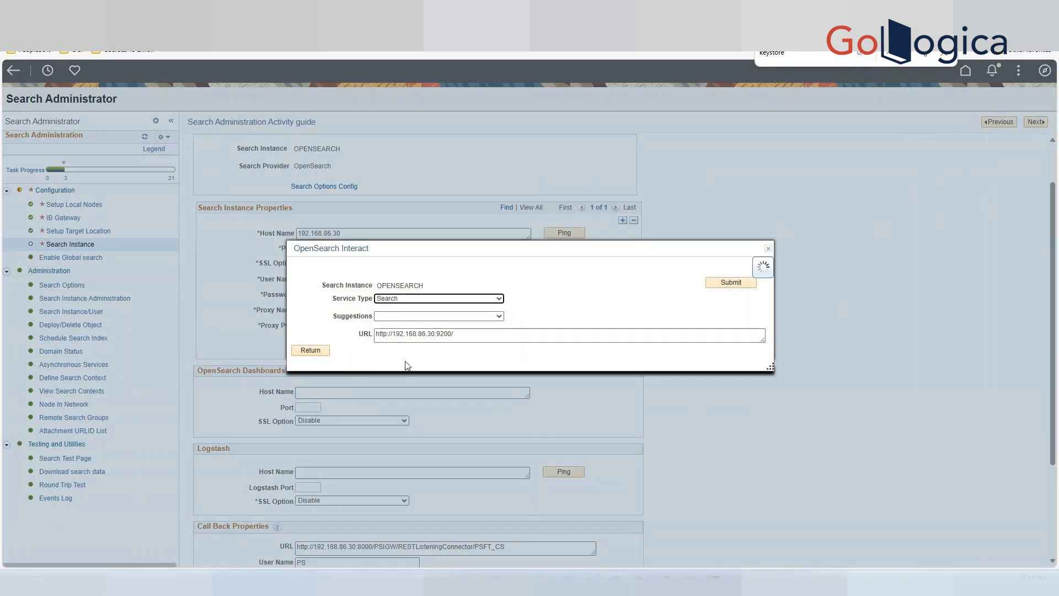
pyautogui.click(495, 308)
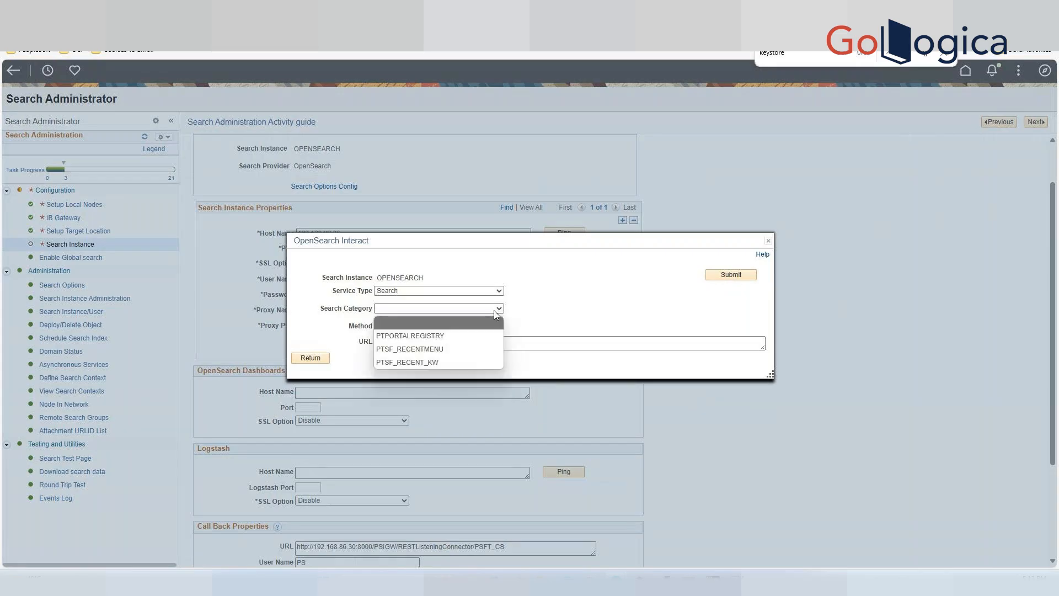
pyautogui.click(463, 336)
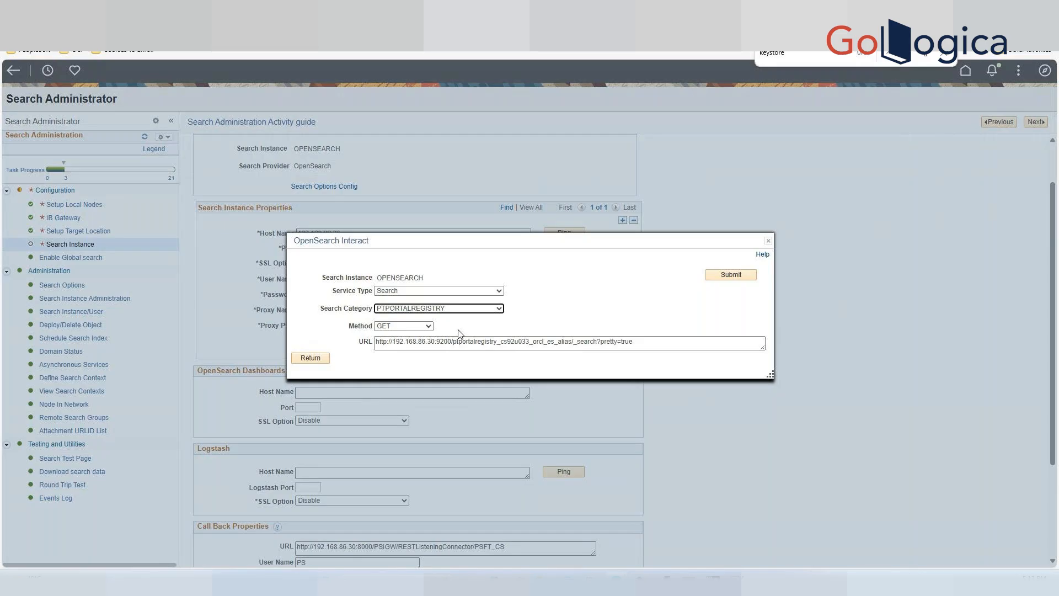
pyautogui.click(737, 277)
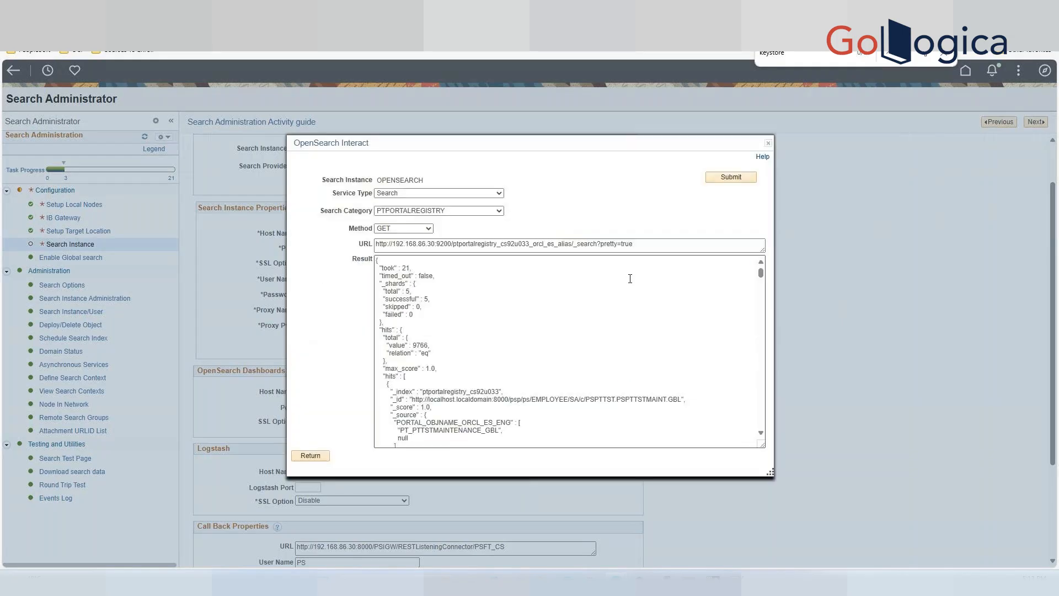
# Scroll through the returned query results.
pyautogui.scroll(-2, 620, 352)
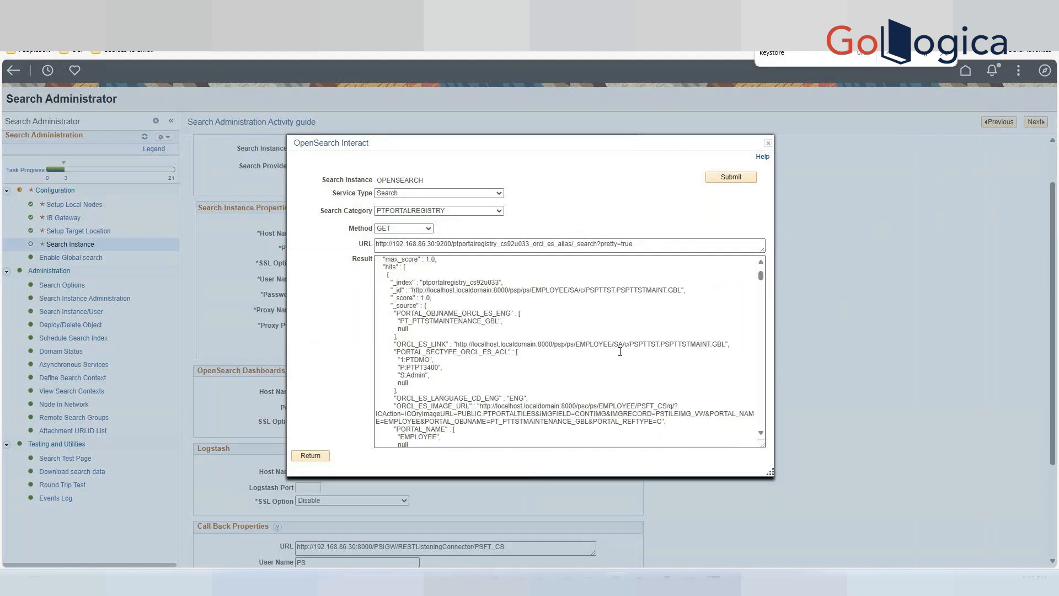
pyautogui.scroll(-2, 620, 351)
pyautogui.scroll(-3, 620, 352)
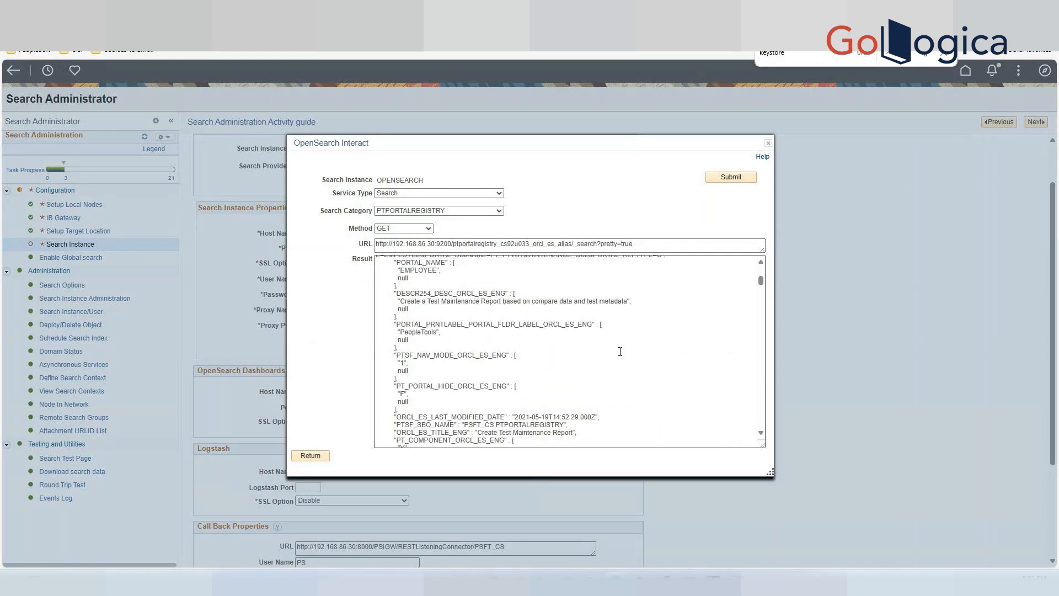
pyautogui.scroll(-1, 620, 351)
pyautogui.scroll(-5, 621, 351)
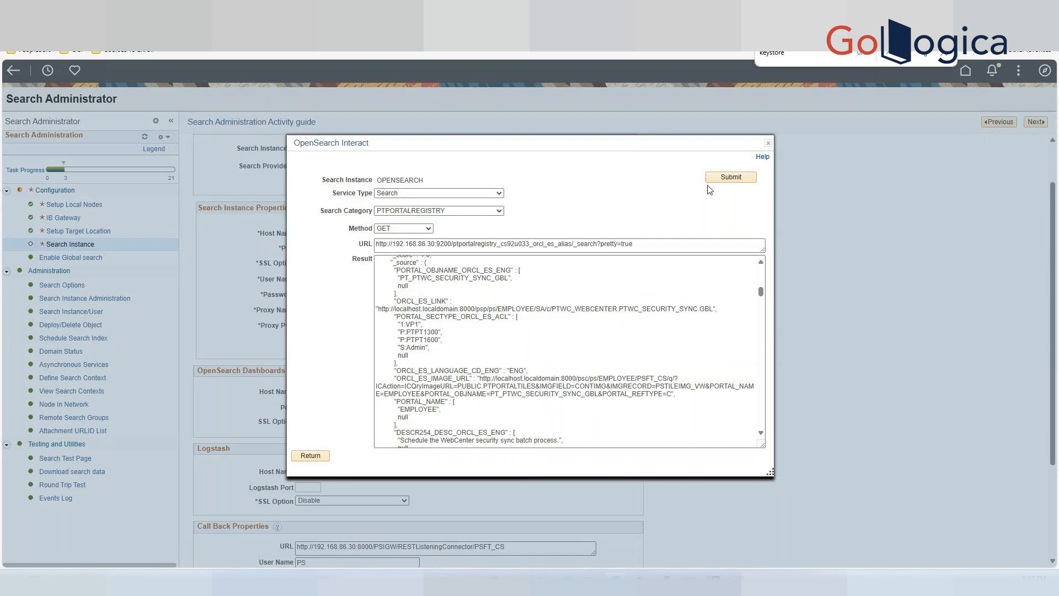
# Close the OpenSearch Interact dialog and save the OPENSEARCH search instance.
pyautogui.click(310, 458)
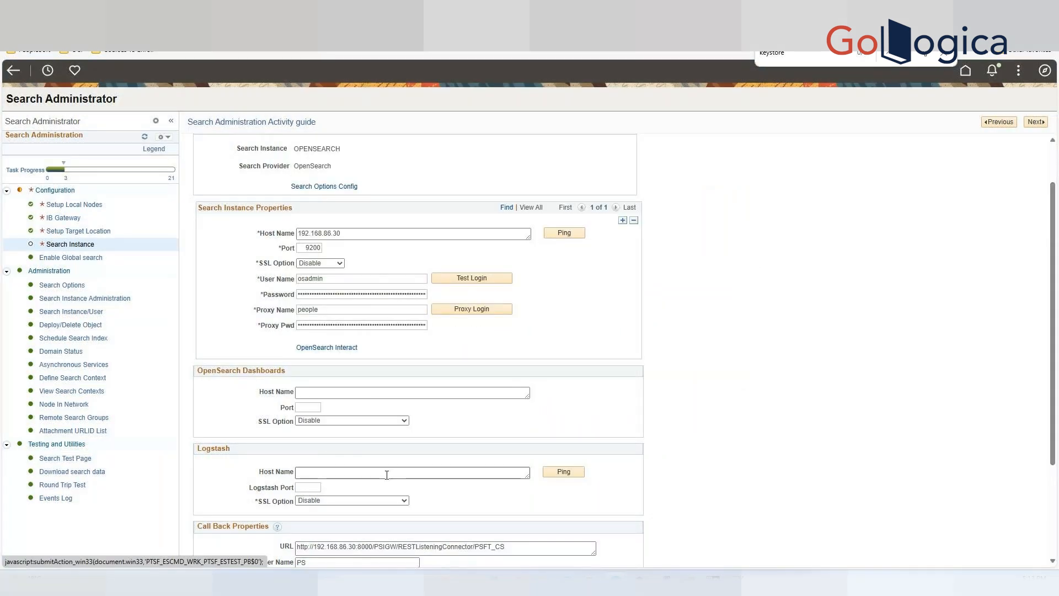
pyautogui.scroll(-1, 399, 476)
pyautogui.scroll(-3, 400, 476)
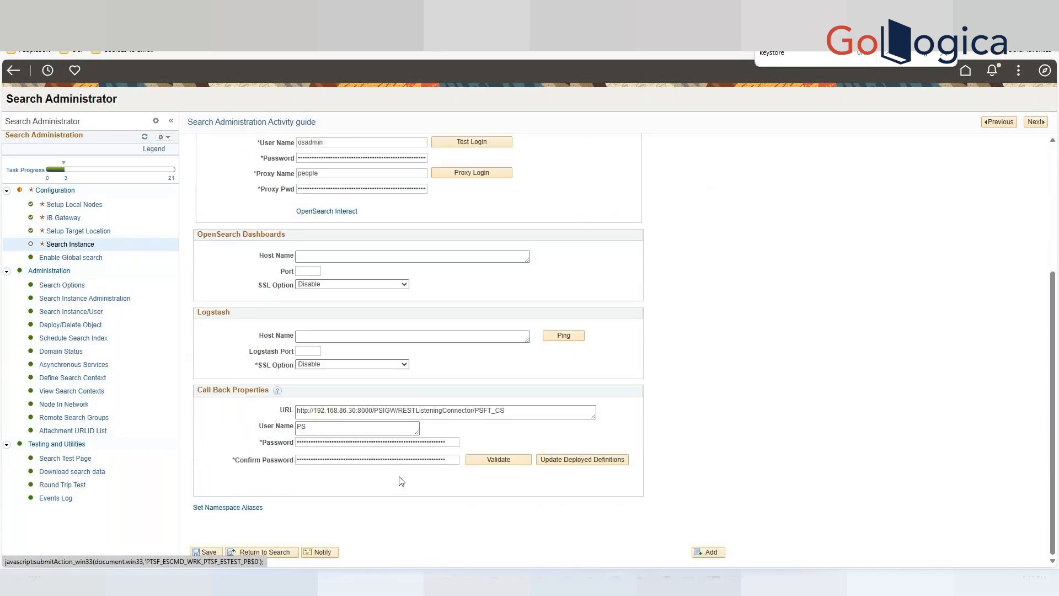
pyautogui.click(208, 553)
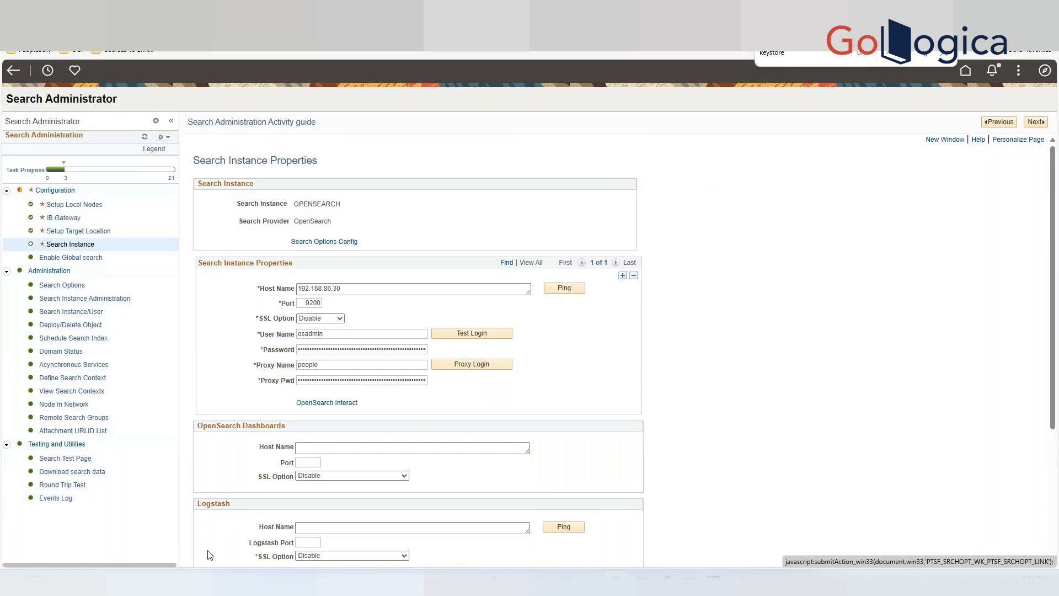
# Reopen the OPENSEARCH search instance from the activity guide and review its properties.
pyautogui.click(1032, 123)
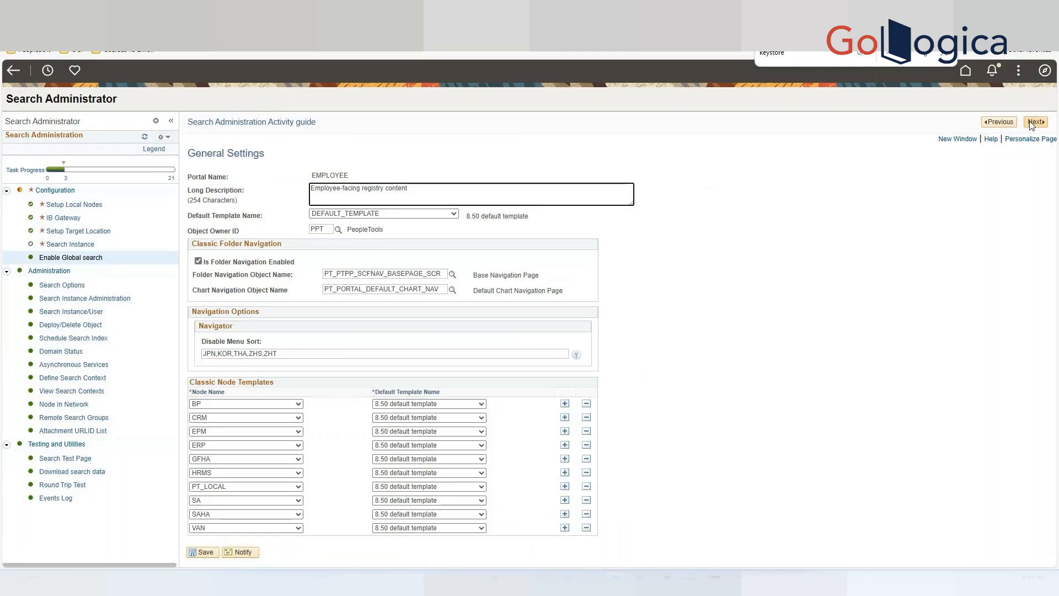
pyautogui.click(68, 244)
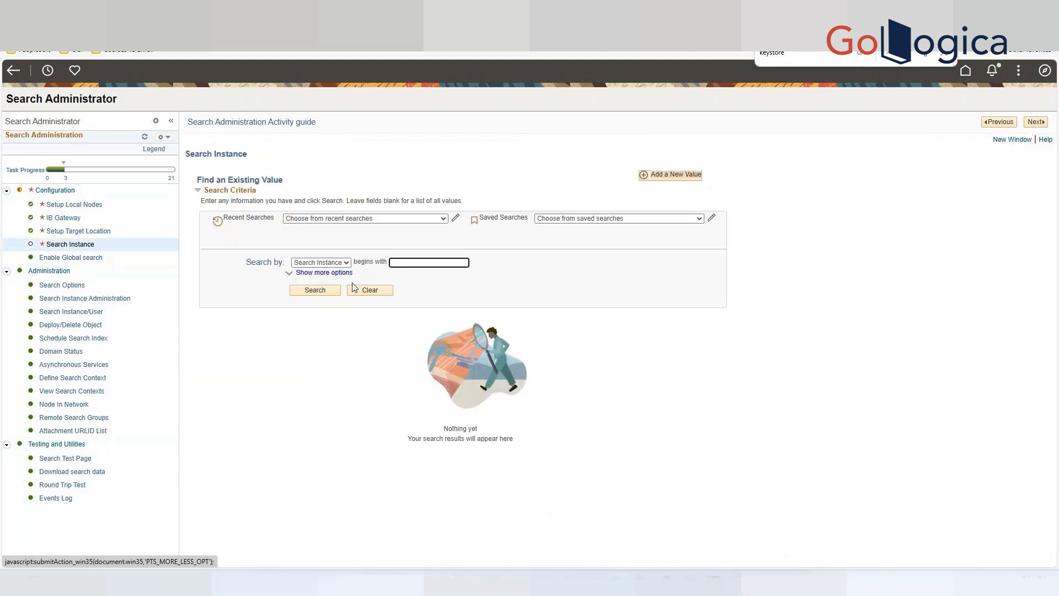
pyautogui.click(313, 289)
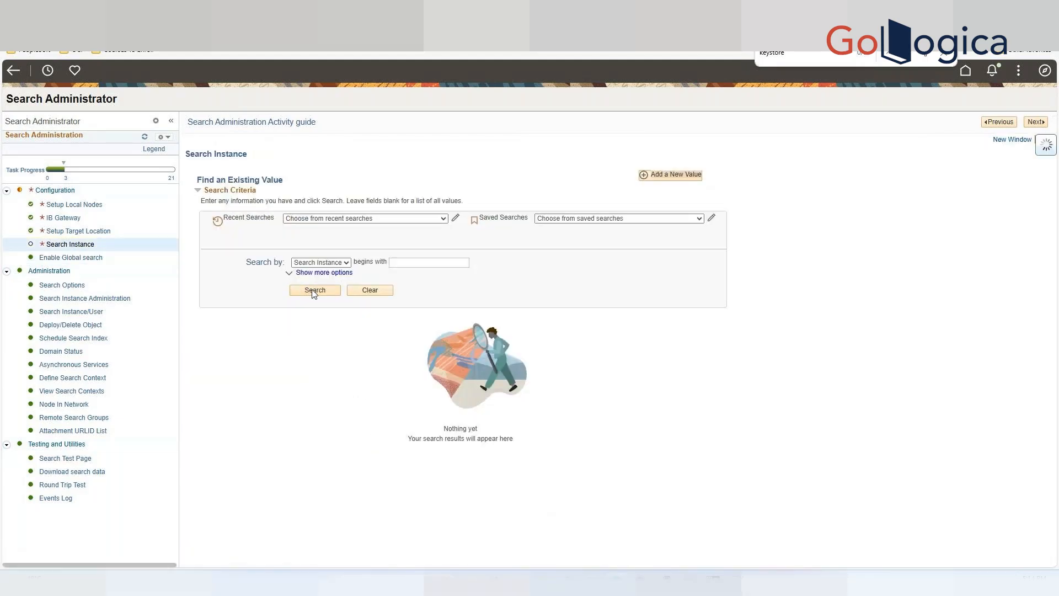
pyautogui.scroll(-1, 616, 331)
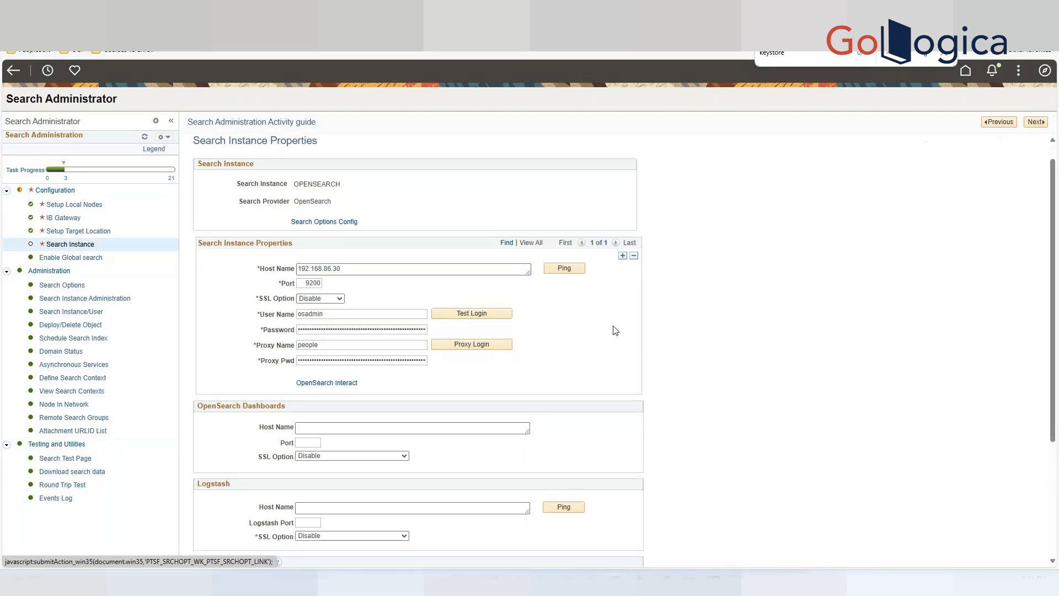
pyautogui.scroll(-3, 616, 330)
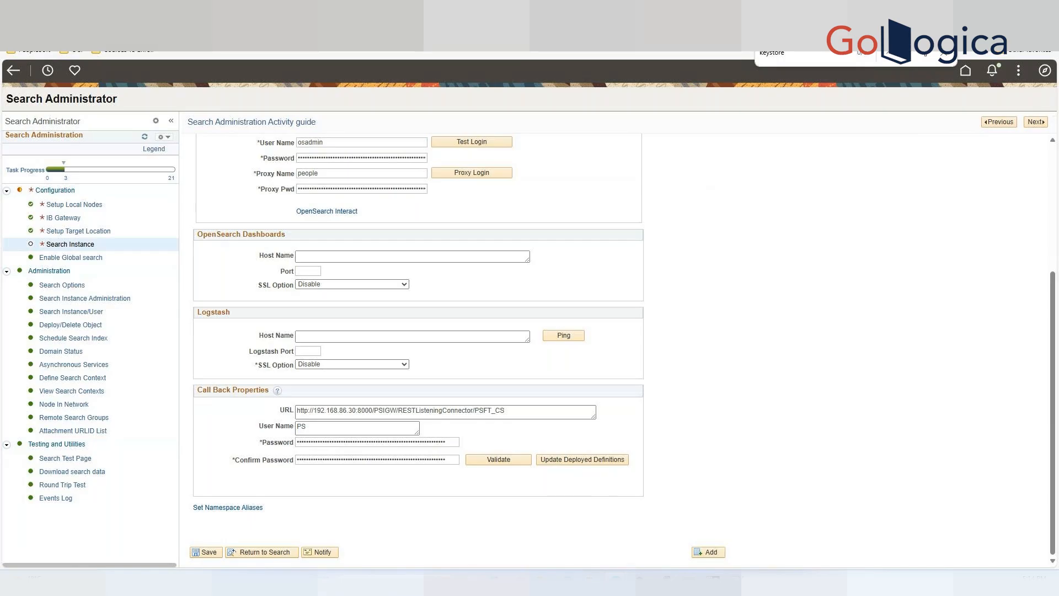
# Reload the page and return to the Student Homepage.
pyautogui.press('F5')
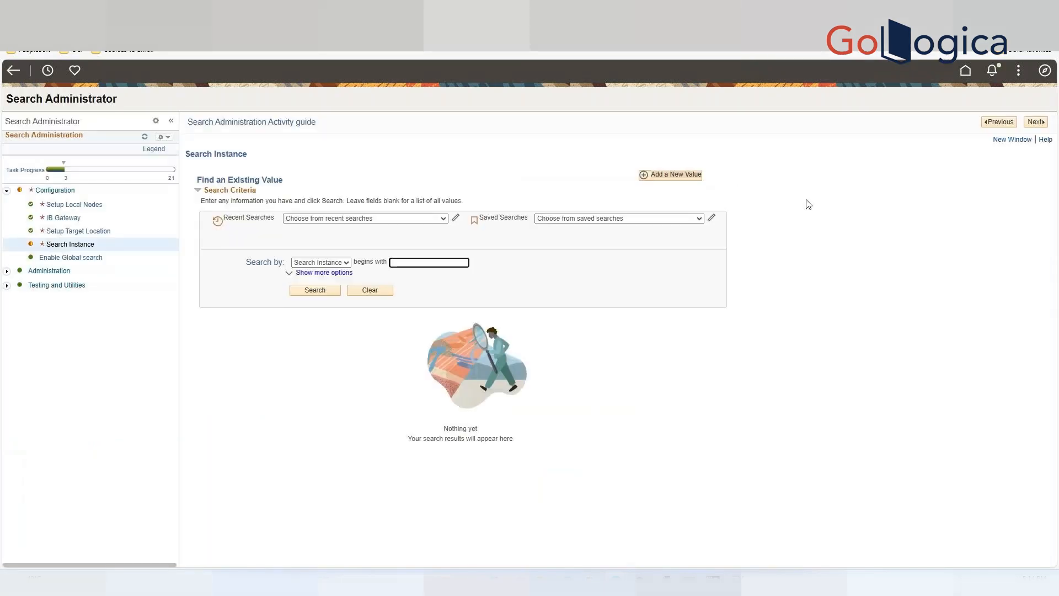
pyautogui.click(1045, 70)
pyautogui.click(915, 77)
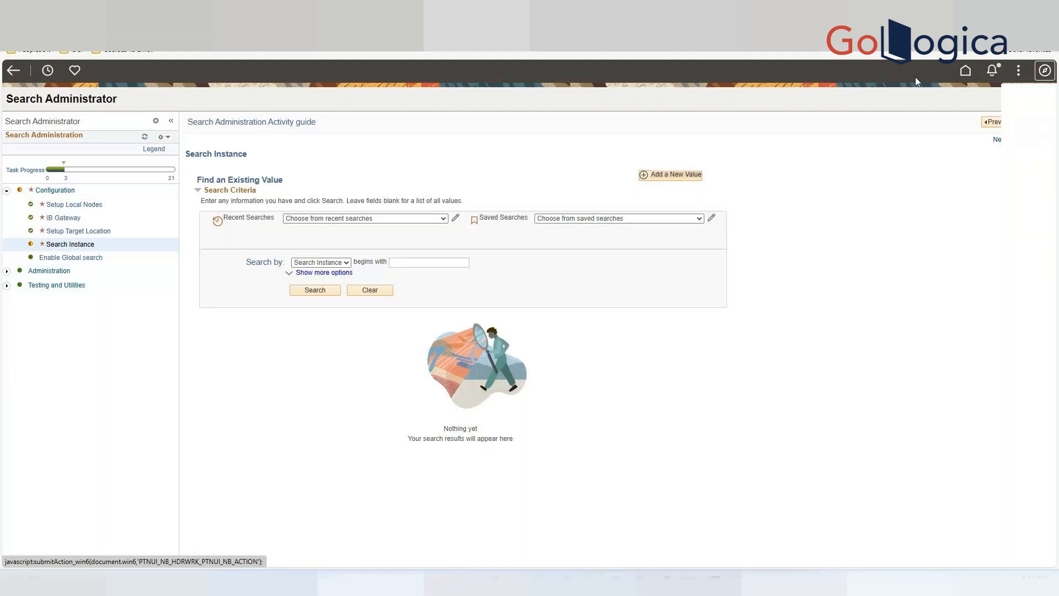
pyautogui.click(993, 70)
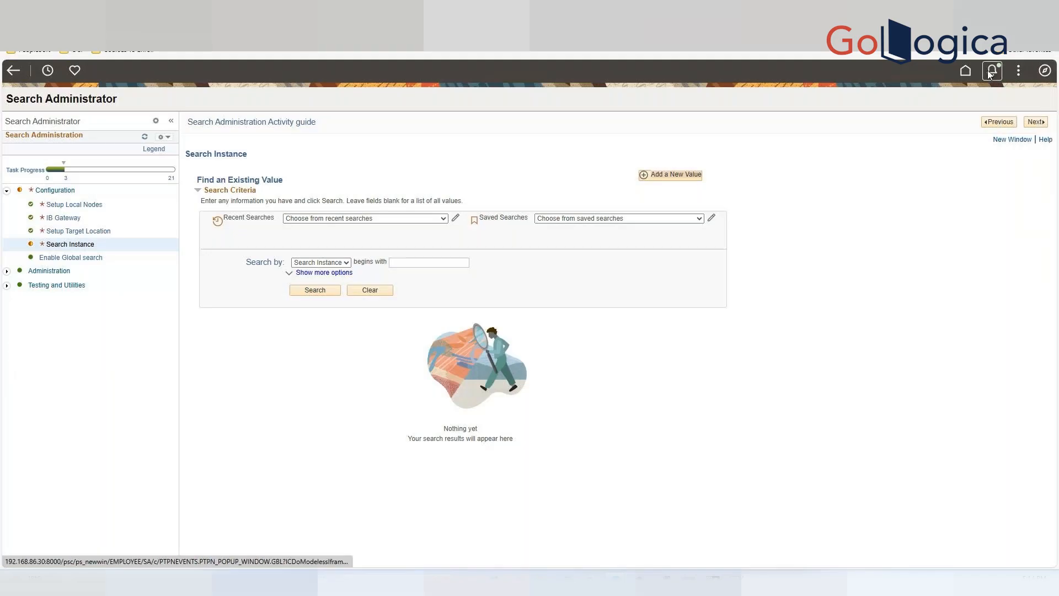
pyautogui.click(835, 75)
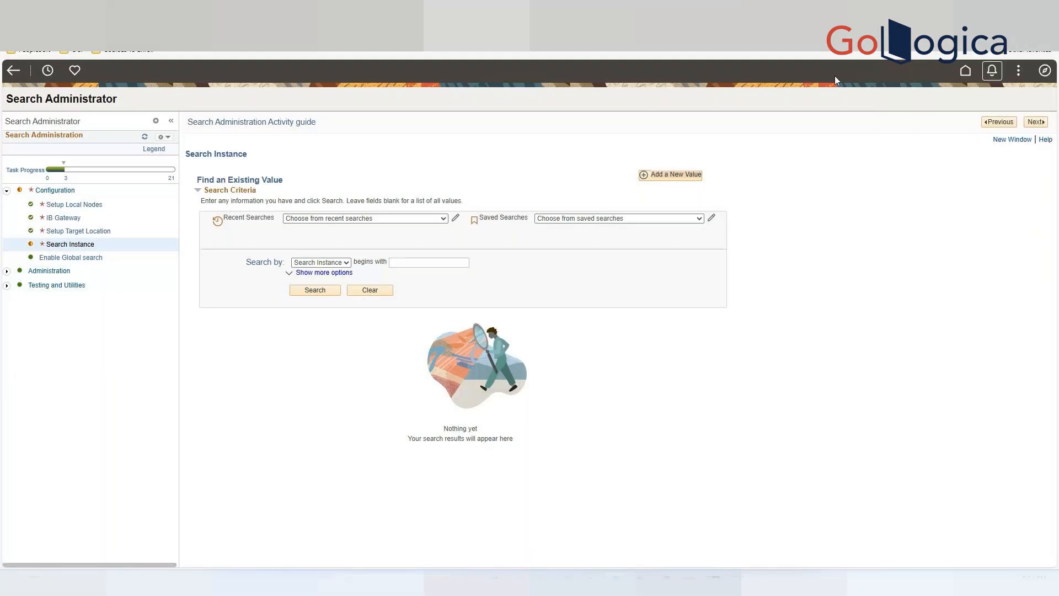
pyautogui.click(1019, 71)
pyautogui.click(919, 255)
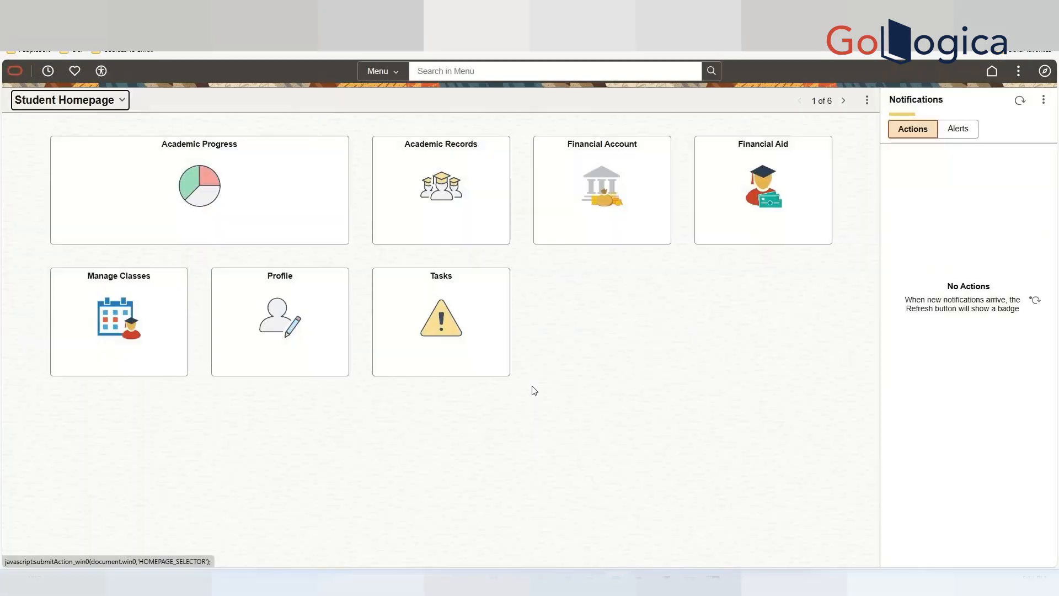
# Search the navigation menu for several terms, including user and query report.
pyautogui.click(478, 71)
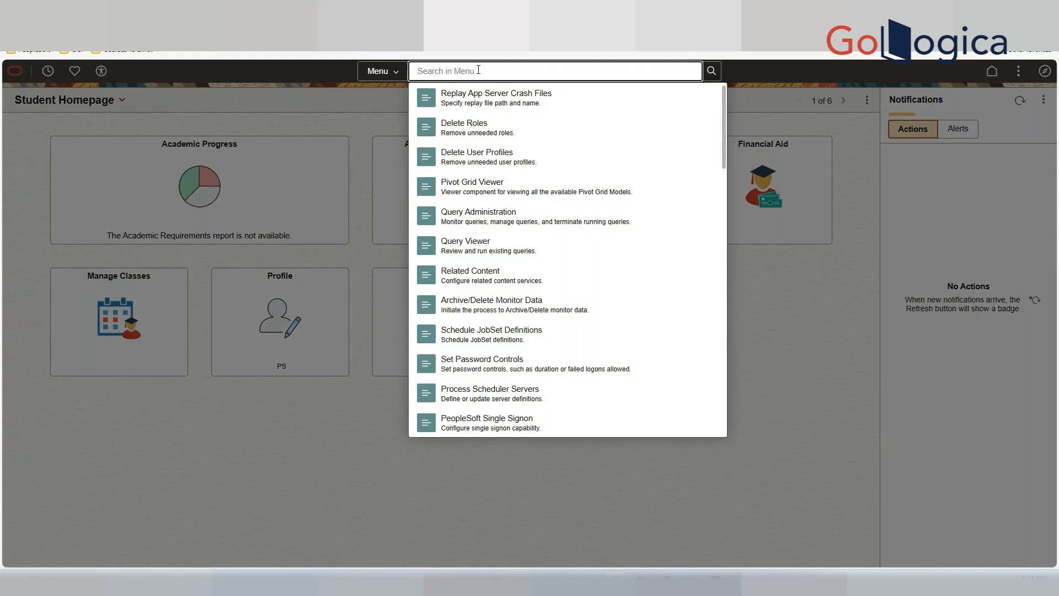
pyautogui.write('h')
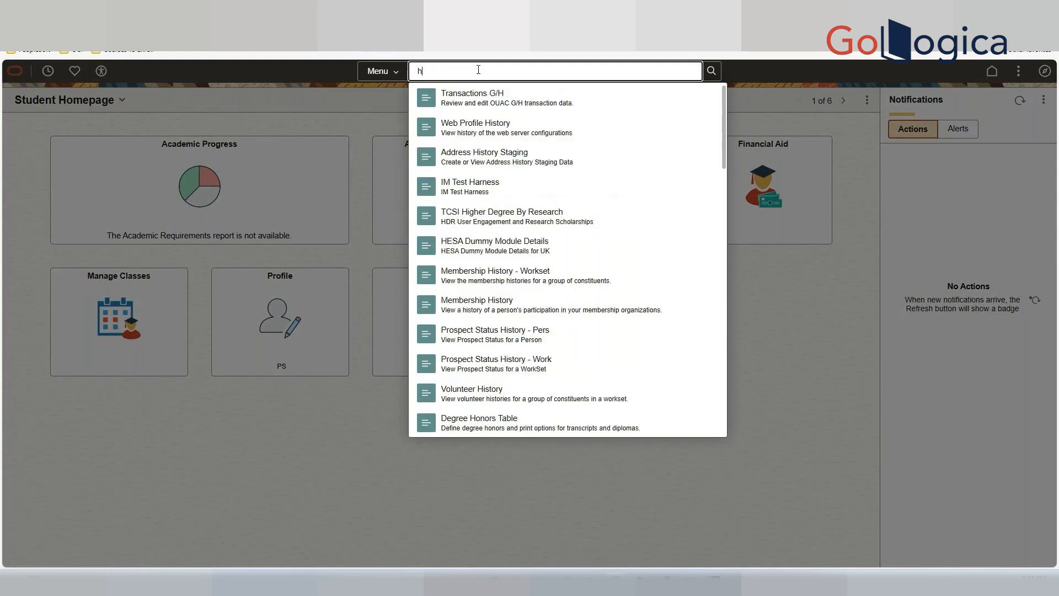
pyautogui.press('BackSpace')
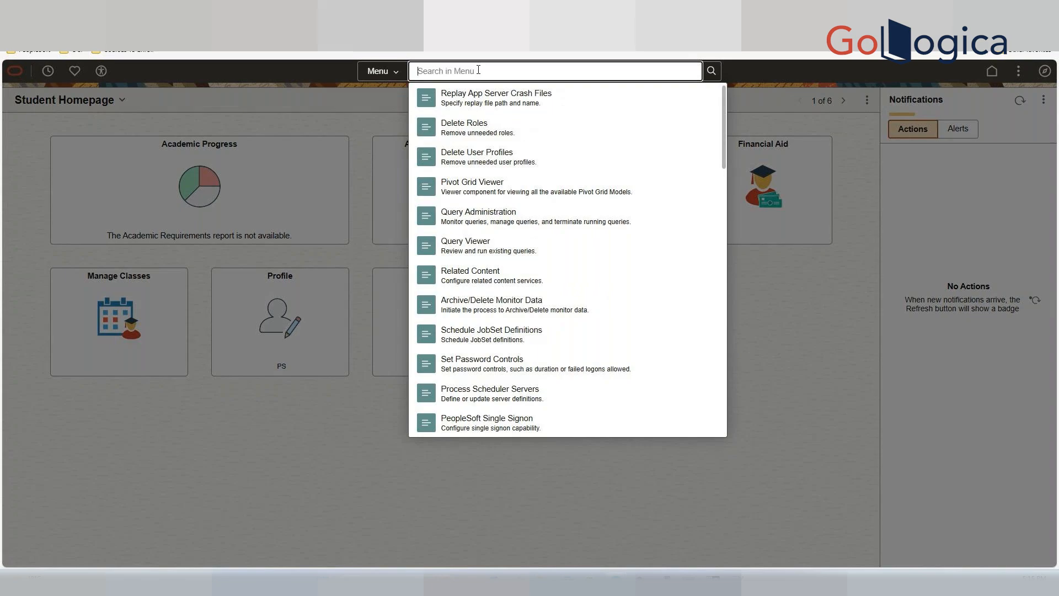
pyautogui.write('how to add')
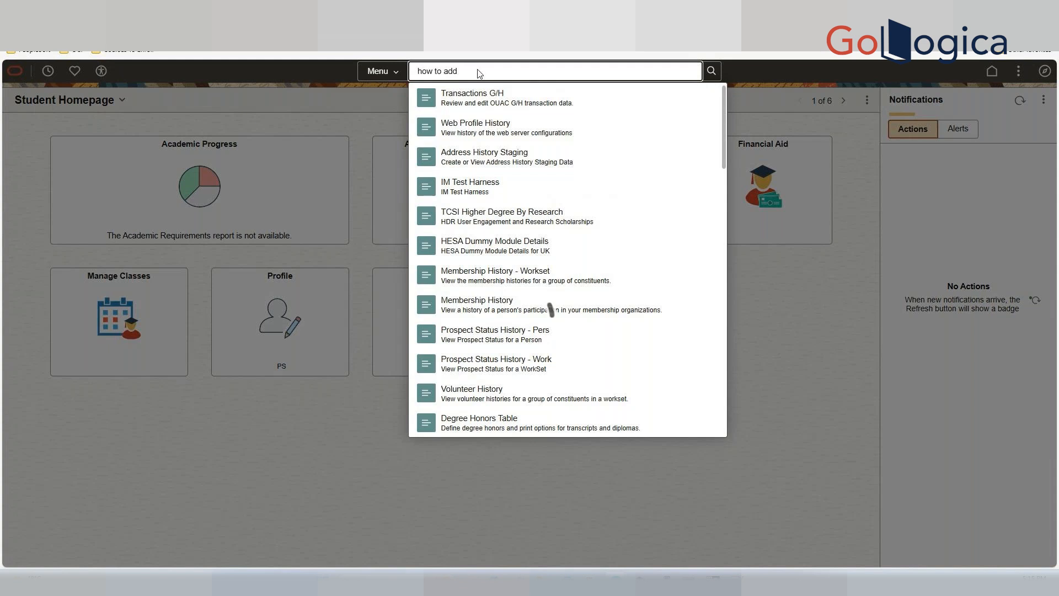
pyautogui.press('BackSpace')
pyautogui.press('BackSpace')
pyautogui.press('BackSpace')
pyautogui.press('BackSpace')
pyautogui.press('BackSpace')
pyautogui.press('BackSpace')
pyautogui.press('BackSpace')
pyautogui.press('BackSpace')
pyautogui.press('BackSpace')
pyautogui.press('BackSpace')
pyautogui.press('BackSpace')
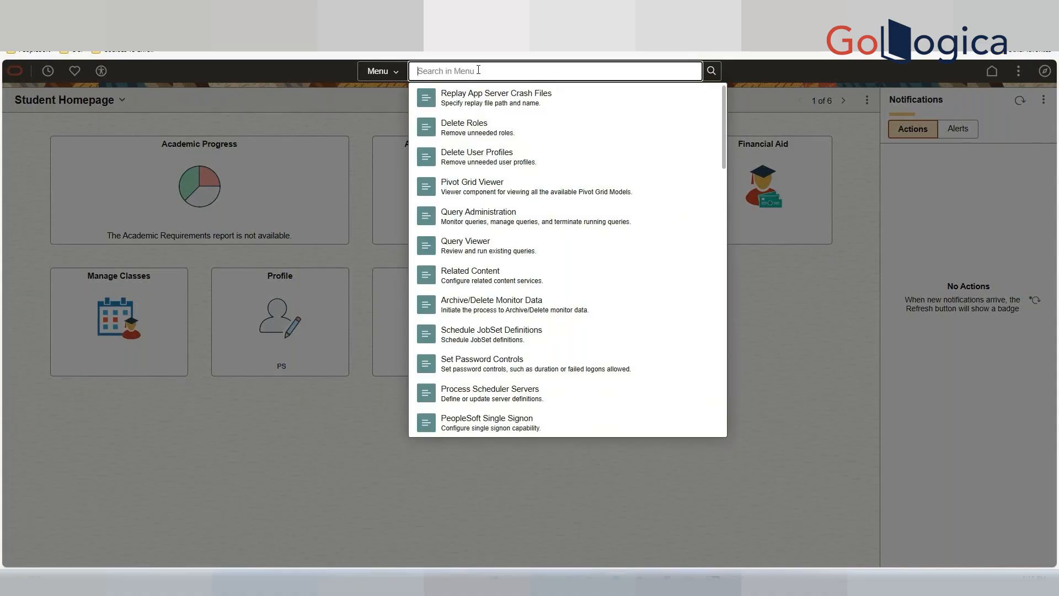
pyautogui.write('user')
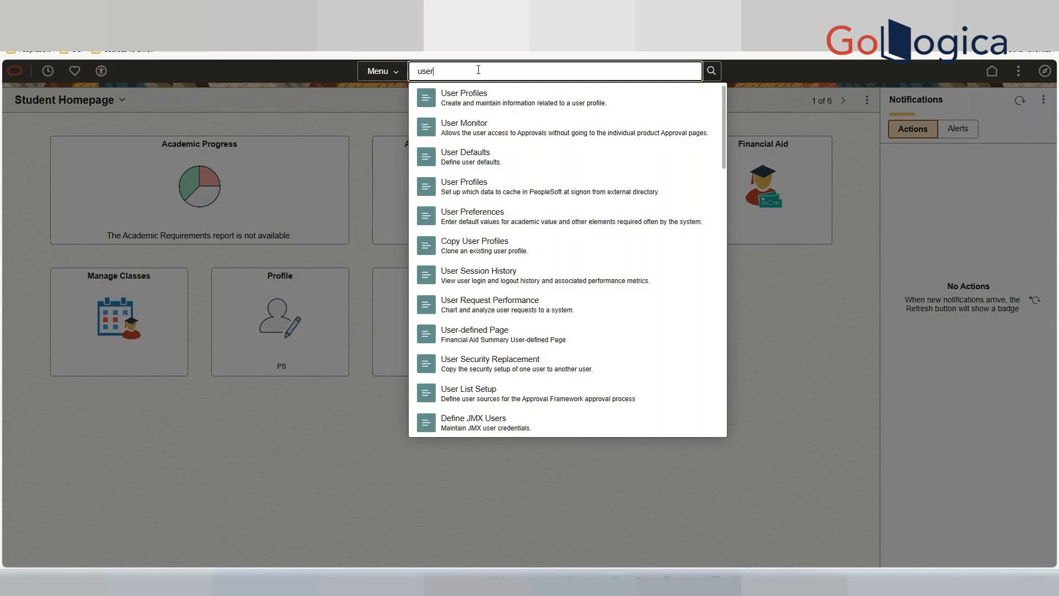
pyautogui.press('BackSpace')
pyautogui.press('BackSpace')
pyautogui.press('BackSpace')
pyautogui.press('BackSpace')
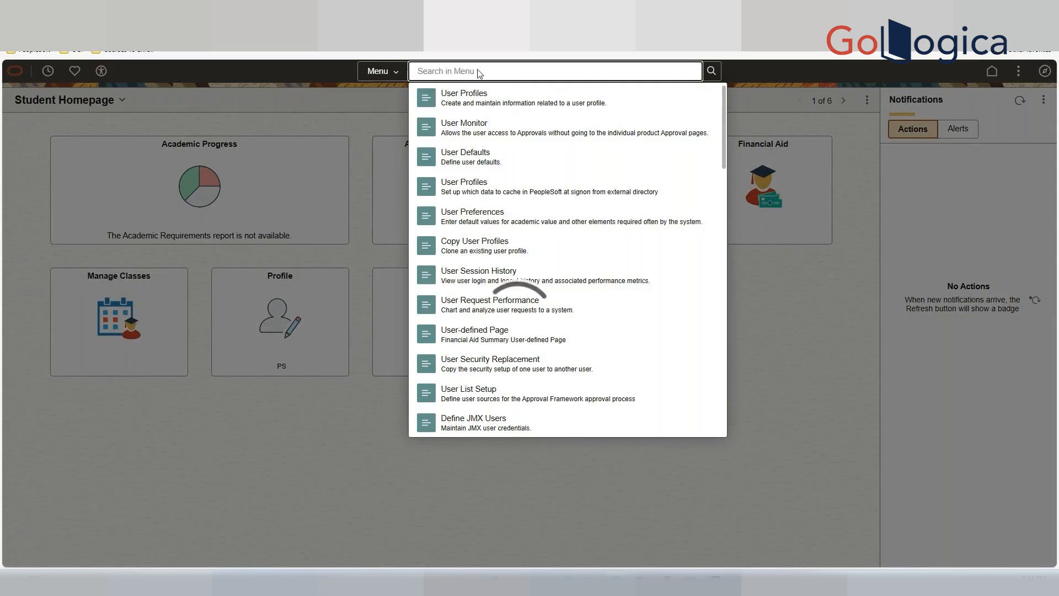
pyautogui.write('query')
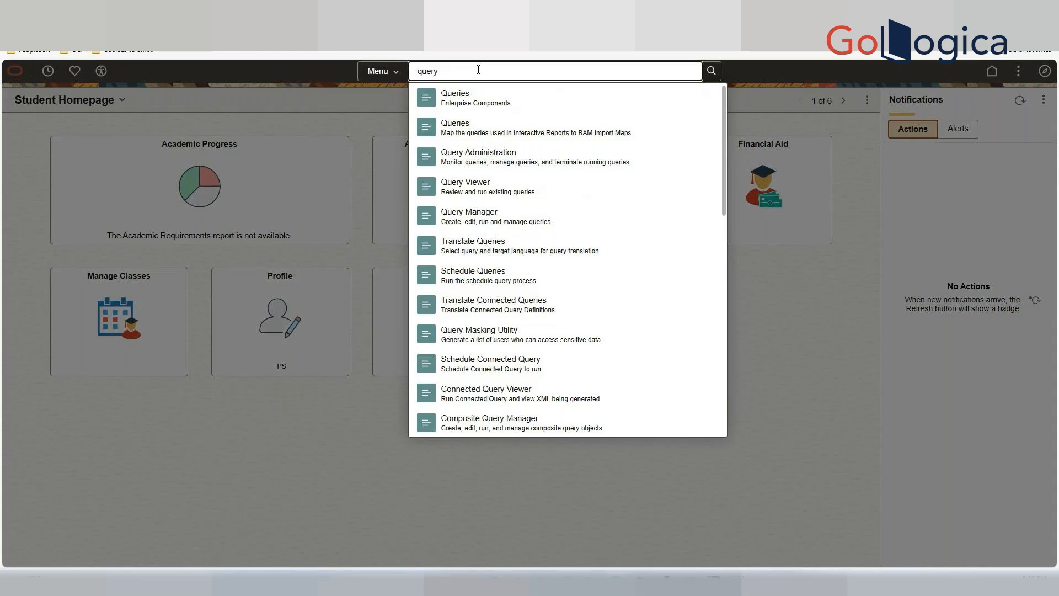
pyautogui.write('re')
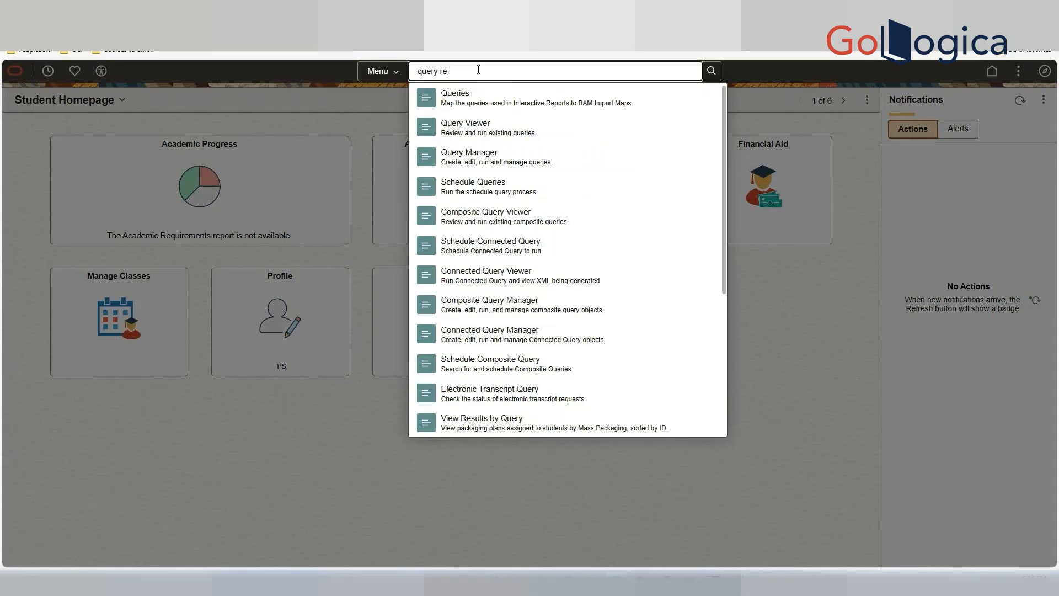
pyautogui.write('port')
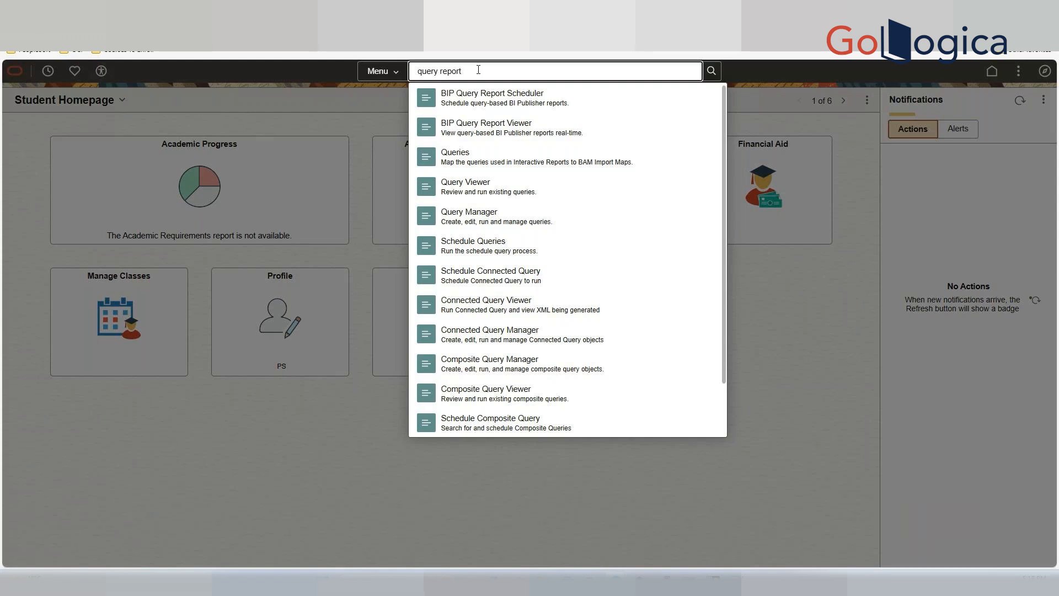
# Search the menu for enrol and open Enrollment Certification.
pyautogui.press('BackSpace')
pyautogui.press('BackSpace')
pyautogui.press('BackSpace')
pyautogui.press('BackSpace')
pyautogui.press('BackSpace')
pyautogui.press('BackSpace')
pyautogui.press('BackSpace')
pyautogui.press('BackSpace')
pyautogui.press('BackSpace')
pyautogui.press('BackSpace')
pyautogui.press('BackSpace')
pyautogui.write('enrol')
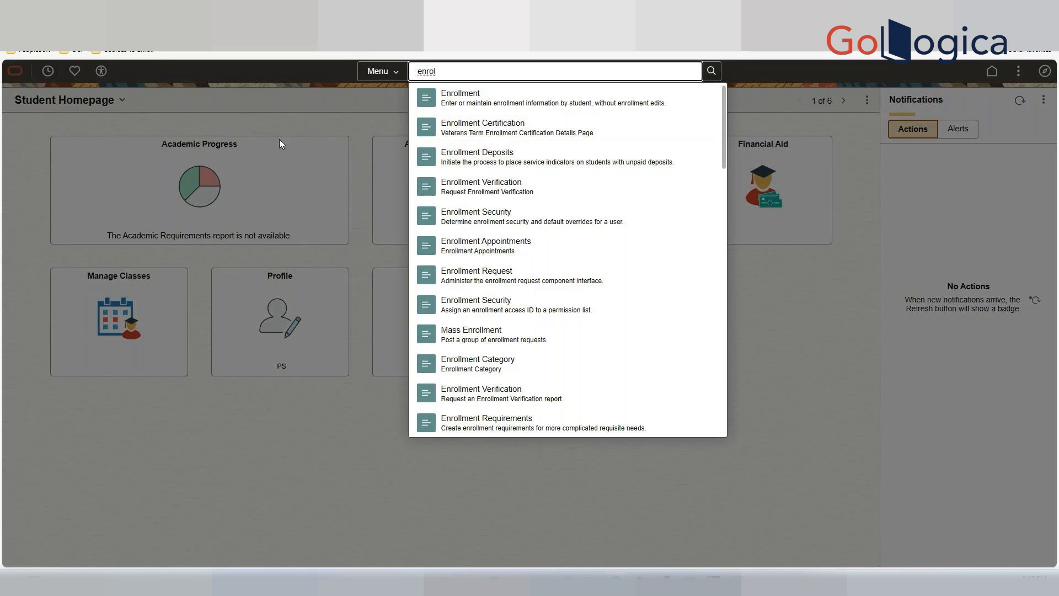
pyautogui.click(502, 128)
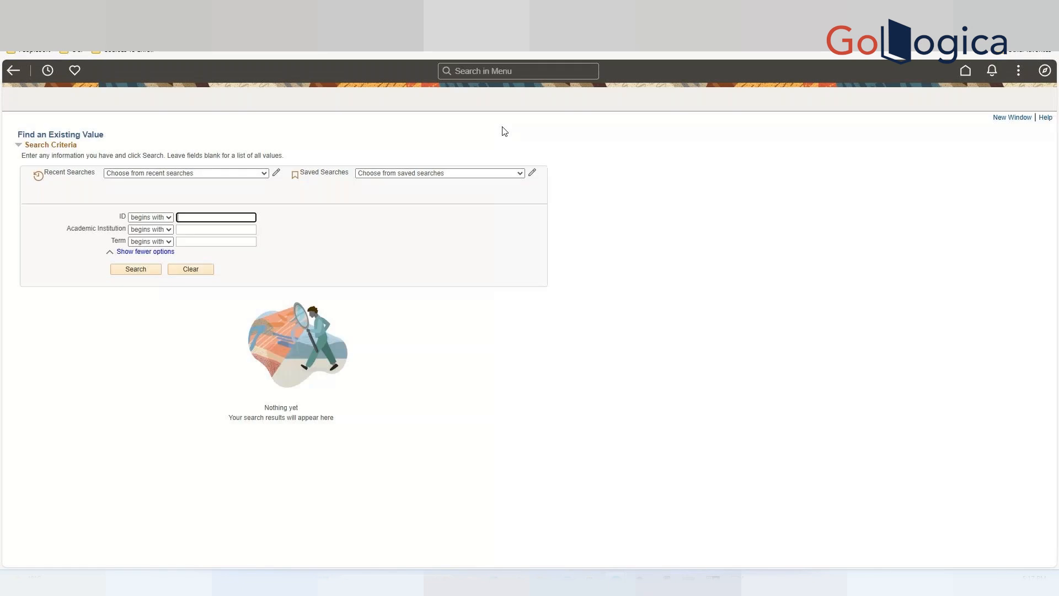
# Search Enrollment Certification records and open the second student's term record.
pyautogui.click(133, 270)
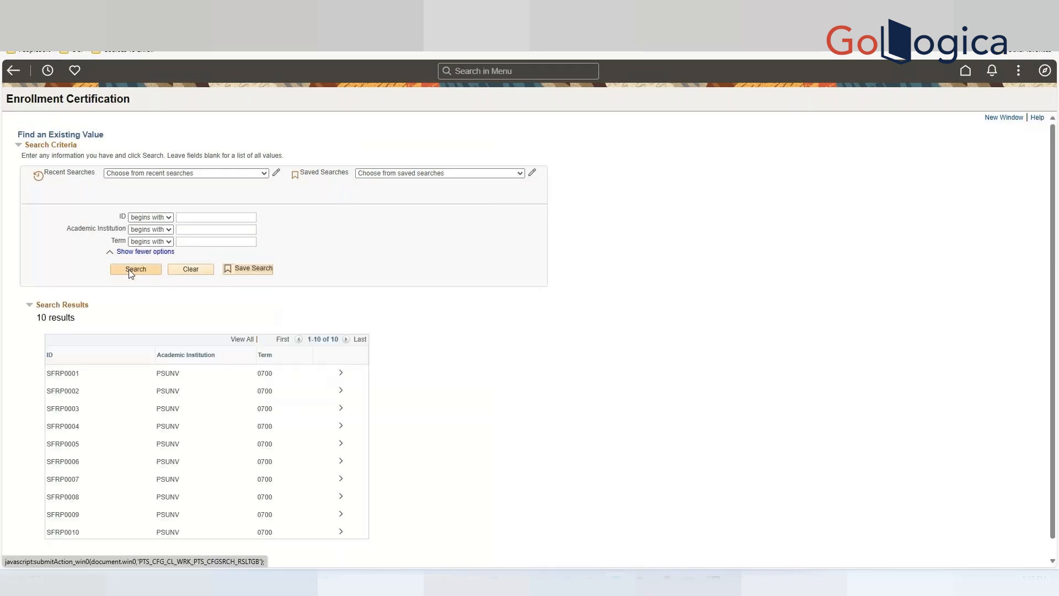
pyautogui.scroll(-1, 184, 399)
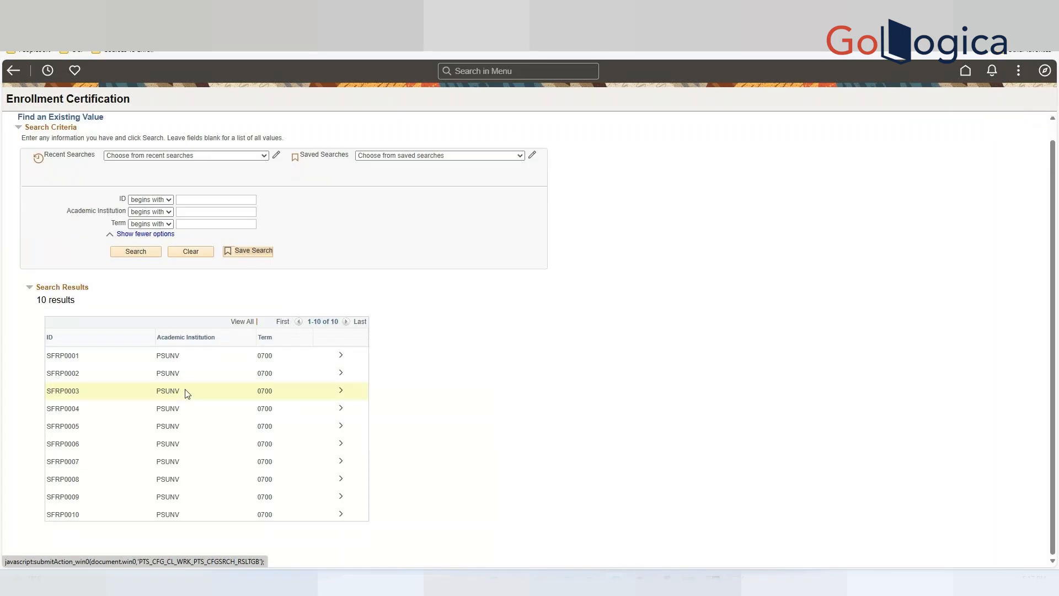
pyautogui.click(87, 378)
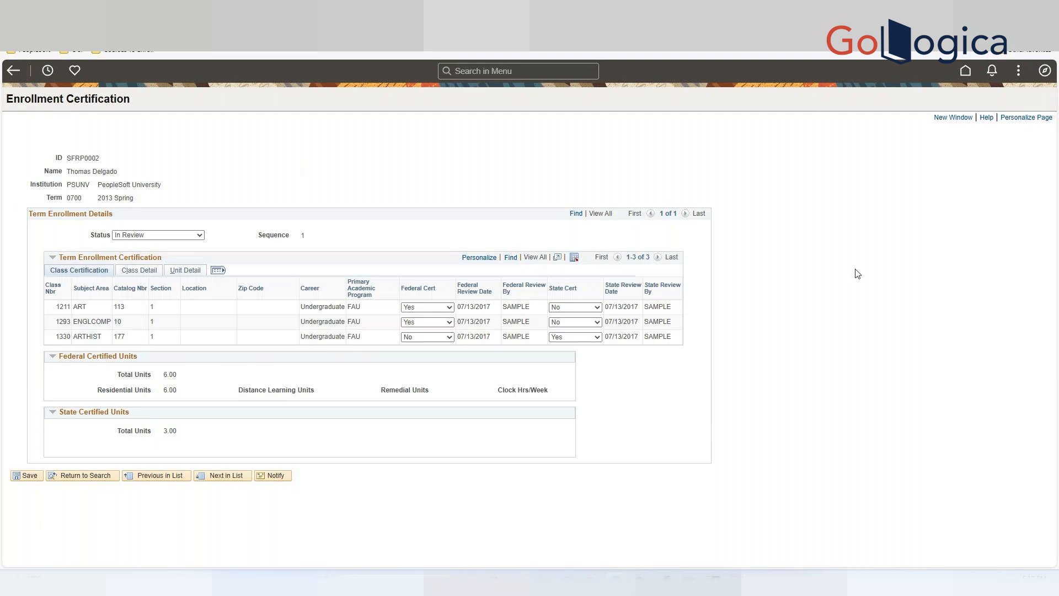
# Search the menu for deploy search and open Deploy Search Objects.
pyautogui.click(523, 69)
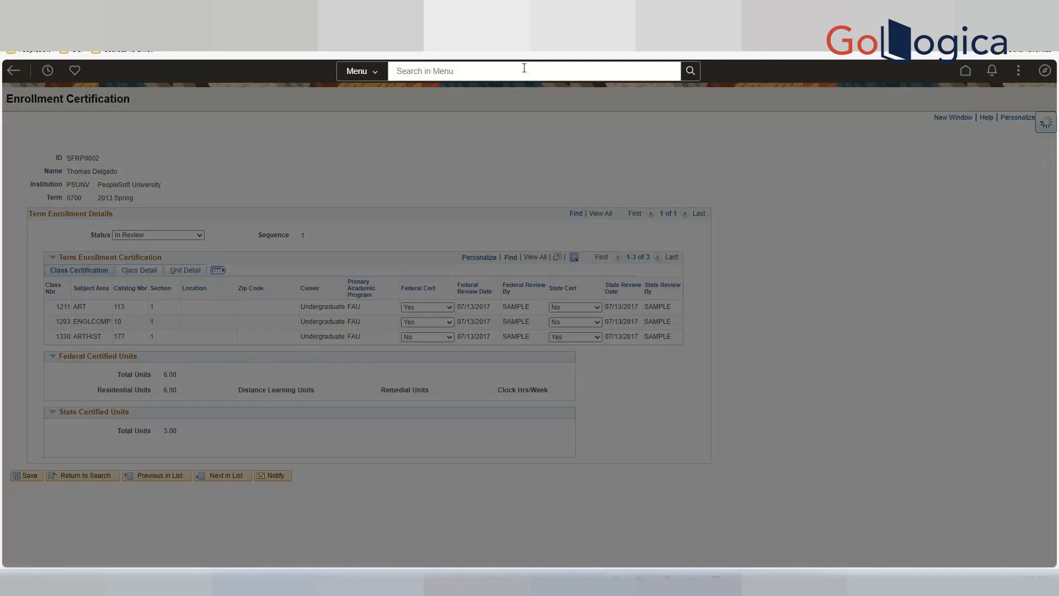
pyautogui.write('deploy')
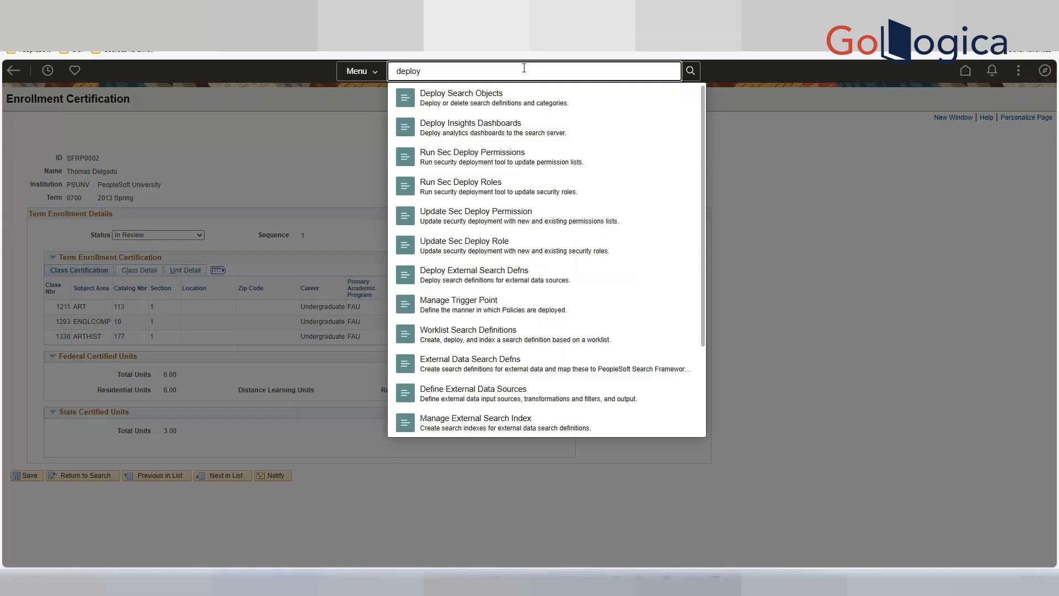
pyautogui.write(' searc')
pyautogui.click(485, 101)
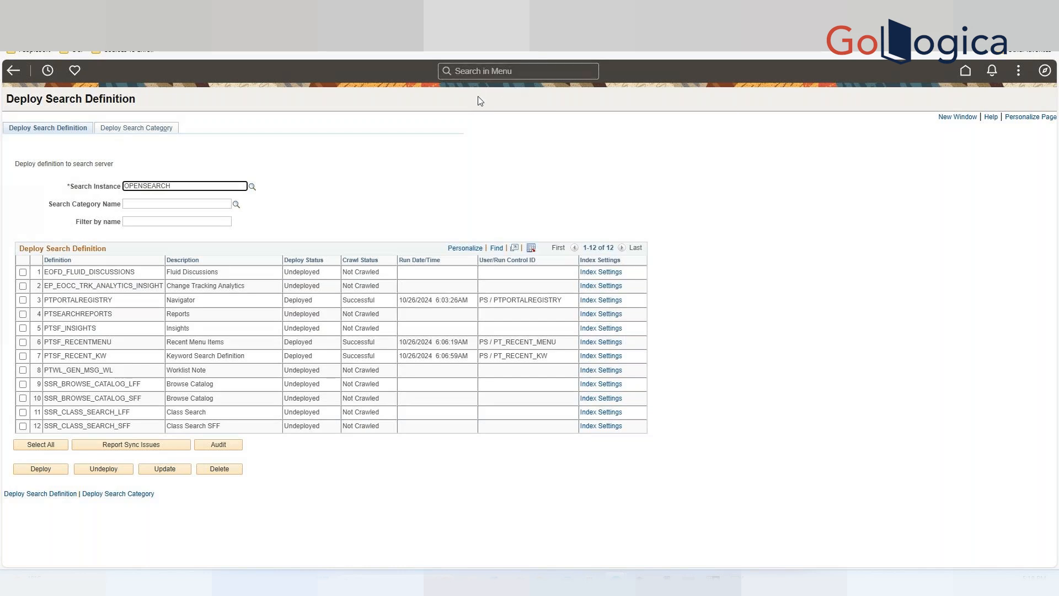
# Switch to Notepad++, open the questions file tab and start a new line after item 13.
pyautogui.click(474, 74)
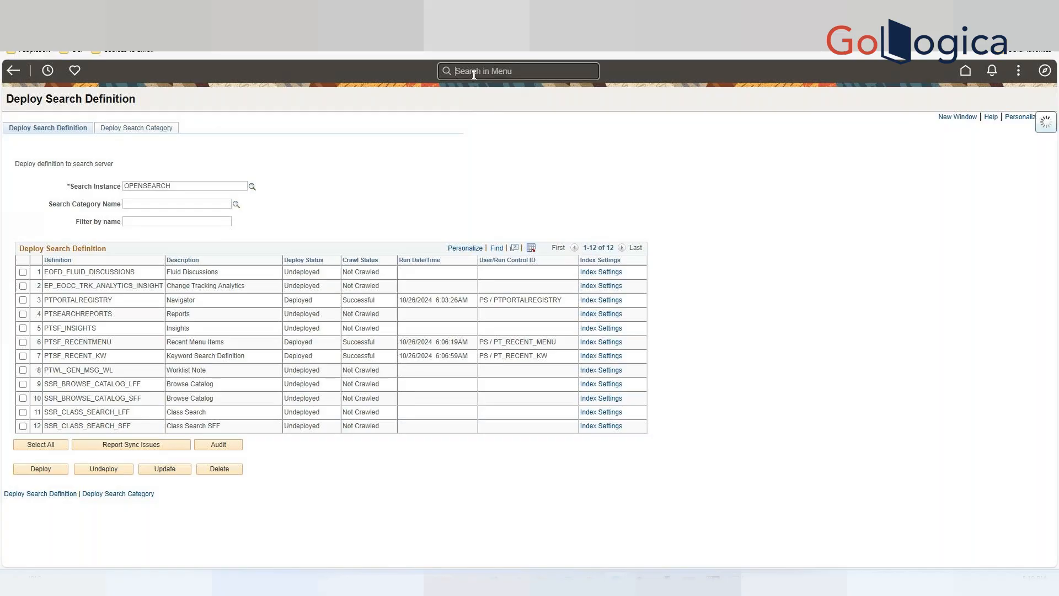
pyautogui.click(305, 75)
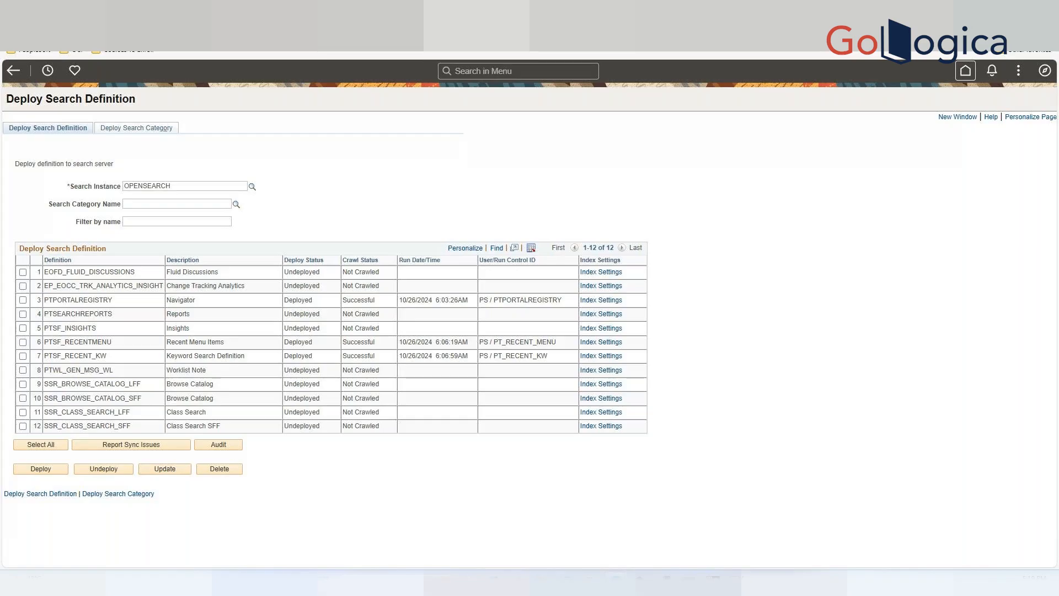
pyautogui.hotkey('alt', 'Tab')
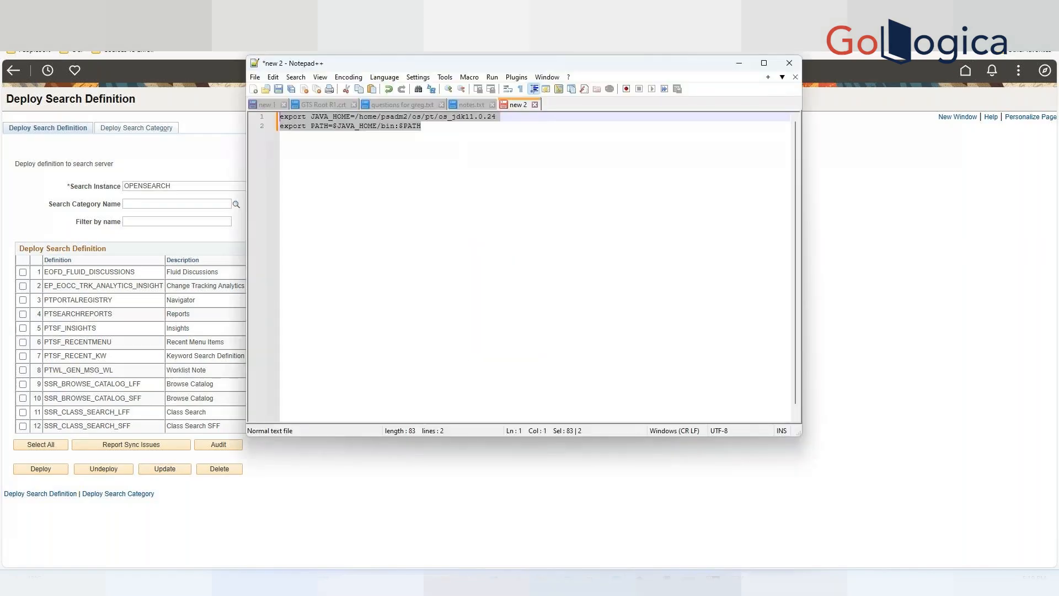
pyautogui.click(409, 105)
pyautogui.click(412, 342)
pyautogui.press('Return')
pyautogui.press('Return')
# Add item 14 reading "Global search enabled? Why elastic search." to the questions list.
pyautogui.write('14. Ac')
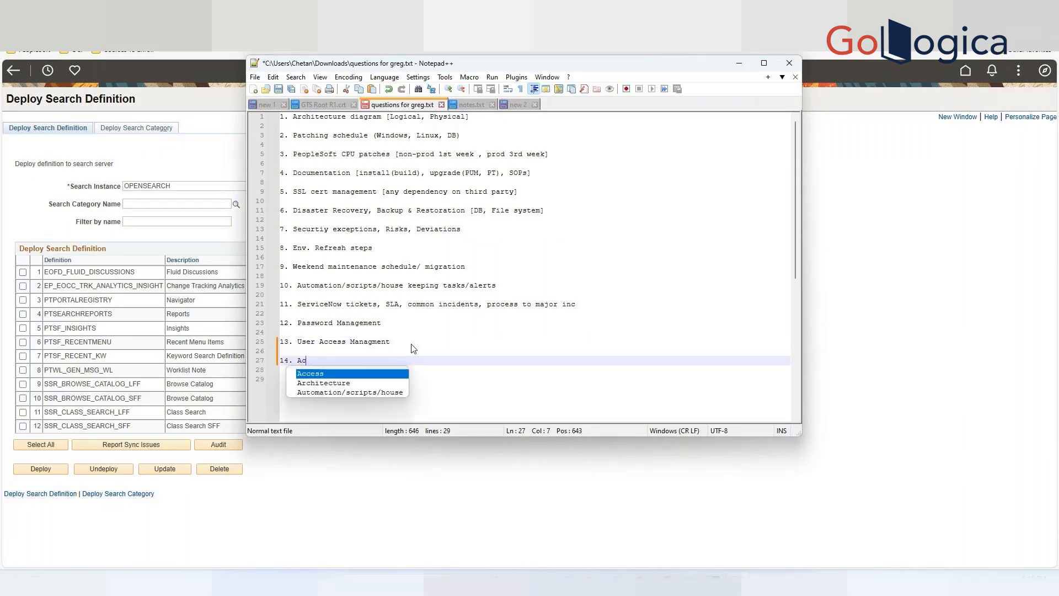
pyautogui.write('tiv')
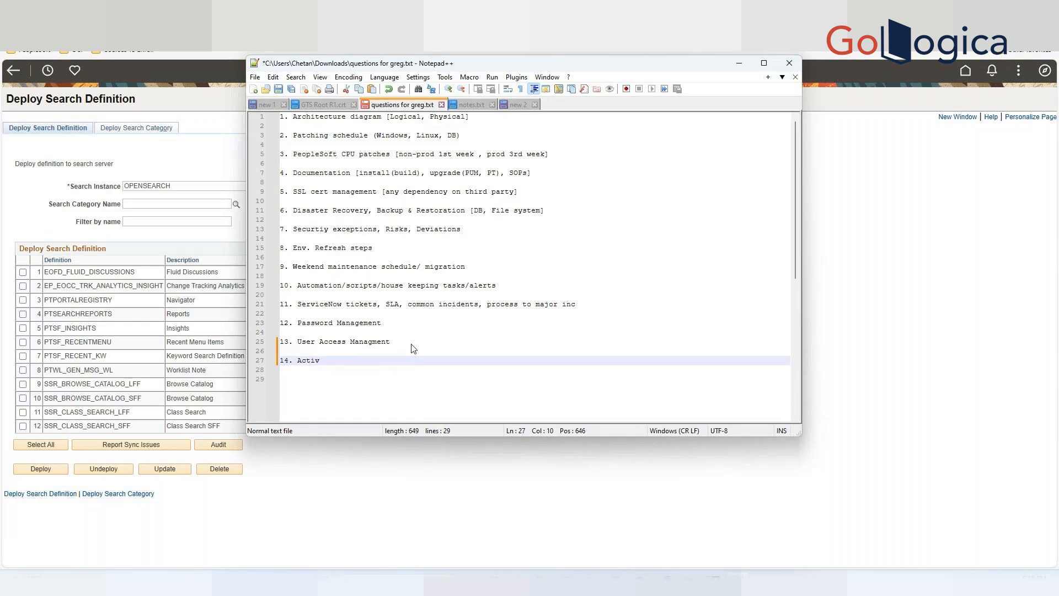
pyautogui.press('BackSpace')
pyautogui.press('BackSpace')
pyautogui.press('BackSpace')
pyautogui.press('BackSpace')
pyautogui.press('BackSpace')
pyautogui.press('BackSpace')
pyautogui.press('BackSpace')
pyautogui.write('Global searc henab')
pyautogui.press('BackSpace')
pyautogui.press('BackSpace')
pyautogui.press('BackSpace')
pyautogui.press('BackSpace')
pyautogui.write('h e')
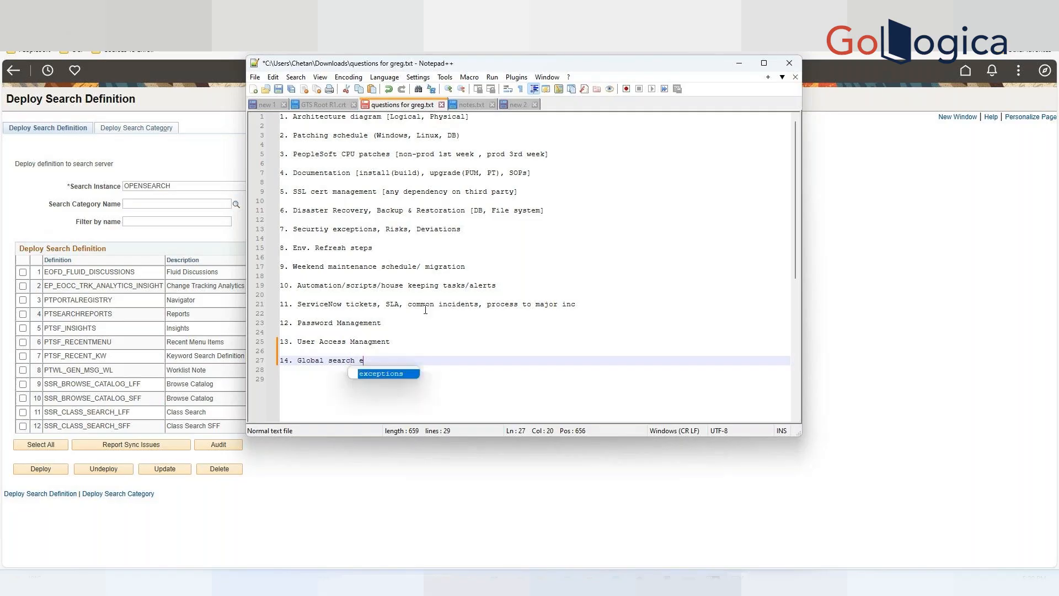
pyautogui.write('nabled')
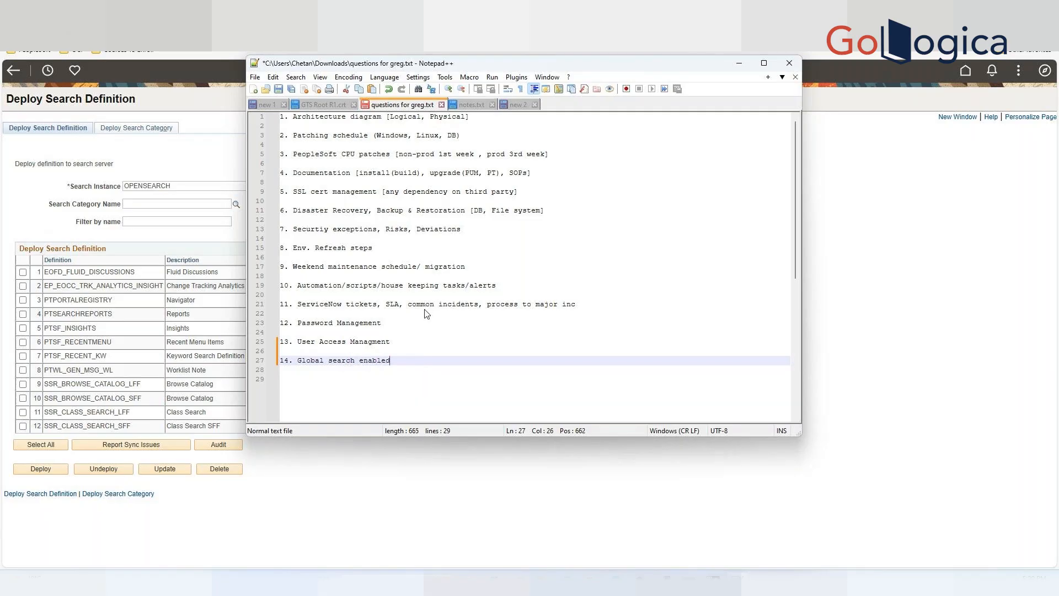
pyautogui.write('? What is')
pyautogui.press('BackSpace')
pyautogui.press('BackSpace')
pyautogui.press('BackSpace')
pyautogui.press('BackSpace')
pyautogui.press('BackSpace')
pyautogui.press('BackSpace')
pyautogui.write('y e')
pyautogui.write('sas')
pyautogui.press('BackSpace')
pyautogui.press('BackSpace')
pyautogui.press('BackSpace')
pyautogui.write('astic se')
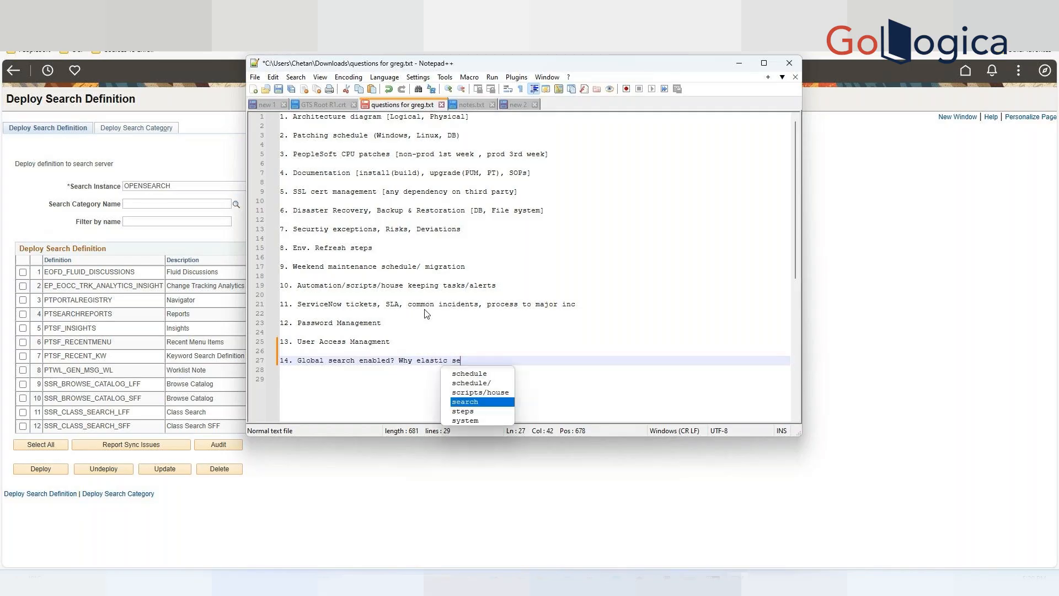
pyautogui.write('rcah.')
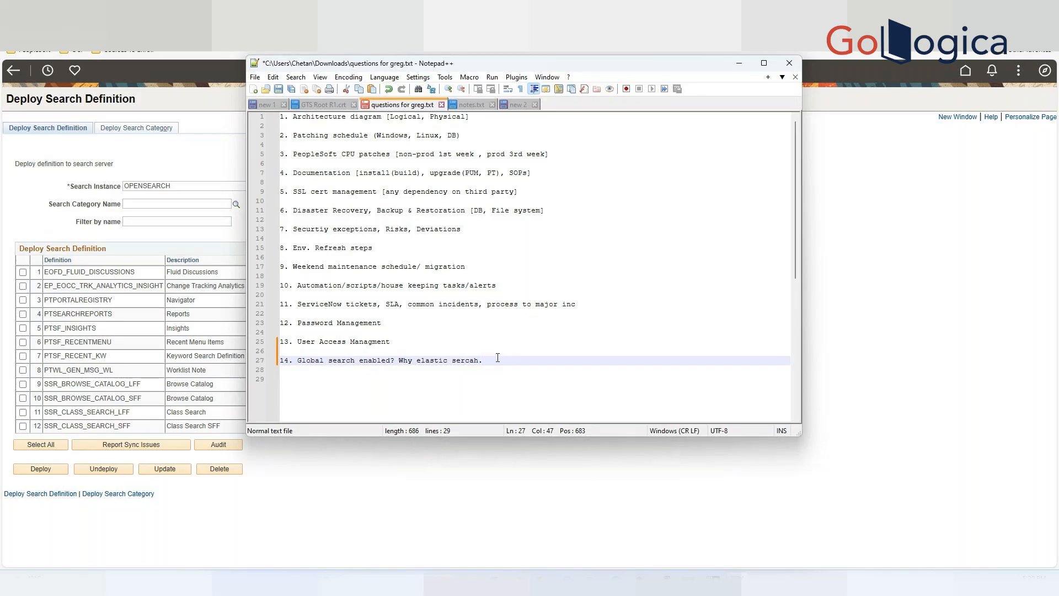
pyautogui.press('BackSpace')
pyautogui.press('Left')
pyautogui.press('Left')
pyautogui.write('a')
pyautogui.press('Right')
# Add item 15 reading "RBAC Roll based access control" below it.
pyautogui.press('Return')
pyautogui.press('Return')
pyautogui.write('15 RBAC ')
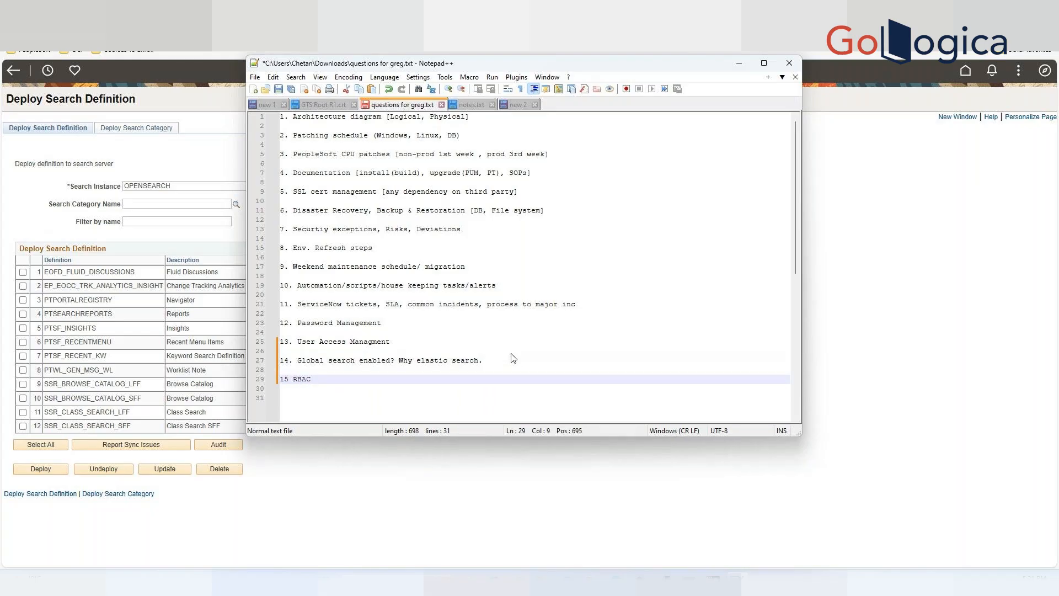
pyautogui.write('Roll based access control')
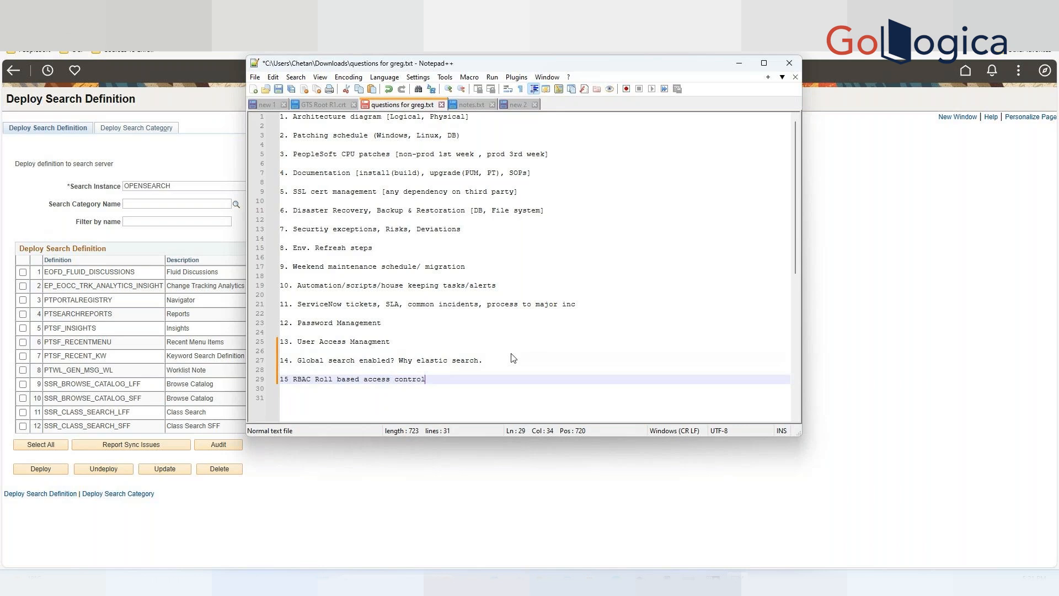
# Save the questions file and return to the PeopleSoft browser window.
pyautogui.click(644, 277)
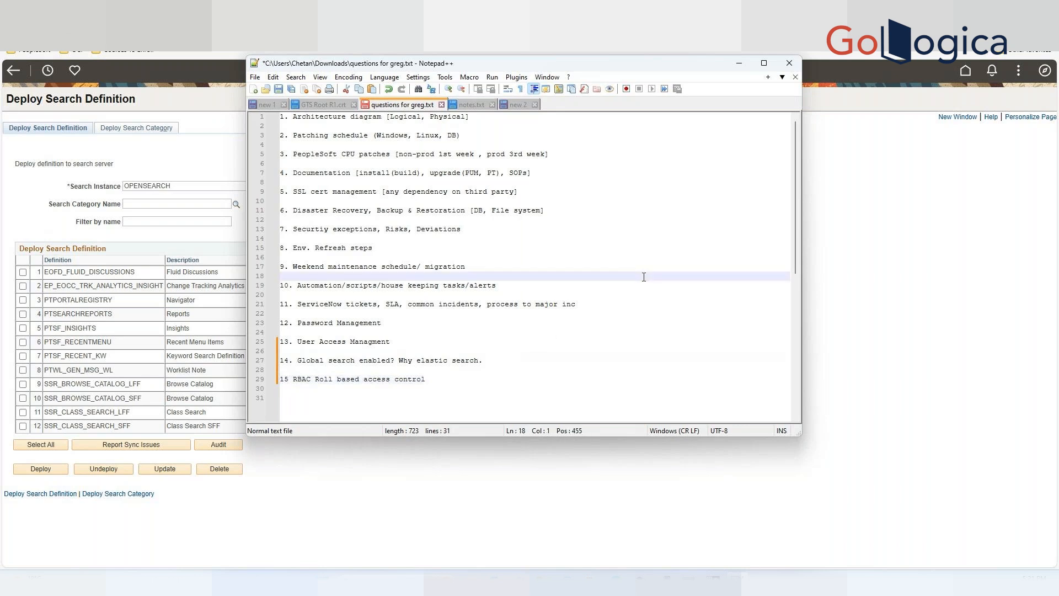
pyautogui.click(279, 89)
pyautogui.click(451, 229)
pyautogui.click(699, 285)
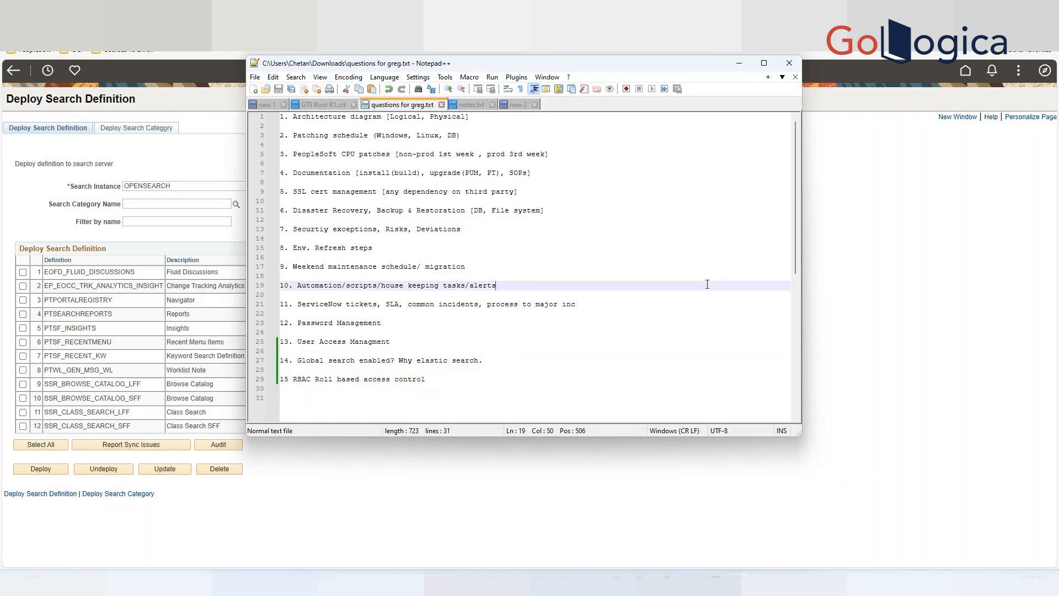
pyautogui.click(890, 209)
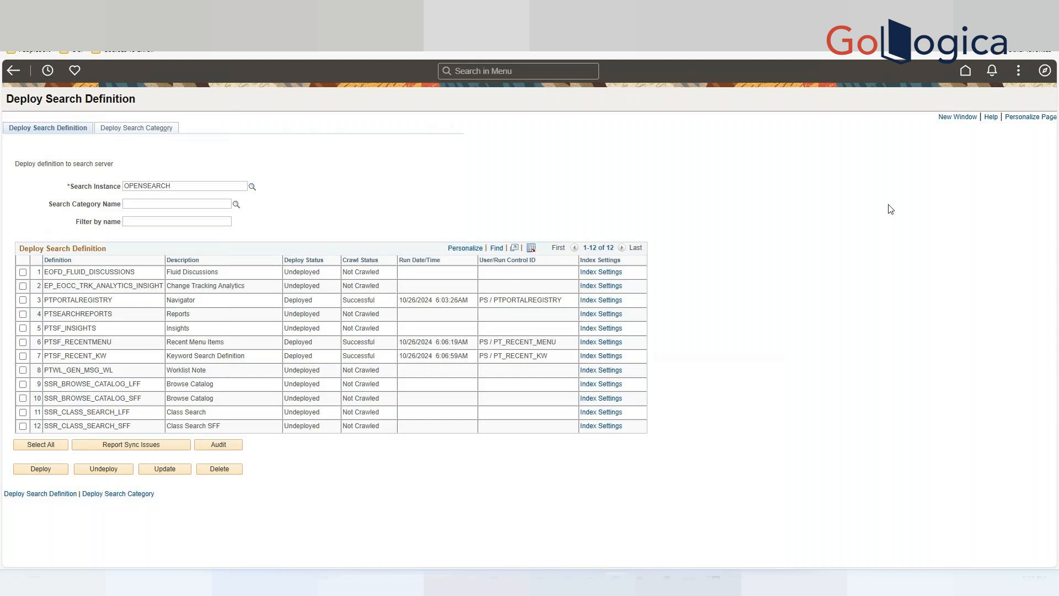
# Open and close the Recently Visited list and the NavBar panel.
pyautogui.click(46, 72)
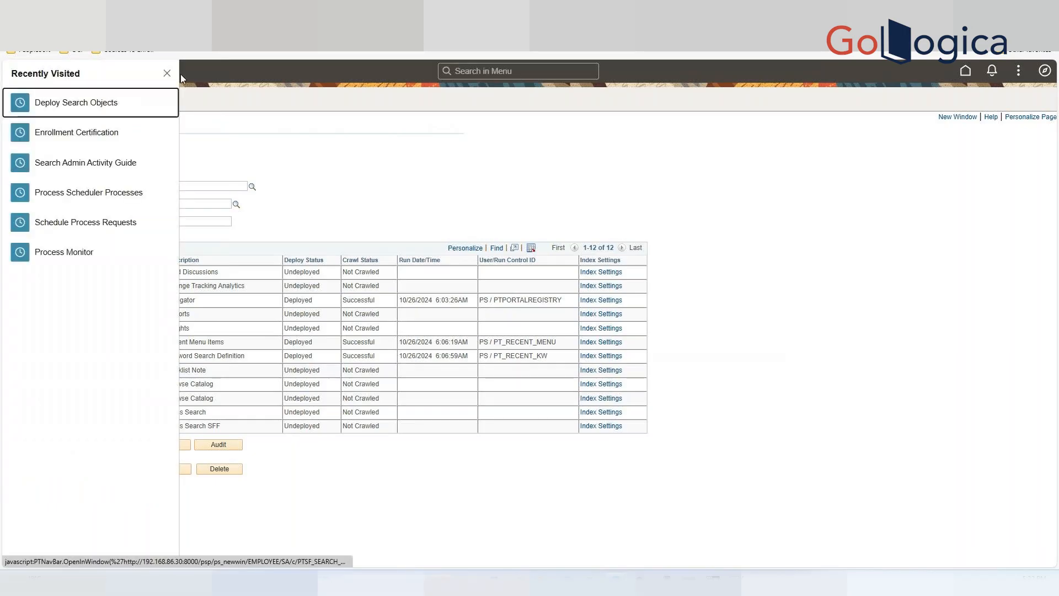
pyautogui.click(166, 77)
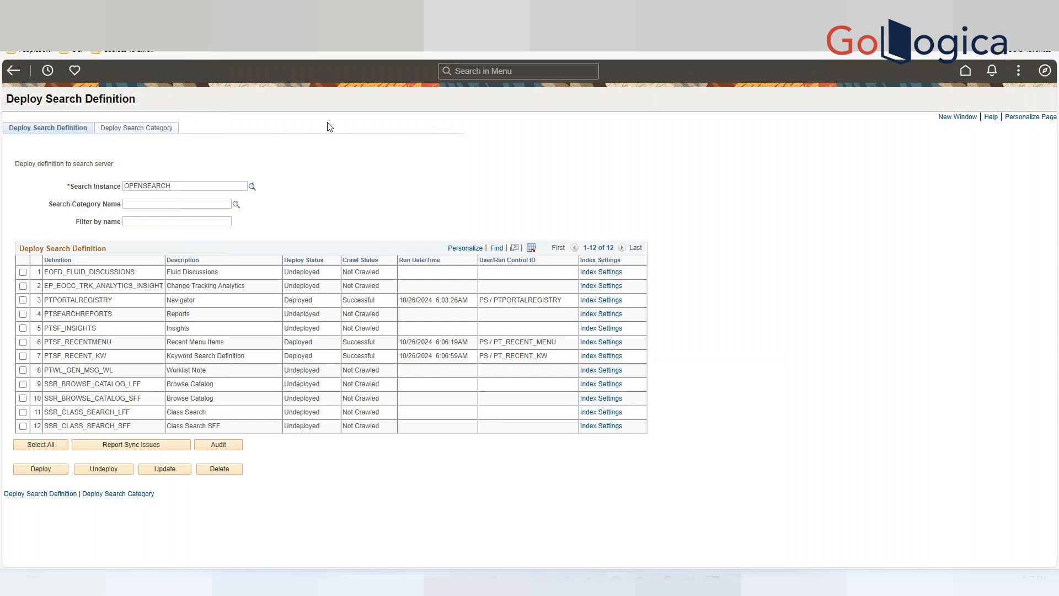
pyautogui.click(1045, 71)
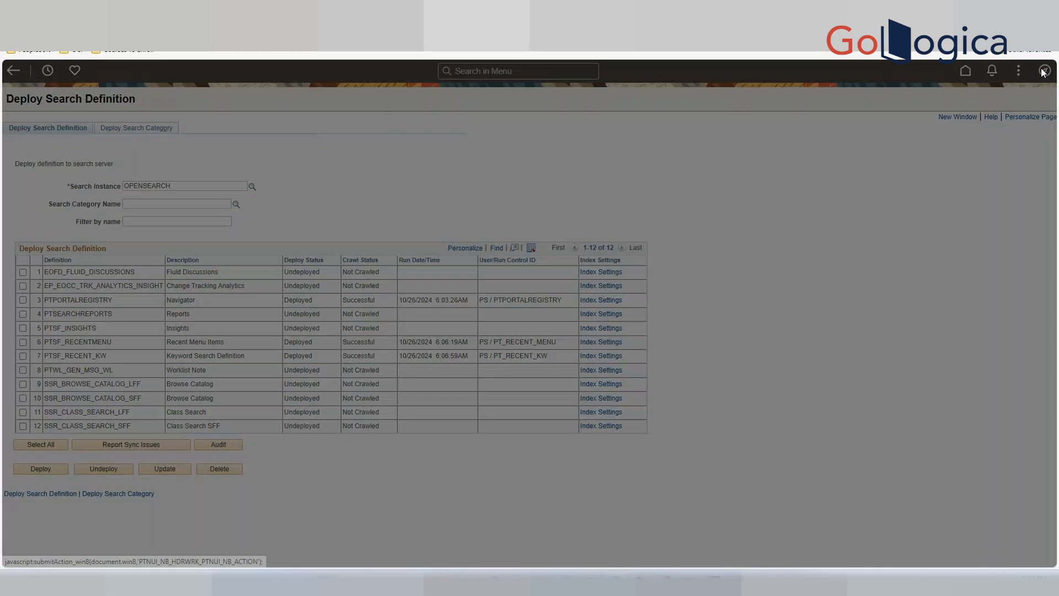
pyautogui.click(974, 208)
# Search the menu for process monitor and open Process Monitor.
pyautogui.click(507, 73)
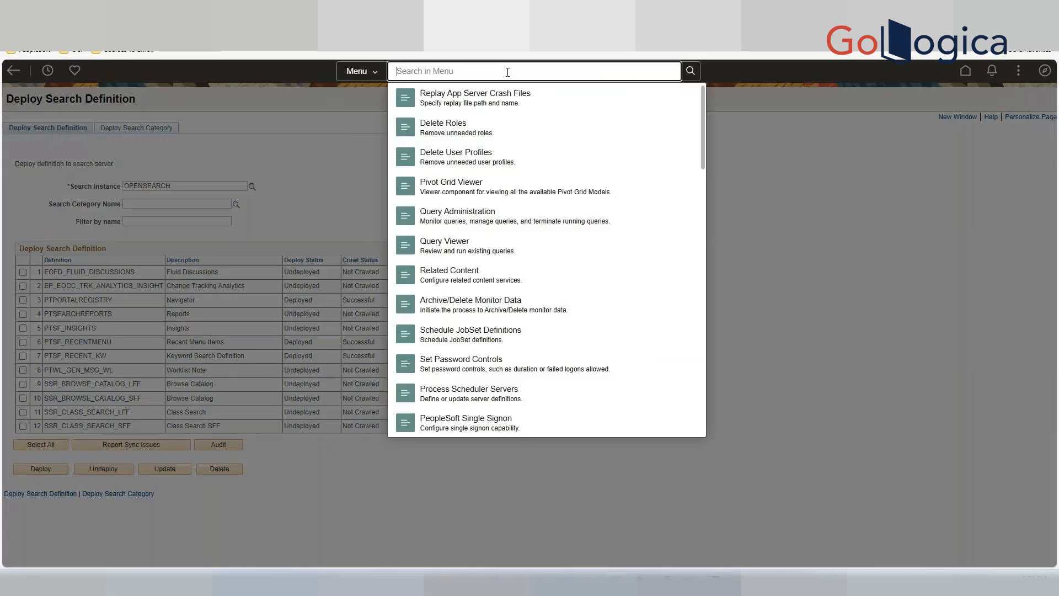
pyautogui.write('process monitor')
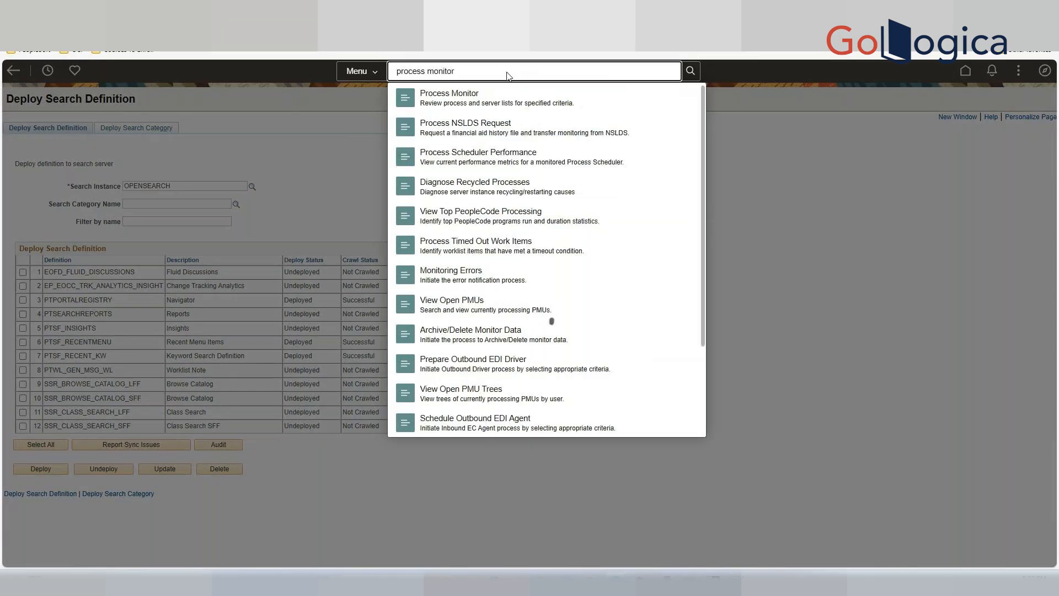
pyautogui.click(464, 107)
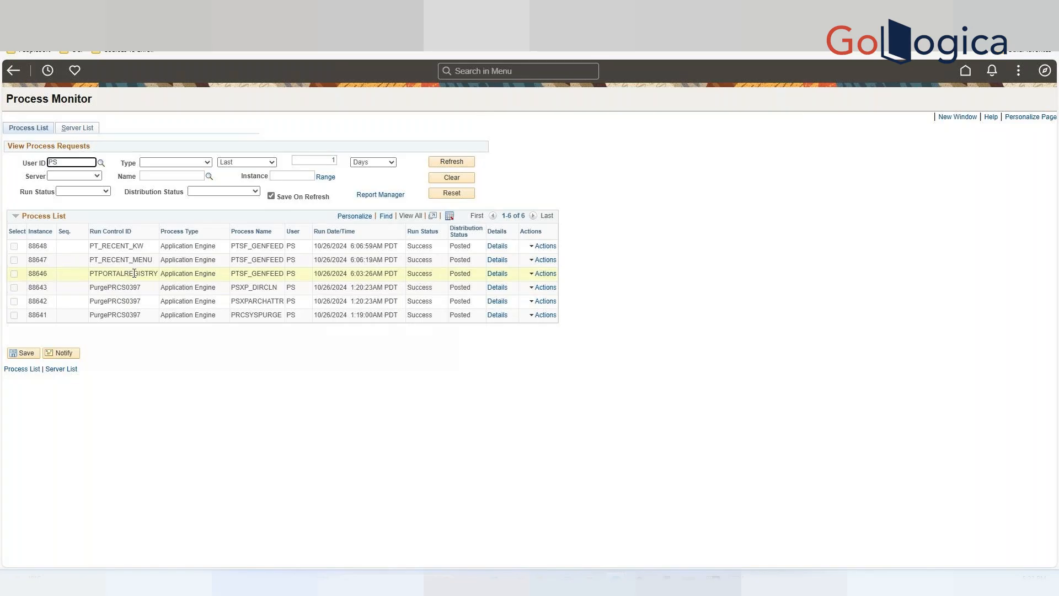
# Open the PTPORTALREGISTRY process details, view its log/trace stdout file, then close the dialogs.
pyautogui.click(495, 275)
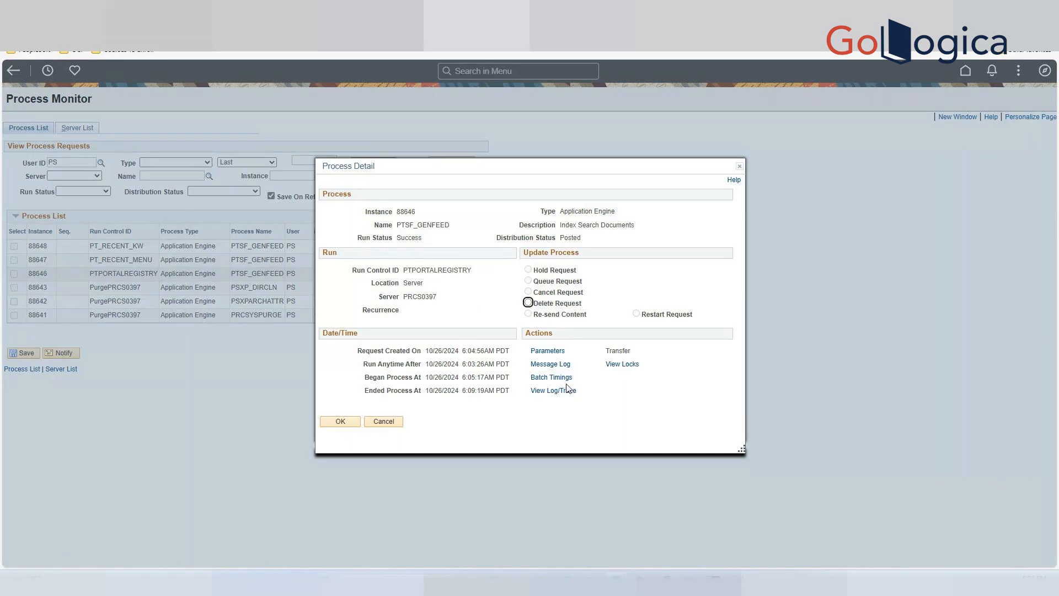
pyautogui.click(552, 394)
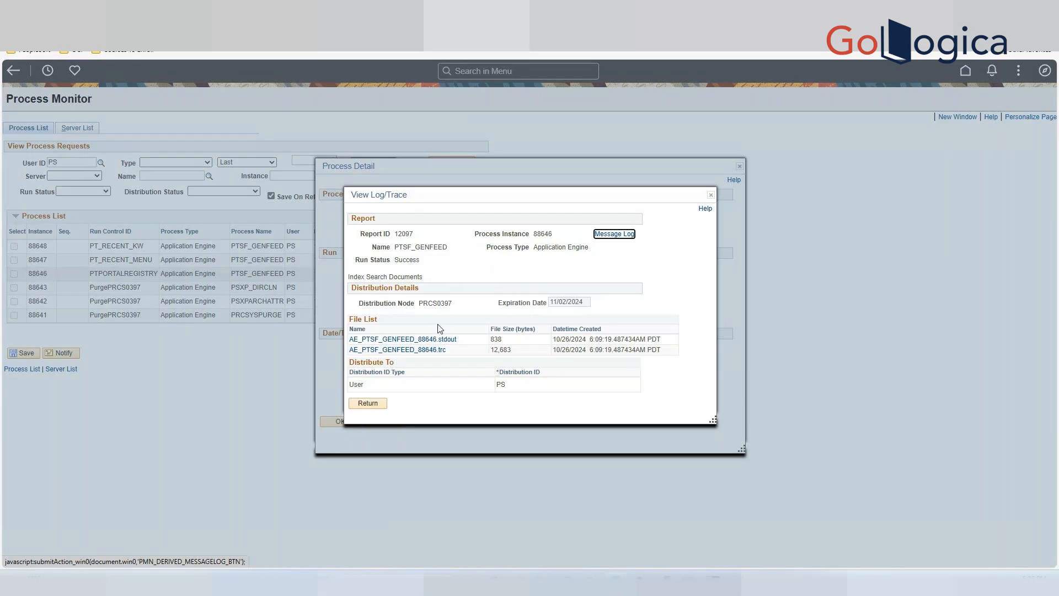
pyautogui.click(415, 340)
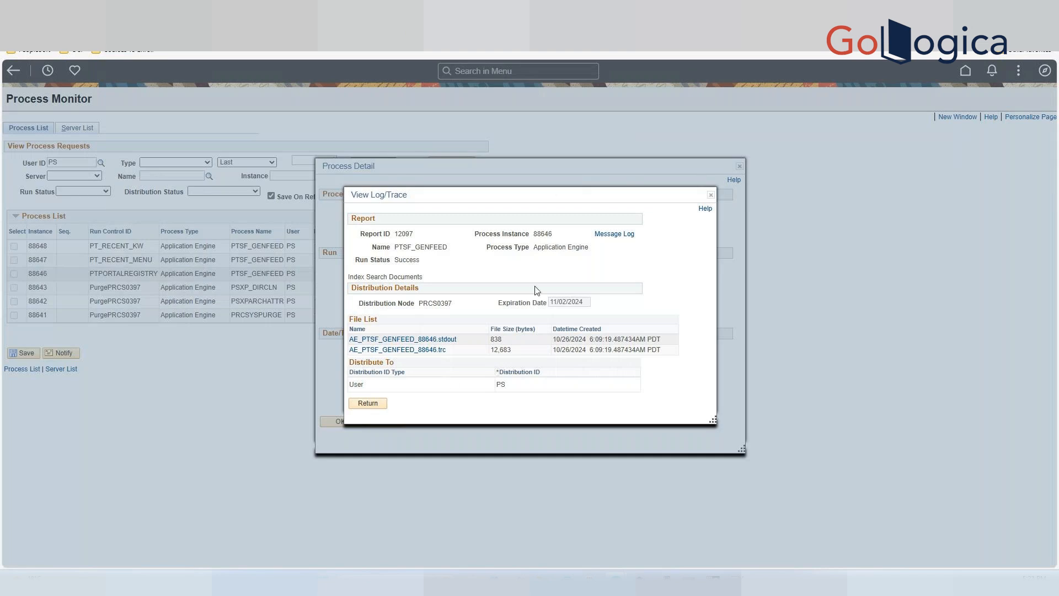
pyautogui.click(368, 404)
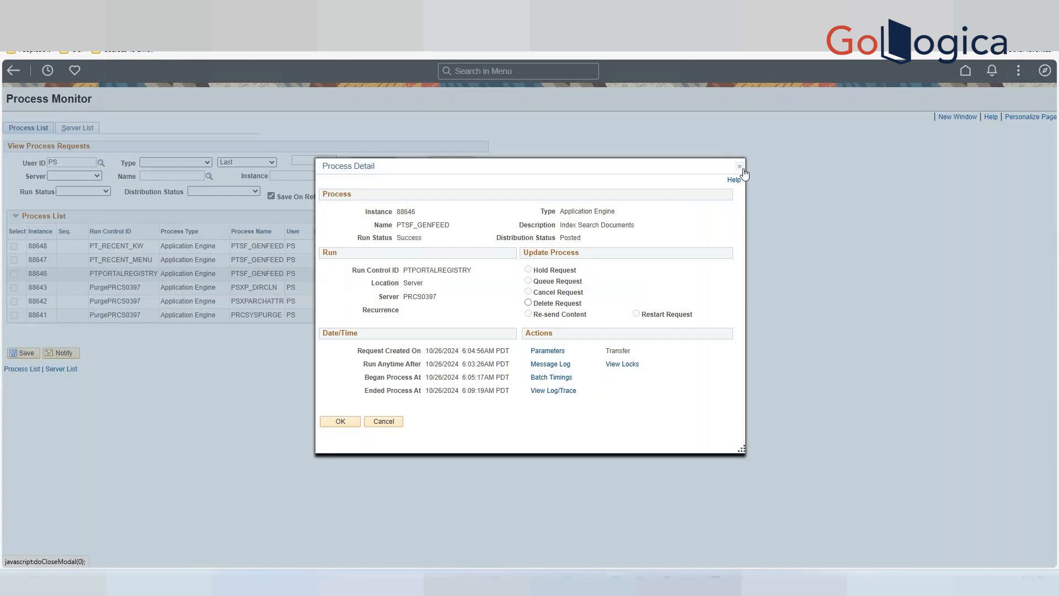
pyautogui.click(740, 166)
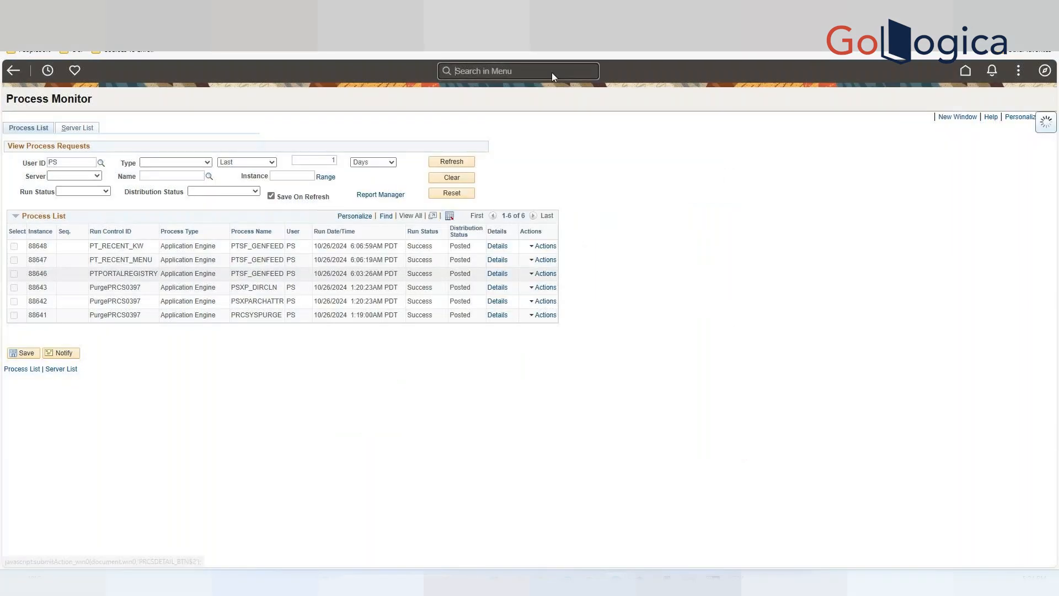
# Search the menu for report node, open Process Scheduler Report Nodes and open the PRCS0397 node.
pyautogui.click(551, 72)
pyautogui.write('repo')
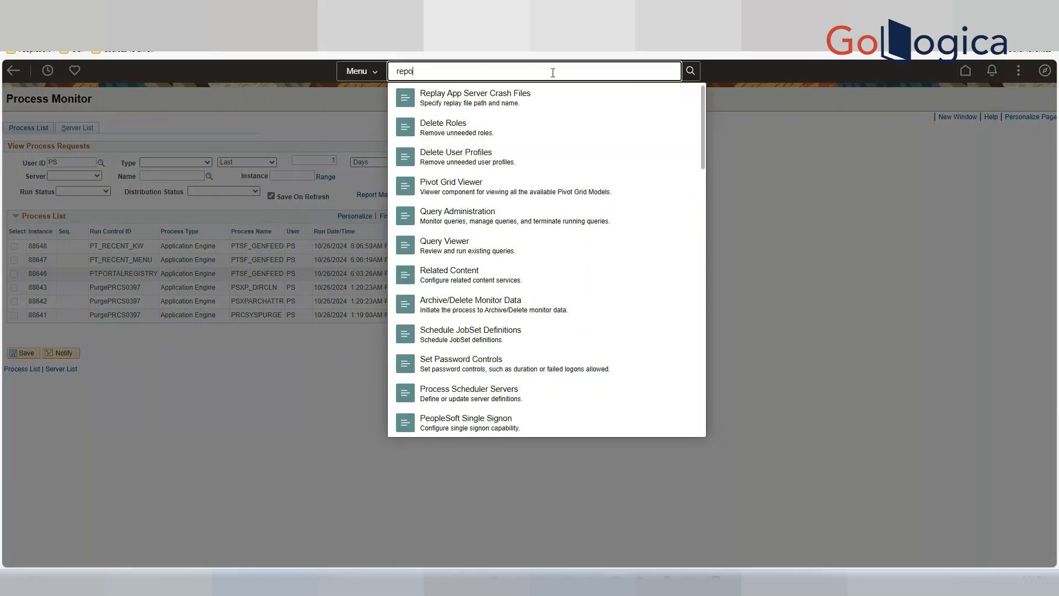
pyautogui.write('rt node')
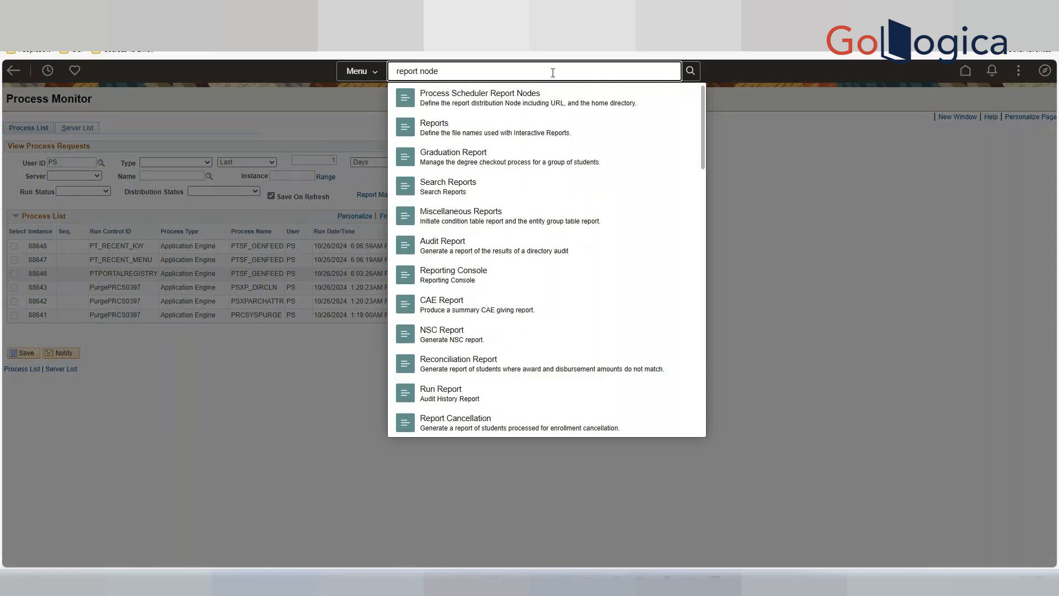
pyautogui.click(503, 102)
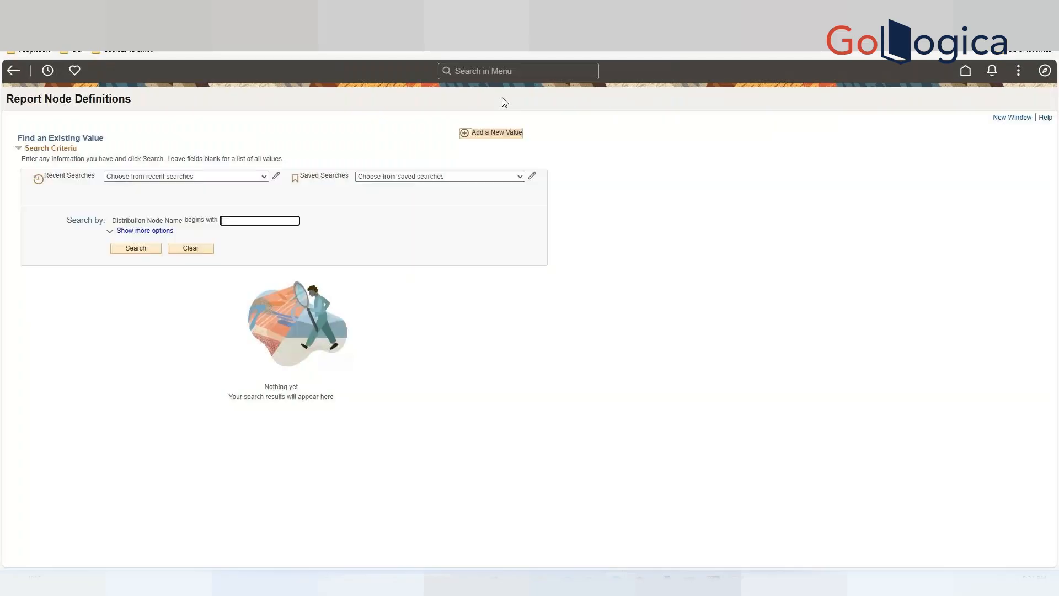
pyautogui.click(136, 249)
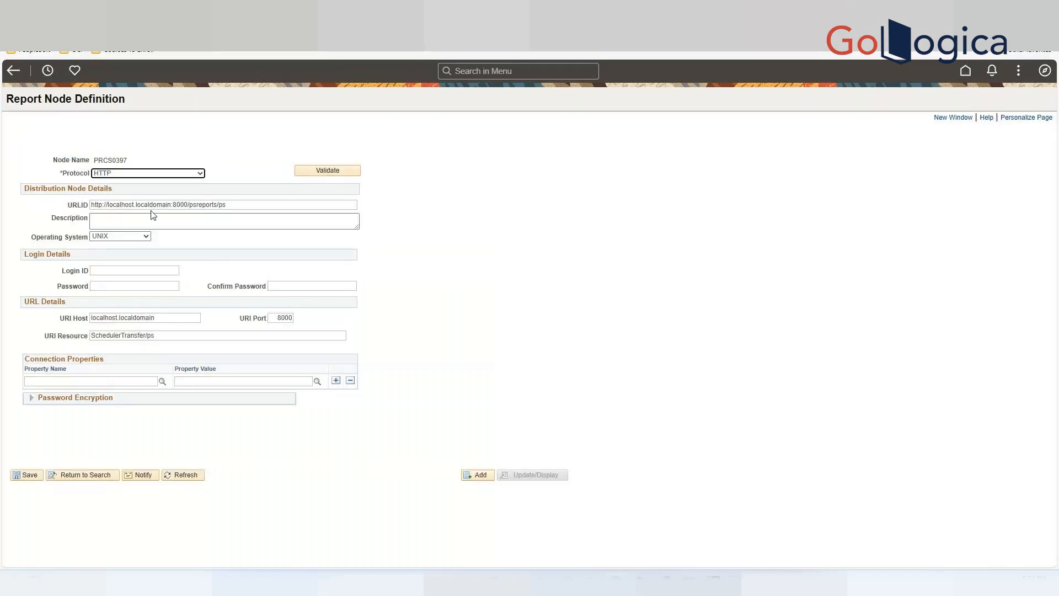
pyautogui.press('Tab')
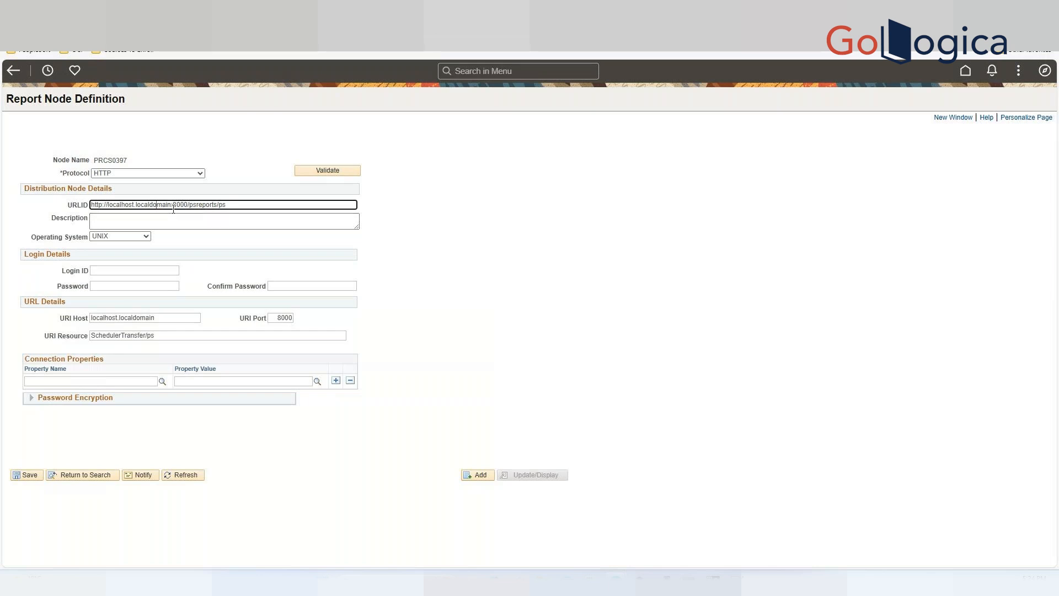
pyautogui.moveTo(172, 205); pyautogui.dragTo(108, 203)
pyautogui.press('BackSpace')
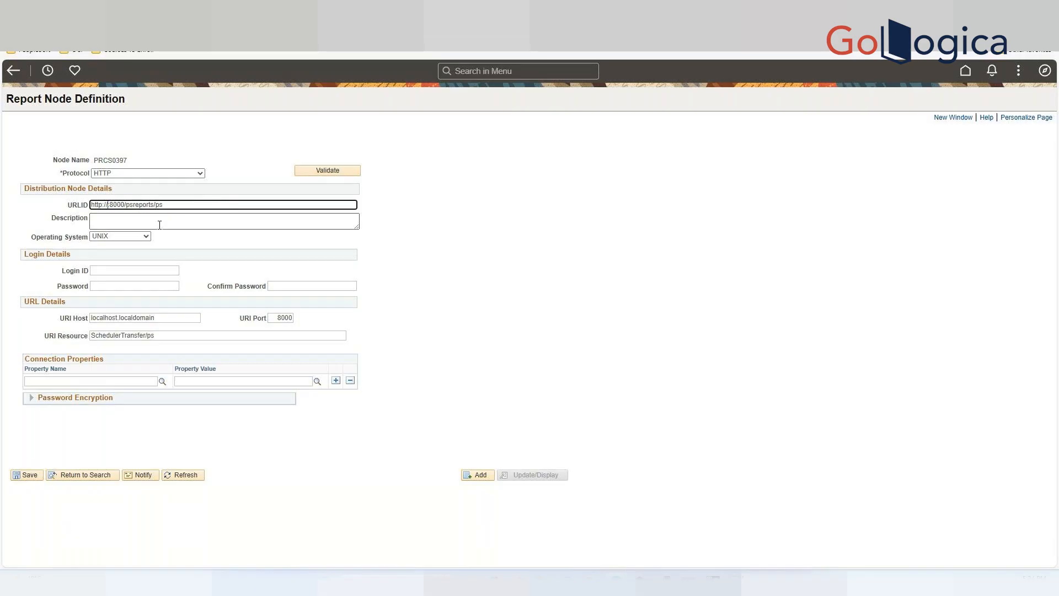
pyautogui.write('192.168.86.30')
pyautogui.click(171, 319)
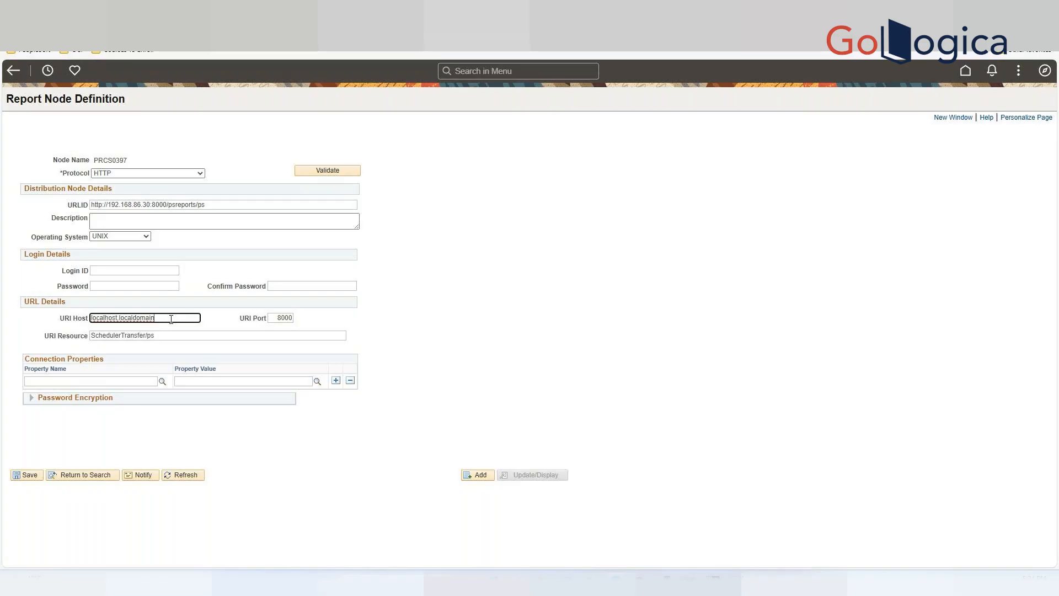
pyautogui.moveTo(171, 319); pyautogui.dragTo(77, 309)
pyautogui.click(499, 332)
pyautogui.click(23, 478)
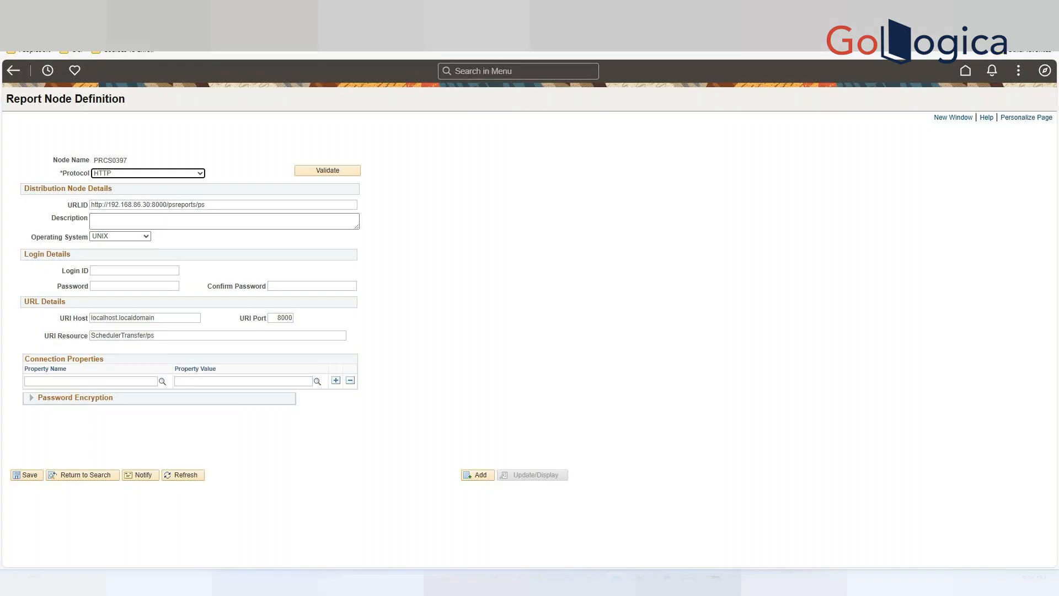
# Search the menu for process monitor and open Process Monitor.
pyautogui.click(500, 72)
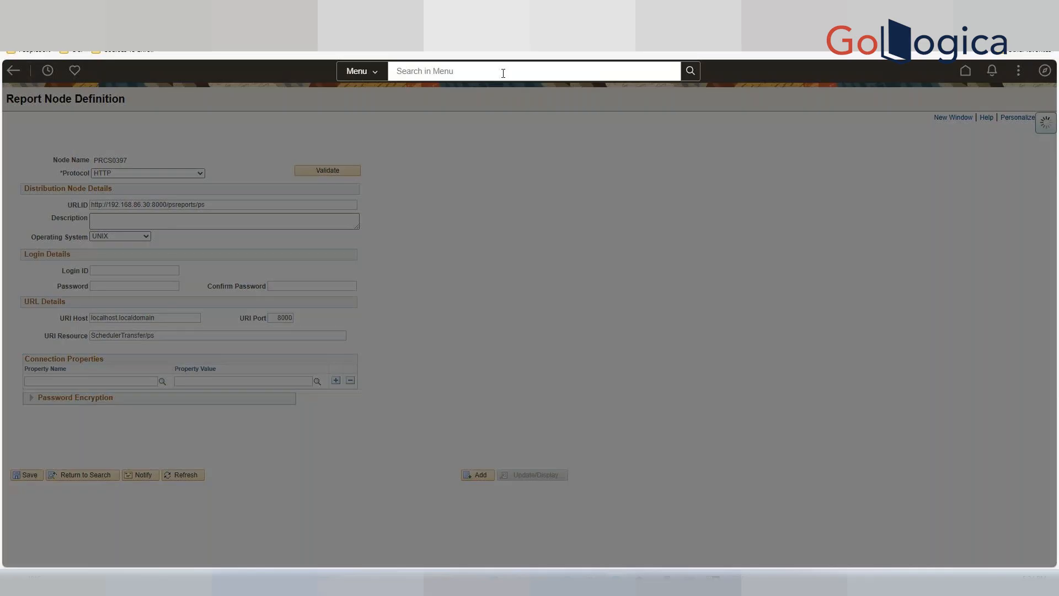
pyautogui.write('proce')
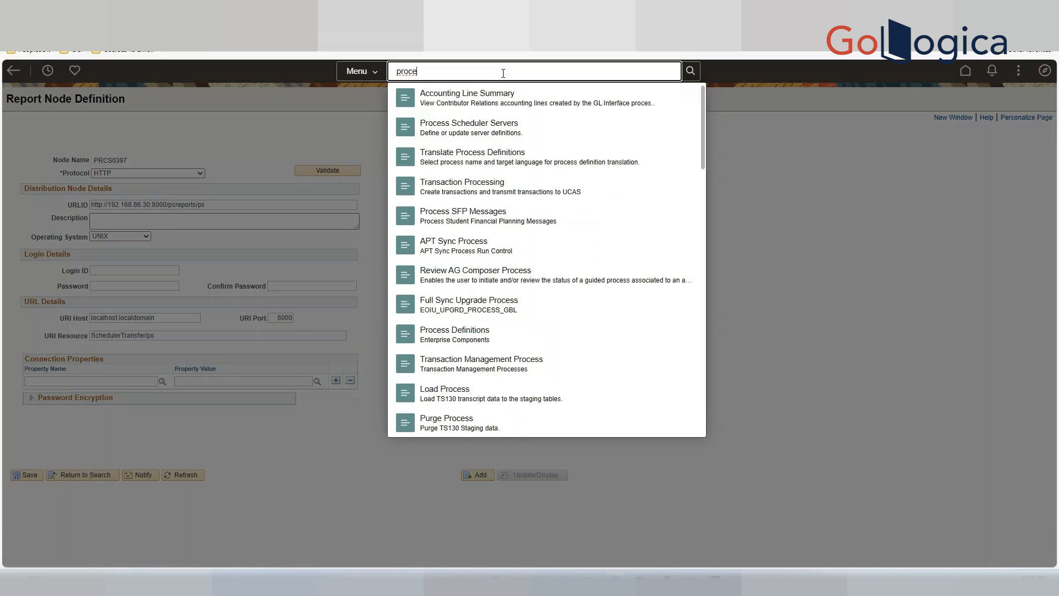
pyautogui.write('ss')
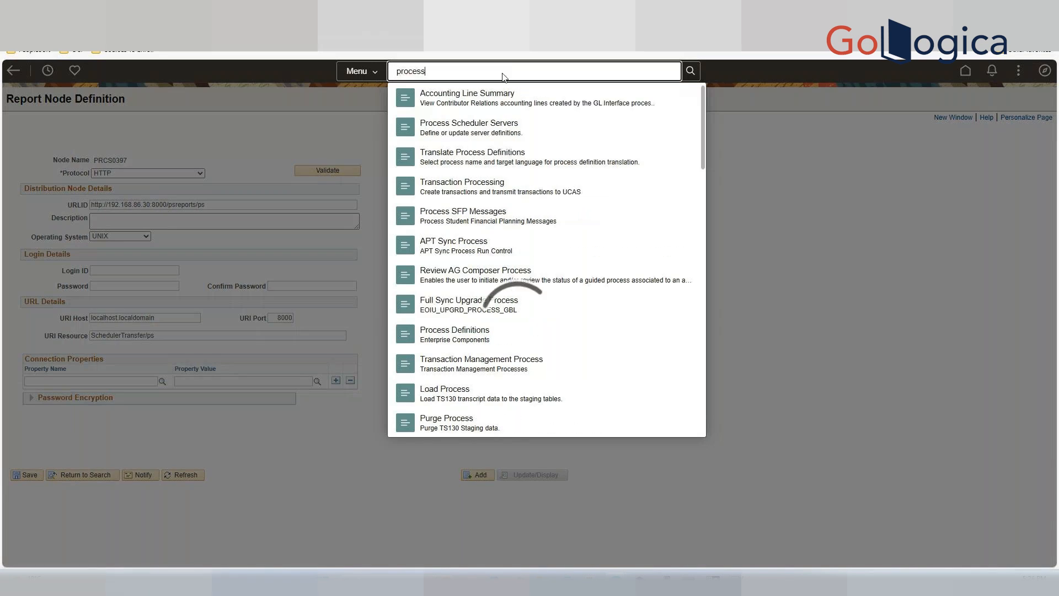
pyautogui.write(' mo')
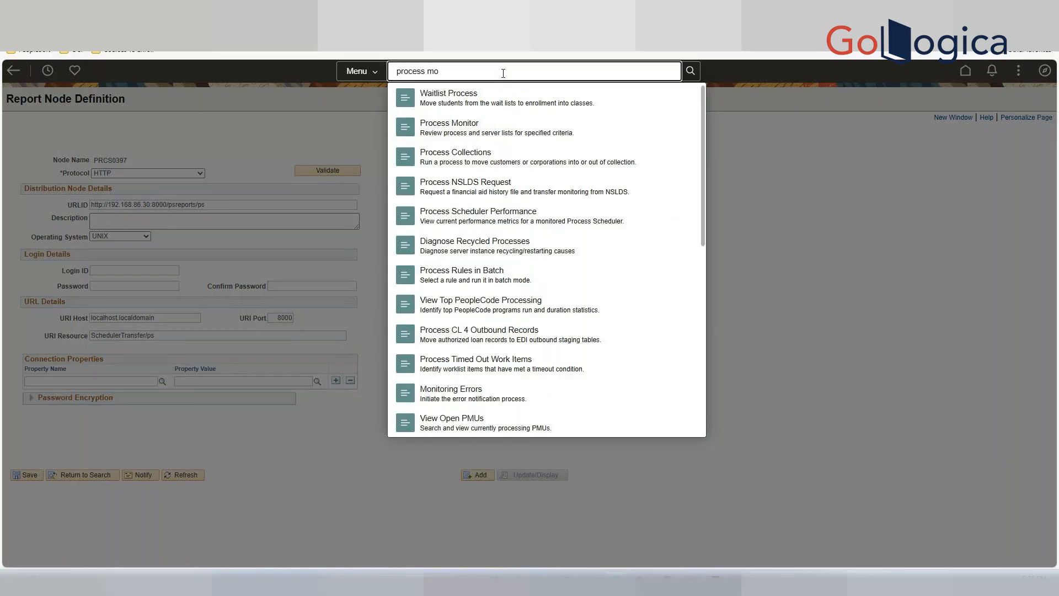
pyautogui.click(484, 130)
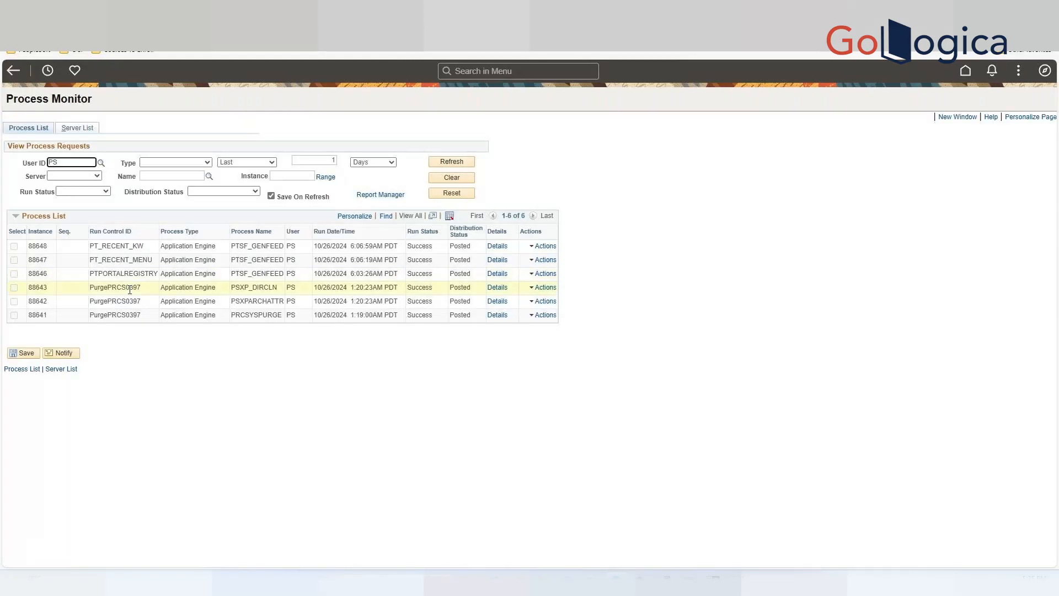
# Open the PTPORTALREGISTRY process's log/trace stdout file, highlight its indexing status and documents-indexed lines, then close the dialogs.
pyautogui.click(499, 274)
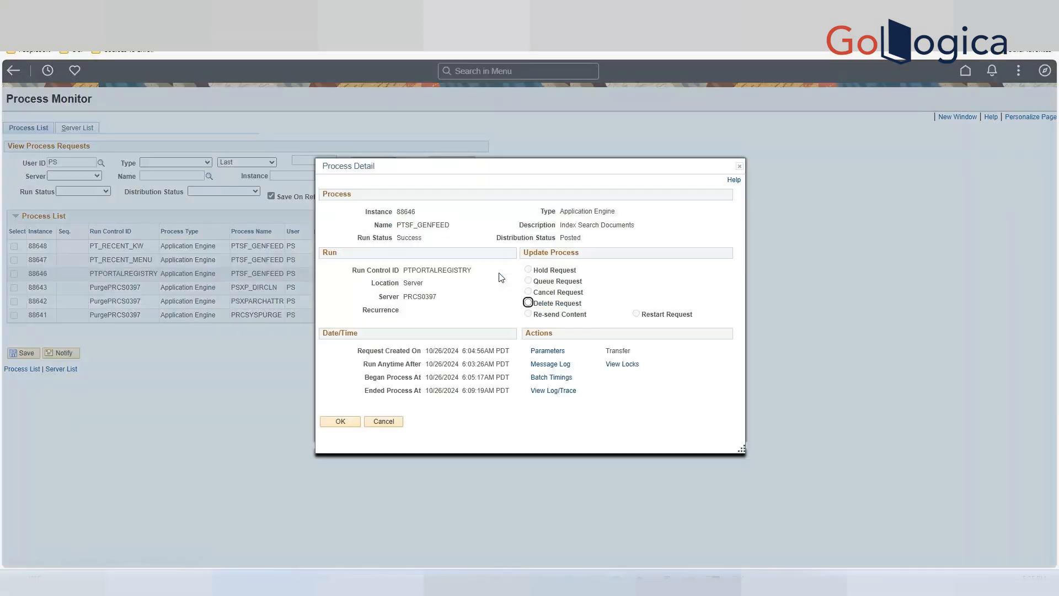
pyautogui.click(554, 393)
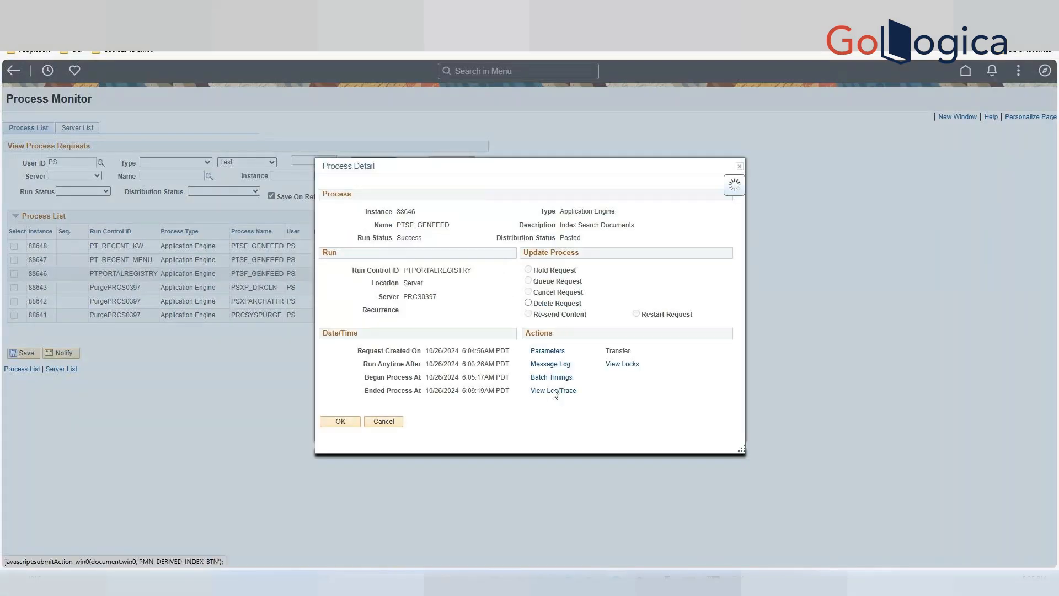
pyautogui.click(428, 340)
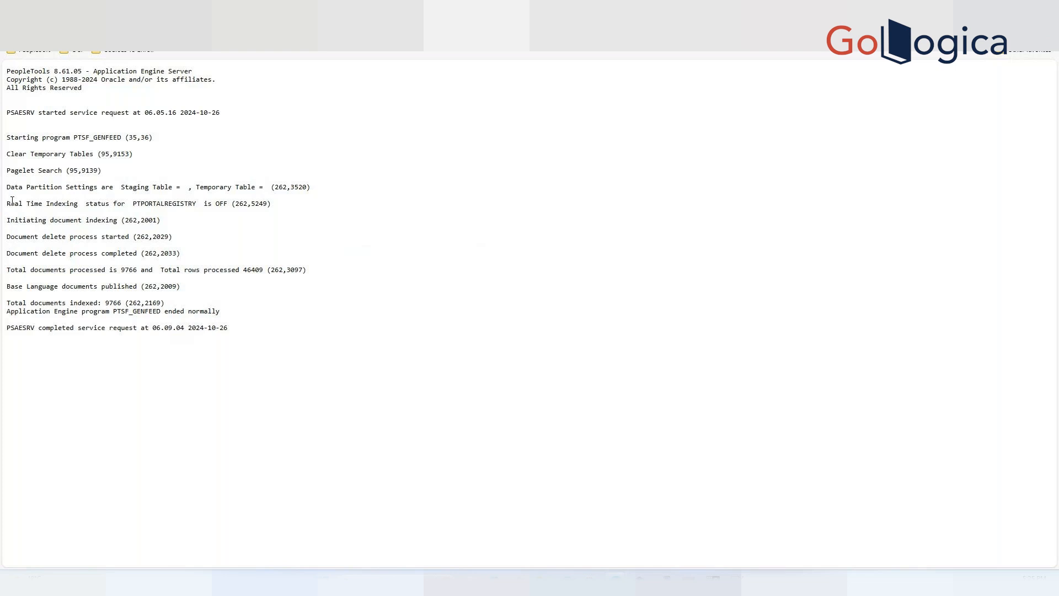
pyautogui.moveTo(7, 203); pyautogui.dragTo(28, 204)
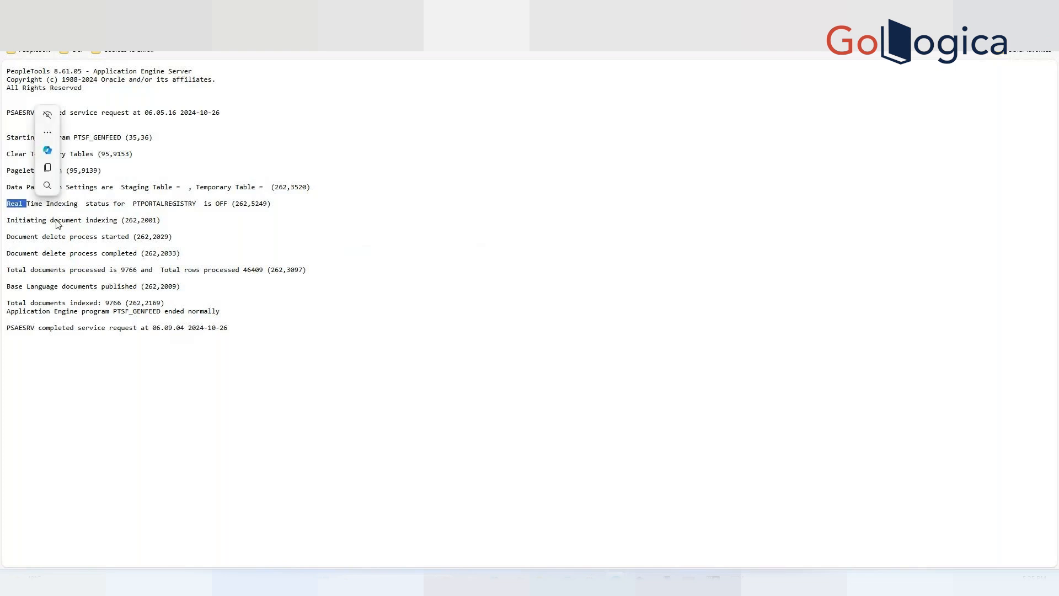
pyautogui.click(256, 210)
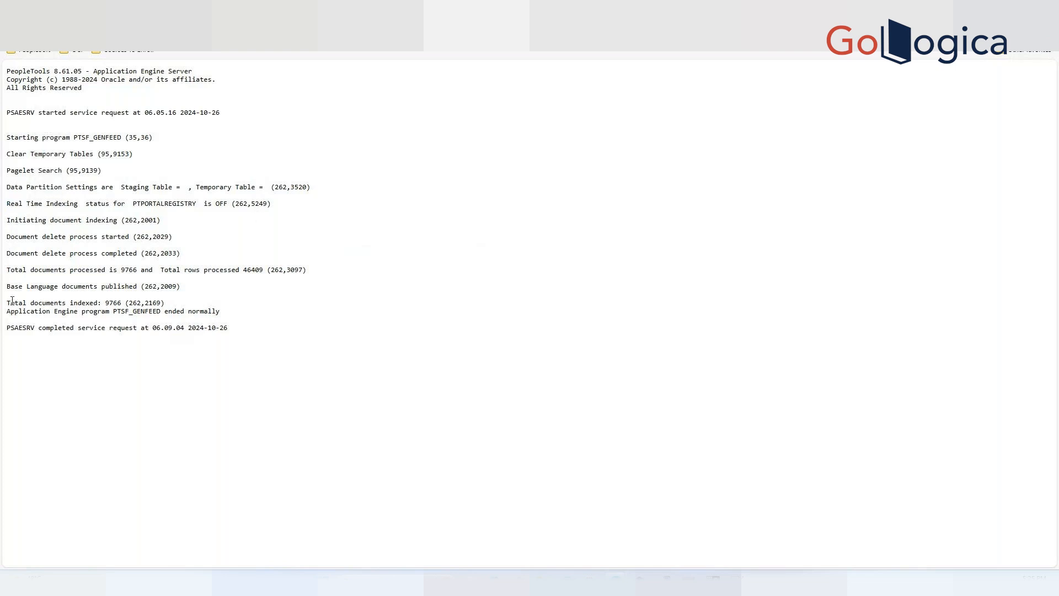
pyautogui.moveTo(10, 303); pyautogui.dragTo(164, 304)
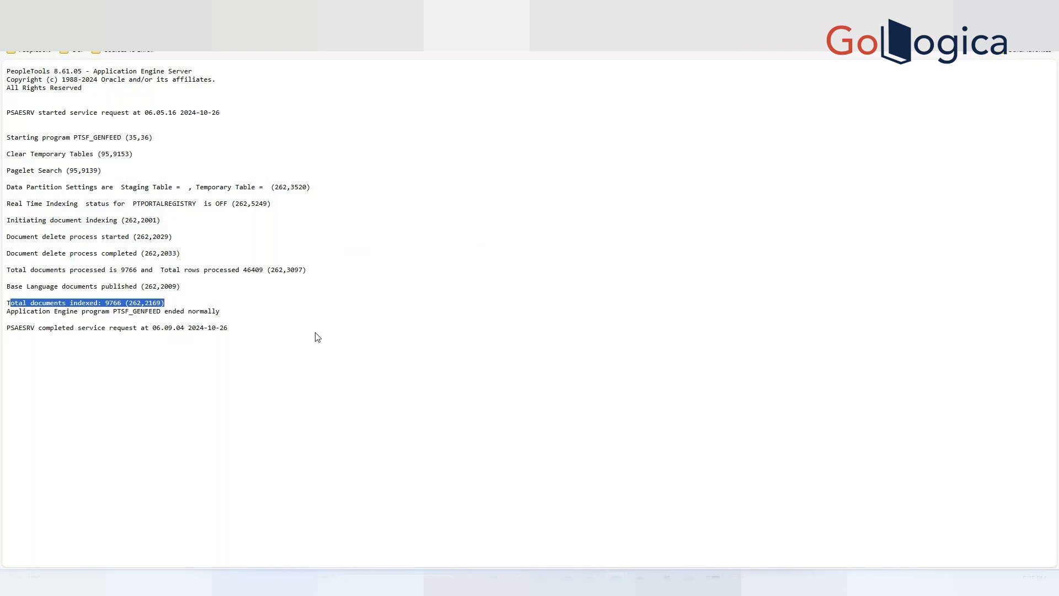
pyautogui.moveTo(435, 25)
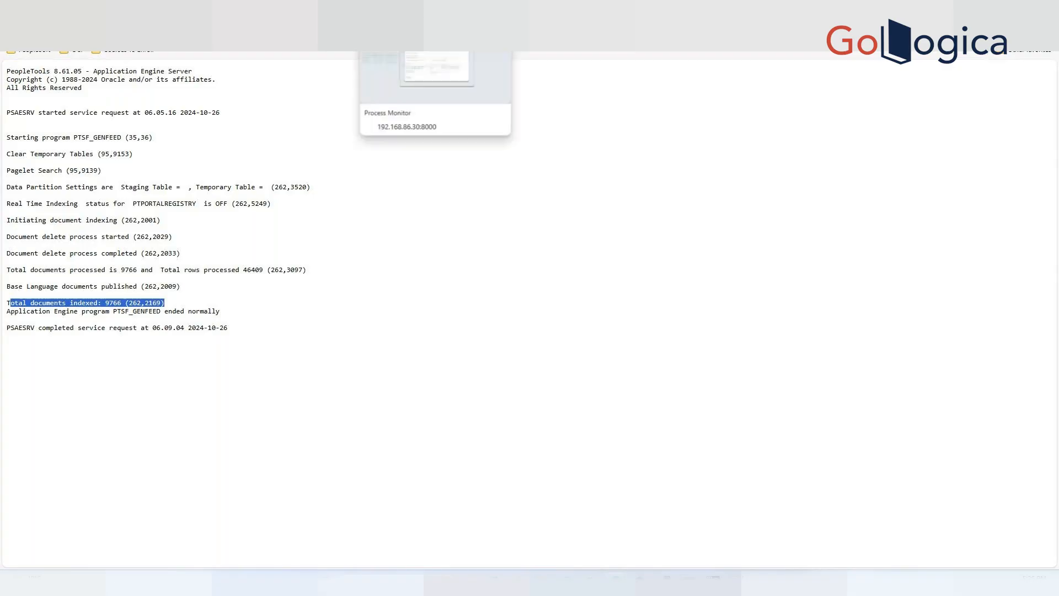
pyautogui.click(406, 10)
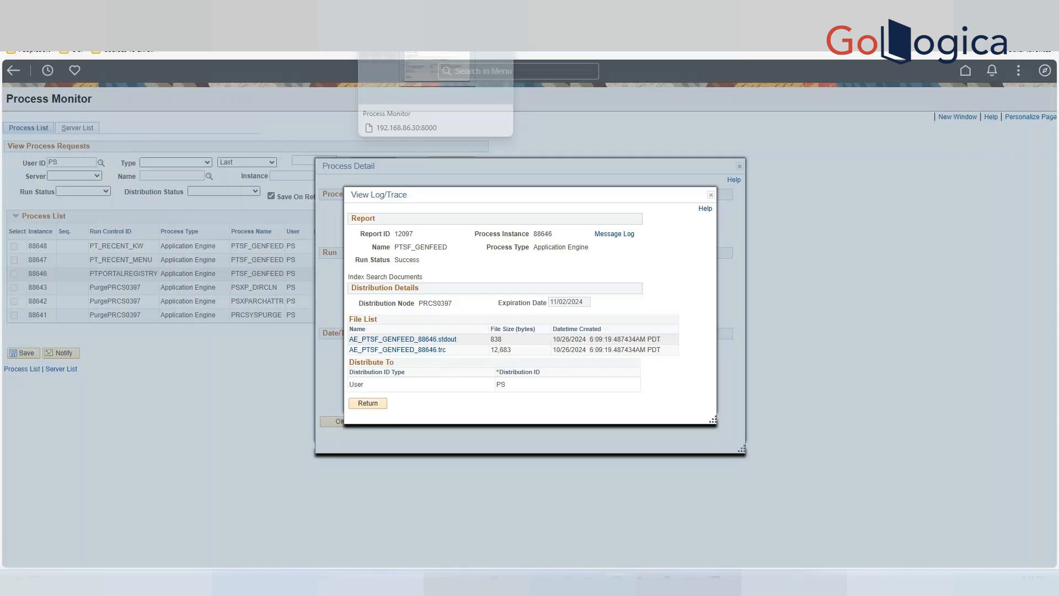
pyautogui.click(712, 196)
pyautogui.click(737, 171)
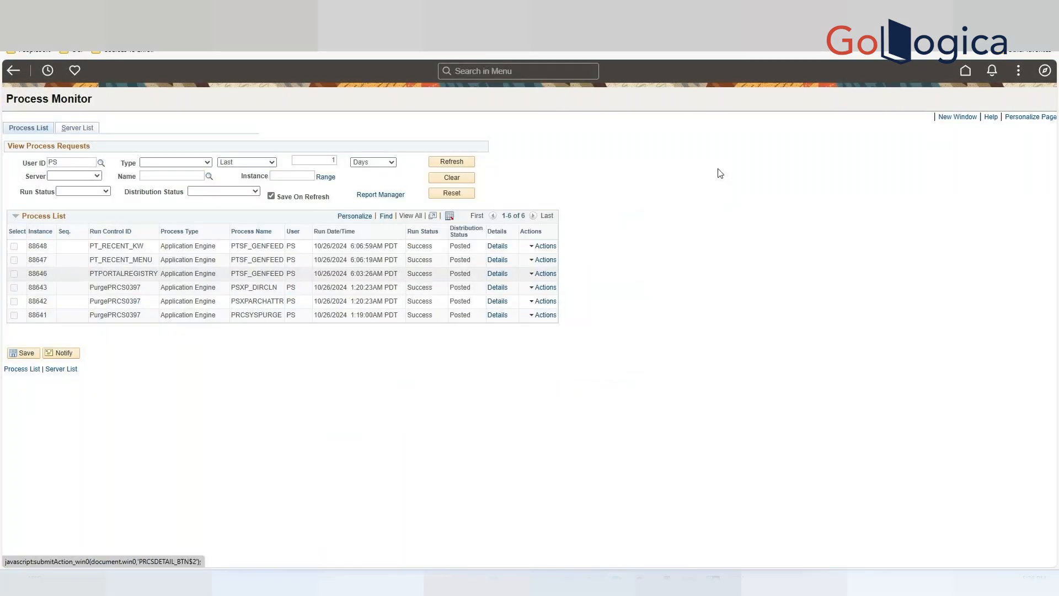
# Search the menu for search instance, open Define Search Instances and open the OPENSEARCH instance.
pyautogui.click(474, 72)
pyautogui.write('search instac')
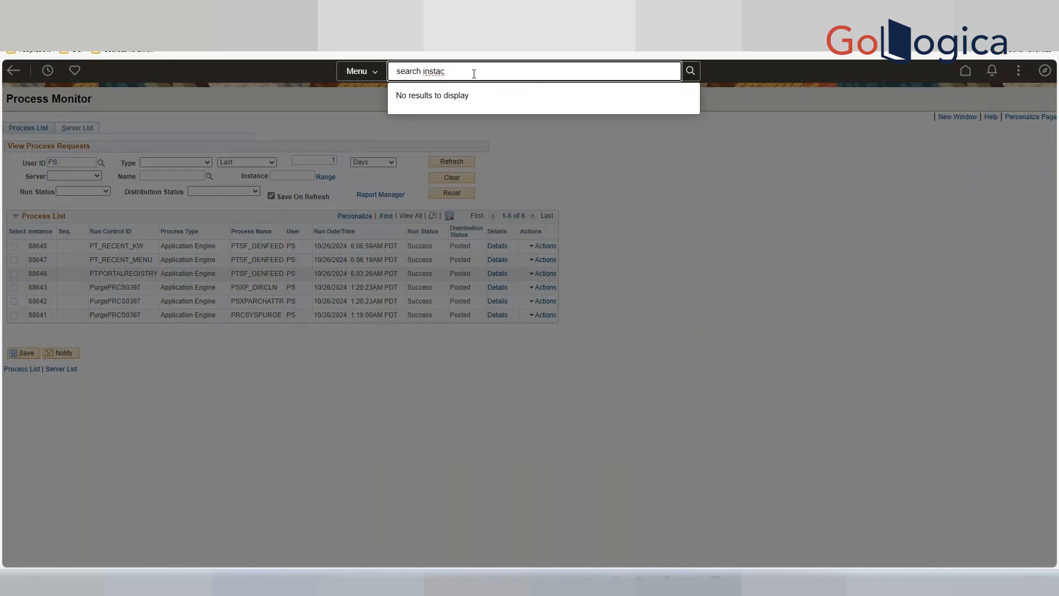
pyautogui.press('BackSpace')
pyautogui.press('BackSpace')
pyautogui.press('BackSpace')
pyautogui.press('BackSpace')
pyautogui.press('BackSpace')
pyautogui.press('BackSpace')
pyautogui.press('BackSpace')
pyautogui.press('BackSpace')
pyautogui.press('BackSpace')
pyautogui.press('BackSpace')
pyautogui.press('BackSpace')
pyautogui.press('BackSpace')
pyautogui.press('BackSpace')
pyautogui.write('def')
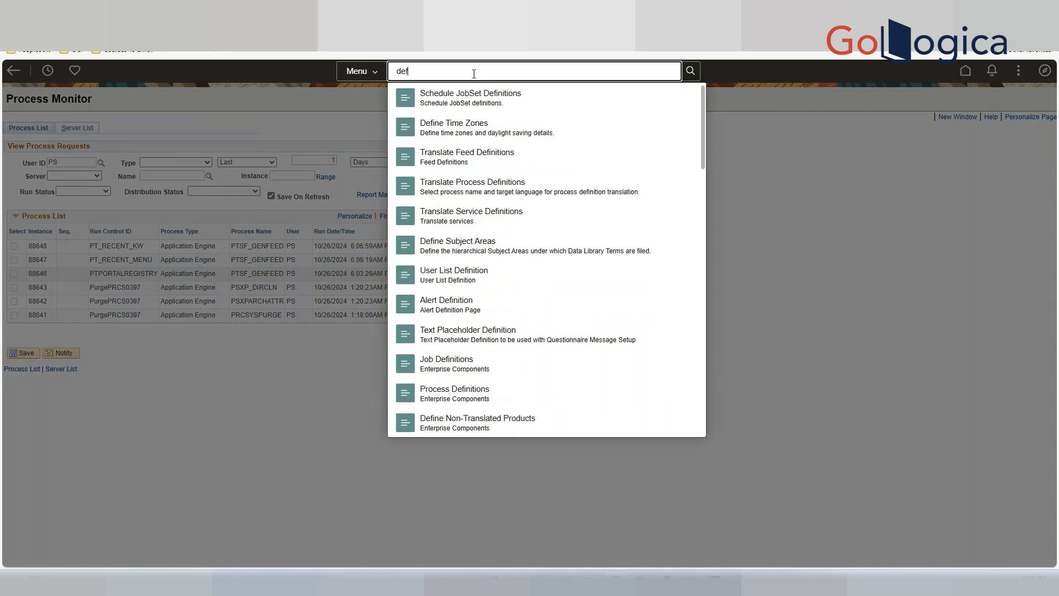
pyautogui.press('BackSpace')
pyautogui.press('BackSpace')
pyautogui.press('BackSpace')
pyautogui.write('sear')
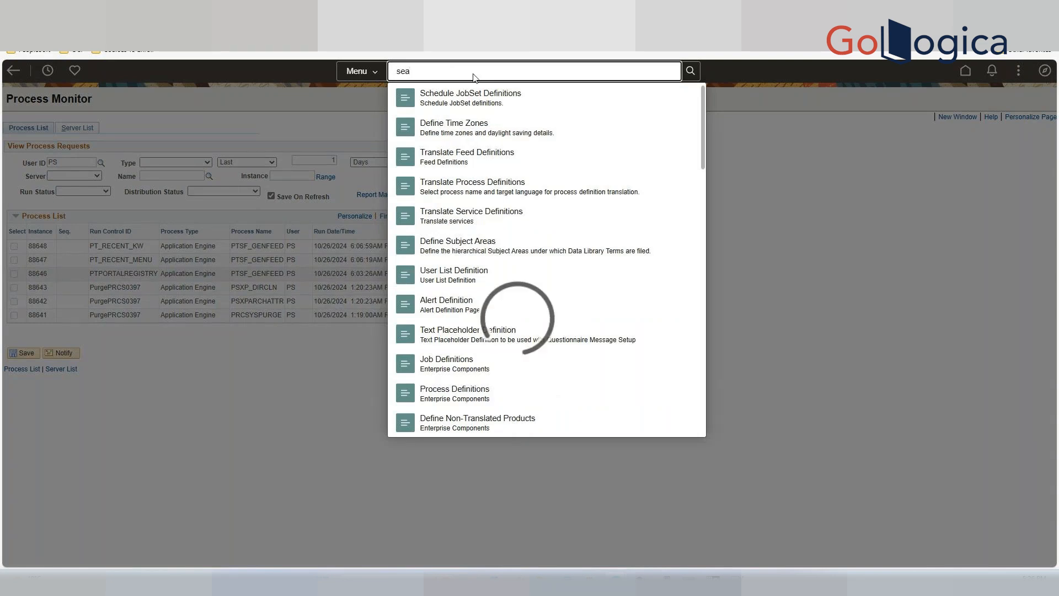
pyautogui.write('ch')
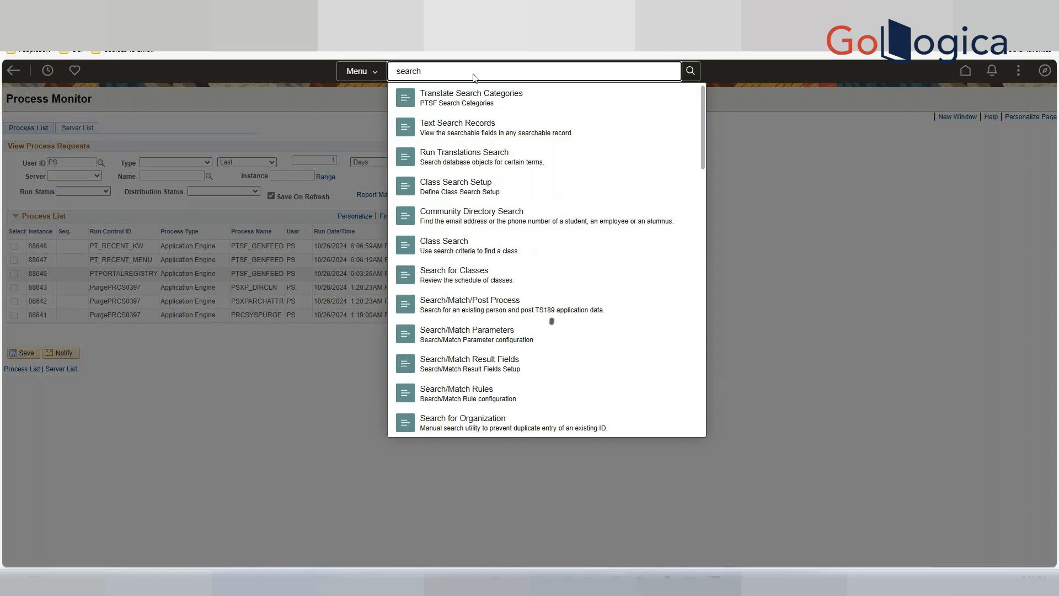
pyautogui.press('Return')
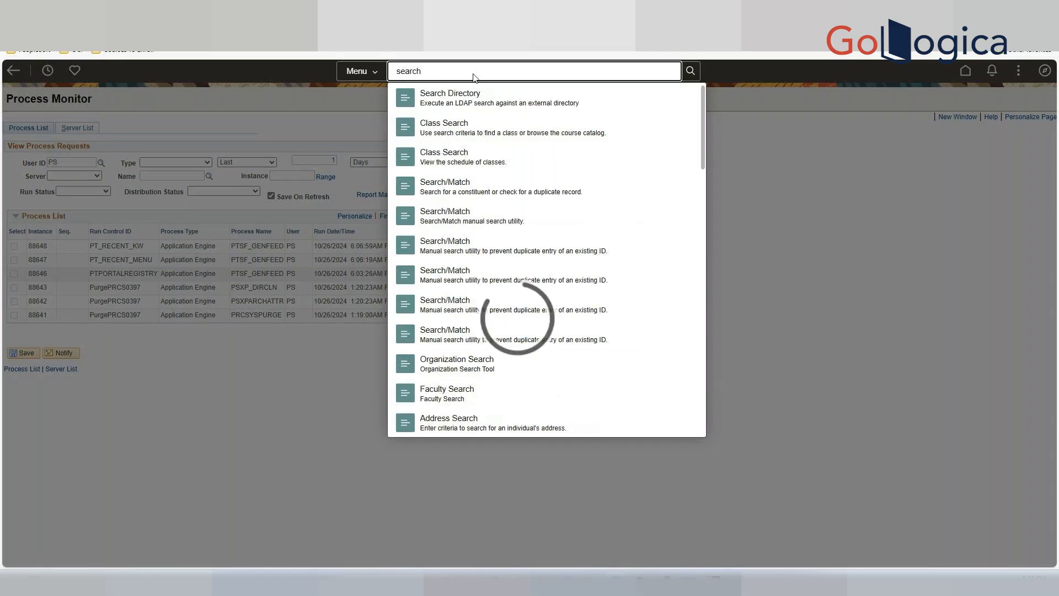
pyautogui.write('instance')
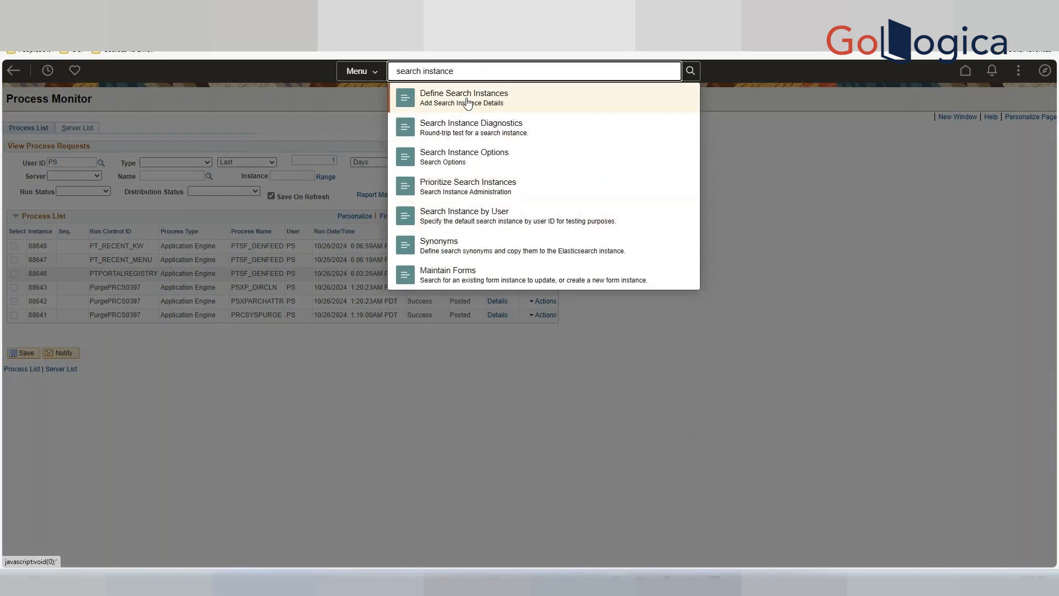
pyautogui.click(467, 102)
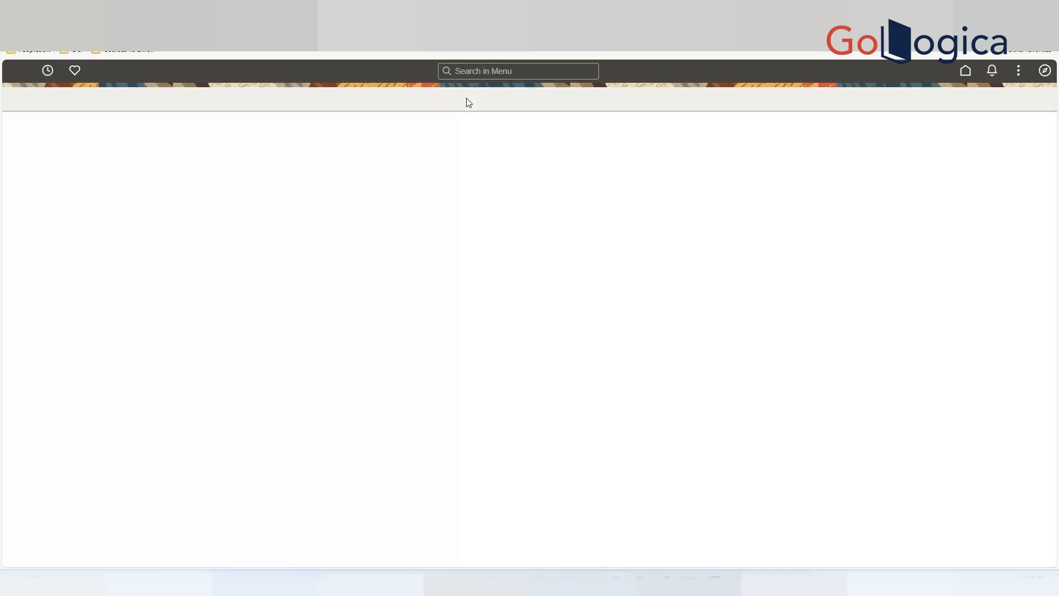
pyautogui.click(140, 247)
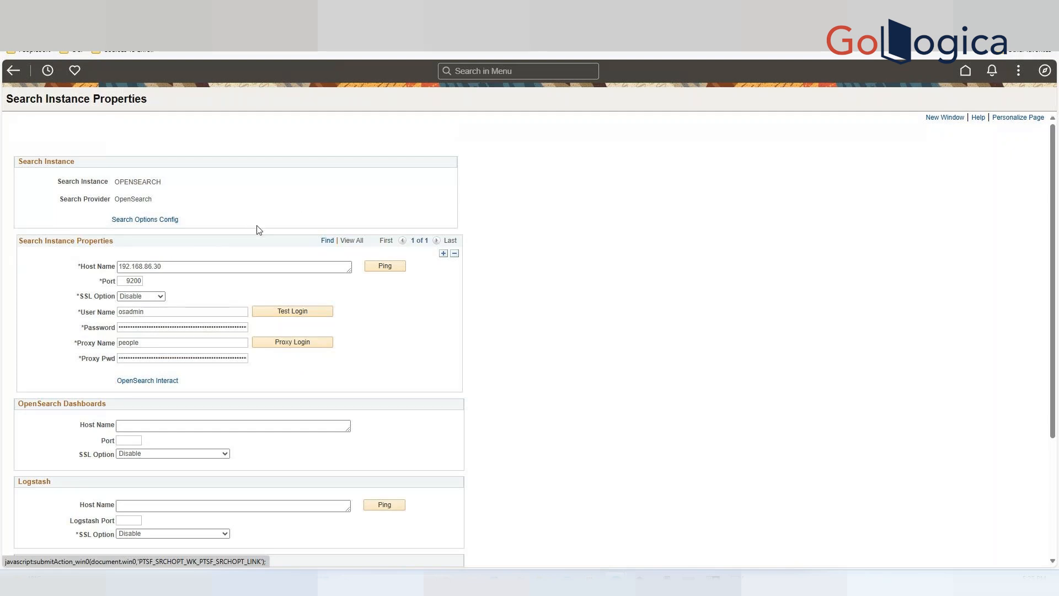
# Open OpenSearch Interact, choose Search service type and PTPORTALREGISTRY category, and submit the query.
pyautogui.click(145, 382)
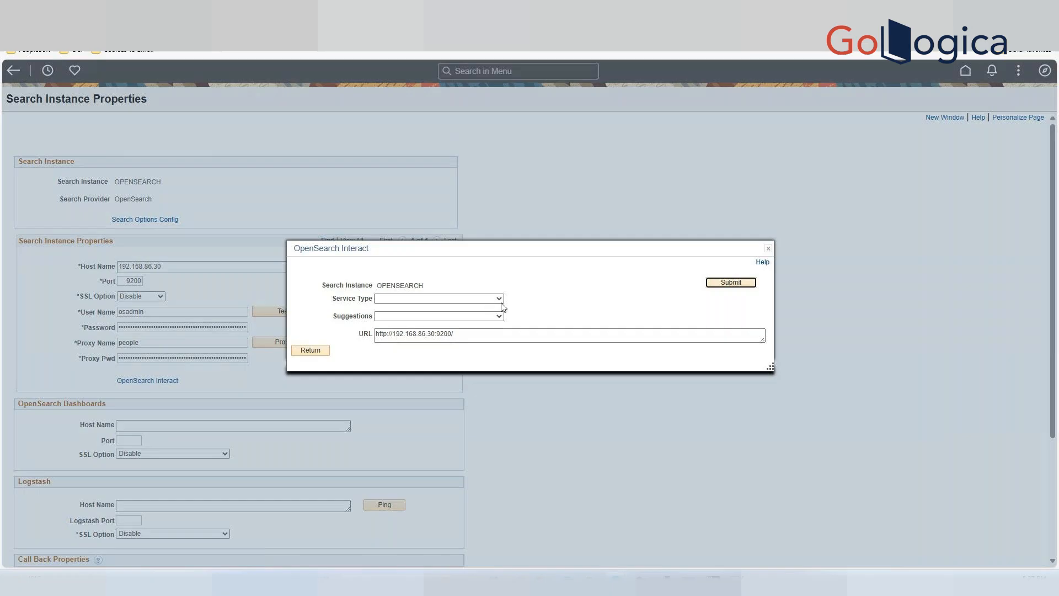
pyautogui.click(499, 299)
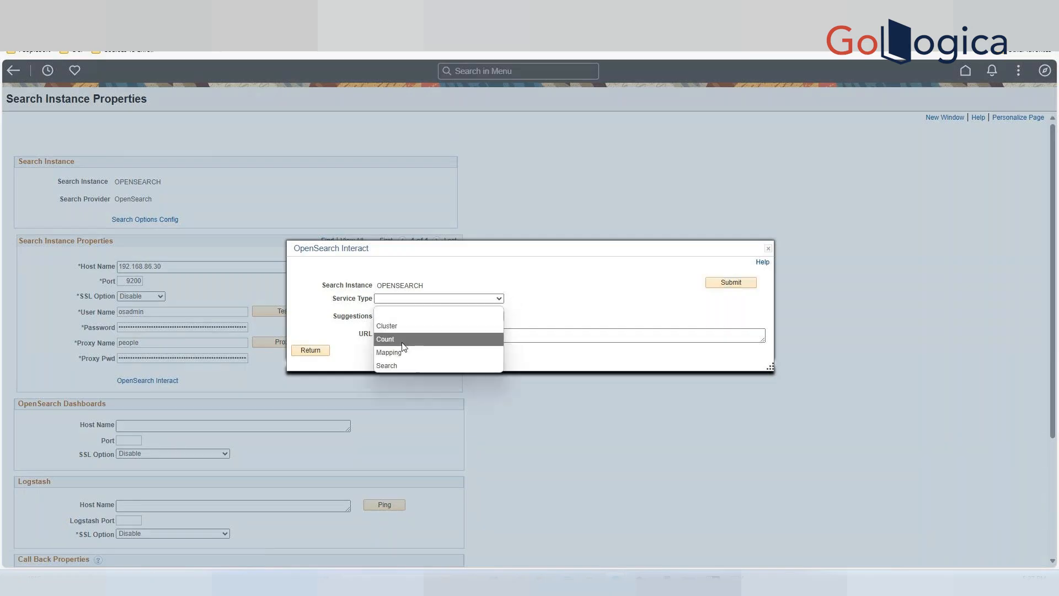
pyautogui.click(402, 364)
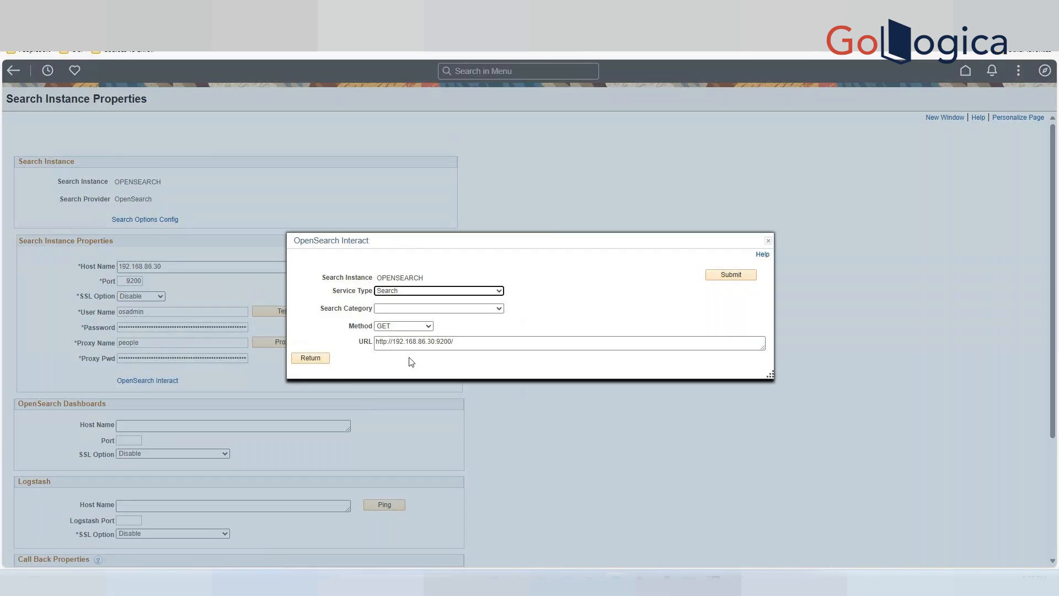
pyautogui.click(500, 309)
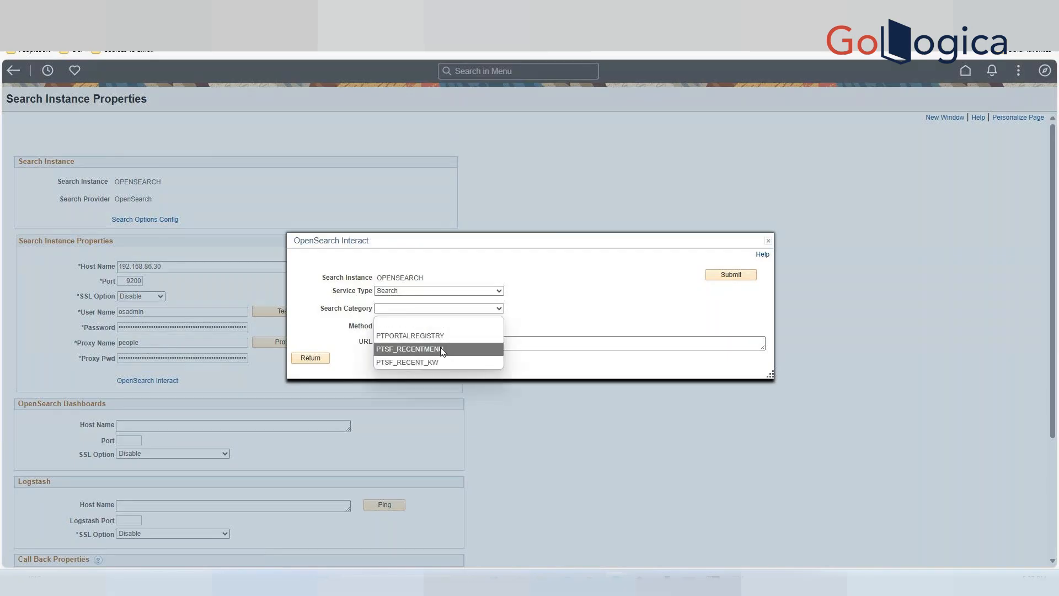
pyautogui.click(439, 337)
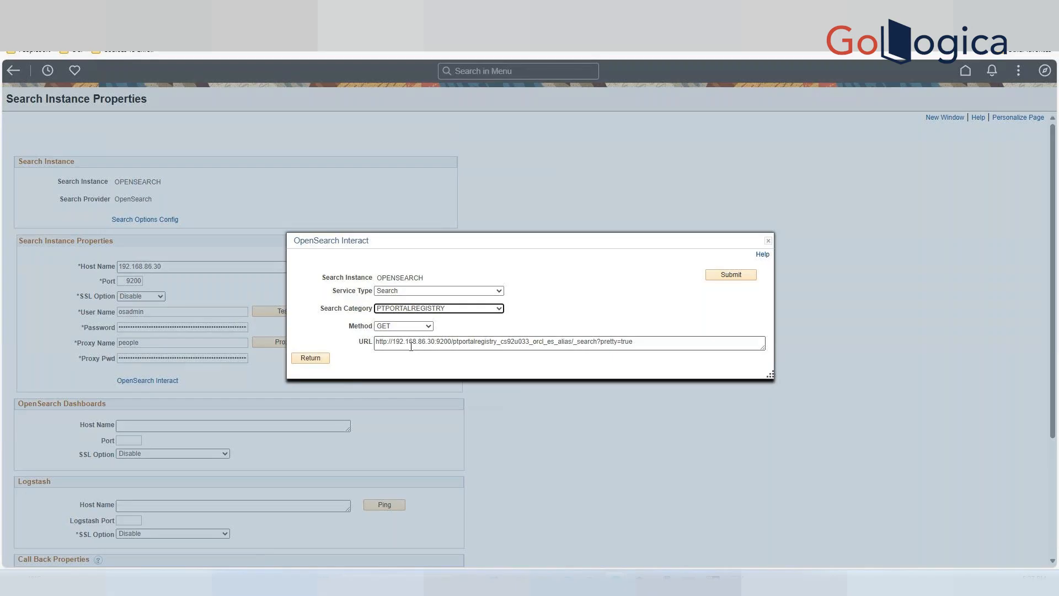
pyautogui.click(722, 276)
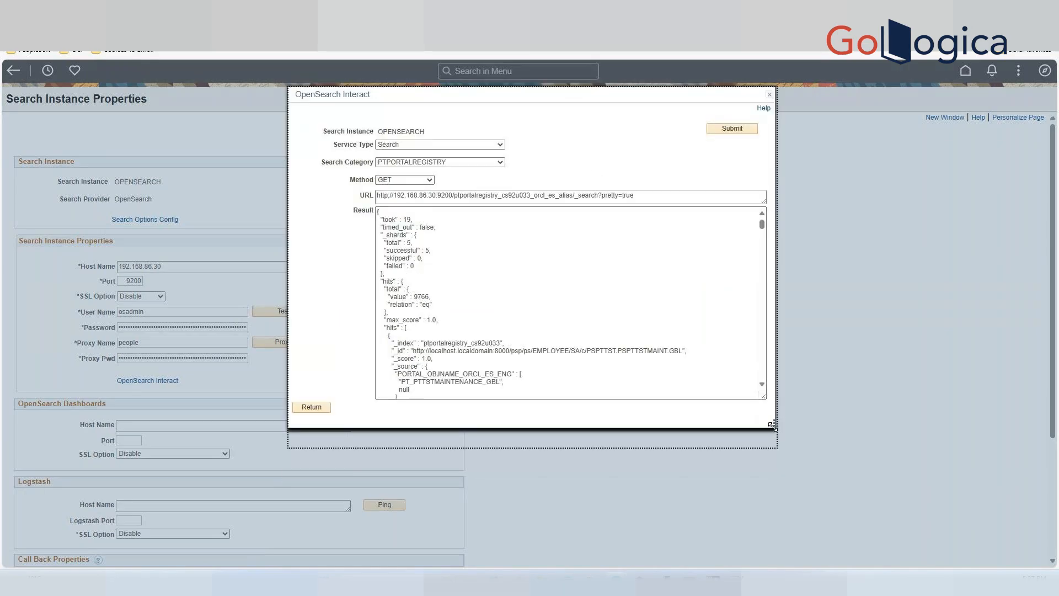
# Enlarge the OpenSearch Interact dialog and scroll through the returned search result JSON.
pyautogui.moveTo(764, 397); pyautogui.dragTo(783, 480)
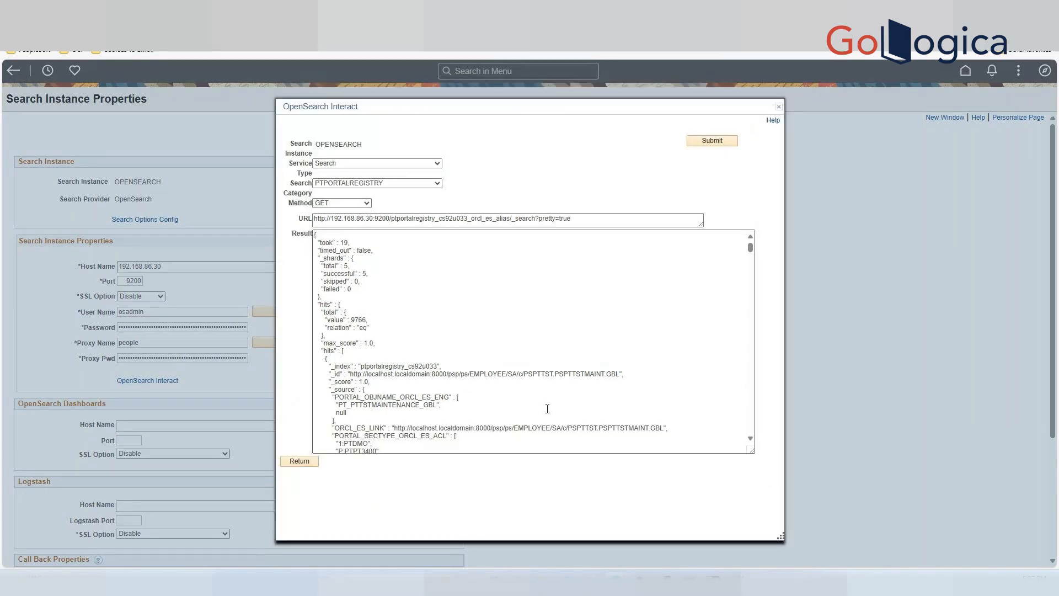
pyautogui.scroll(-3, 529, 396)
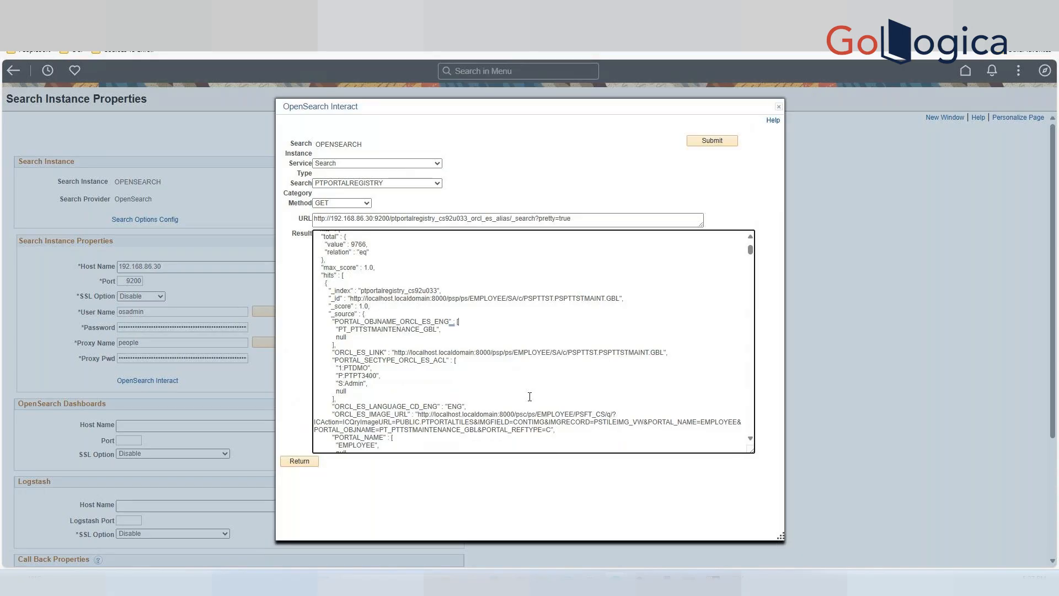
pyautogui.scroll(-3, 530, 396)
pyautogui.click(529, 396)
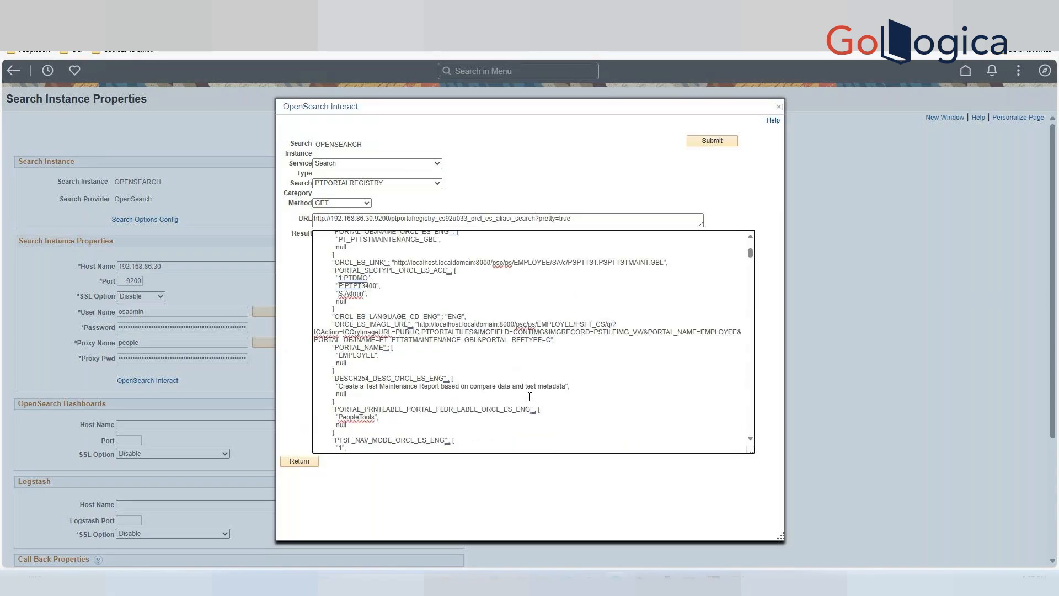
pyautogui.scroll(6, 530, 397)
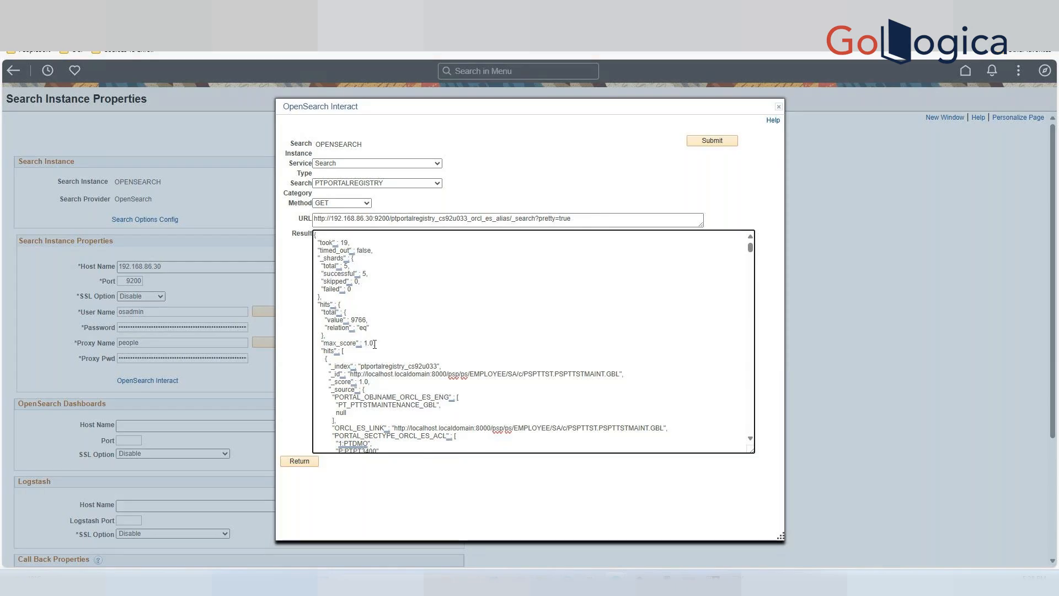
pyautogui.doubleClick(331, 351)
pyautogui.click(359, 355)
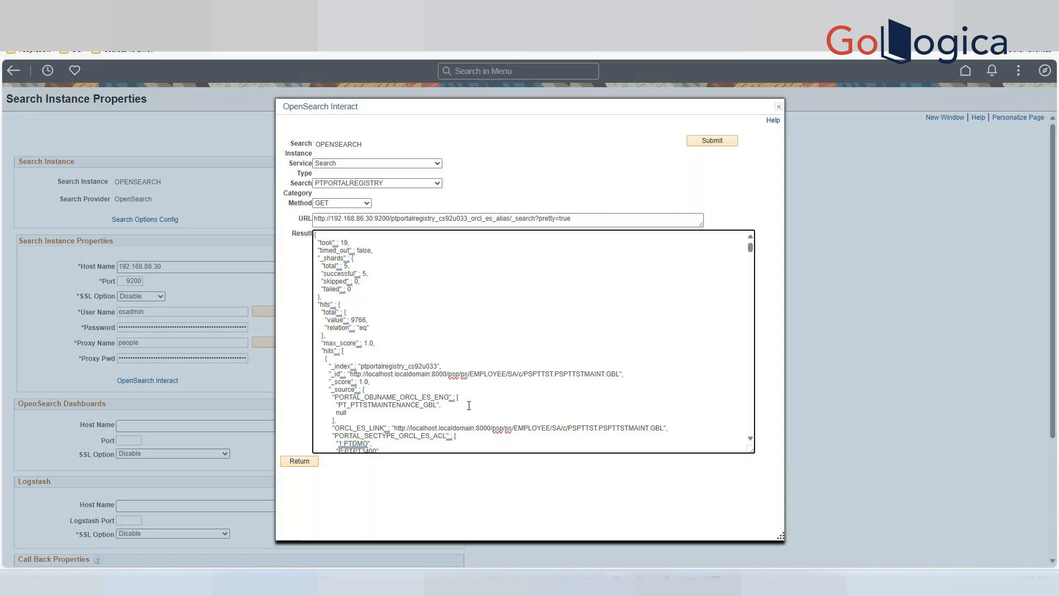
pyautogui.scroll(-2, 469, 406)
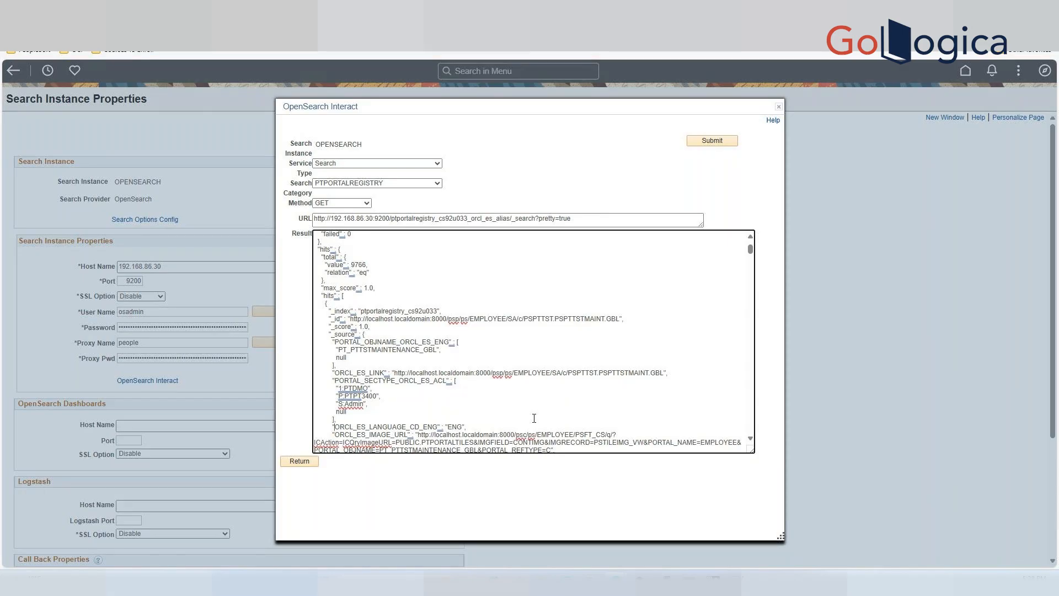
pyautogui.scroll(-1, 534, 418)
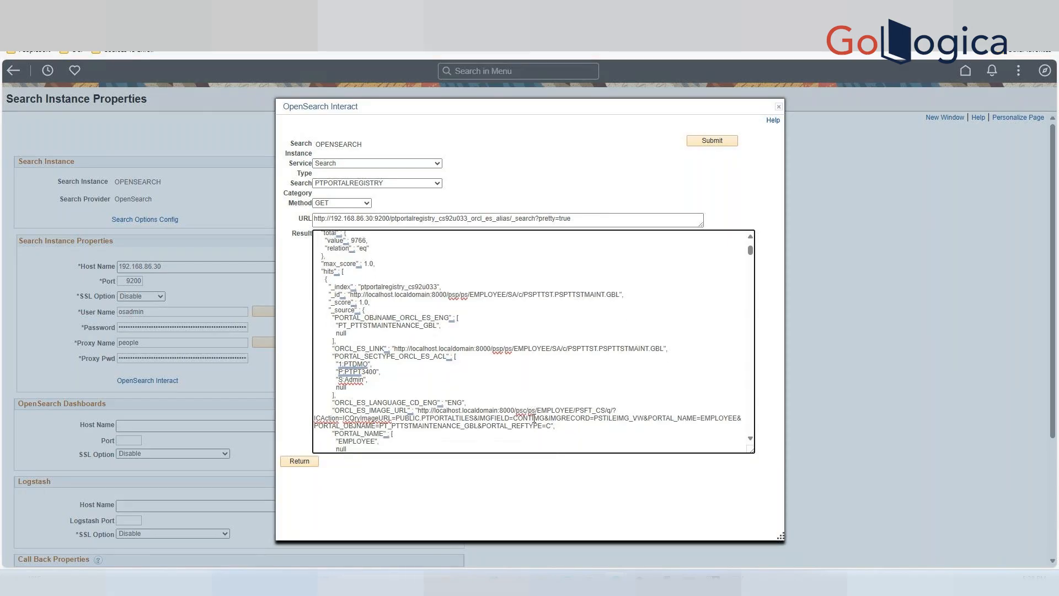
# Scroll through the first hit's fields in the result JSON and highlight the PORTAL_SECTYPE_ORCL_ES_ACL security entries.
pyautogui.scroll(-1, 534, 418)
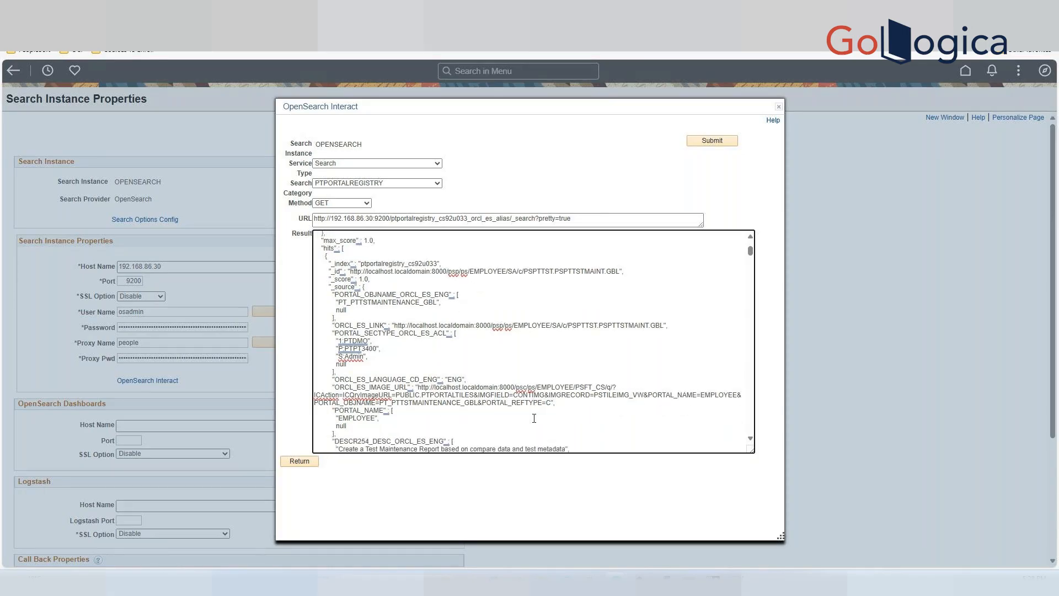
pyautogui.scroll(-1, 534, 418)
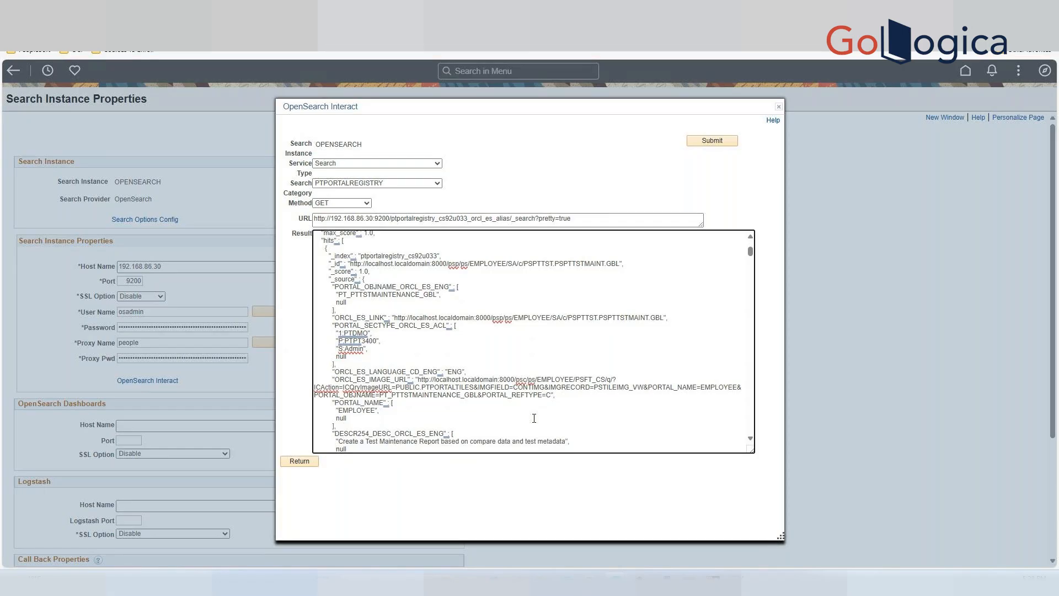
pyautogui.scroll(-1, 535, 419)
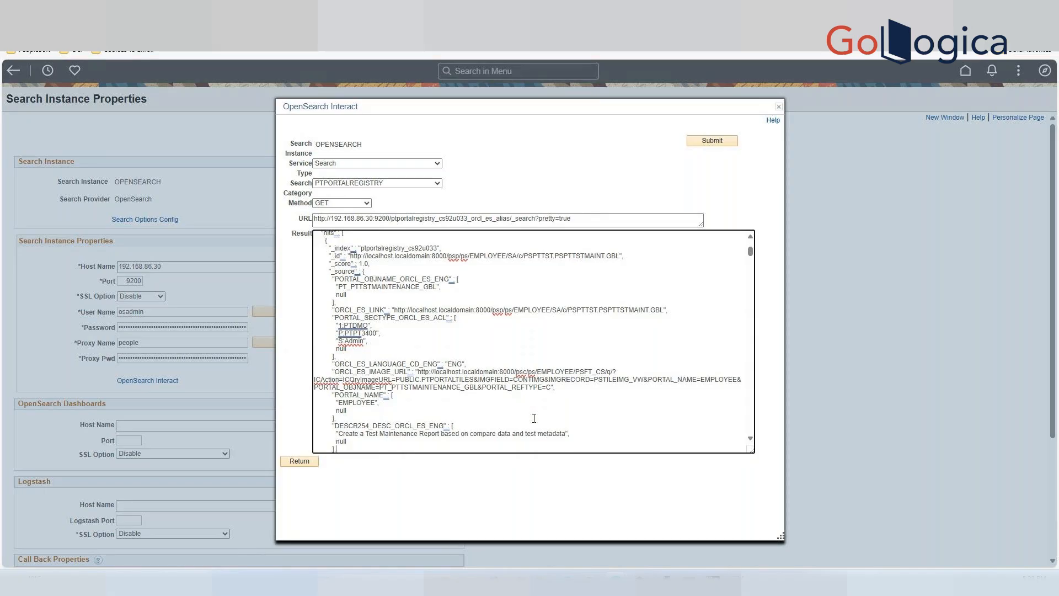
pyautogui.scroll(-3, 534, 419)
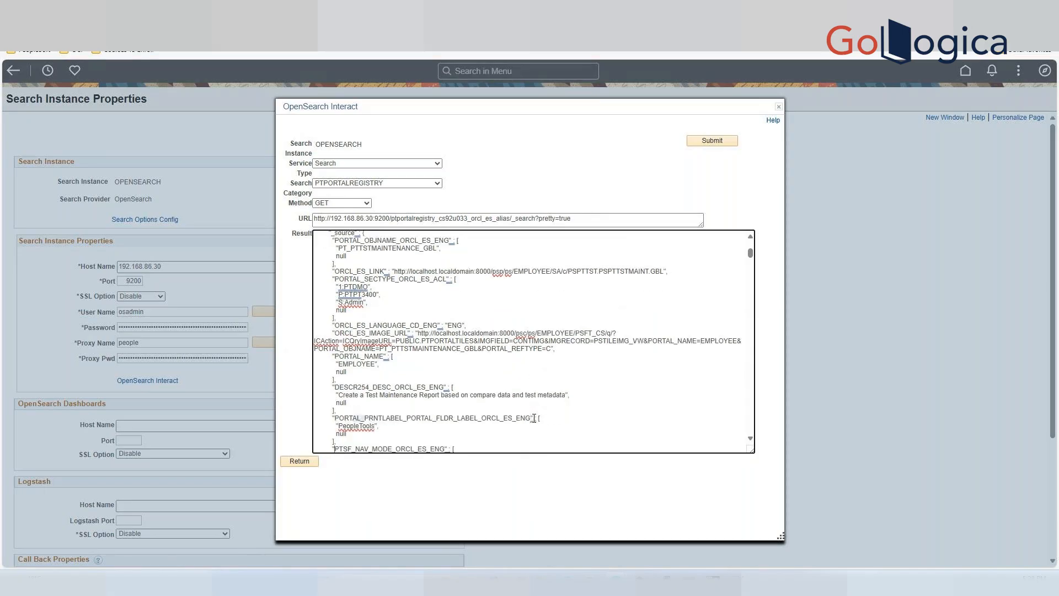
pyautogui.scroll(-5, 534, 418)
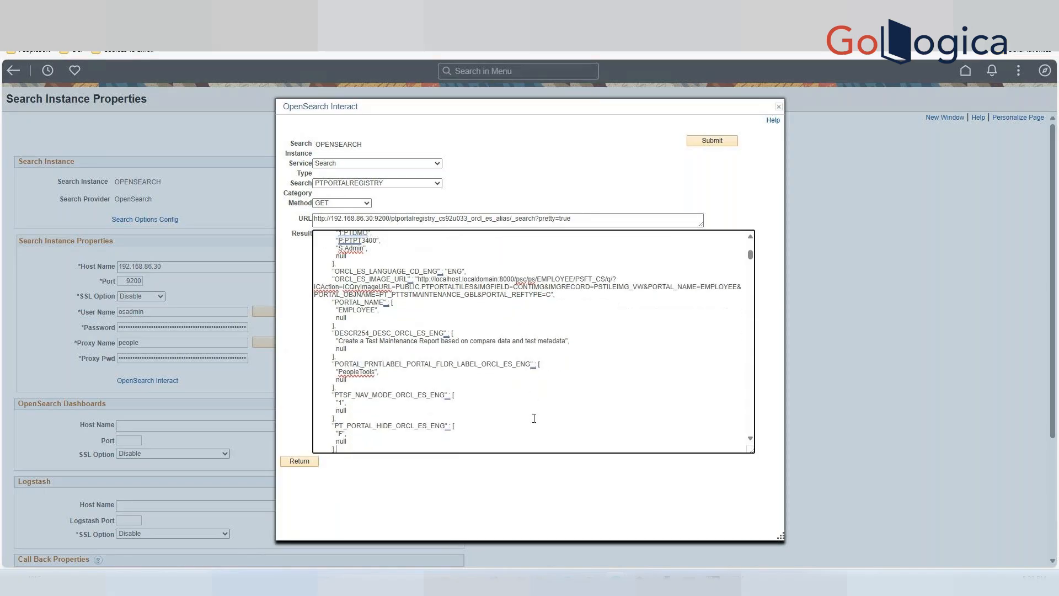
pyautogui.scroll(-1, 534, 418)
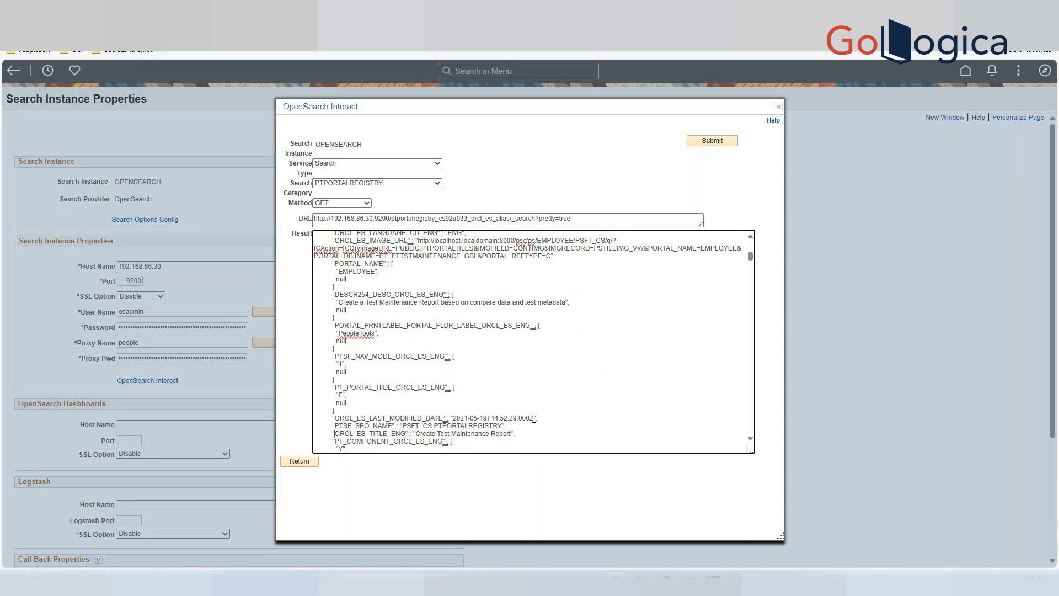
pyautogui.scroll(1, 534, 418)
pyautogui.scroll(3, 534, 418)
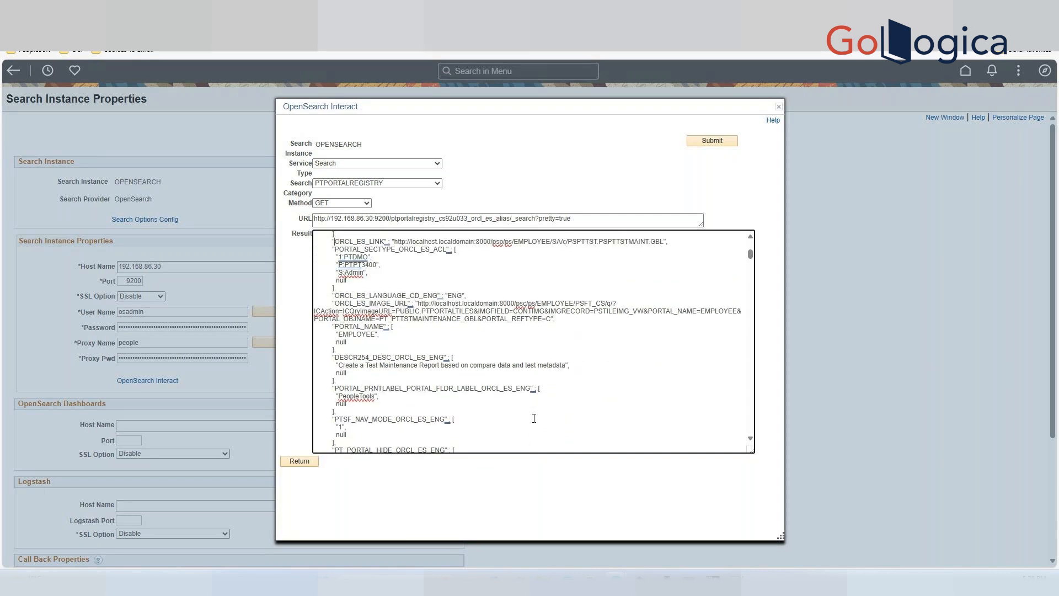
pyautogui.scroll(2, 534, 418)
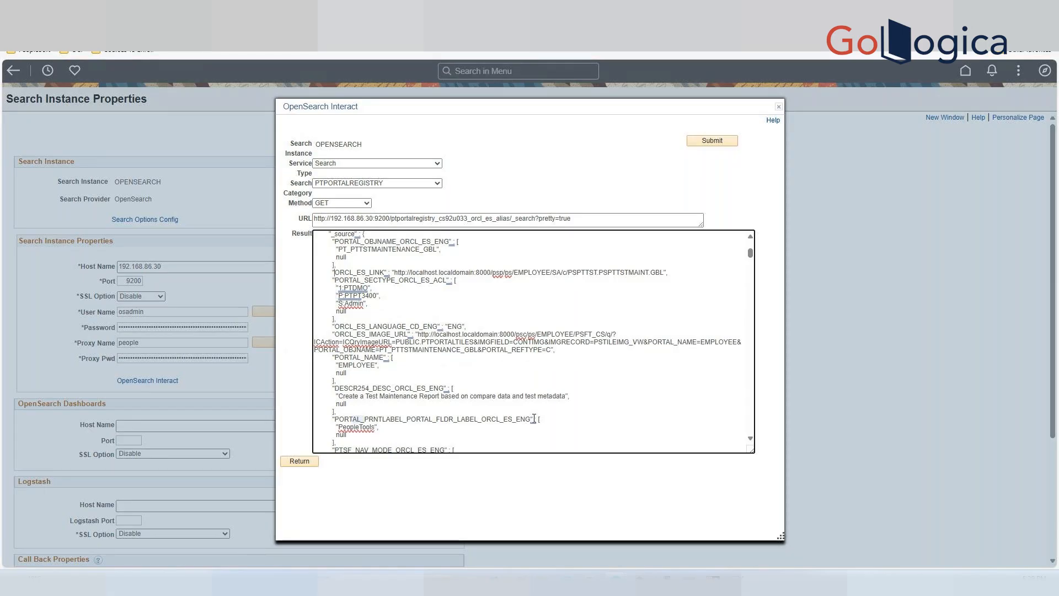
pyautogui.moveTo(347, 312); pyautogui.dragTo(332, 280)
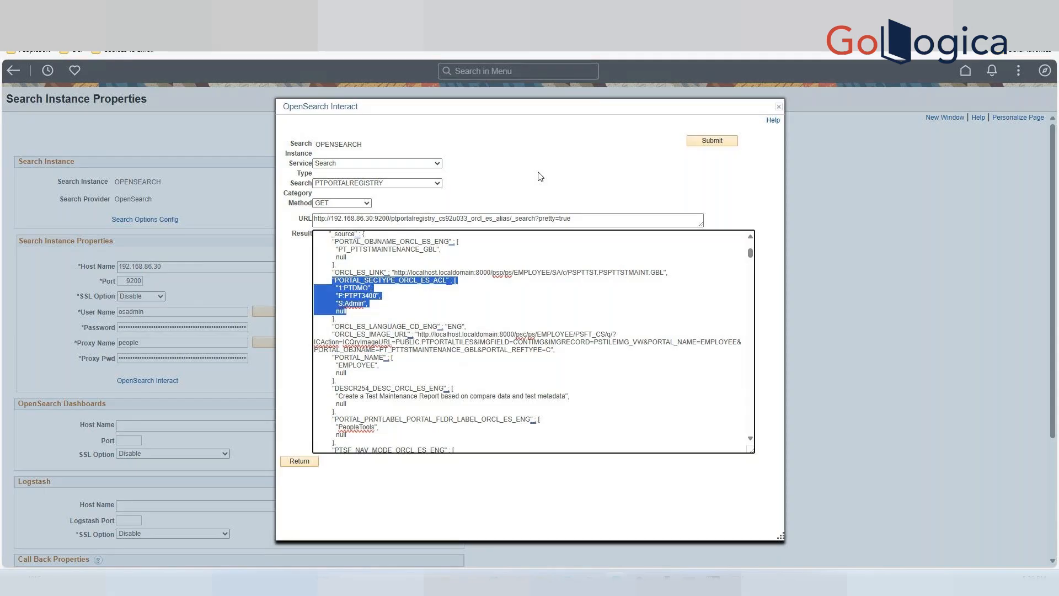
pyautogui.click(553, 250)
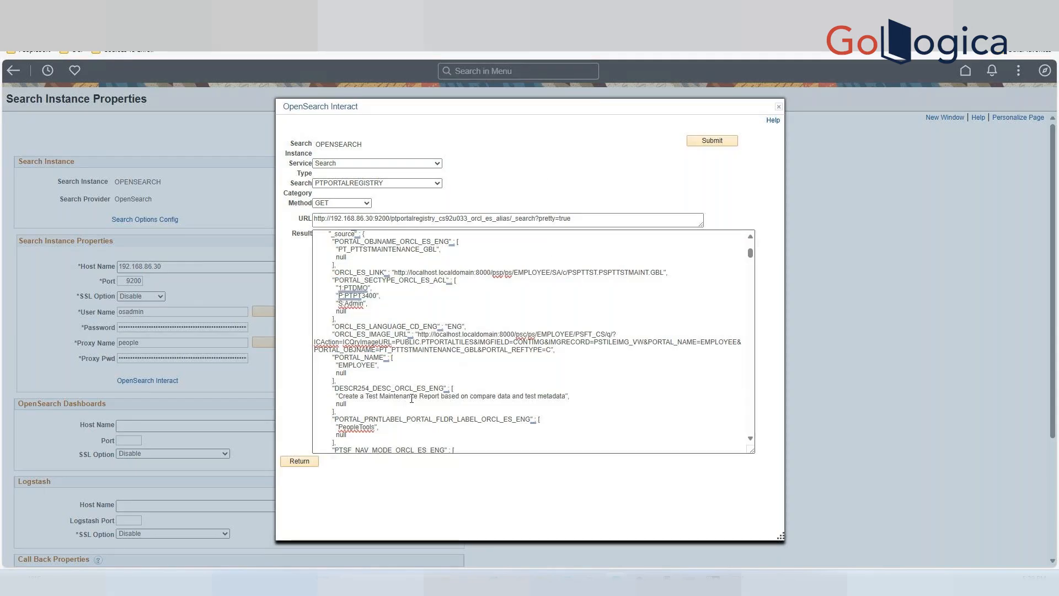
pyautogui.scroll(-1, 413, 398)
pyautogui.scroll(-1, 412, 398)
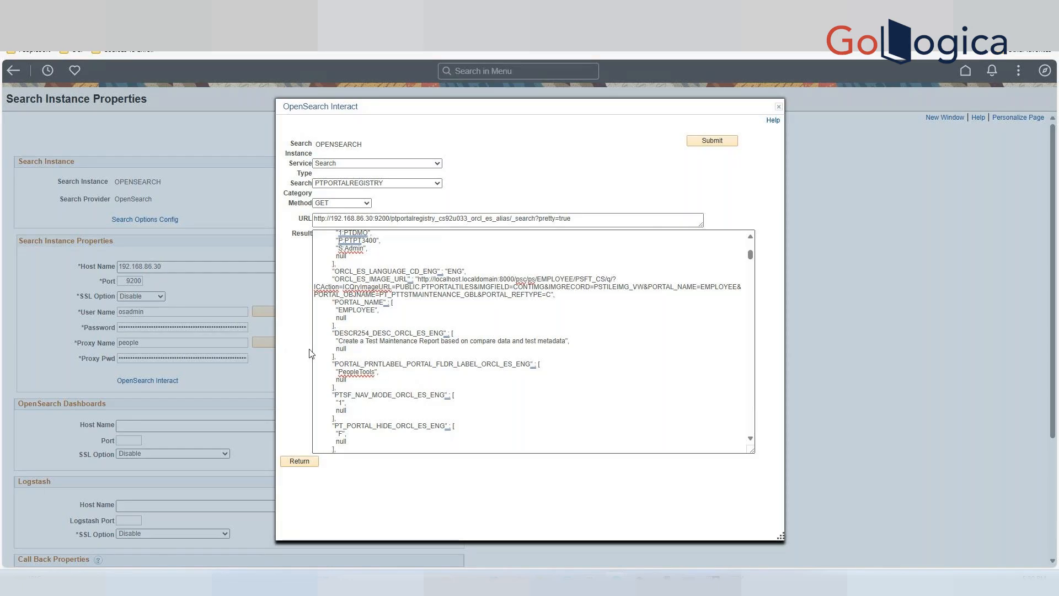
# Copy the query URL, open it in a new browser tab, and return to the Search Instance Properties tab.
pyautogui.moveTo(574, 219); pyautogui.dragTo(286, 226)
pyautogui.hotkey('ctrl', 'c')
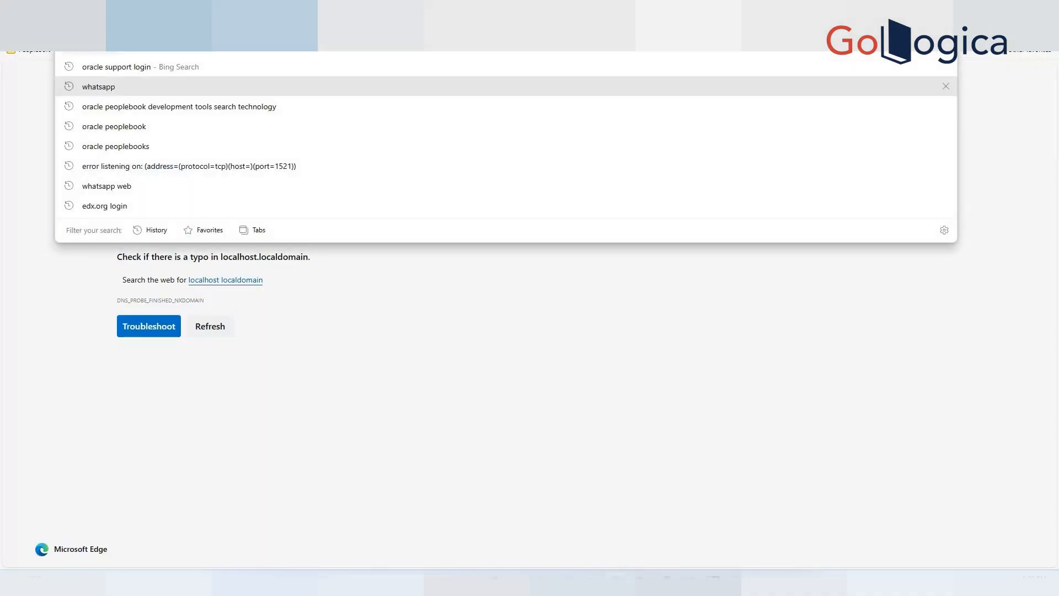
pyautogui.press('super')
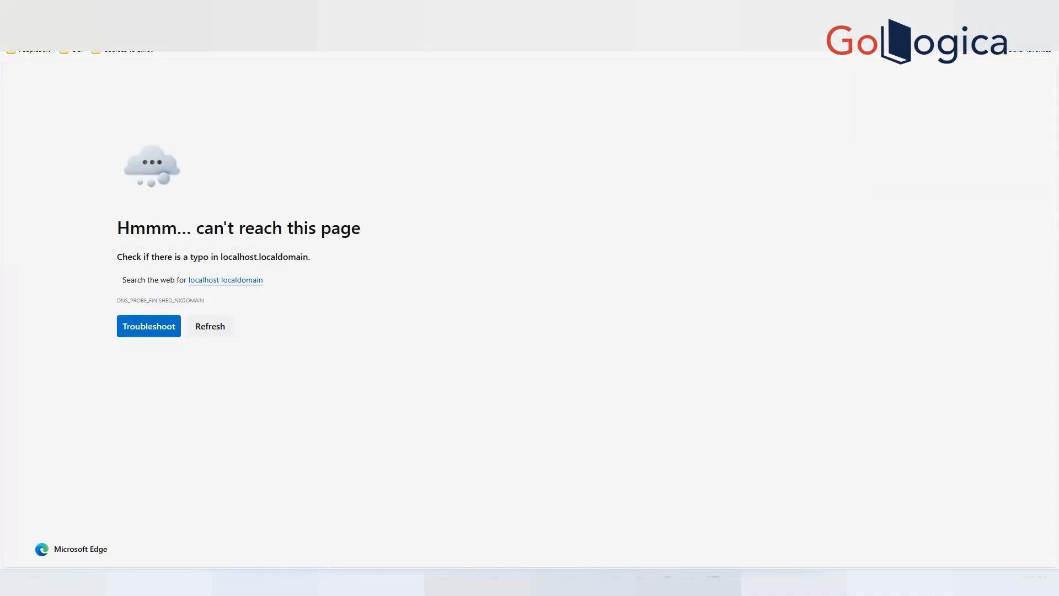
pyautogui.click(221, 32)
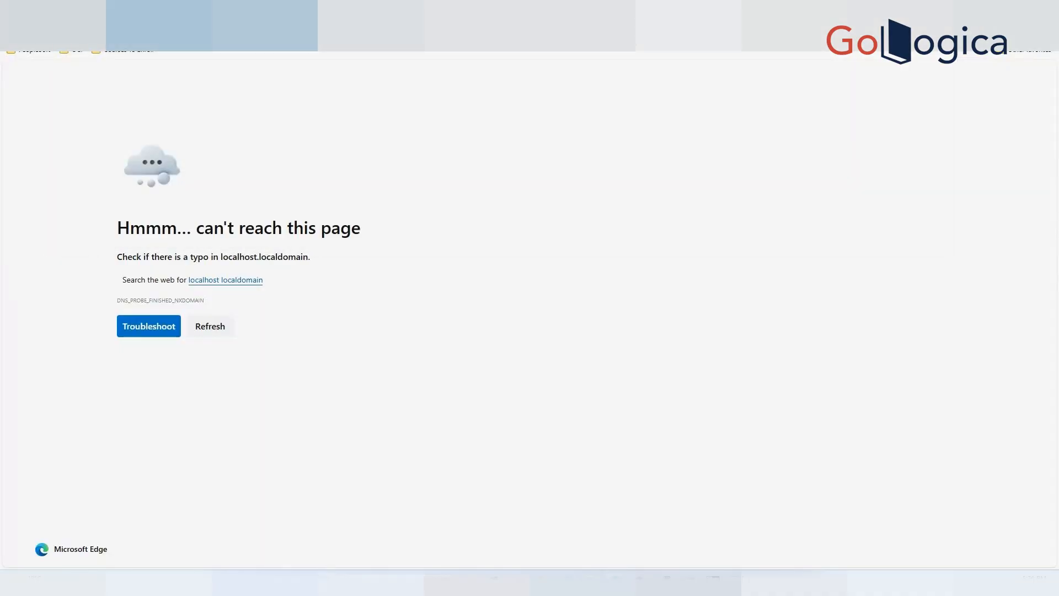
pyautogui.hotkey('ctrl', 'v')
pyautogui.press('Return')
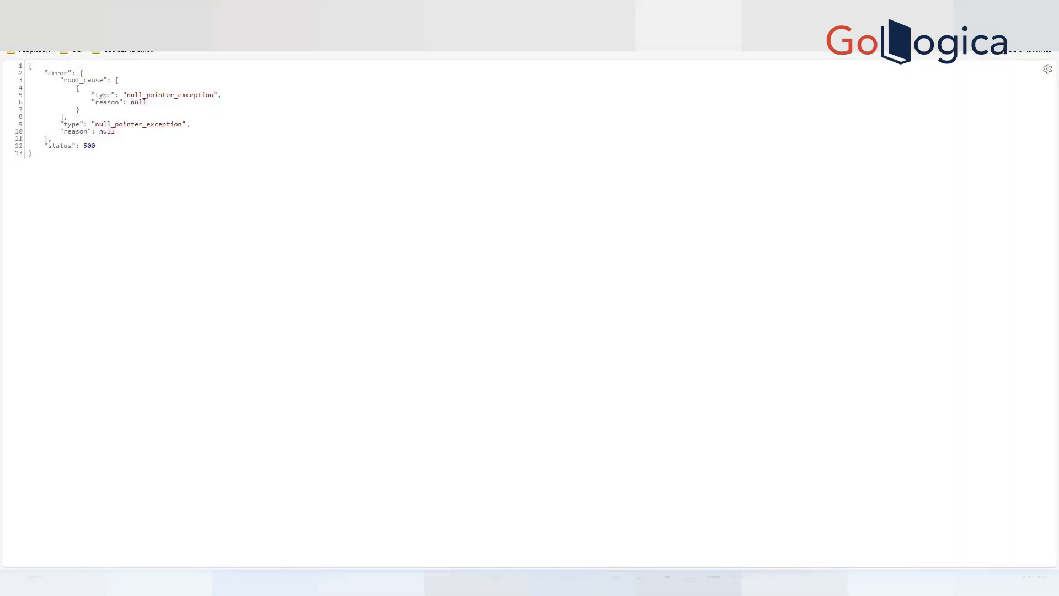
pyautogui.doubleClick(88, 146)
pyautogui.hotkey('ctrl', 'shift', 'Tab')
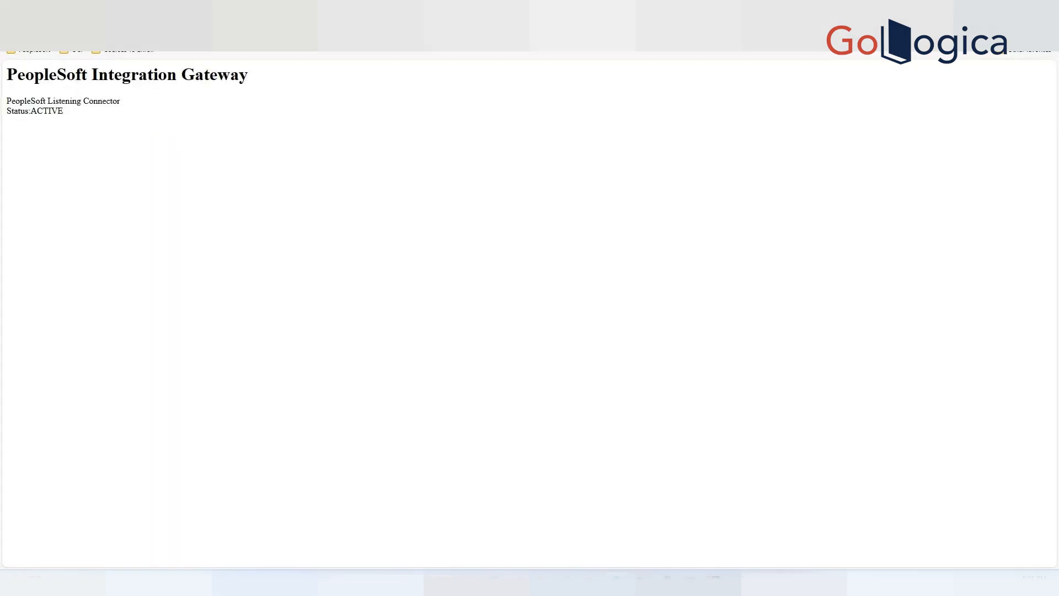
pyautogui.hotkey('ctrl', 'shift', 'Tab')
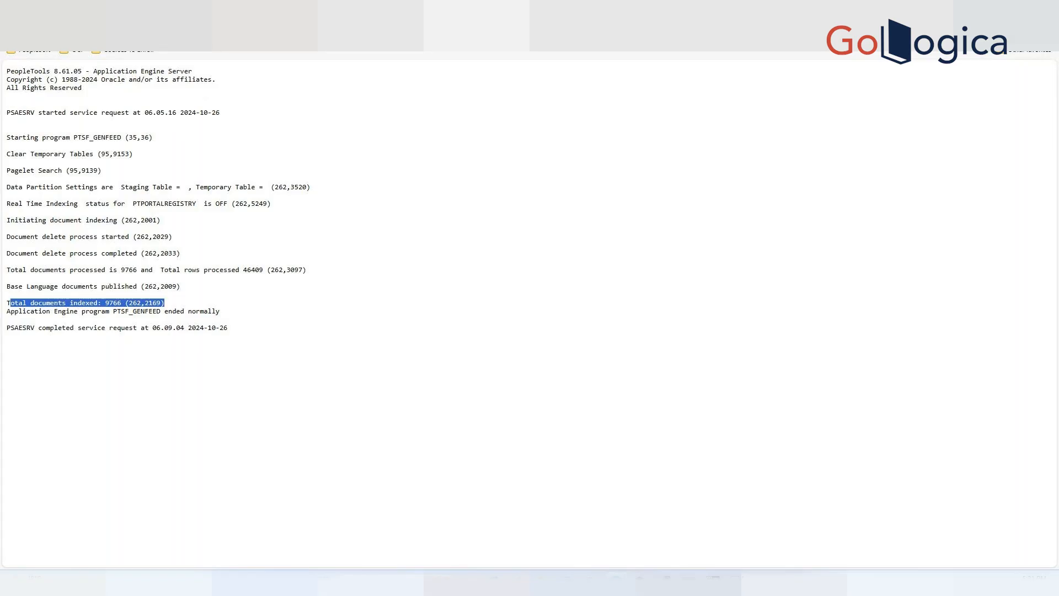
pyautogui.hotkey('ctrl', 'shift', 'Tab')
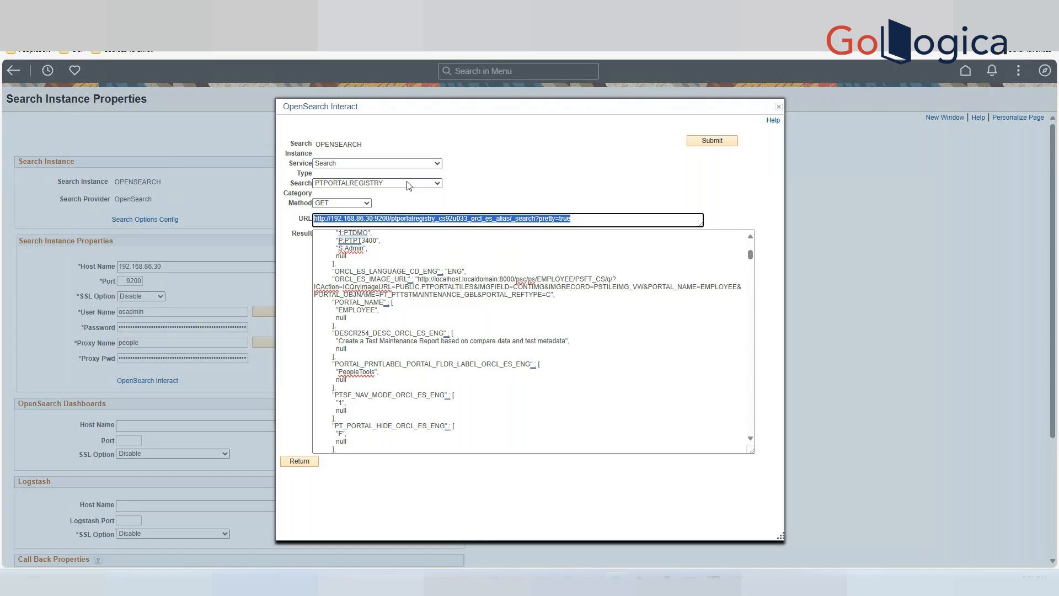
# Set the OpenSearch Interact service type to Mapping.
pyautogui.click(406, 163)
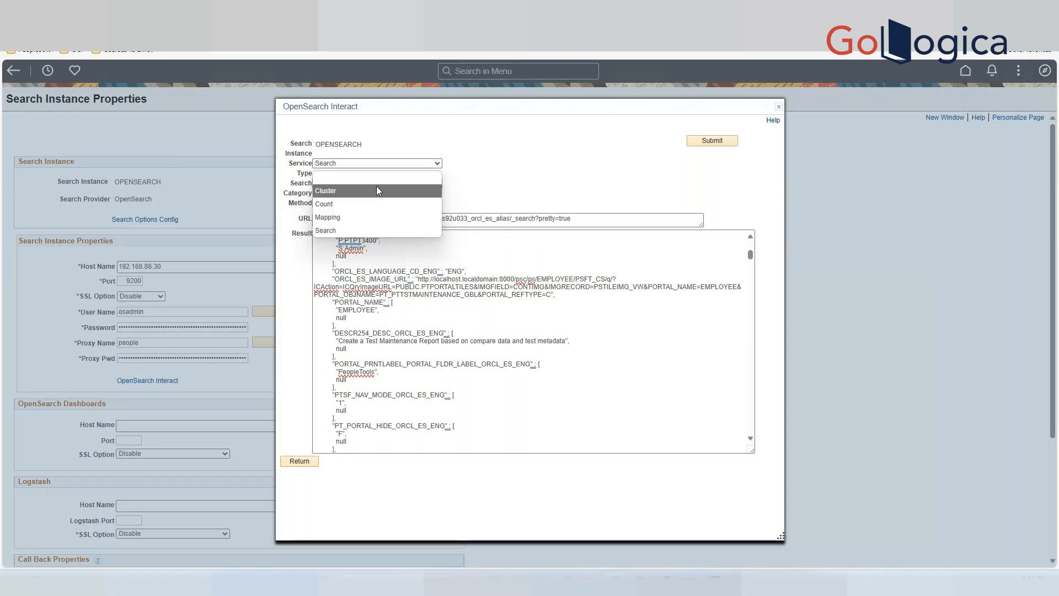
pyautogui.click(438, 163)
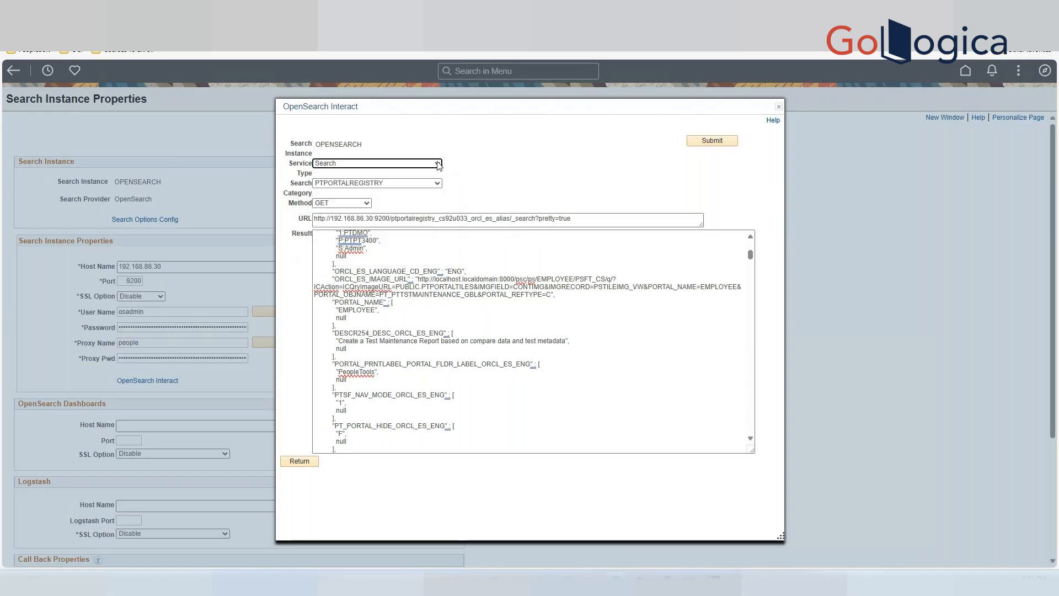
pyautogui.click(438, 164)
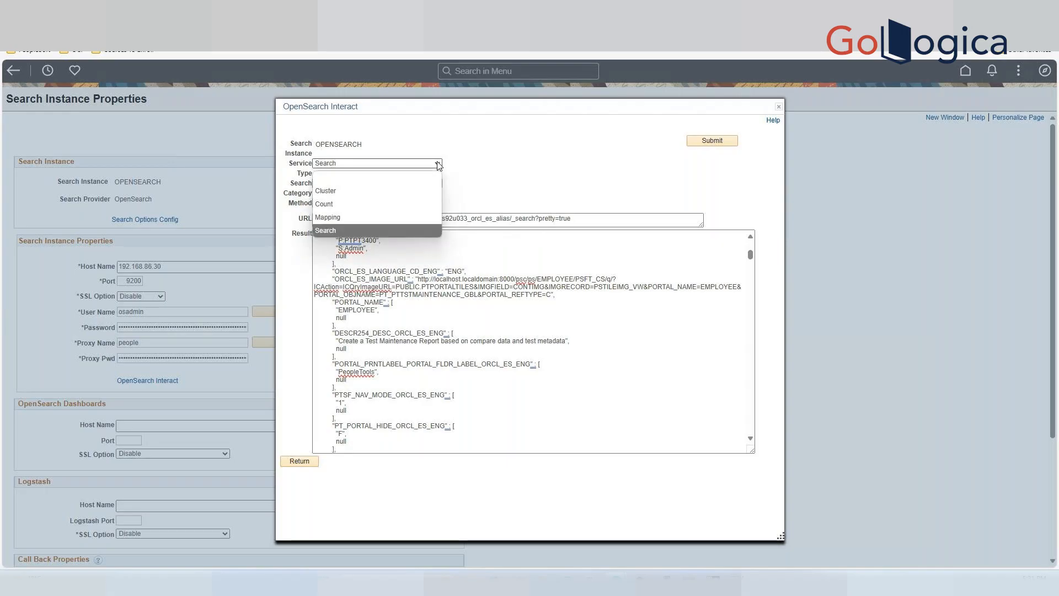
pyautogui.click(351, 218)
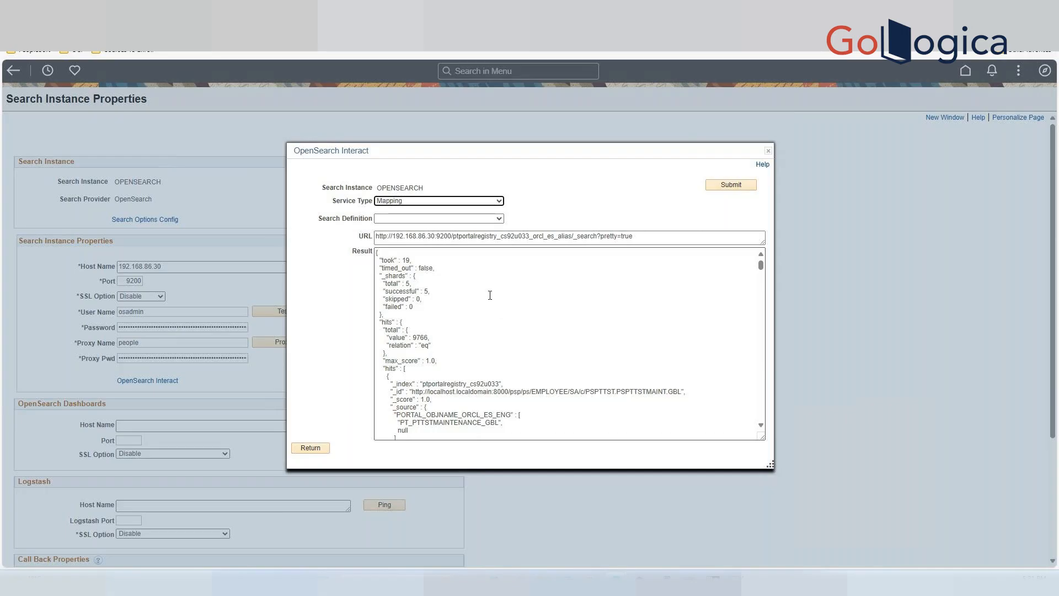
# Choose PTSF_RECENTMENU as the search definition and submit the mapping query.
pyautogui.click(499, 219)
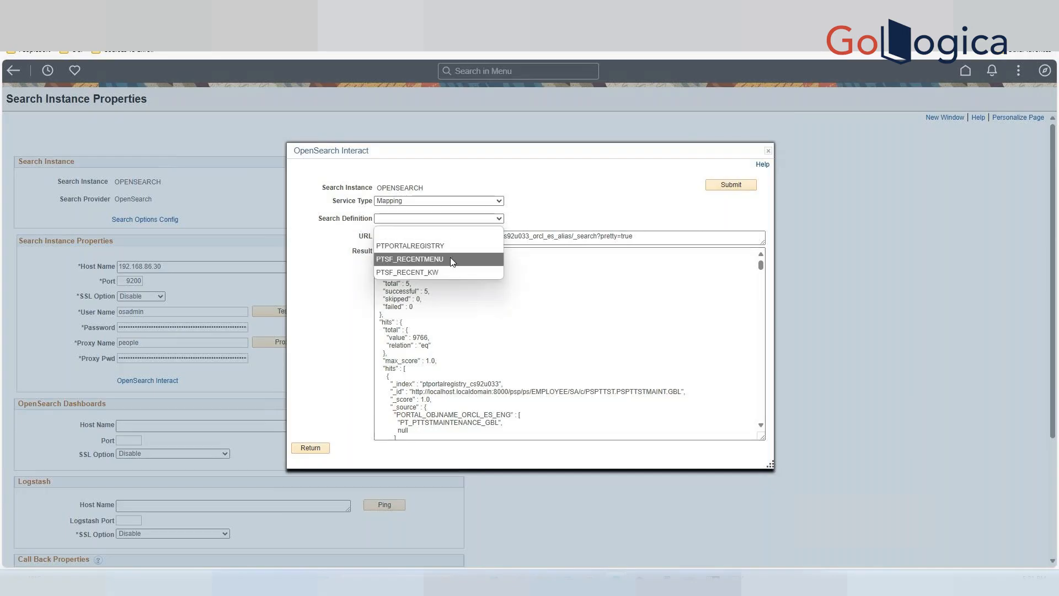
pyautogui.click(613, 220)
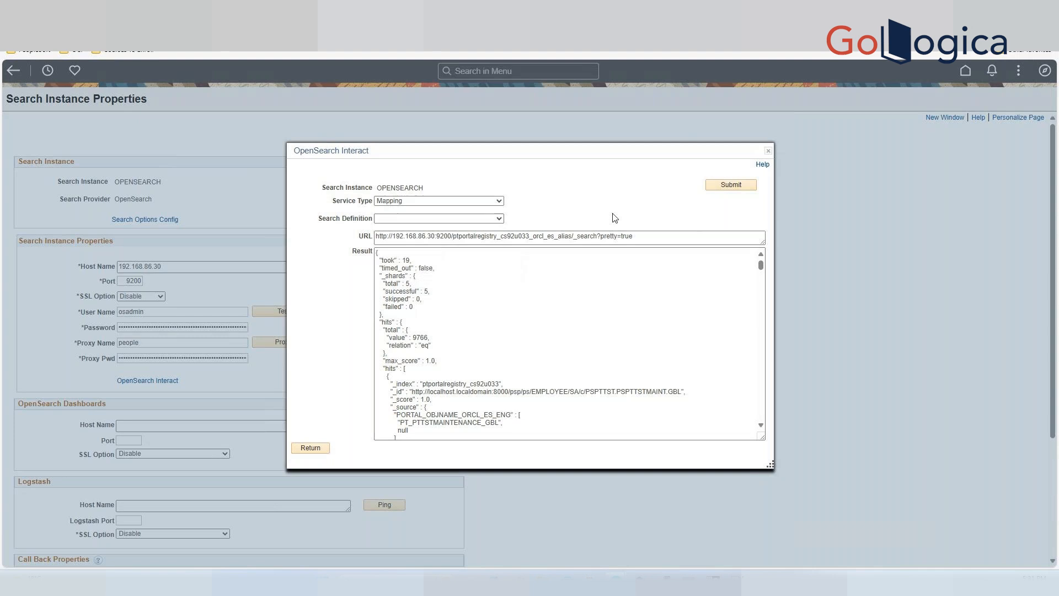
pyautogui.click(739, 191)
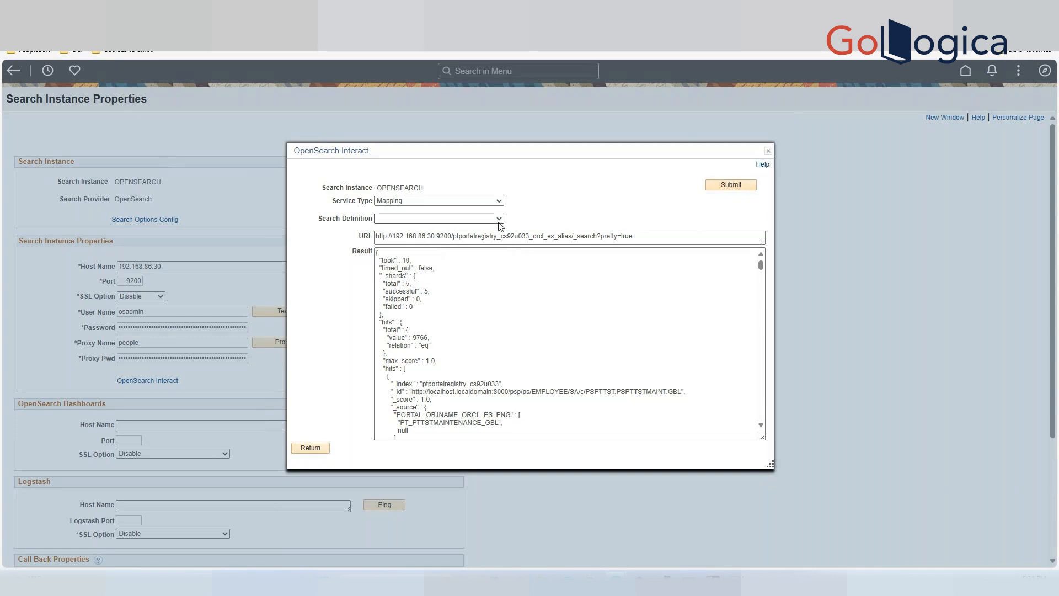
pyautogui.click(440, 218)
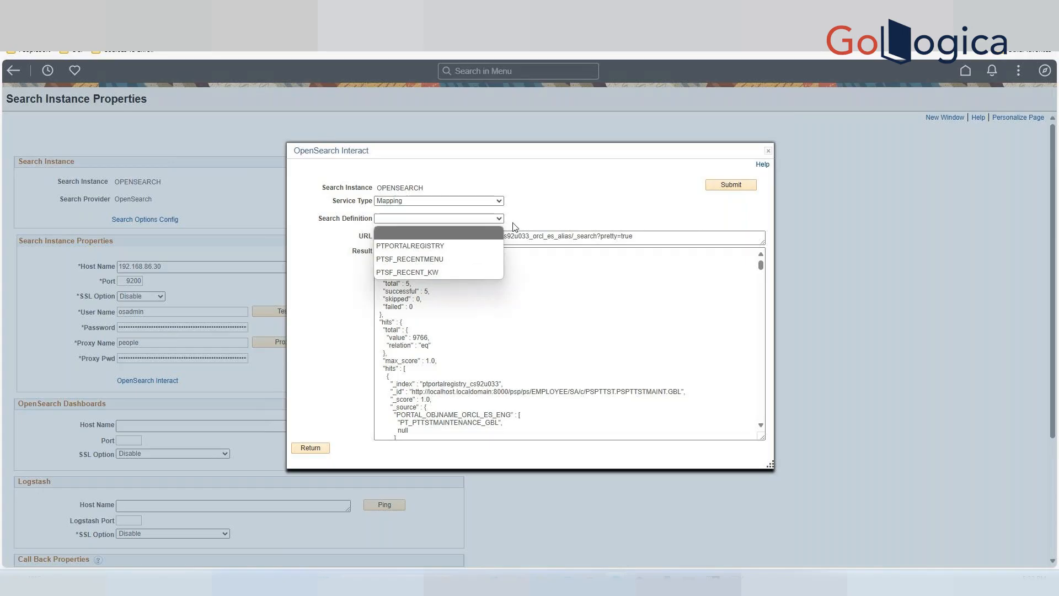
pyautogui.click(577, 216)
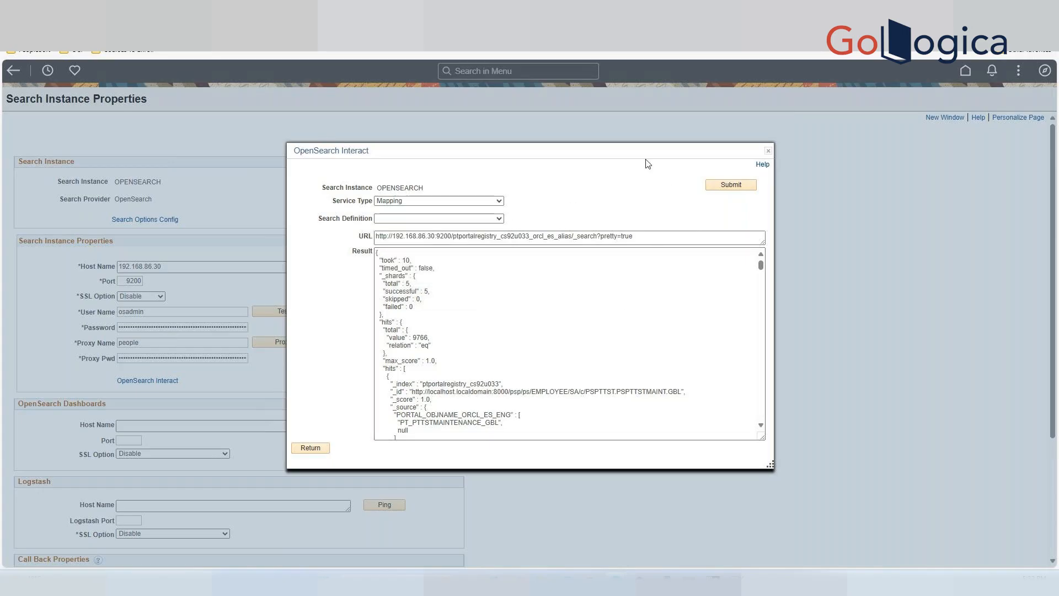
pyautogui.moveTo(643, 155); pyautogui.dragTo(639, 129)
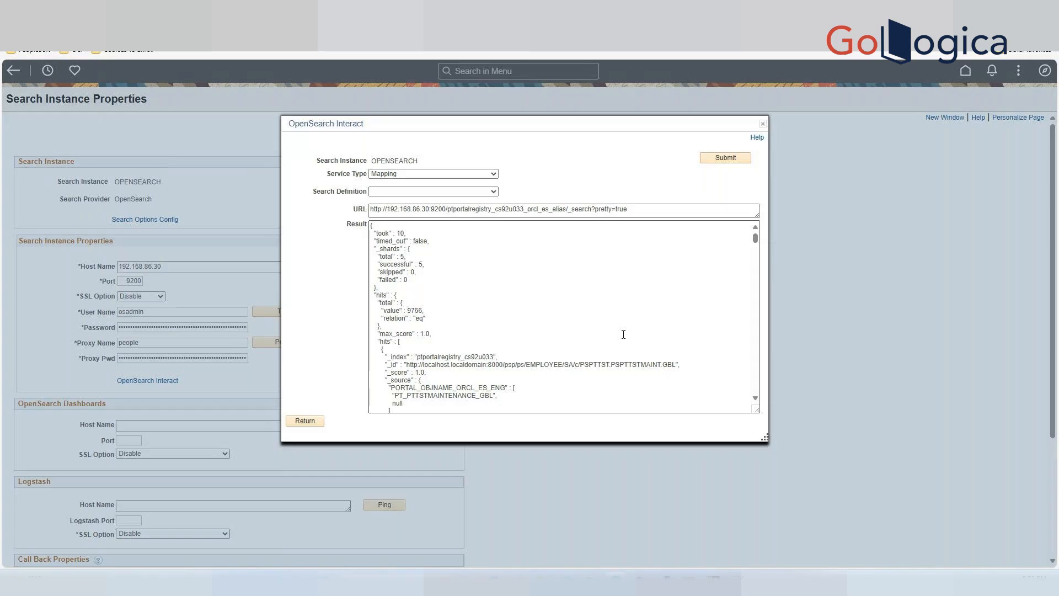
pyautogui.click(489, 192)
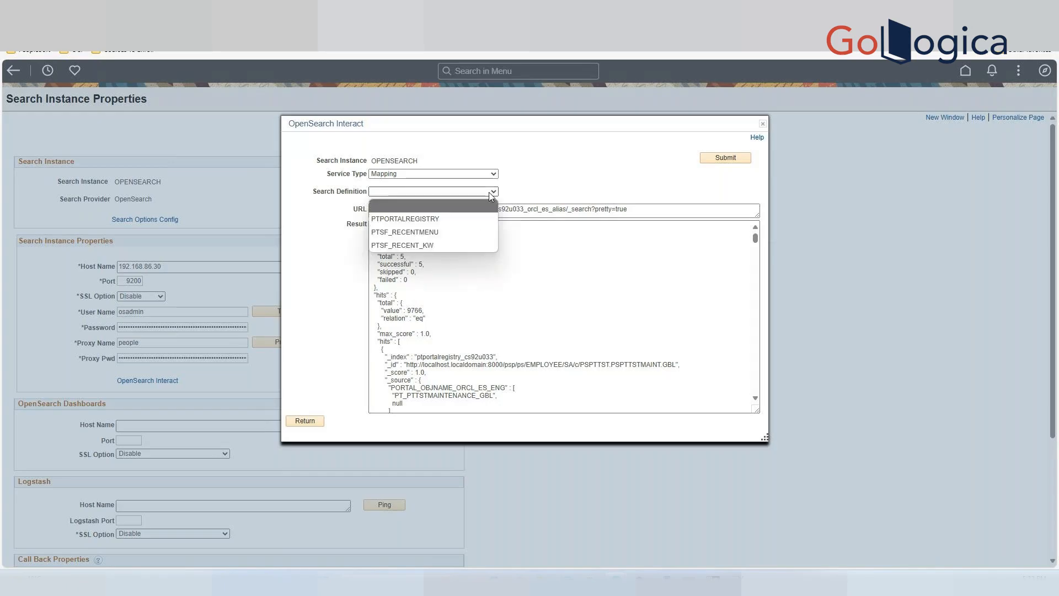
pyautogui.click(440, 233)
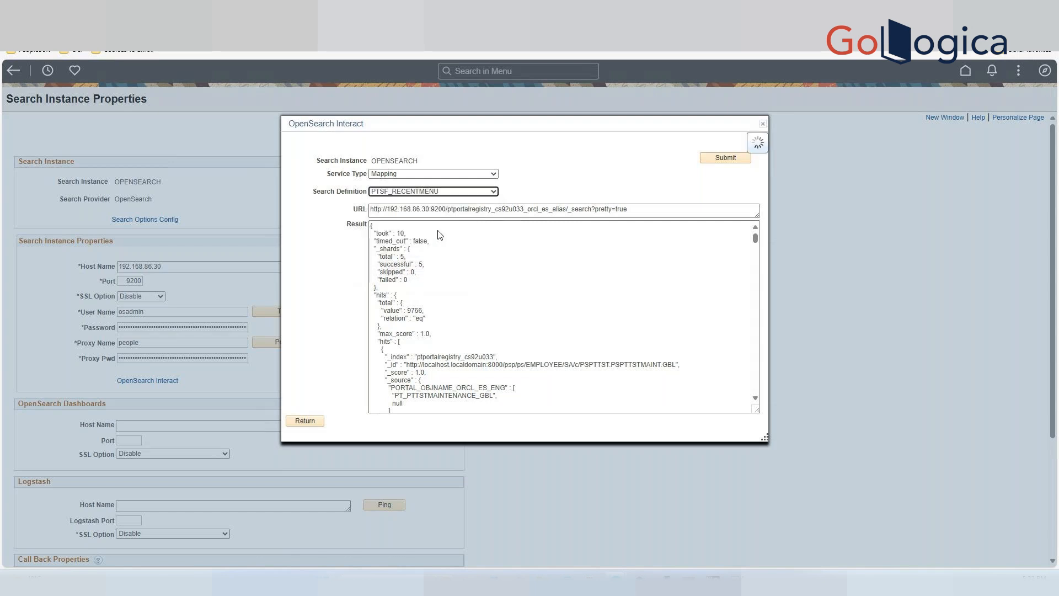
pyautogui.click(729, 187)
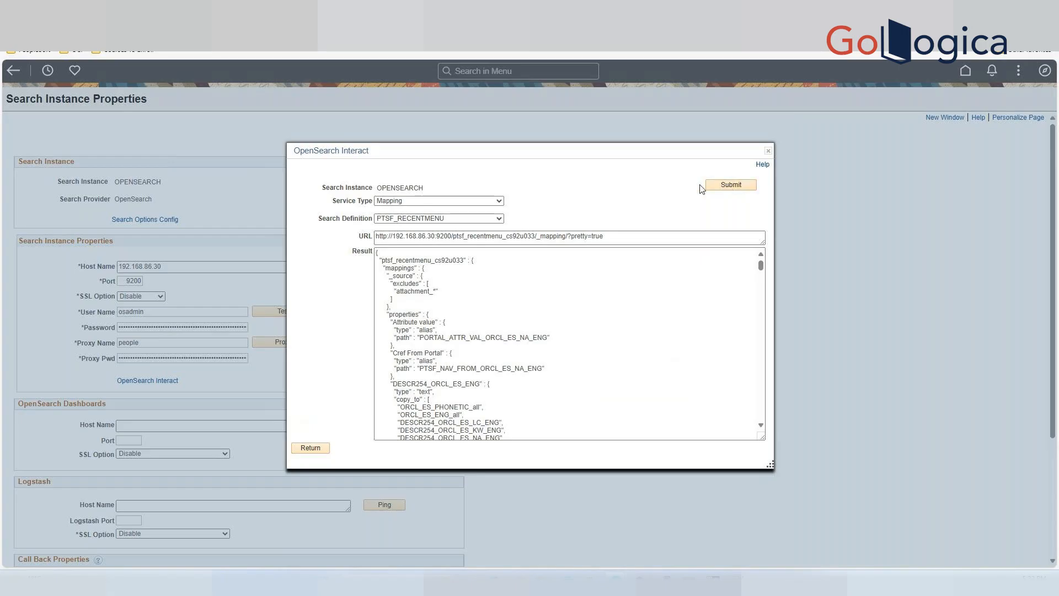
pyautogui.click(727, 187)
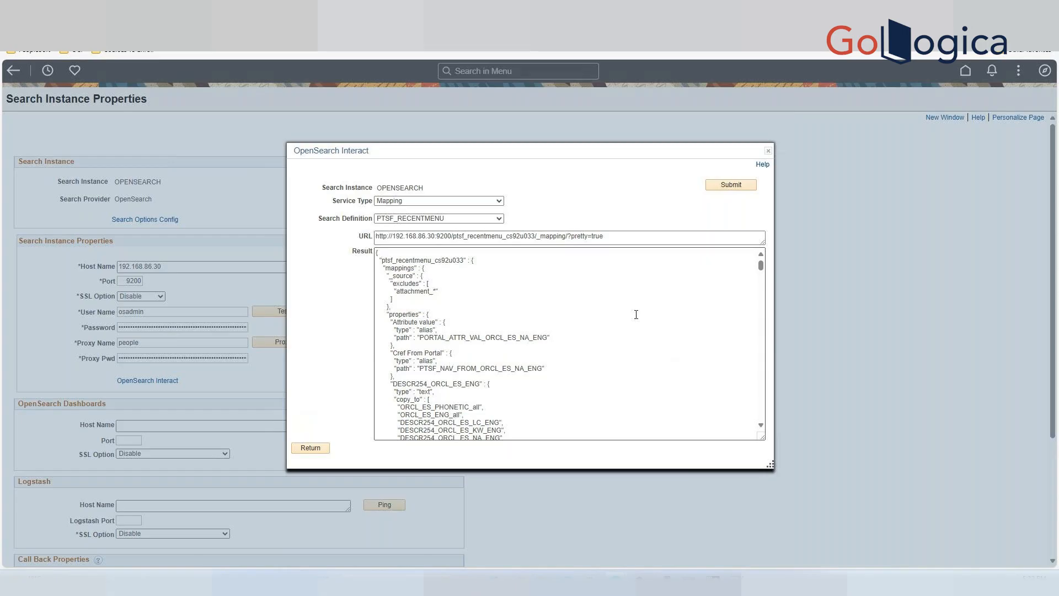
# Scroll through the PTSF_RECENTMENU mapping properties in the result.
pyautogui.click(558, 408)
pyautogui.press('Down')
pyautogui.press('Down')
pyautogui.press('Down')
pyautogui.press('Down')
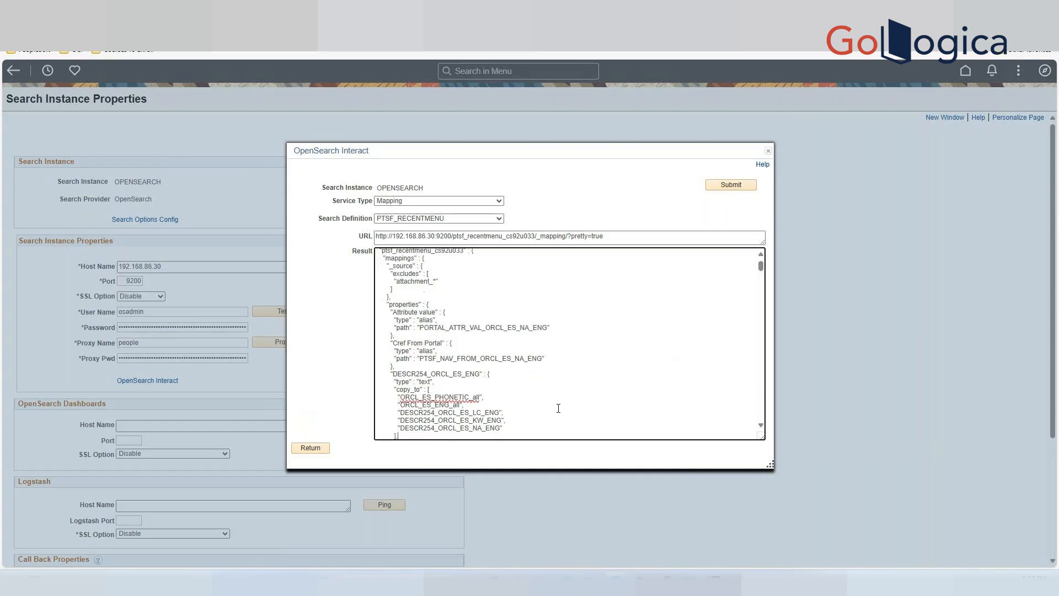
pyautogui.press('Down')
pyautogui.press('Down')
pyautogui.press('Down')
pyautogui.press('Down')
pyautogui.press('Down')
pyautogui.press('Down')
pyautogui.press('Down')
pyautogui.press('Down')
pyautogui.press('Down')
pyautogui.press('Down')
pyautogui.press('Down')
pyautogui.press('Down')
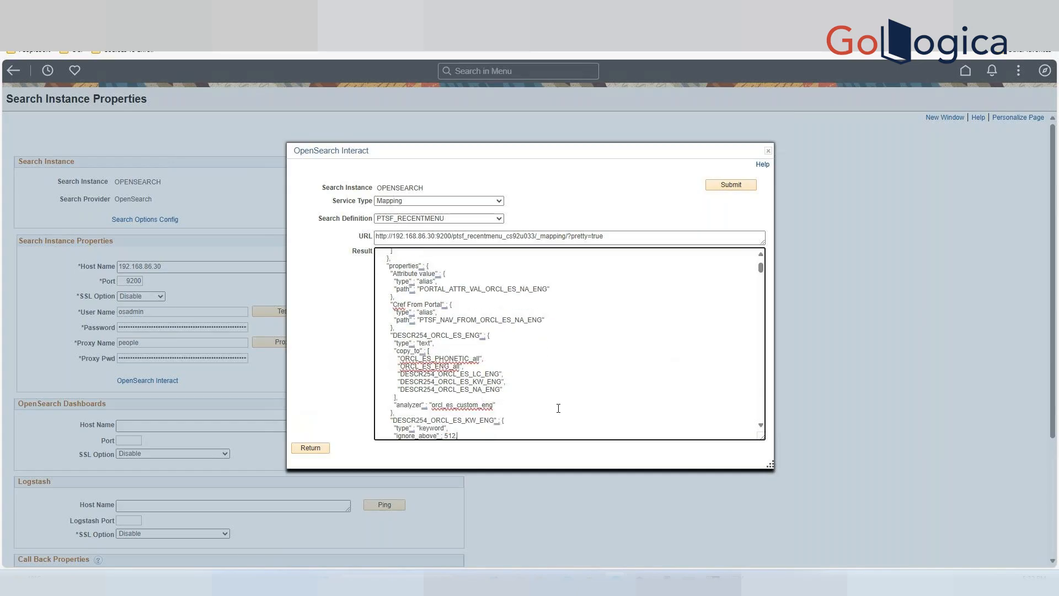
pyautogui.press('Down')
pyautogui.press('Down')
pyautogui.press('Down')
pyautogui.press('Down')
pyautogui.press('Down')
pyautogui.press('Down')
pyautogui.press('Down')
pyautogui.press('Down')
pyautogui.press('Down')
pyautogui.press('Down')
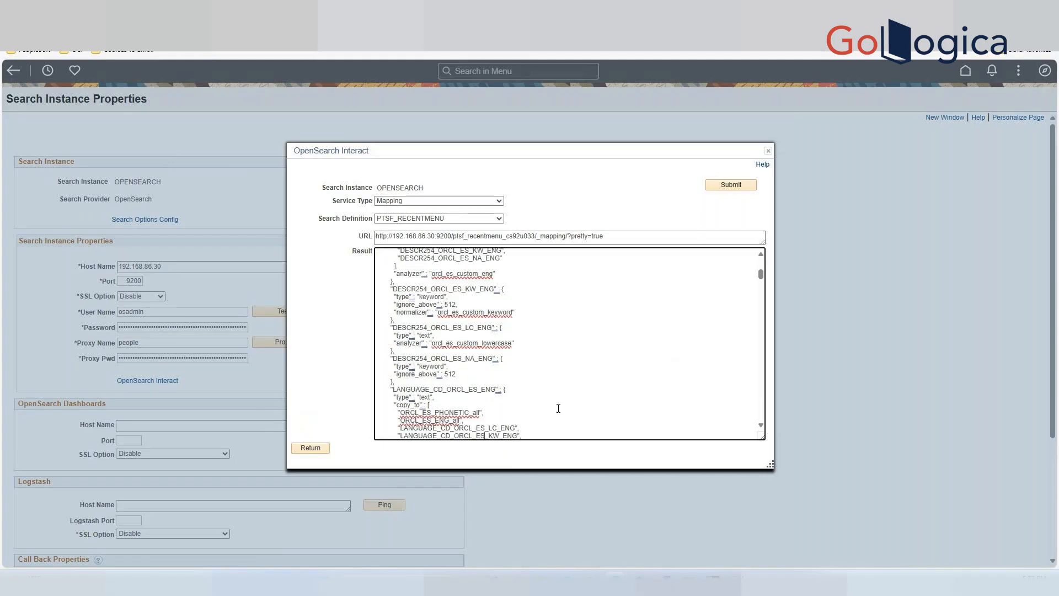
# Scroll through the remaining PTSF_RECENTMENU field mappings in the result, then close the OpenSearch Interact dialog.
pyautogui.press('Down')
pyautogui.press('Down')
pyautogui.press('Down')
pyautogui.press('Down')
pyautogui.press('Down')
pyautogui.press('Down')
pyautogui.press('Down')
pyautogui.press('Down')
pyautogui.press('Down')
pyautogui.press('Down')
pyautogui.press('Down')
pyautogui.press('Down')
pyautogui.press('Down')
pyautogui.press('Down')
pyautogui.press('Down')
pyautogui.press('Down')
pyautogui.press('Down')
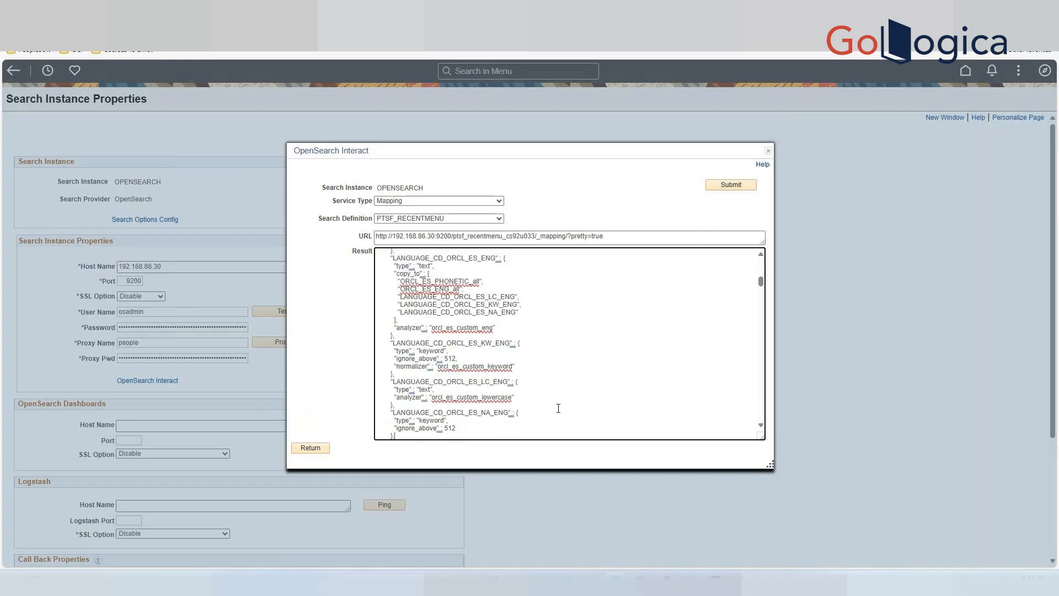
pyautogui.press('Down')
pyautogui.press('Down')
pyautogui.press('Down')
pyautogui.press('Down')
pyautogui.press('Down')
pyautogui.press('Down')
pyautogui.press('Down')
pyautogui.press('Down')
pyautogui.press('Down')
pyautogui.press('Down')
pyautogui.press('Down')
pyautogui.press('Down')
pyautogui.press('Down')
pyautogui.press('Down')
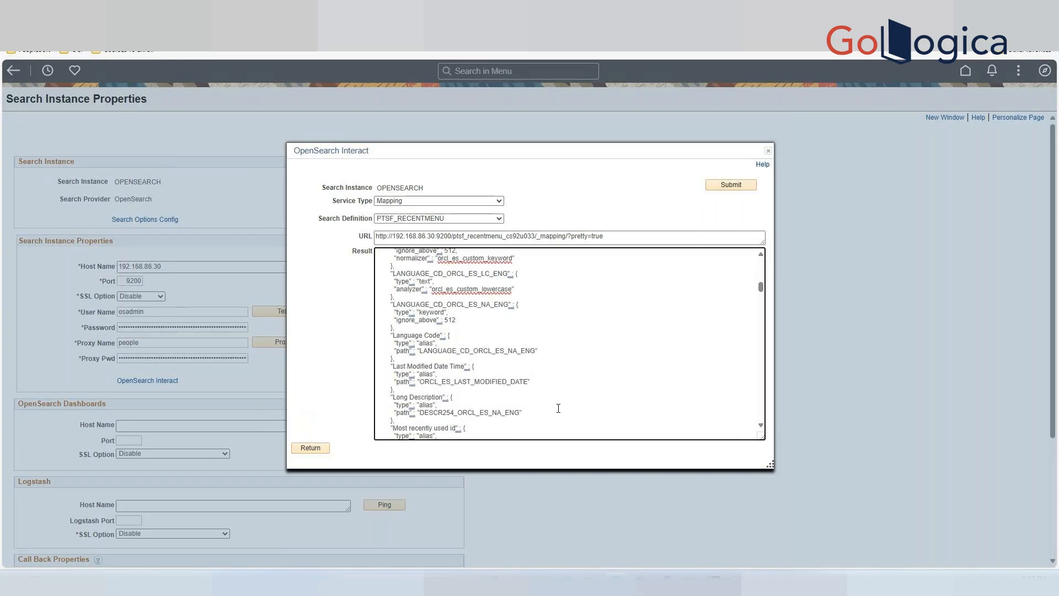
pyautogui.press('Down')
pyautogui.press('Down')
pyautogui.press('Down')
pyautogui.press('Down')
pyautogui.press('Down')
pyautogui.press('Down')
pyautogui.press('Down')
pyautogui.press('Down')
pyautogui.press('Down')
pyautogui.press('Down')
pyautogui.press('Down')
pyautogui.press('Down')
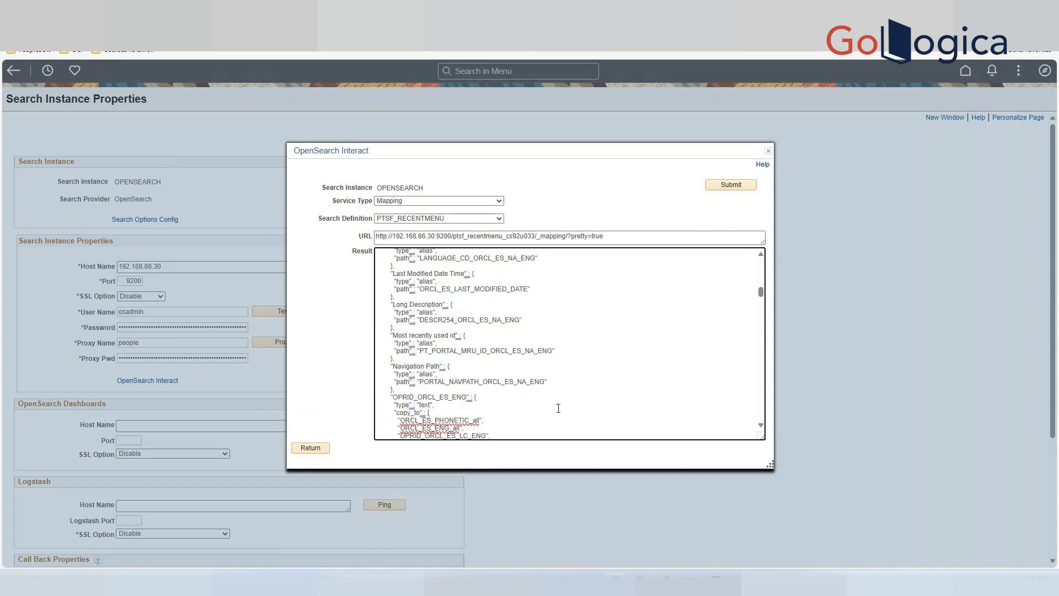
pyautogui.press('Down')
pyautogui.press('Down')
pyautogui.press('Down')
pyautogui.press('Down')
pyautogui.press('Down')
pyautogui.press('Down')
pyautogui.press('Down')
pyautogui.press('Down')
pyautogui.press('Down')
pyautogui.press('Down')
pyautogui.press('Down')
pyautogui.press('Down')
pyautogui.press('Down')
pyautogui.press('Down')
pyautogui.press('Down')
pyautogui.press('Down')
pyautogui.press('Down')
pyautogui.press('Down')
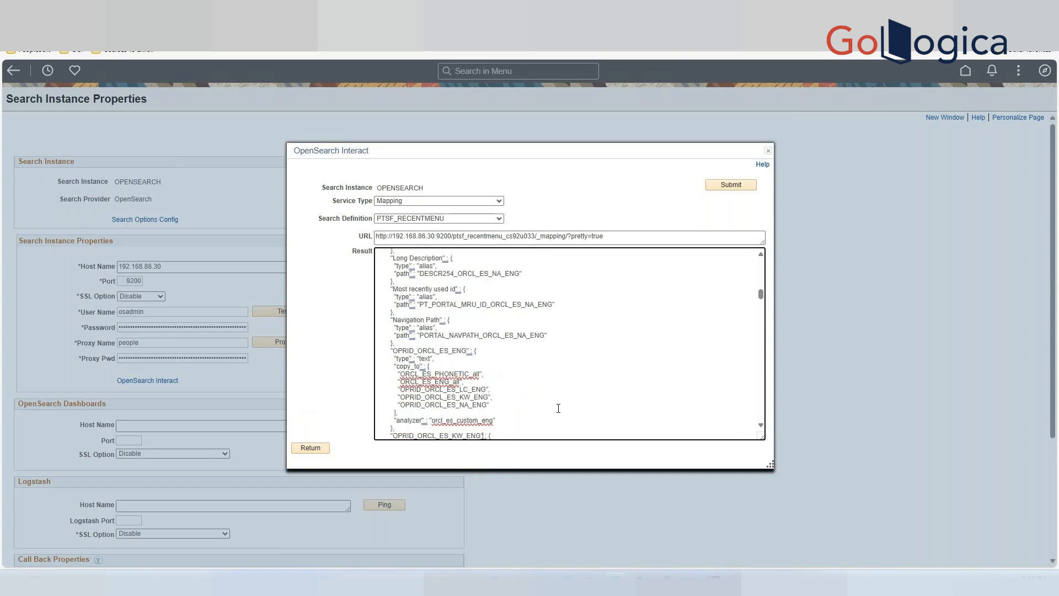
pyautogui.press('Down')
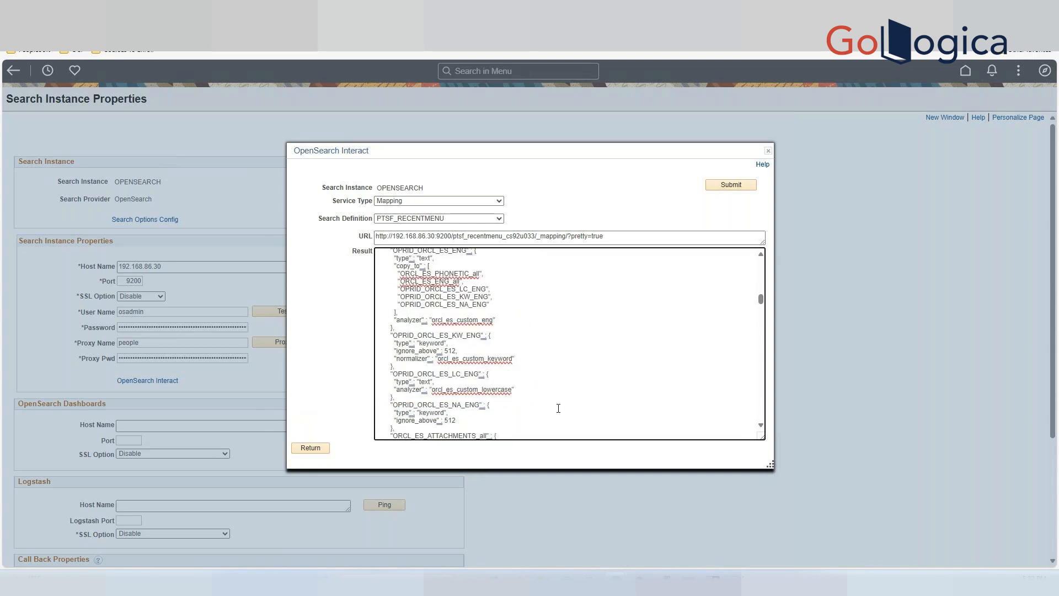
pyautogui.press('Down')
pyautogui.press('Down')
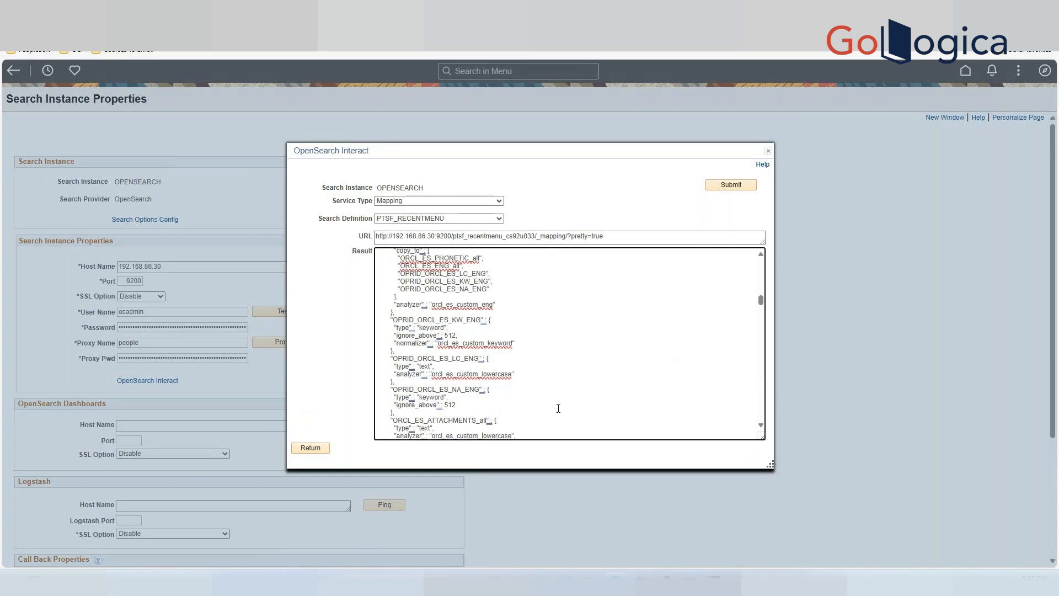
pyautogui.press('Down')
pyautogui.press('Down')
pyautogui.press('Down')
pyautogui.press('Down')
pyautogui.press('Down')
pyautogui.press('Down')
pyautogui.press('Down')
pyautogui.press('Down')
pyautogui.press('Down')
pyautogui.press('Down')
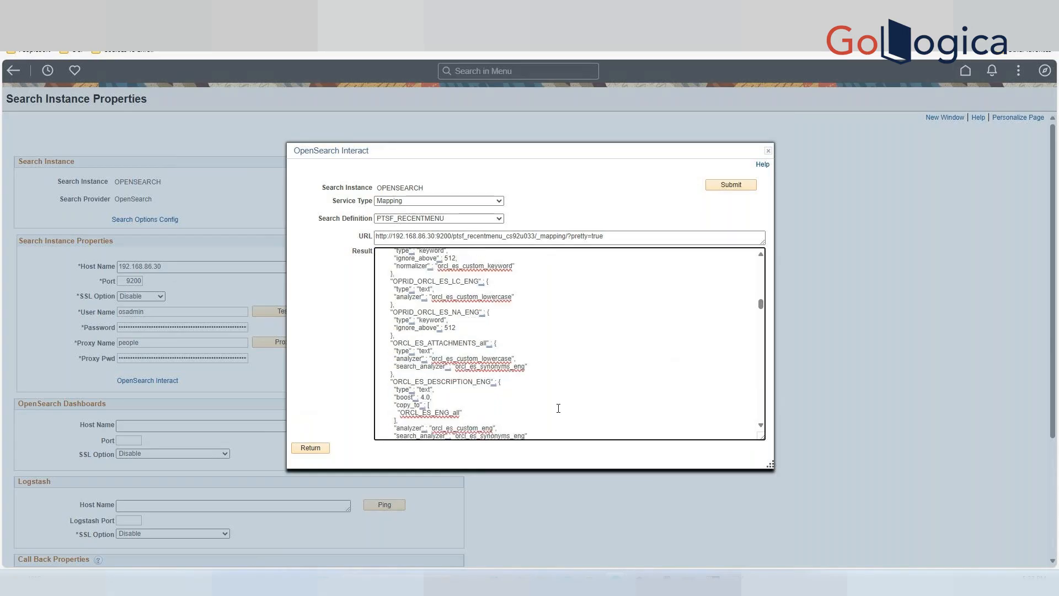
pyautogui.press('Down')
pyautogui.press('Down')
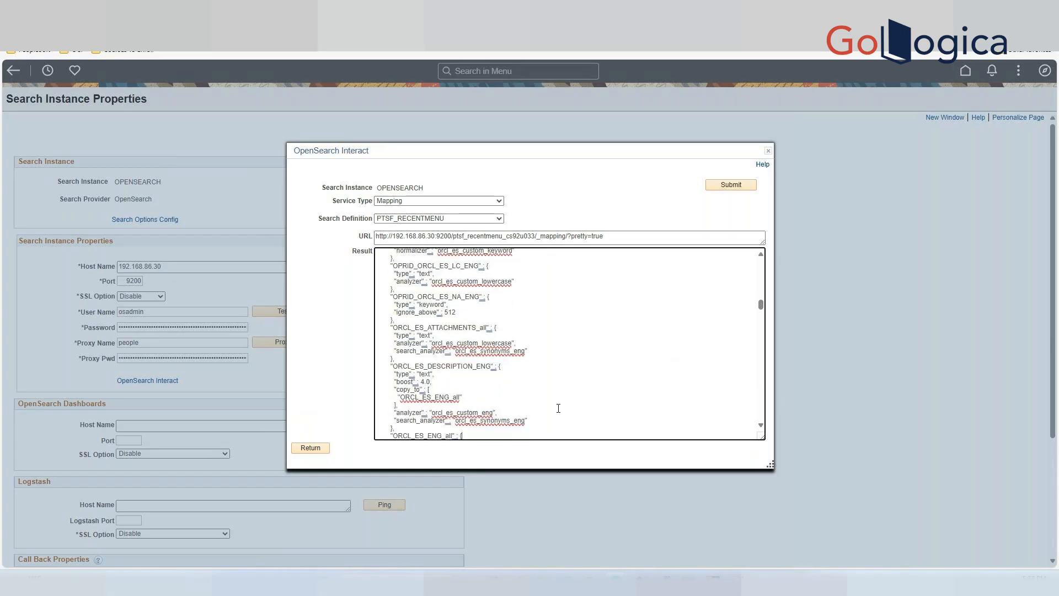
pyautogui.press('Down')
pyautogui.press('Down')
pyautogui.press('Down')
pyautogui.press('Down')
pyautogui.press('Down')
pyautogui.press('Down')
pyautogui.press('Down')
pyautogui.press('Down')
pyautogui.press('Down')
pyautogui.press('Down')
pyautogui.press('Down')
pyautogui.press('Down')
pyautogui.press('Down')
pyautogui.press('Down')
pyautogui.press('Down')
pyautogui.press('Down')
pyautogui.press('Down')
pyautogui.press('Down')
pyautogui.press('Down')
pyautogui.press('Down')
pyautogui.press('Down')
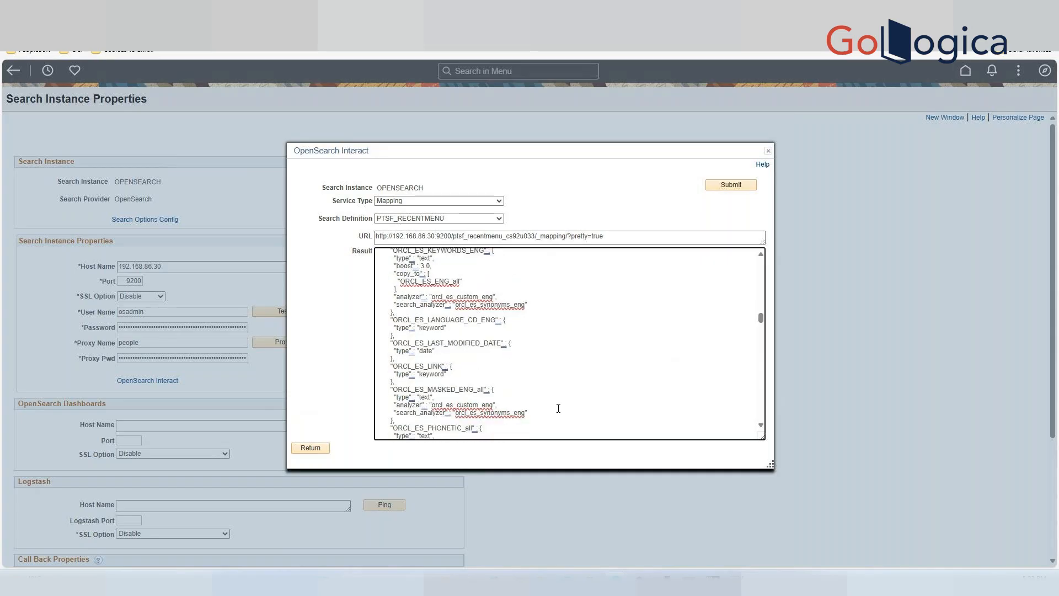
pyautogui.press('Down')
pyautogui.press('Down')
pyautogui.press('Down')
pyautogui.press('Down')
pyautogui.press('Down')
pyautogui.press('Down')
pyautogui.press('Down')
pyautogui.press('Down')
pyautogui.press('Down')
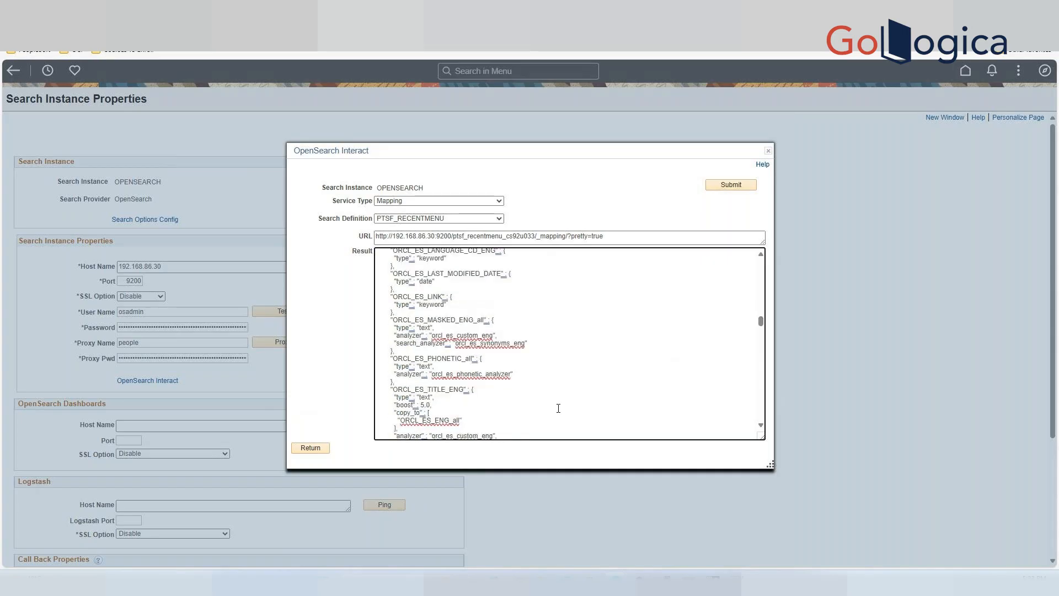
pyautogui.press('Down')
pyautogui.press('Down')
pyautogui.press('Down')
pyautogui.press('Down')
pyautogui.press('Down')
pyautogui.press('Down')
pyautogui.press('Down')
pyautogui.press('Down')
pyautogui.press('Down')
pyautogui.press('Down')
pyautogui.press('Down')
pyautogui.press('Down')
pyautogui.press('Down')
pyautogui.press('Down')
pyautogui.press('Down')
pyautogui.press('Down')
pyautogui.press('Down')
pyautogui.press('Down')
pyautogui.press('Down')
pyautogui.press('Down')
pyautogui.press('Down')
pyautogui.press('Down')
pyautogui.press('Down')
pyautogui.press('Down')
pyautogui.press('Down')
pyautogui.press('Down')
pyautogui.press('Down')
pyautogui.press('Down')
pyautogui.press('Down')
pyautogui.press('Down')
pyautogui.press('Down')
pyautogui.press('Down')
pyautogui.press('Down')
pyautogui.press('Down')
pyautogui.press('Down')
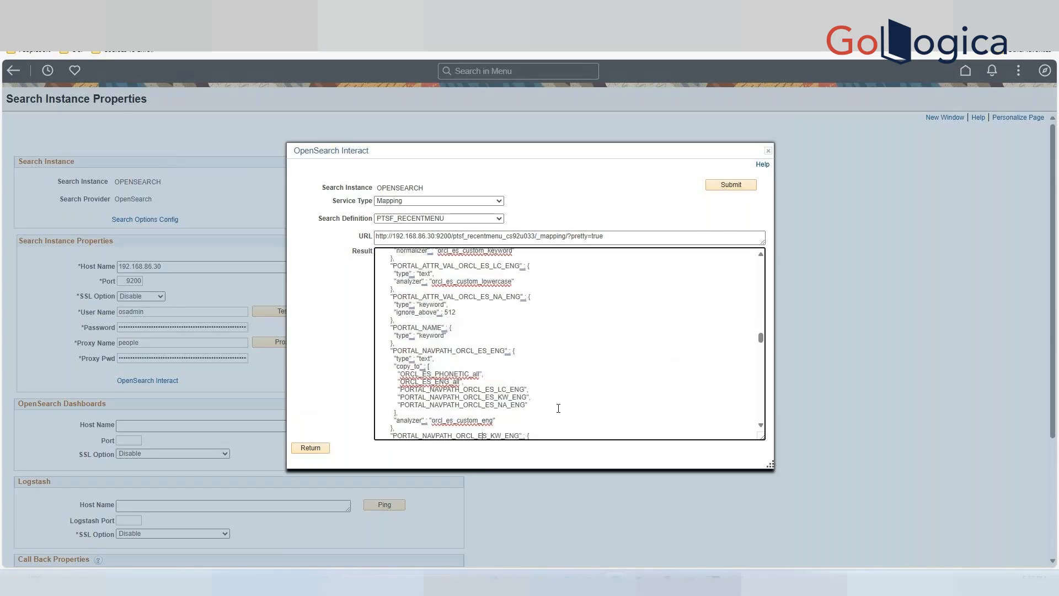
pyautogui.press('Down')
pyautogui.press('Down')
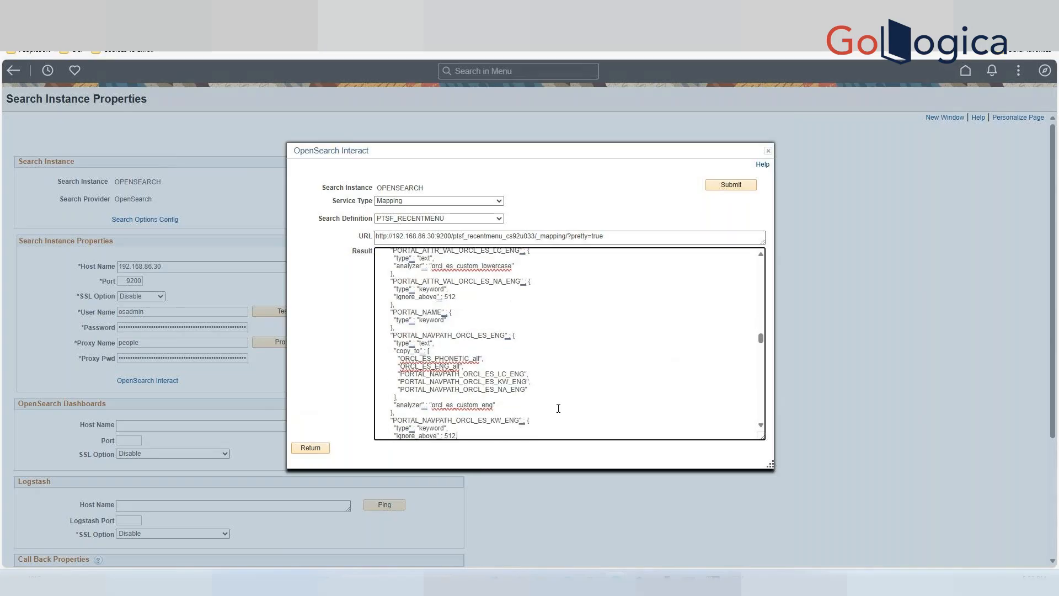
pyautogui.press('Down')
pyautogui.press('Down')
pyautogui.press('Down')
pyautogui.press('Down')
pyautogui.press('Down')
pyautogui.press('Down')
pyautogui.press('Down')
pyautogui.press('Down')
pyautogui.press('Down')
pyautogui.press('Down')
pyautogui.press('Down')
pyautogui.press('Down')
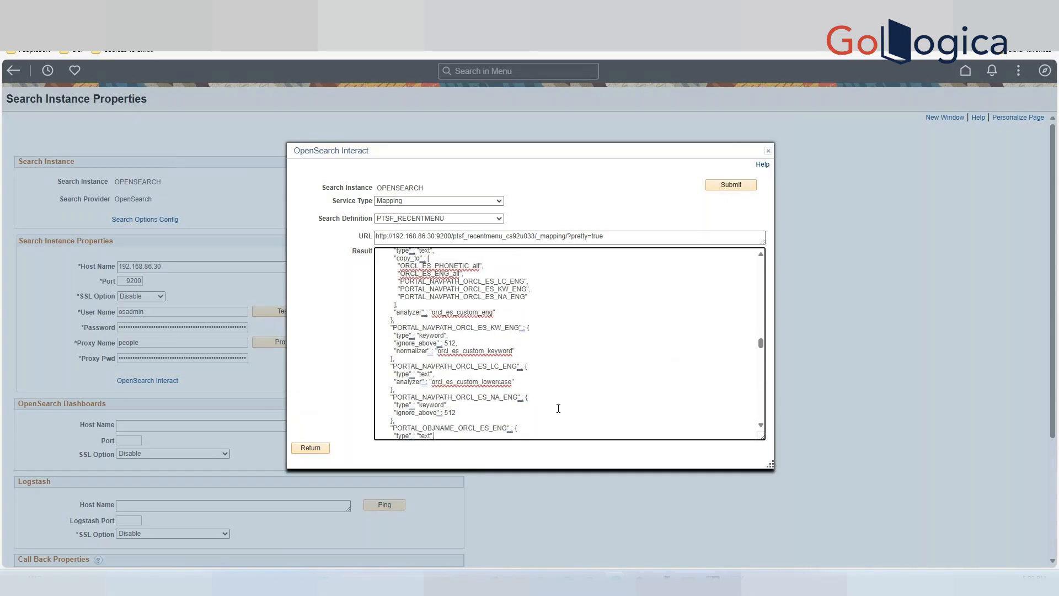
pyautogui.click(768, 152)
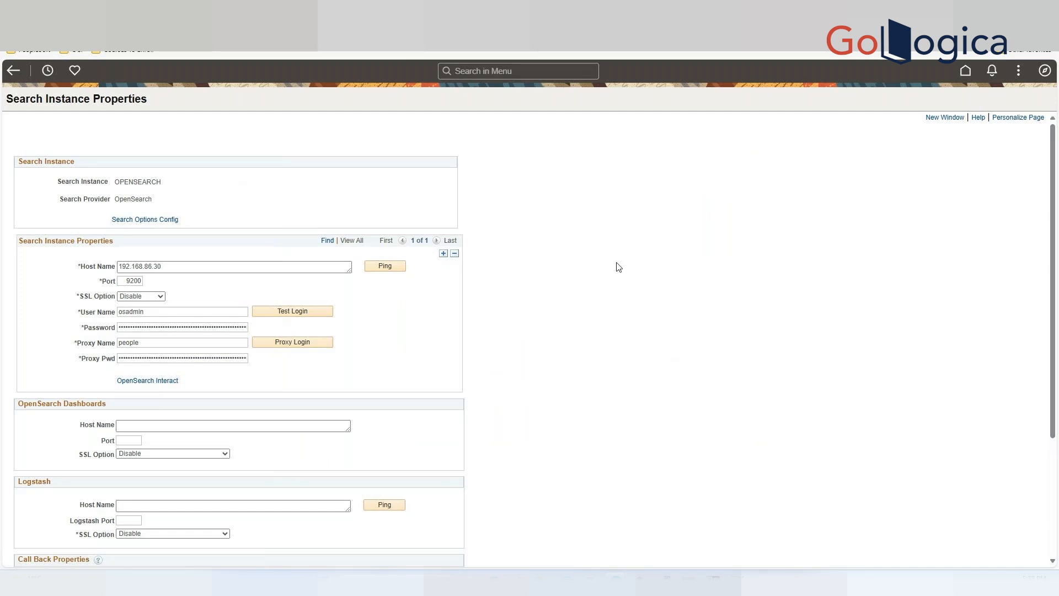
# Search the menu for "search def" and open Define Search Definitions.
pyautogui.click(506, 72)
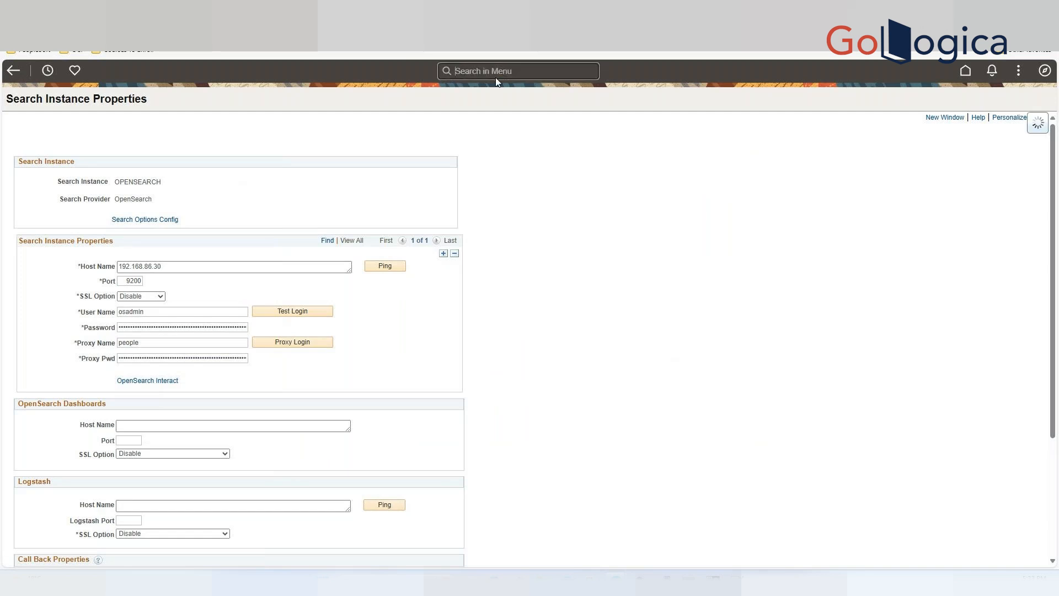
pyautogui.write('seacr')
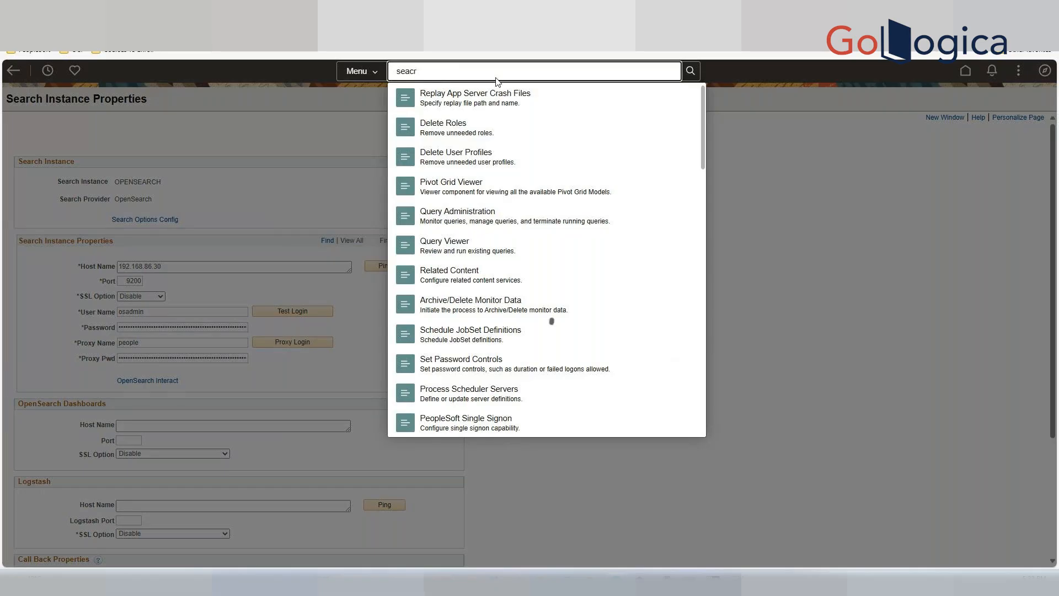
pyautogui.press('BackSpace')
pyautogui.press('BackSpace')
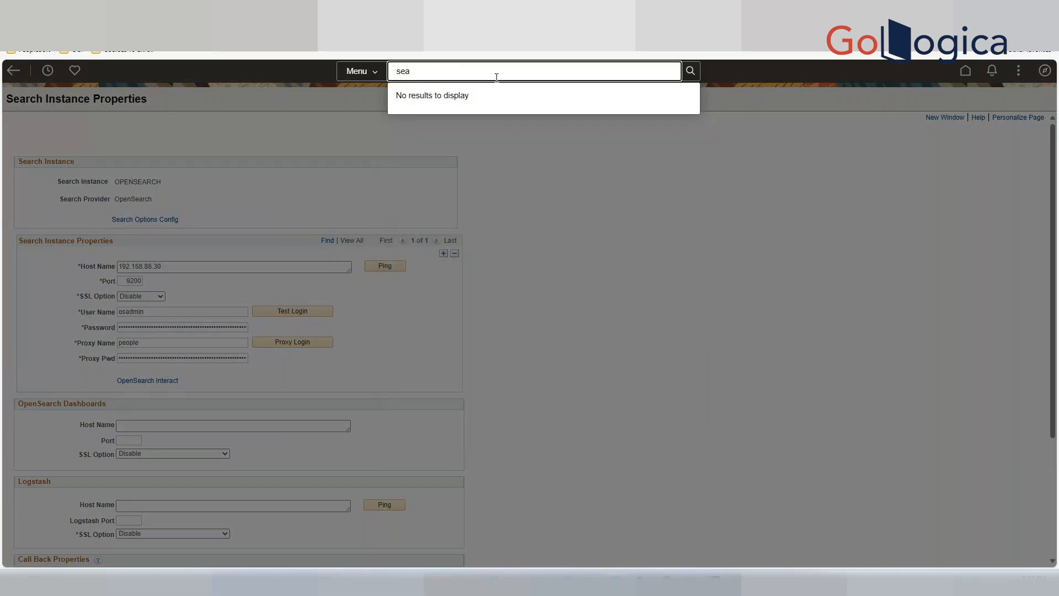
pyautogui.write('rch ')
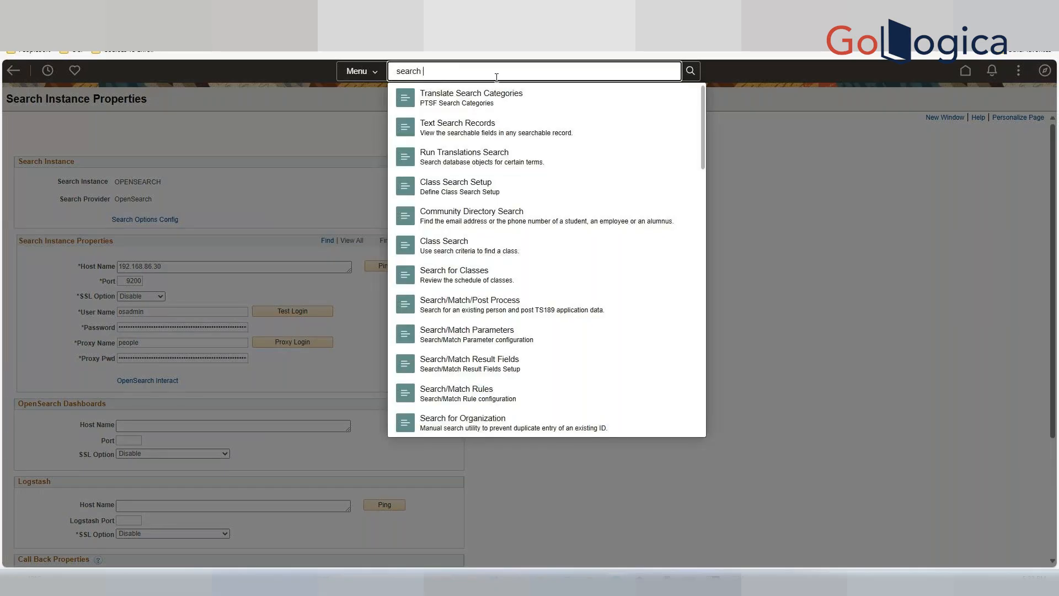
pyautogui.write('def')
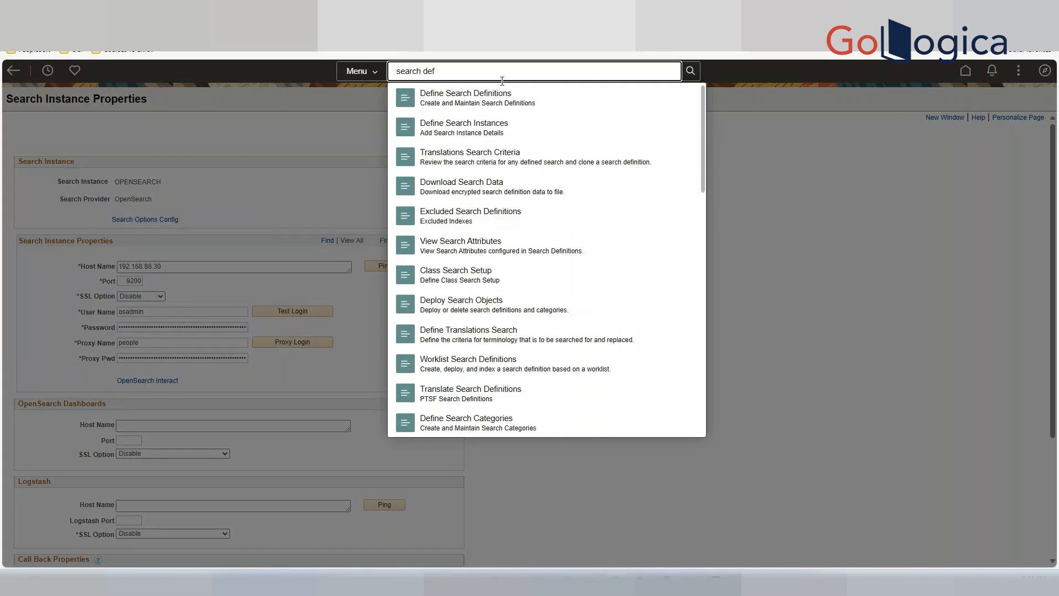
pyautogui.click(482, 95)
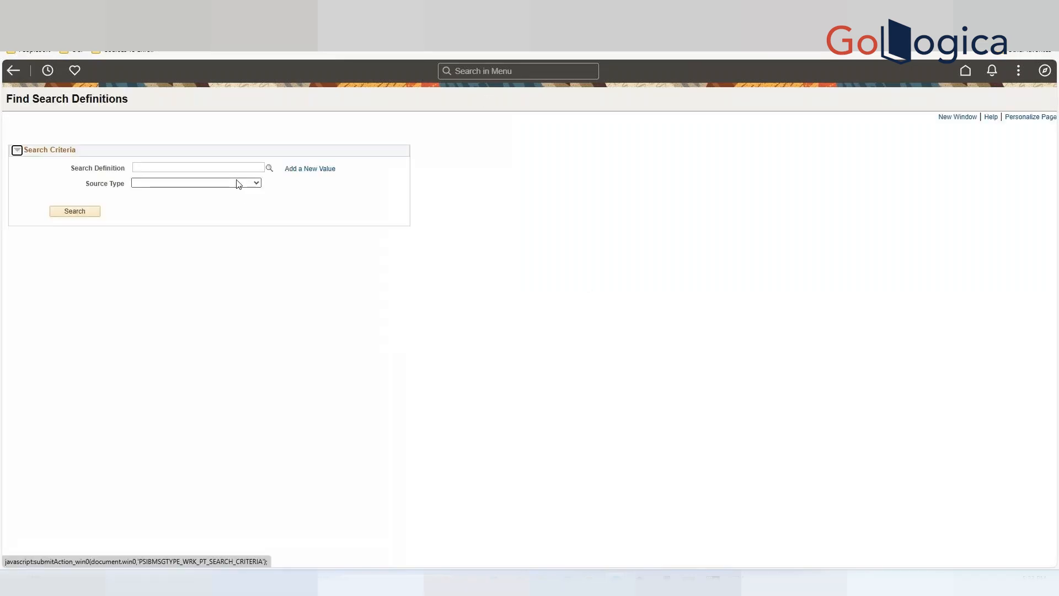
# Look up and open the PTPORTALREGISTRY search definition, dismissing the read-only message.
pyautogui.click(269, 169)
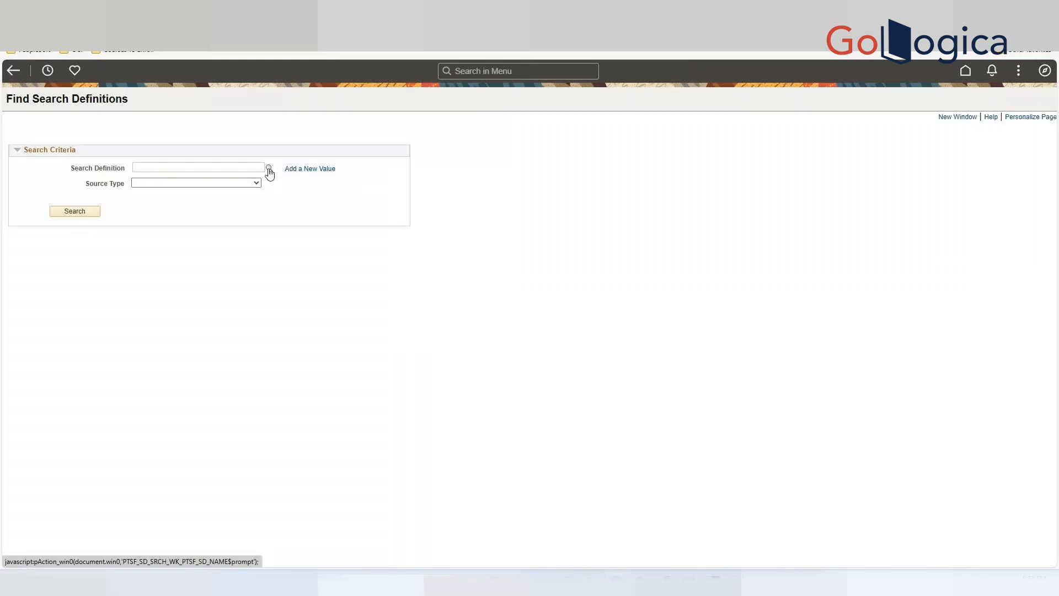
pyautogui.click(211, 184)
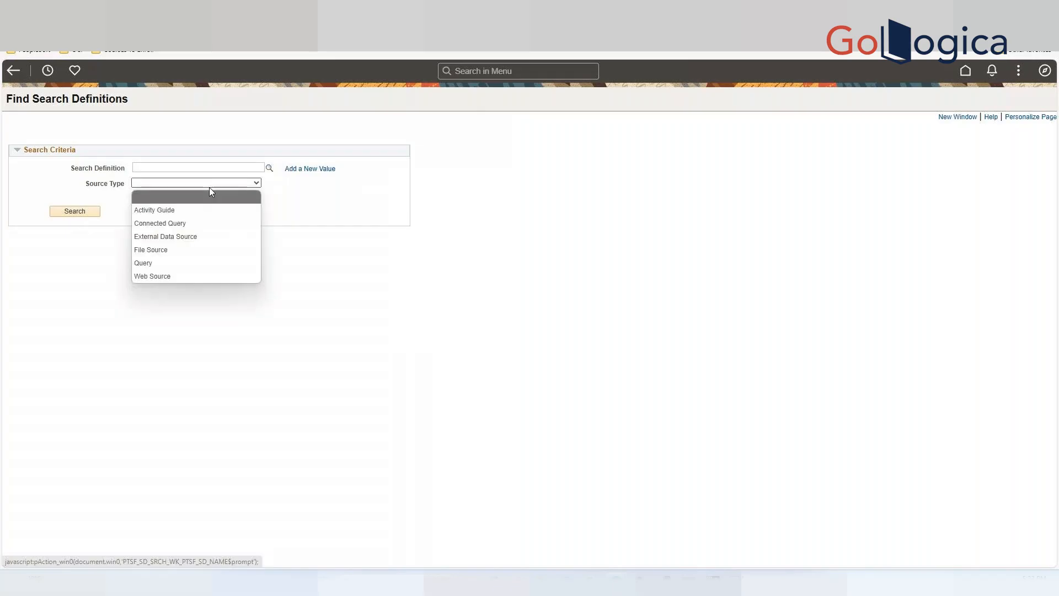
pyautogui.click(216, 167)
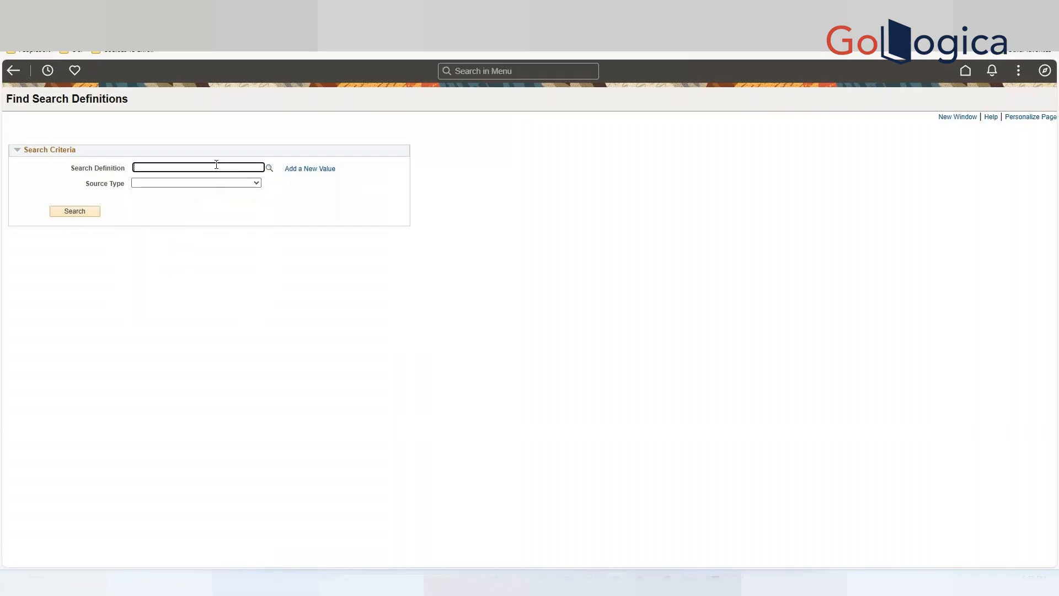
pyautogui.write('PTP')
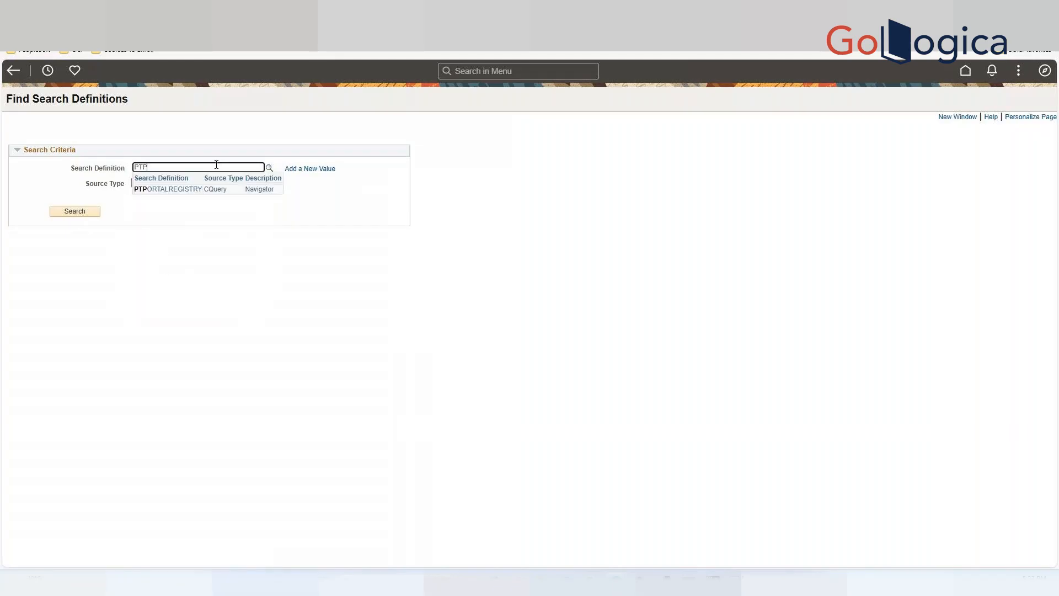
pyautogui.write('ORTAL')
pyautogui.click(188, 190)
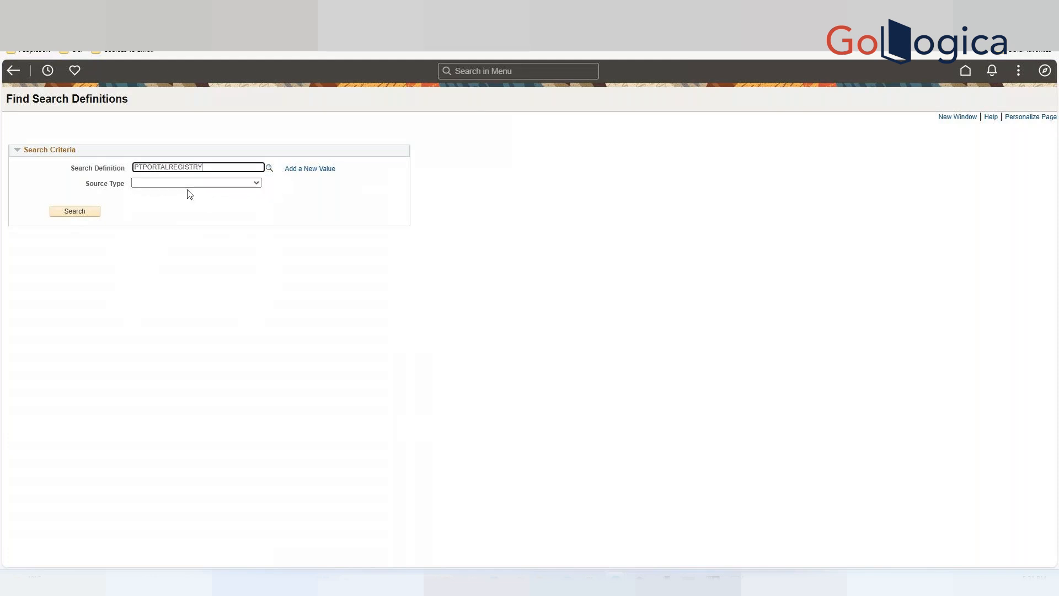
pyautogui.click(255, 184)
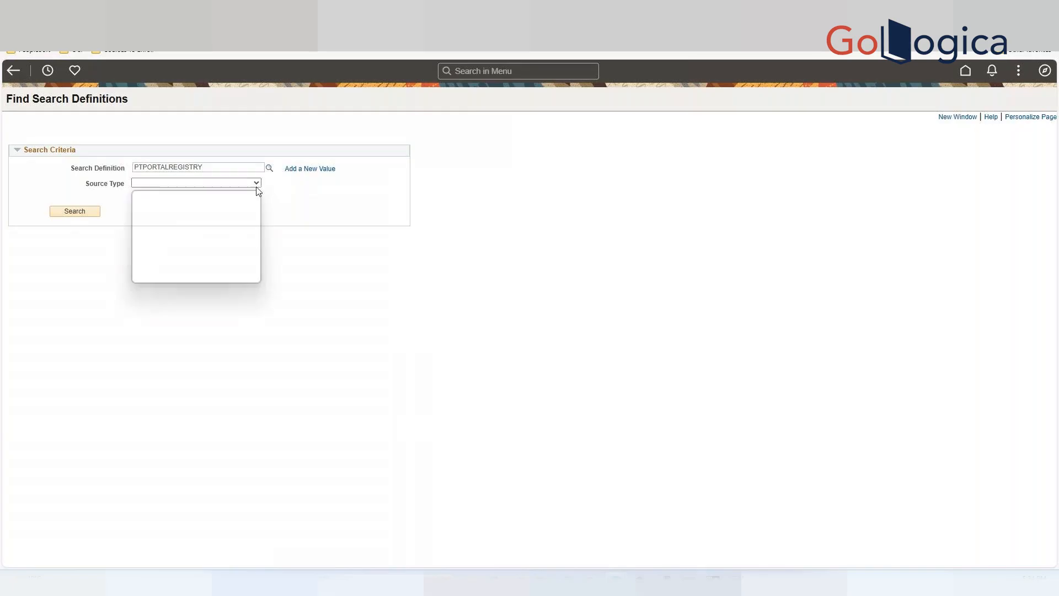
pyautogui.click(284, 199)
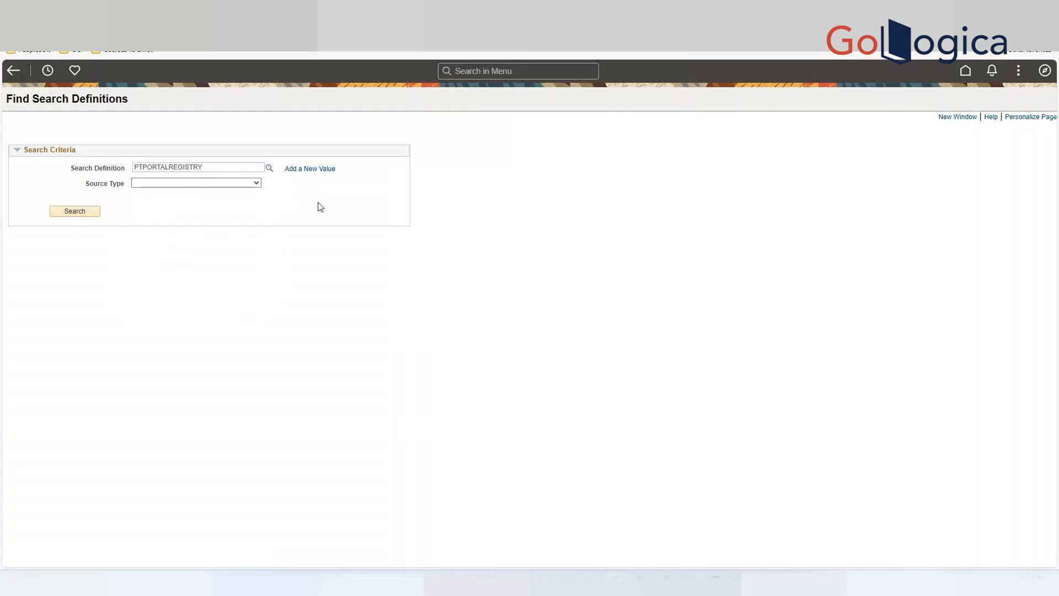
pyautogui.click(74, 213)
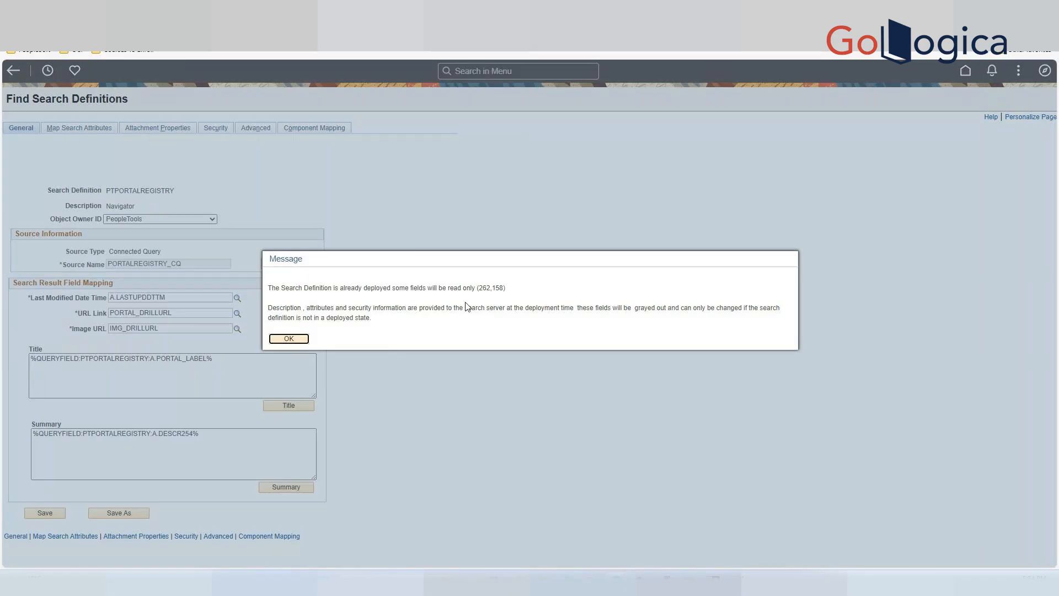
pyautogui.click(295, 339)
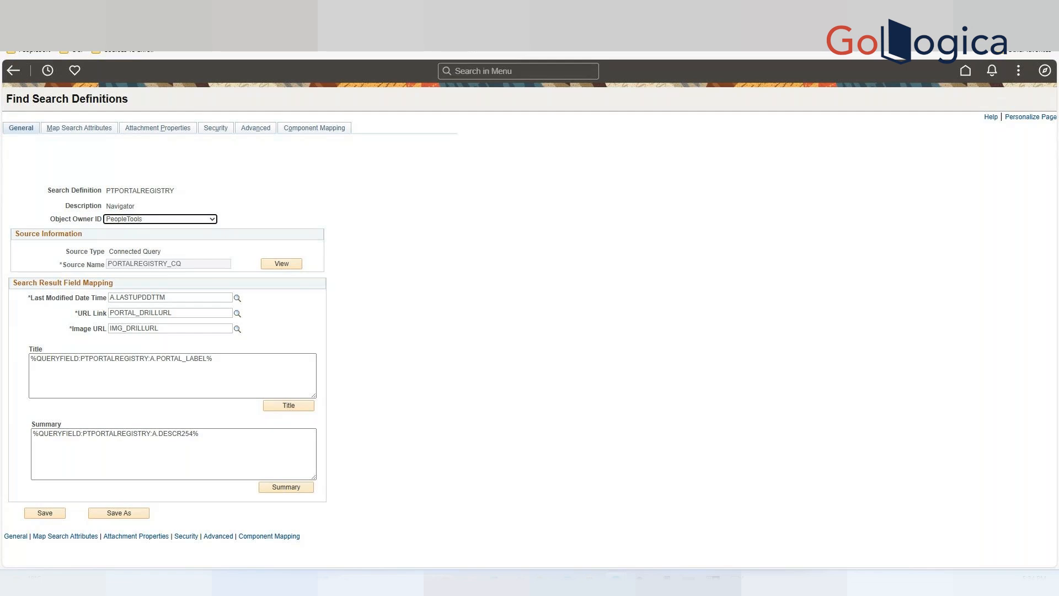
# Open the Map Search Attributes tab and review the PTPORTALREGISTRY query fields included in the index.
pyautogui.click(88, 131)
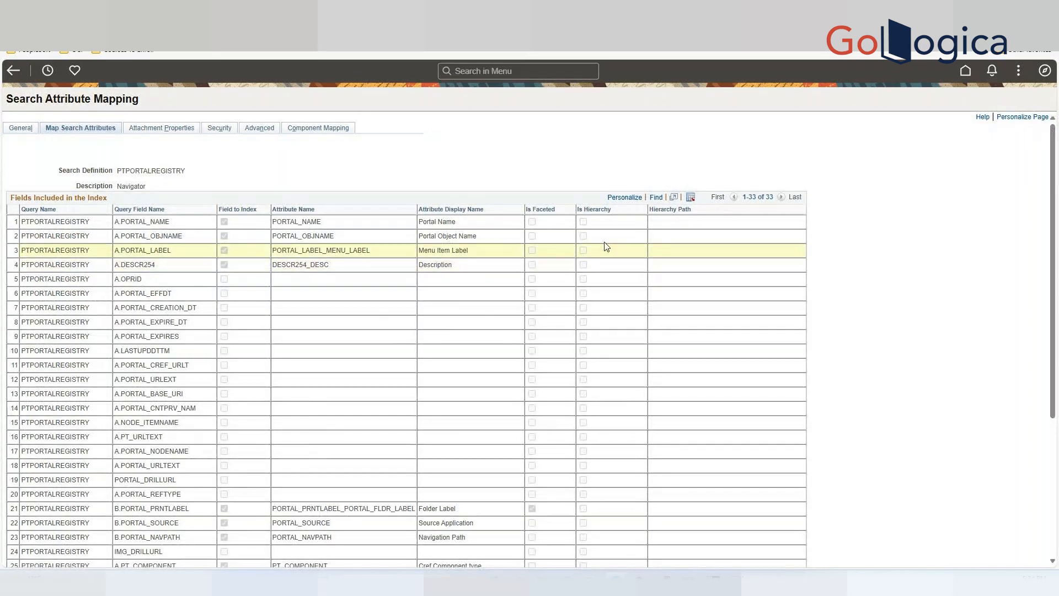
pyautogui.scroll(-1, 191, 305)
pyautogui.scroll(-1, 190, 305)
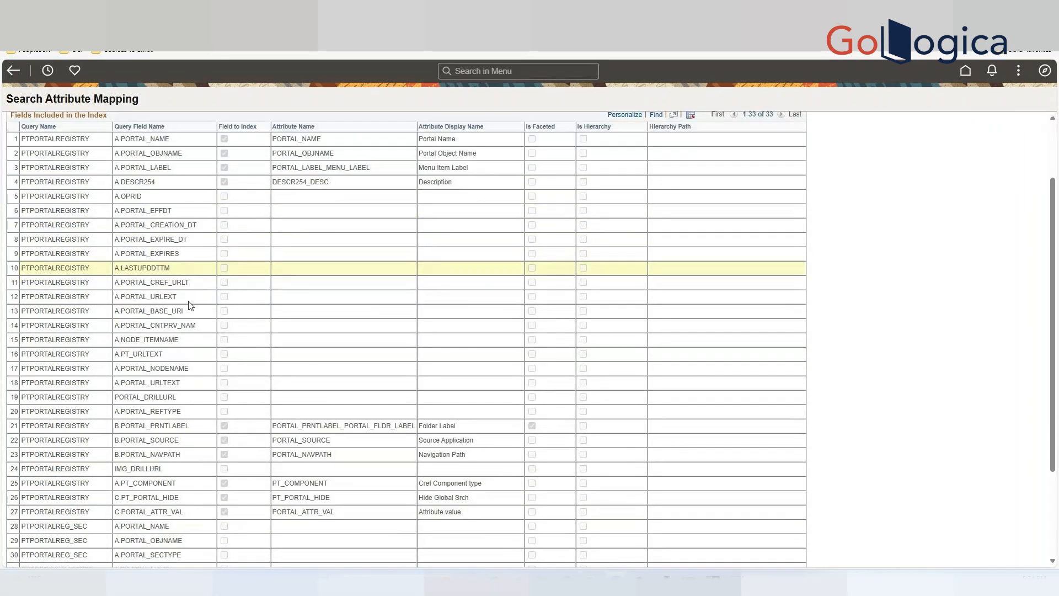
pyautogui.scroll(-2, 191, 305)
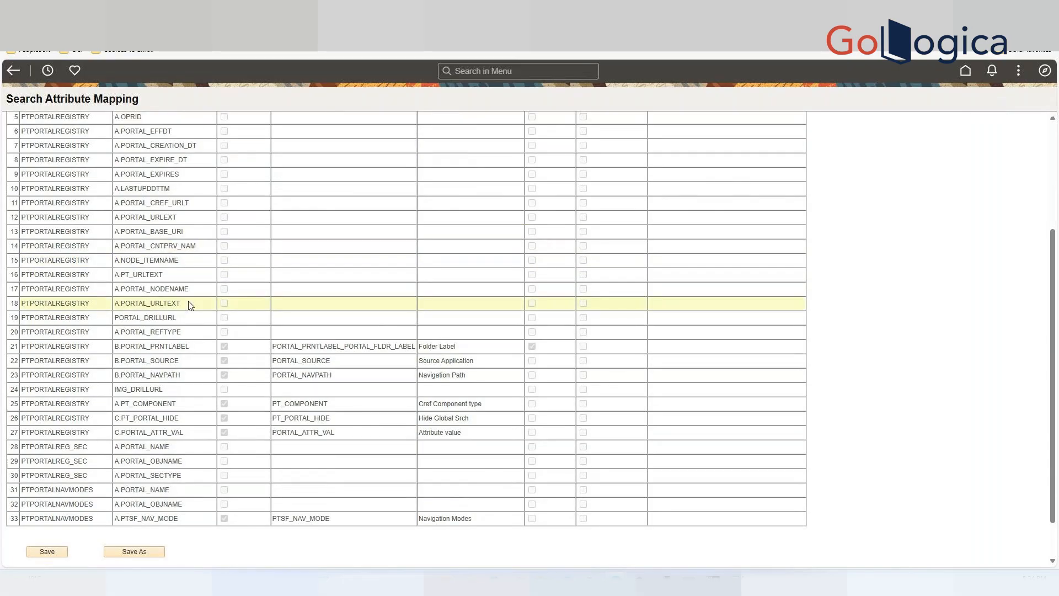
pyautogui.scroll(1, 190, 305)
pyautogui.scroll(2, 190, 304)
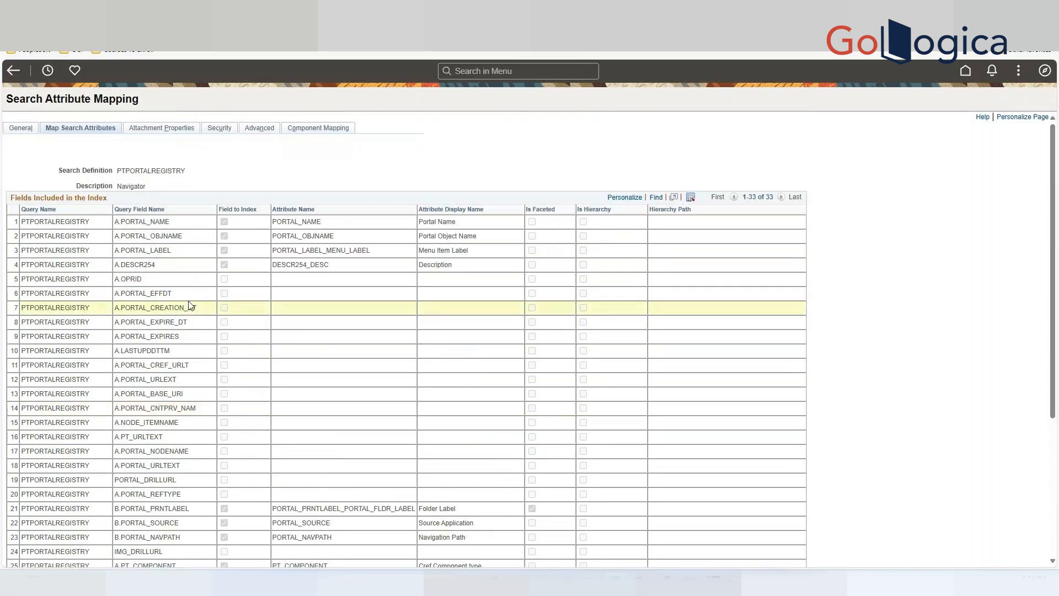
pyautogui.scroll(-1, 191, 305)
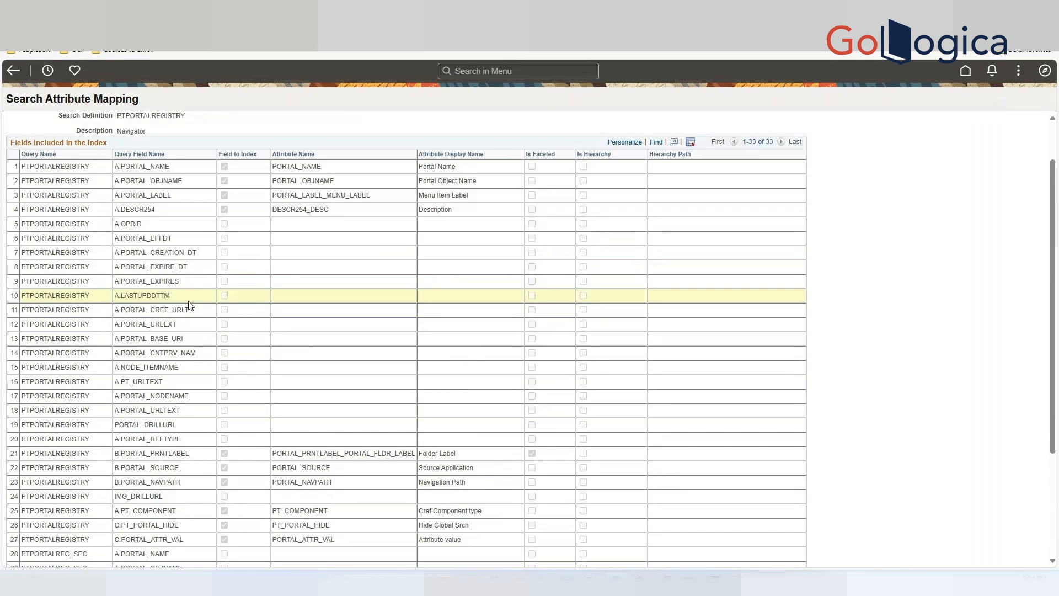
pyautogui.scroll(1, 189, 305)
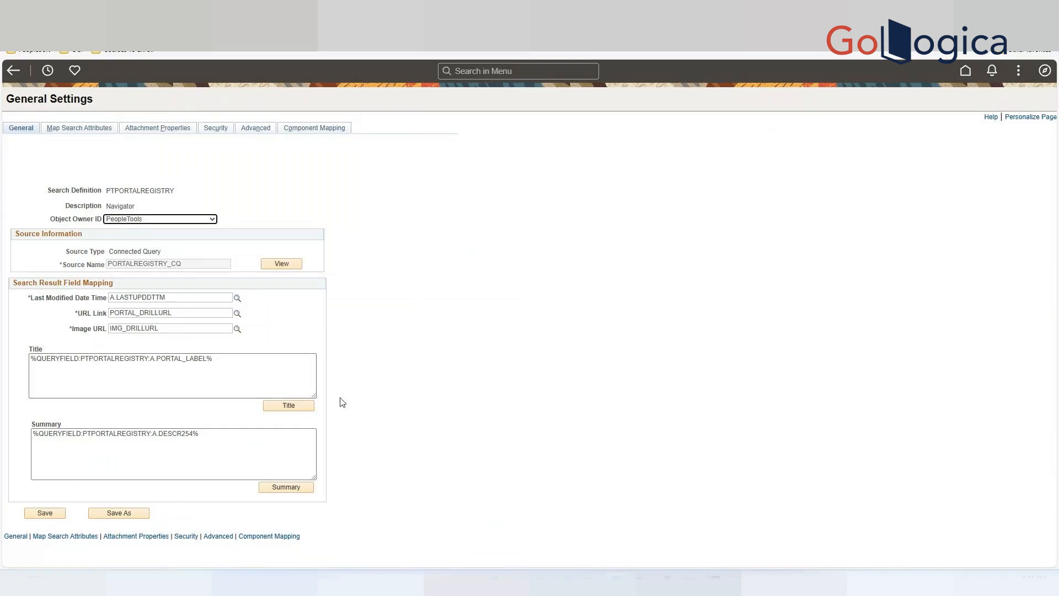
# Open the PORTALREGISTRY_CQ connected query source in Connected Query Manager, dismissing the read-only message and enlarging the dialog.
pyautogui.click(172, 266)
pyautogui.click(268, 264)
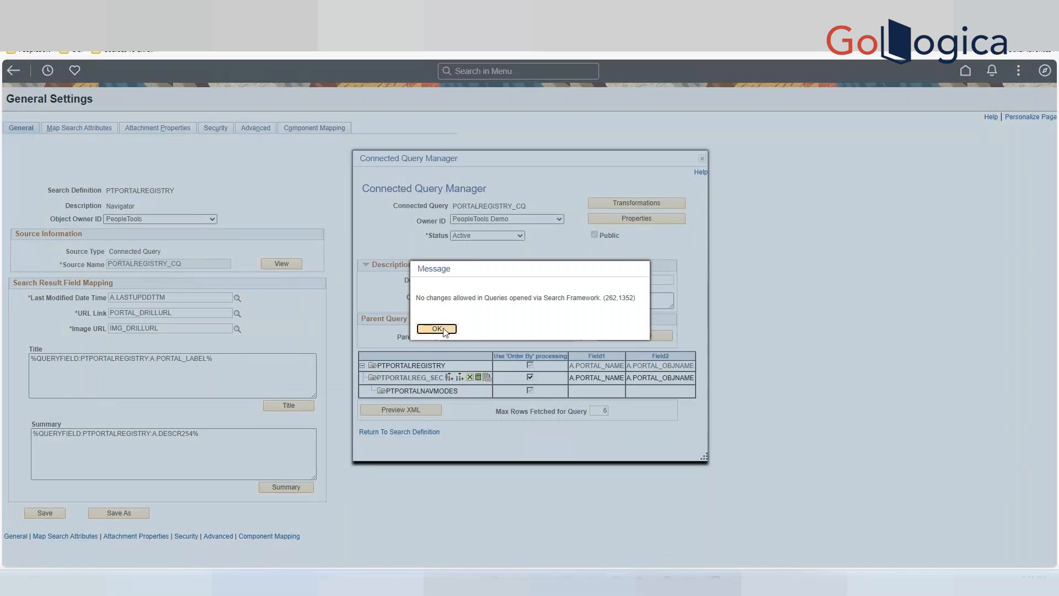
pyautogui.click(445, 329)
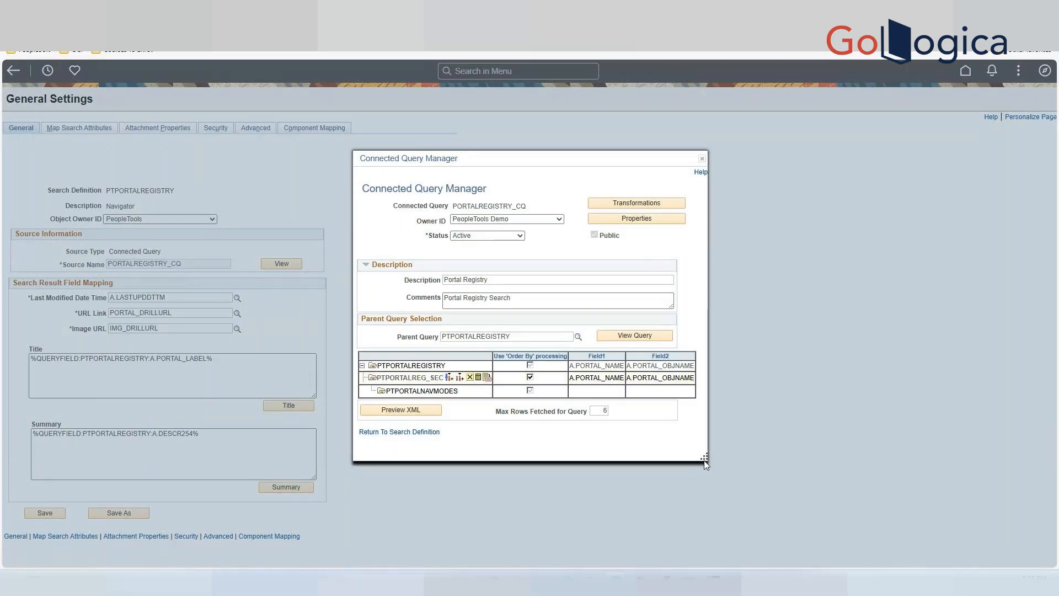
pyautogui.moveTo(705, 462); pyautogui.dragTo(801, 540)
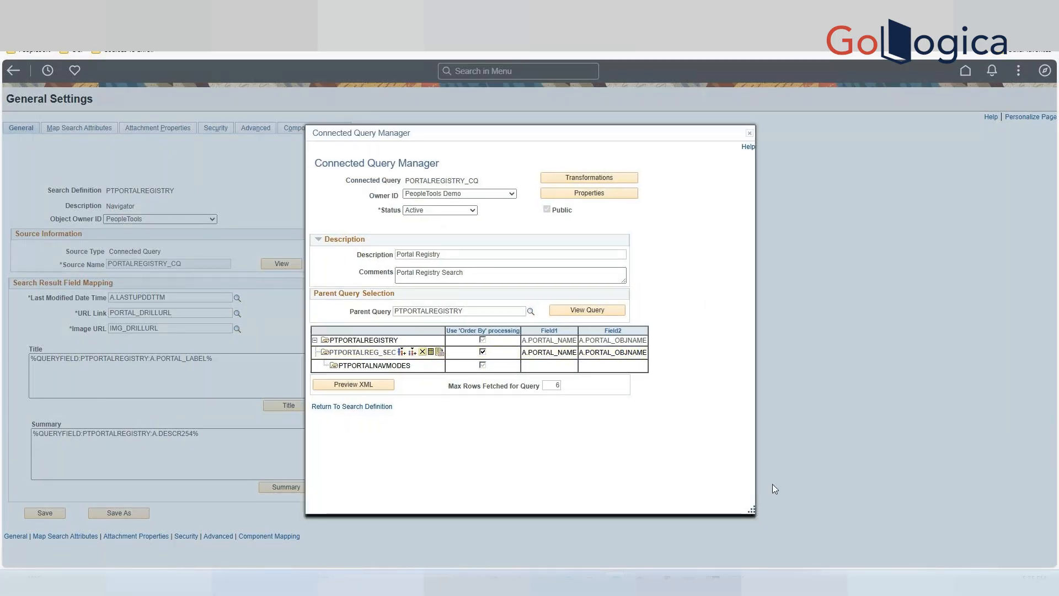
# Open the PTPORTALREGISTRY parent query, dismiss the read-only message, and view its SQL.
pyautogui.click(364, 341)
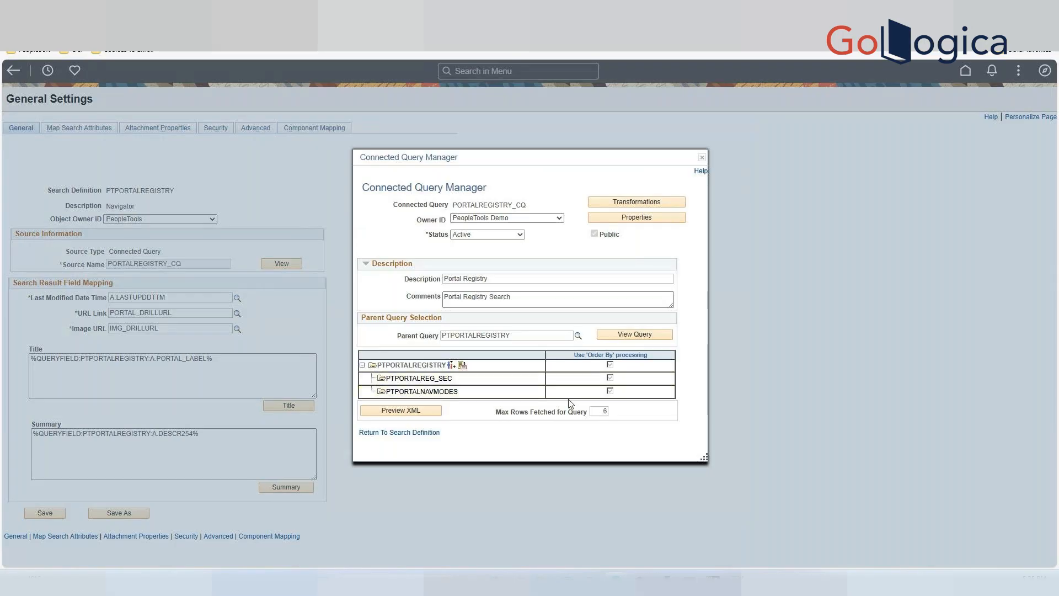
pyautogui.click(636, 336)
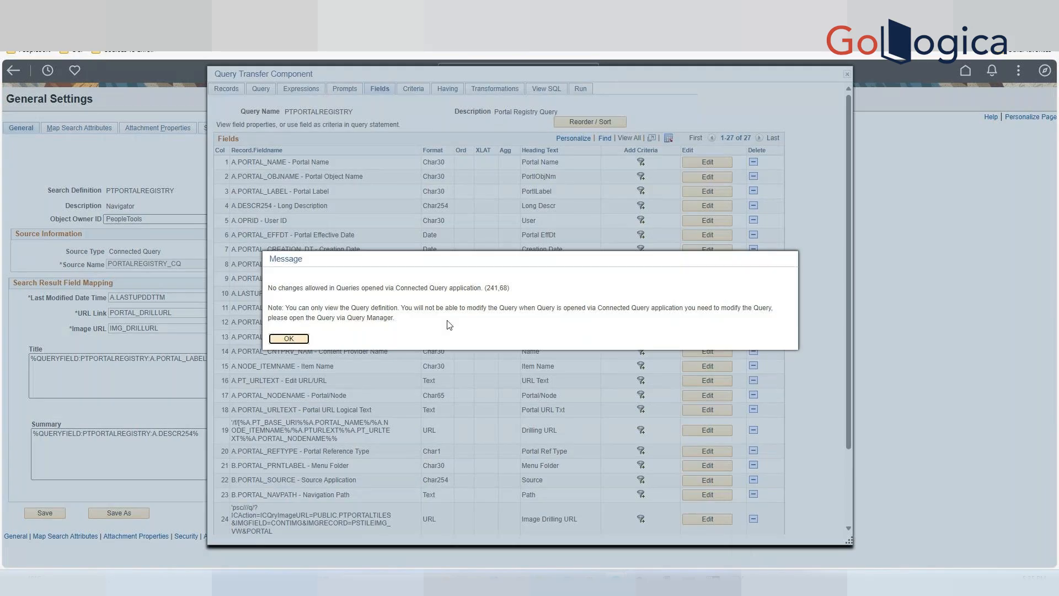
pyautogui.click(292, 339)
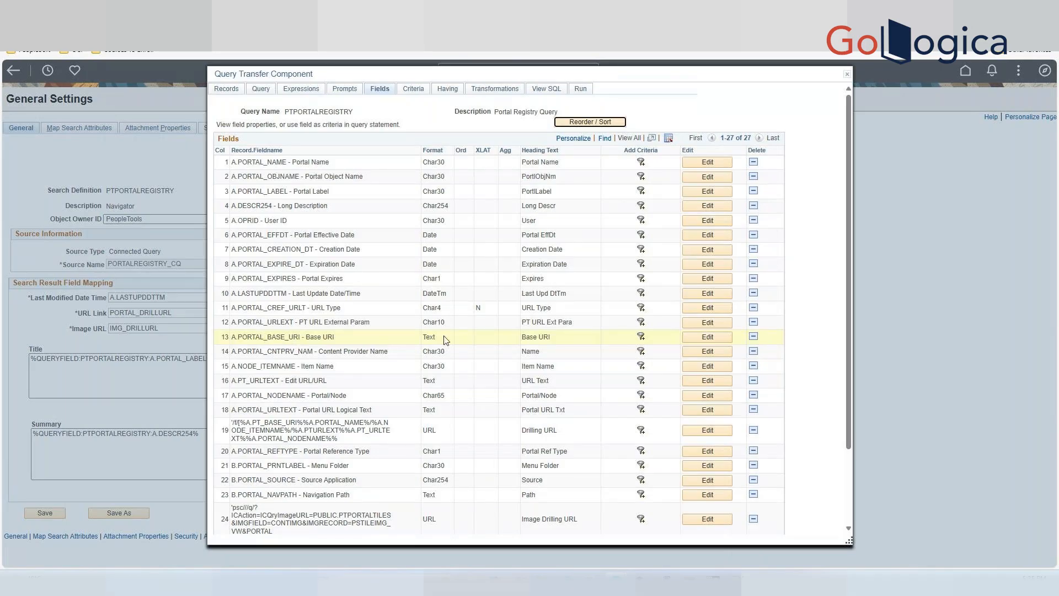
pyautogui.click(546, 92)
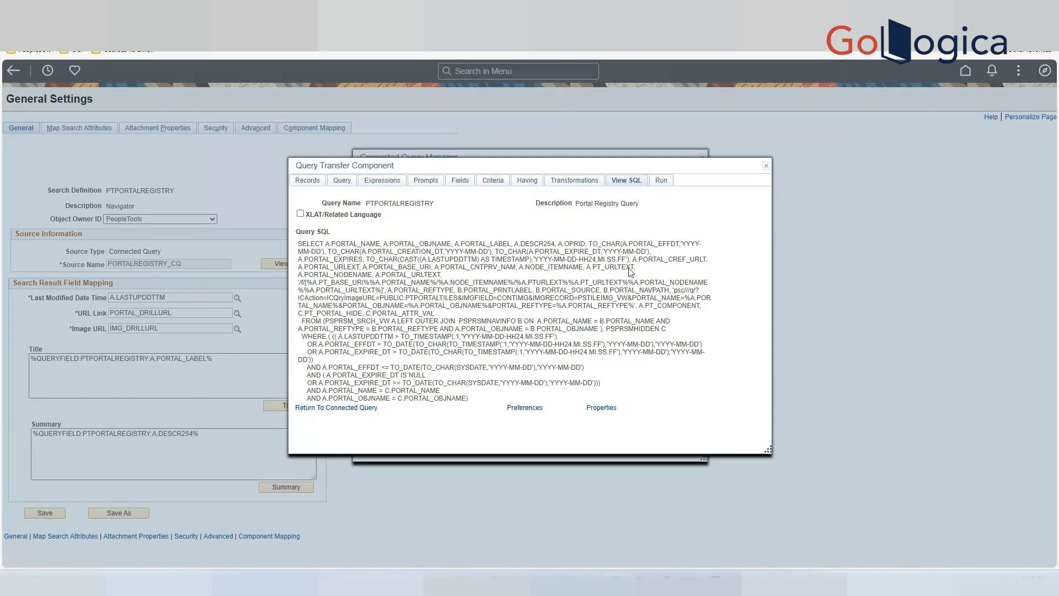
# Review the PTPORTALREGISTRY query properties, cancel them, and return through the connected query to the search definition.
pyautogui.click(602, 411)
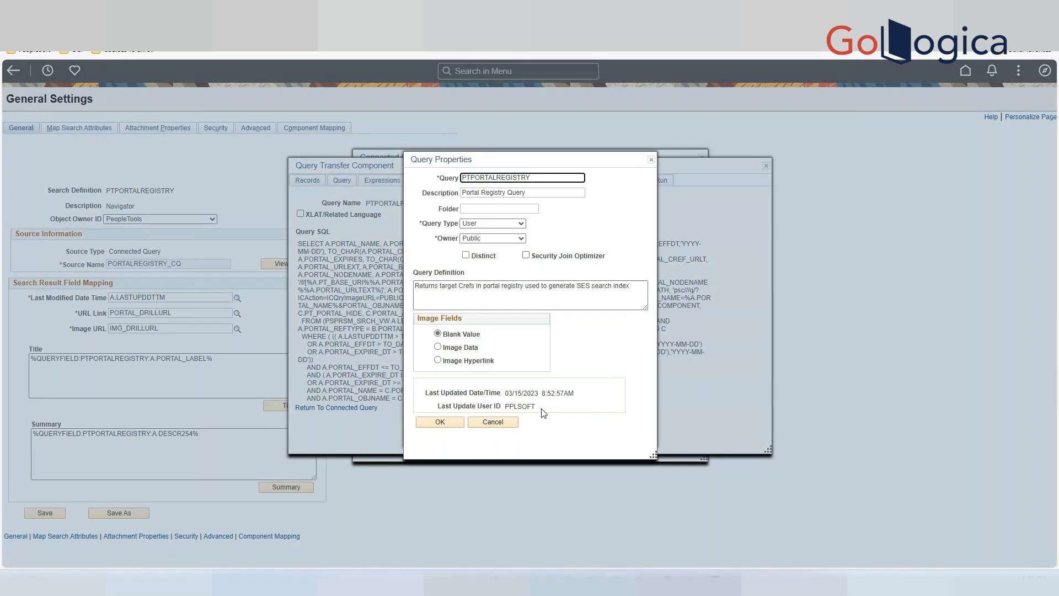
pyautogui.click(503, 423)
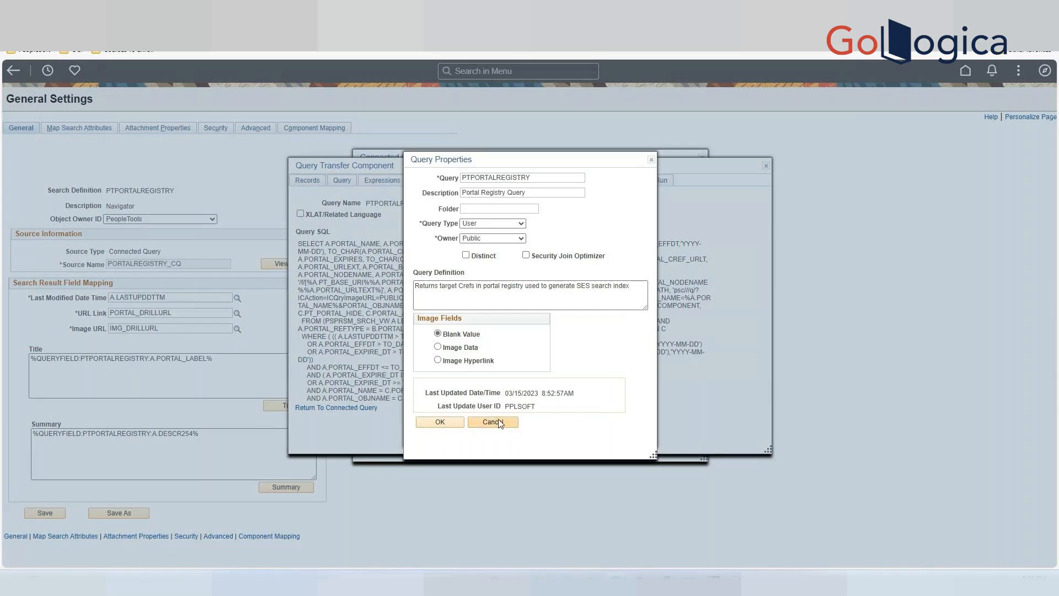
pyautogui.click(496, 424)
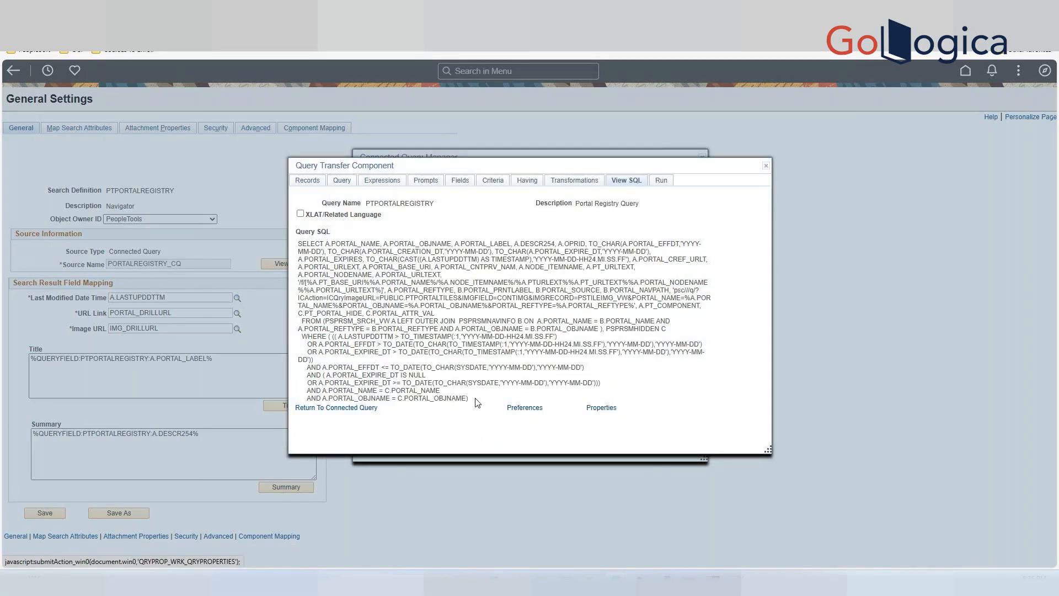
pyautogui.click(363, 409)
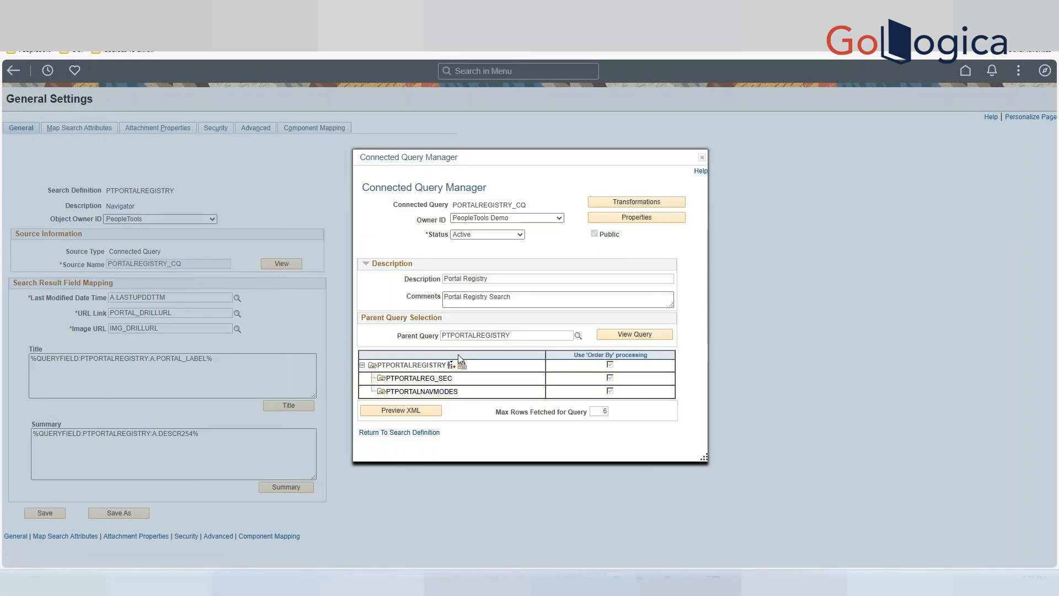
pyautogui.click(416, 436)
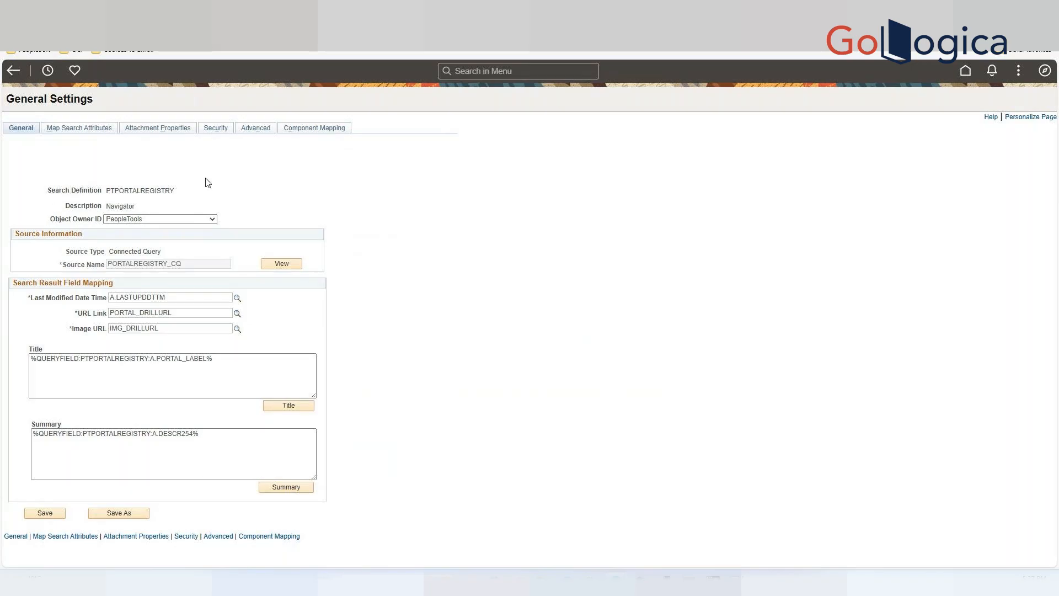
pyautogui.click(509, 73)
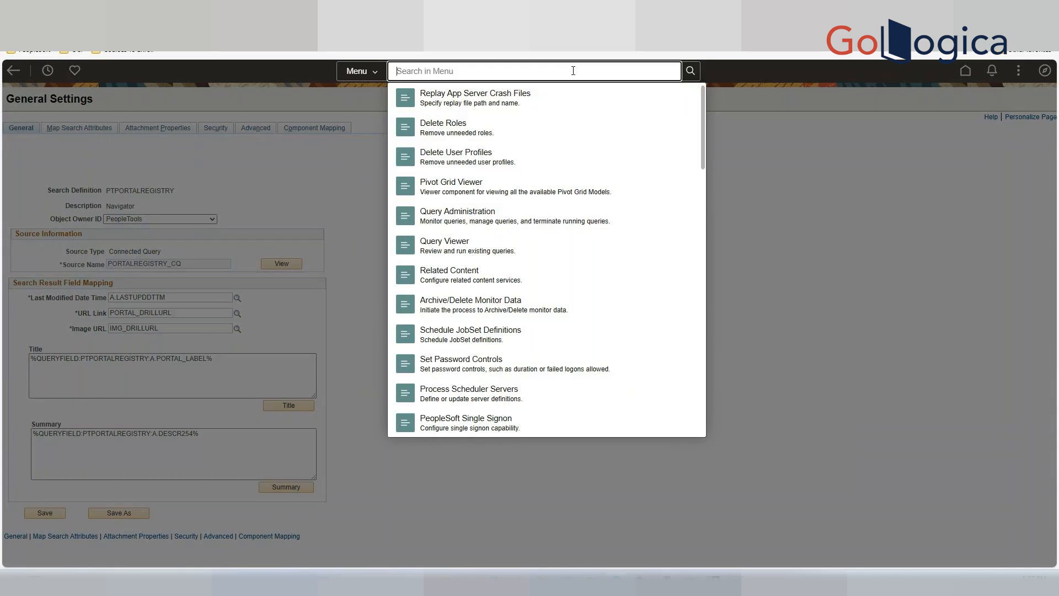
pyautogui.write('se')
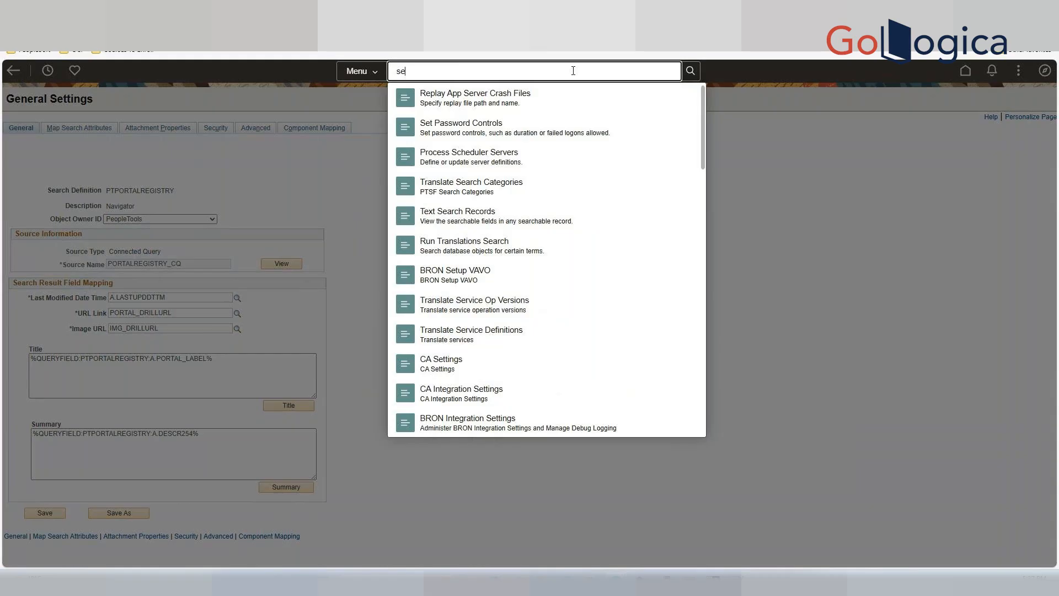
pyautogui.write('ar')
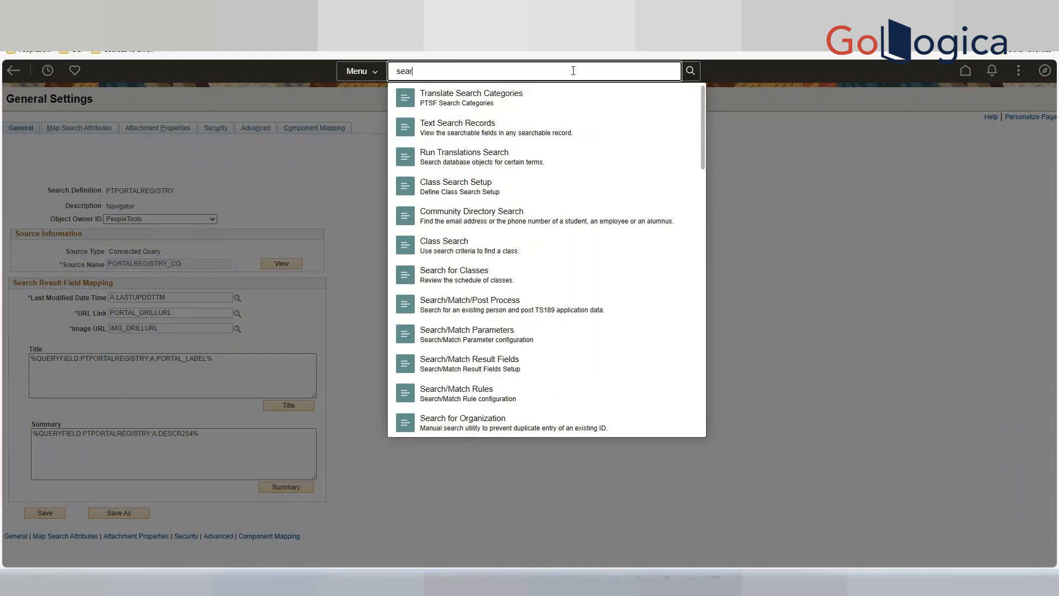
pyautogui.press('BackSpace')
pyautogui.click(748, 201)
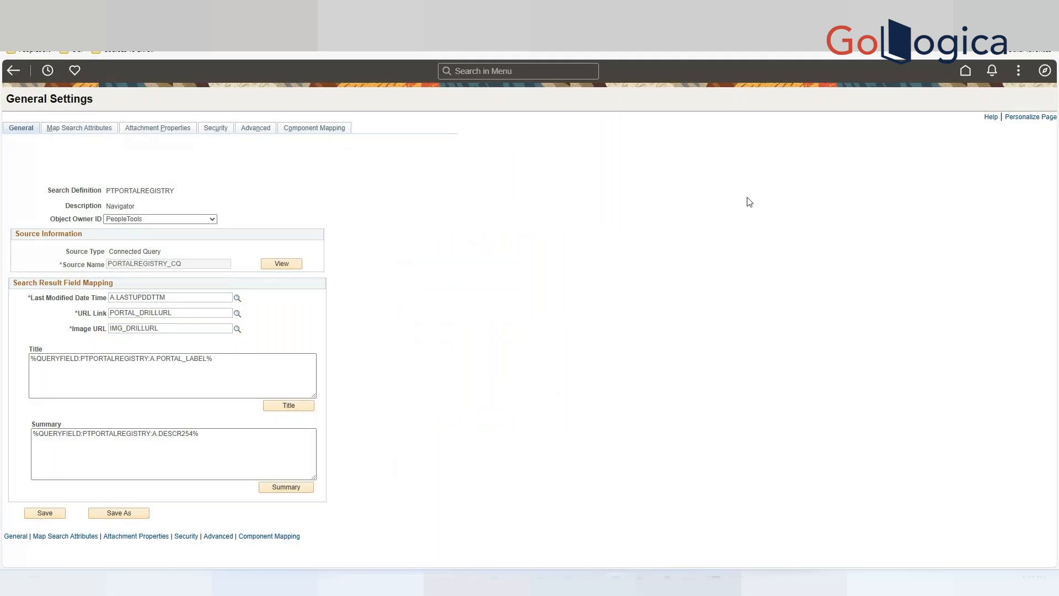
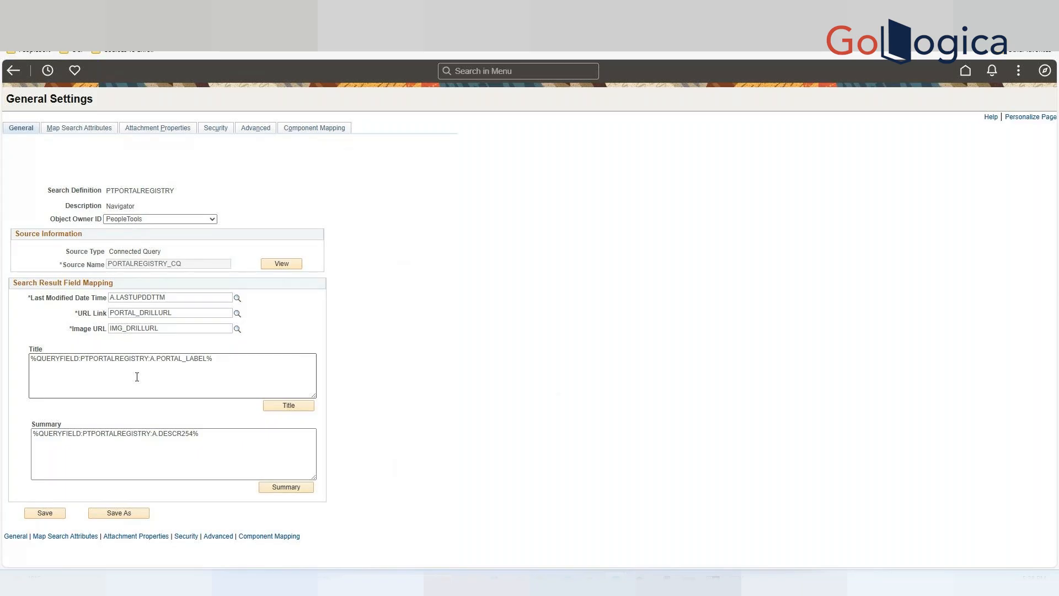
# Review the Attachment Properties, Security and Advanced tabs of the PTPORTALREGISTRY search definition.
pyautogui.click(157, 131)
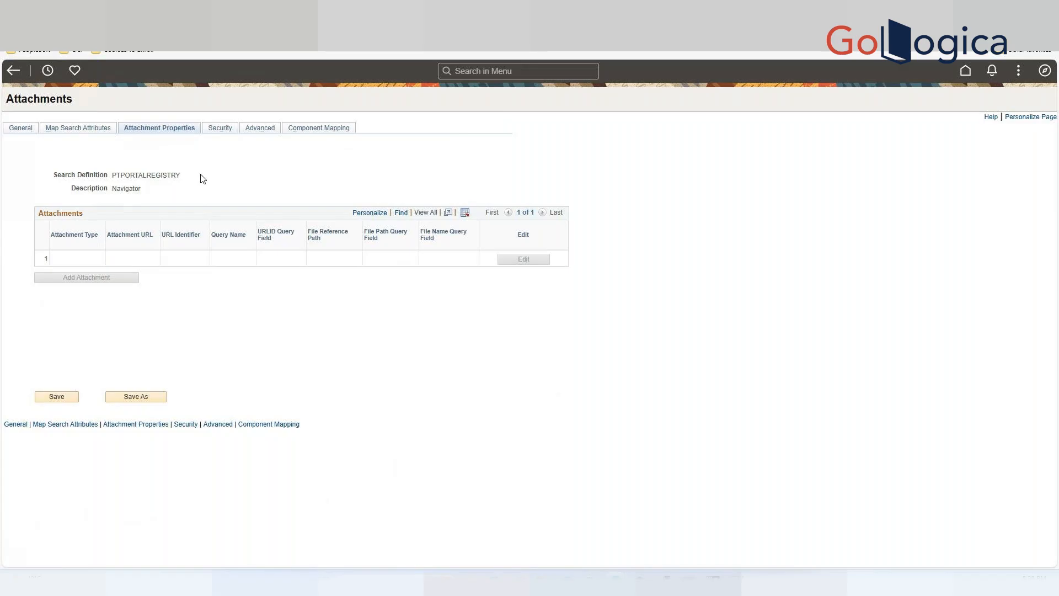
pyautogui.click(219, 128)
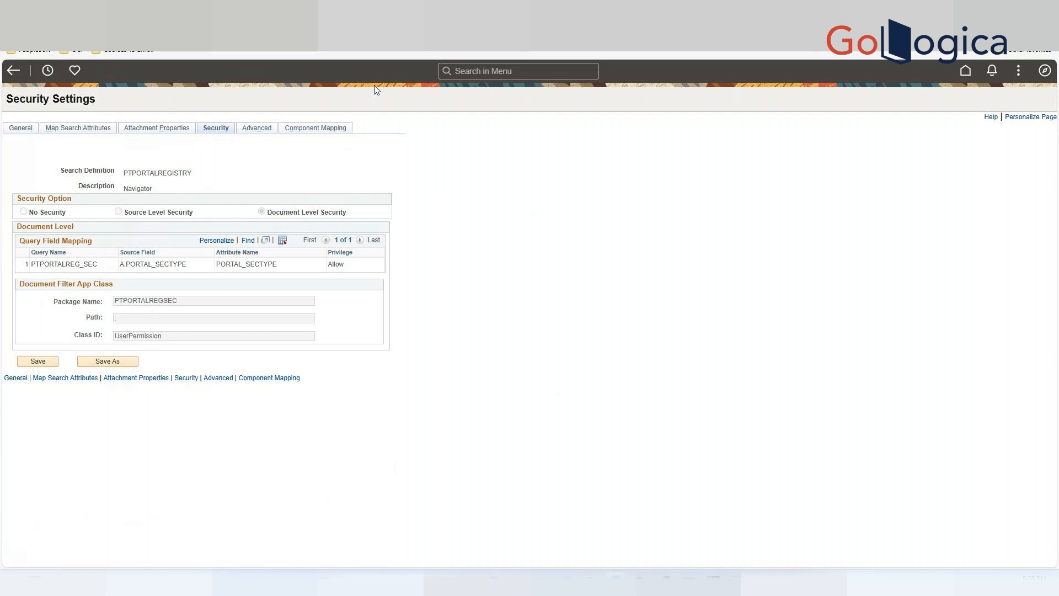
pyautogui.click(256, 129)
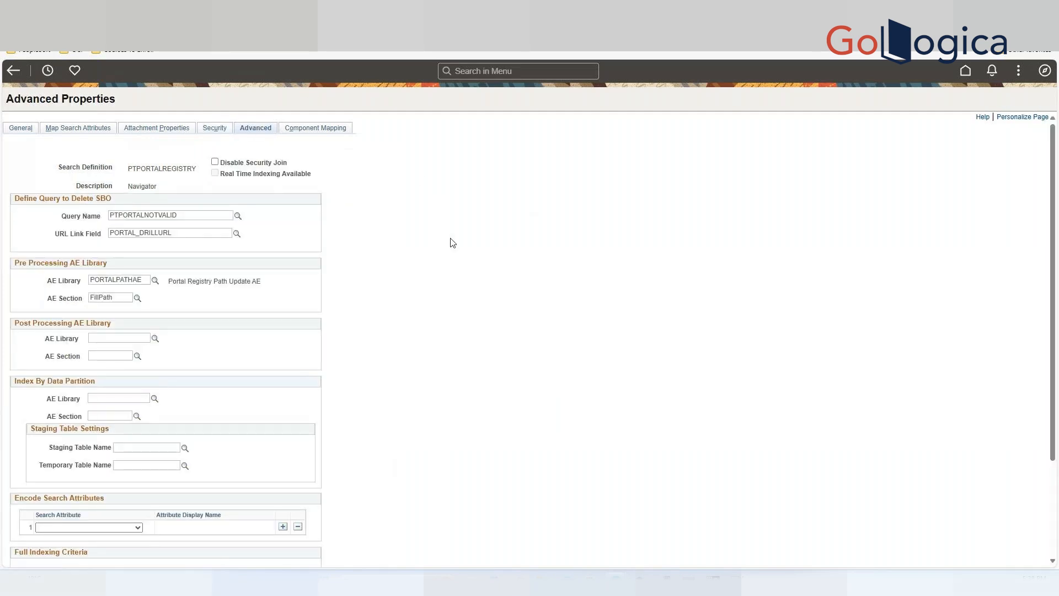
pyautogui.scroll(-1, 446, 265)
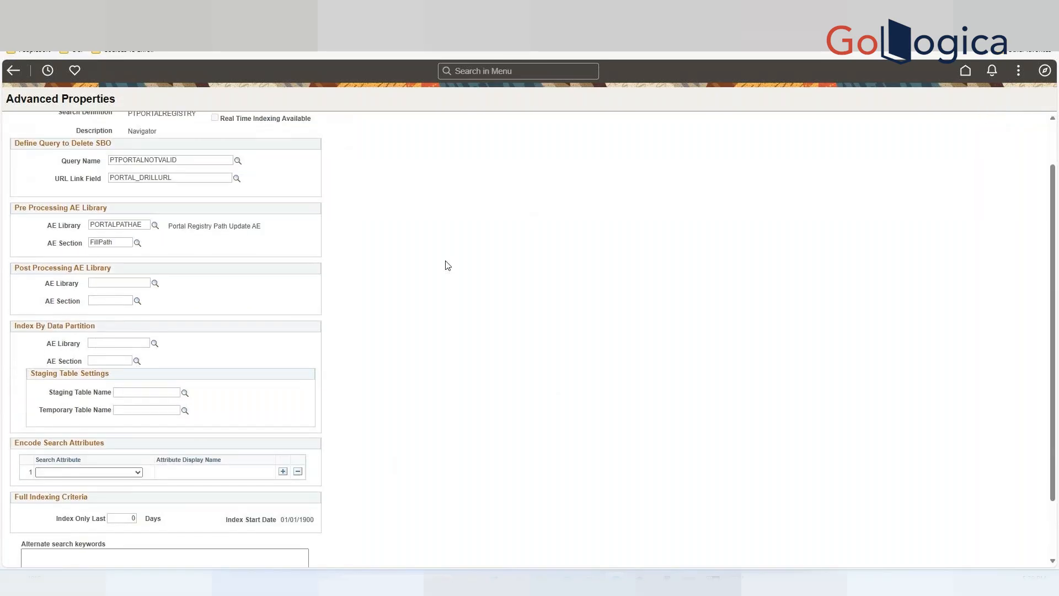
pyautogui.scroll(1, 448, 266)
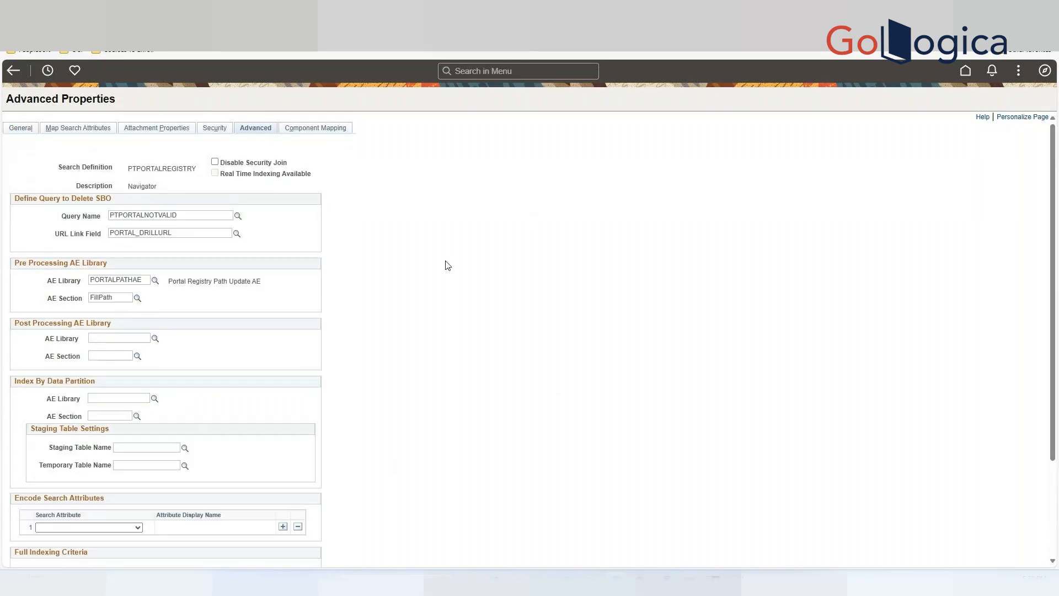
pyautogui.scroll(-1, 448, 265)
pyautogui.scroll(1, 448, 265)
# Open the Component Mapping tab and browse the Market options for the mapping row.
pyautogui.click(326, 130)
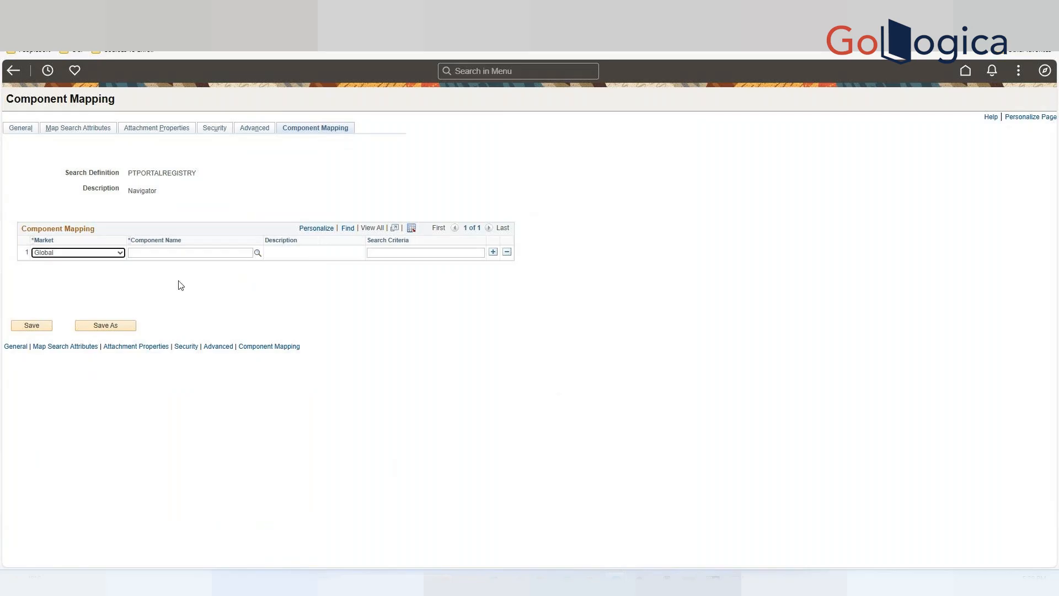
pyautogui.click(119, 253)
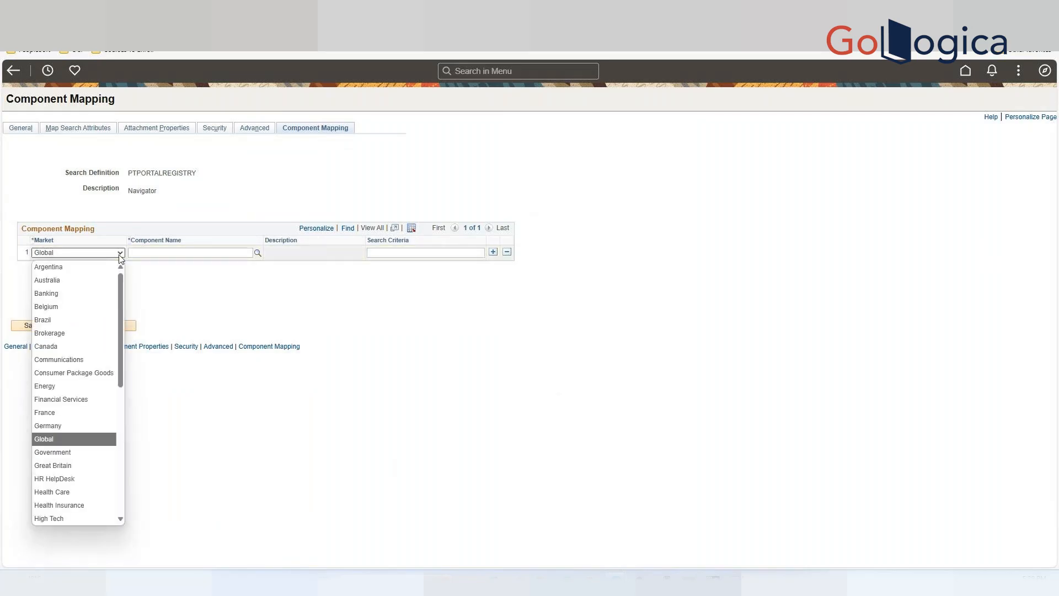
pyautogui.click(217, 299)
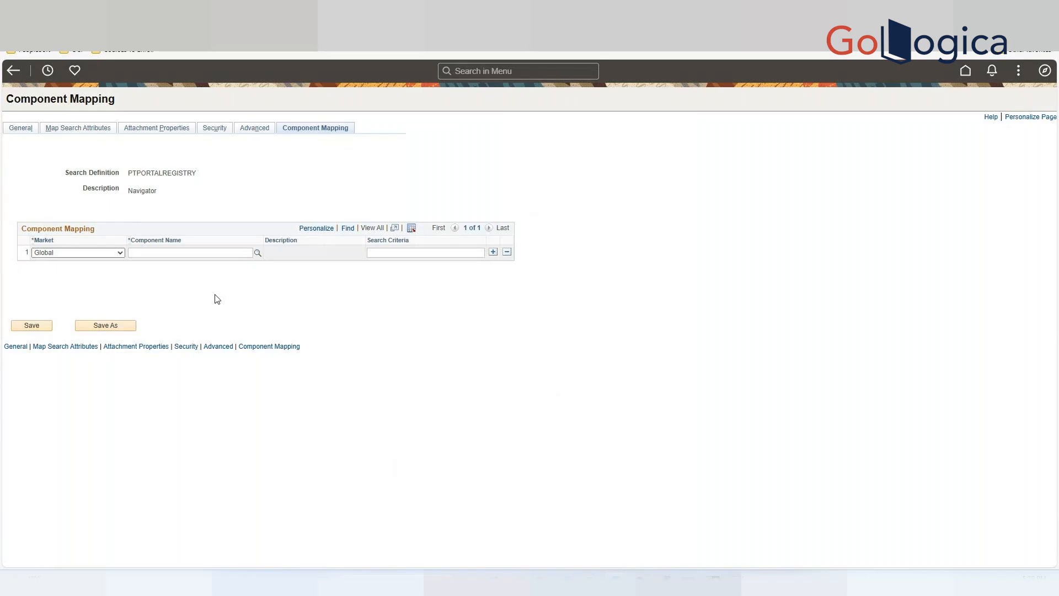
# Search the navigation menu for "Real time" and open Configure Real Time Indexing.
pyautogui.click(480, 73)
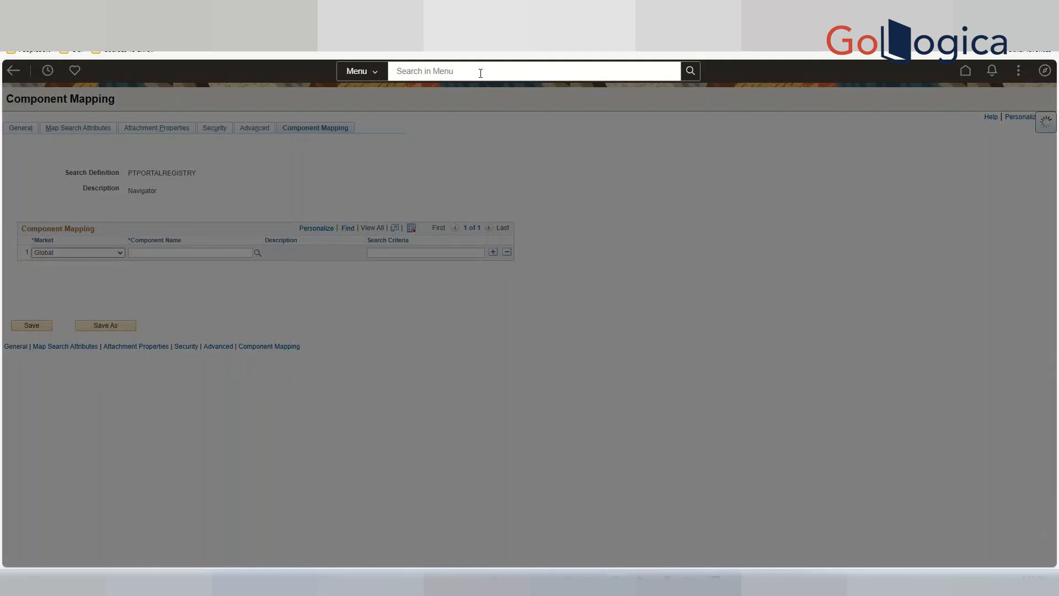
pyautogui.write('Real t')
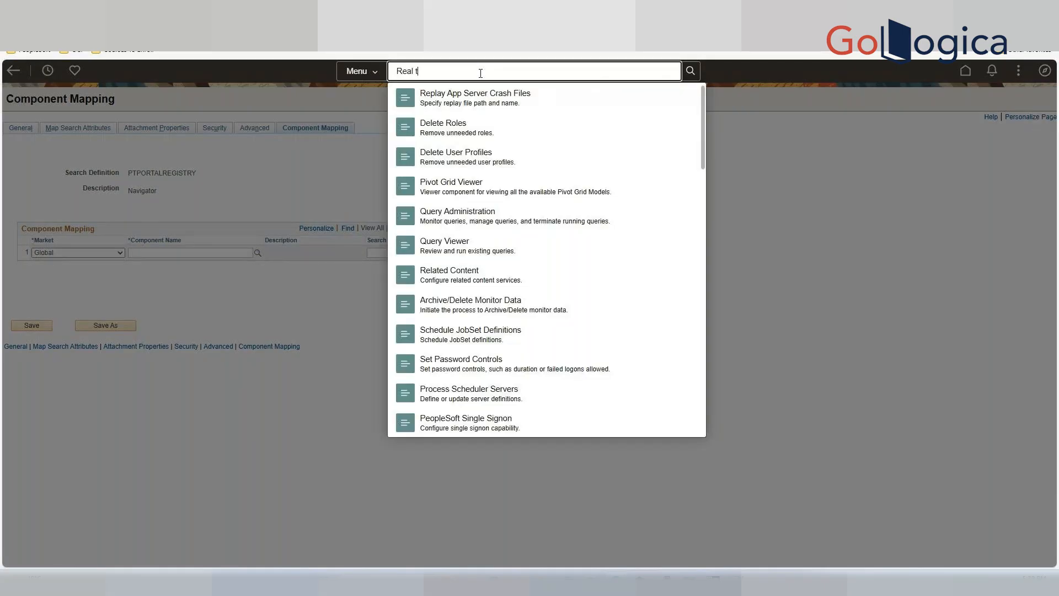
pyautogui.write('ime')
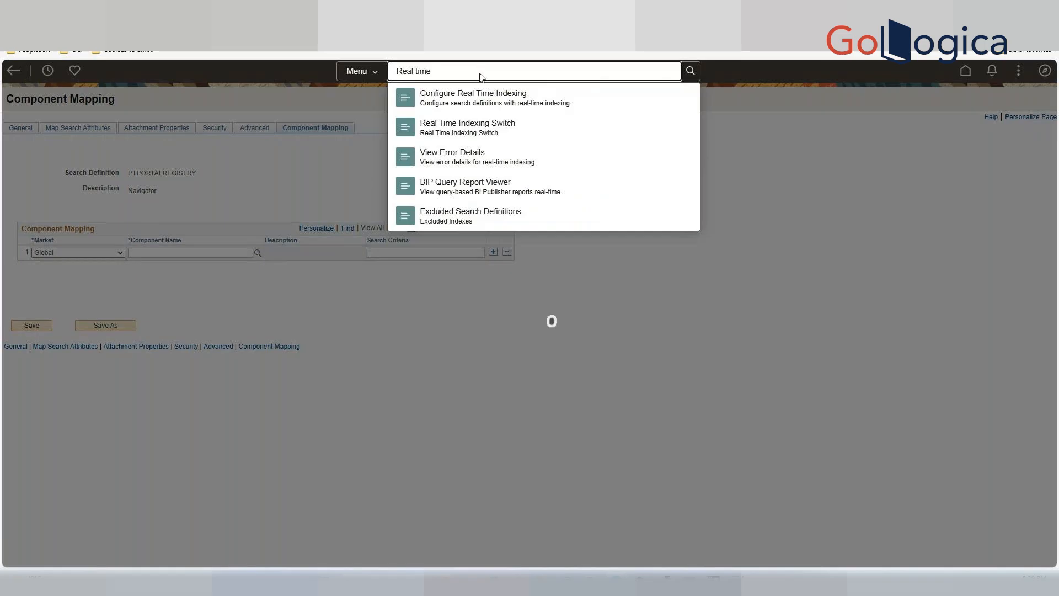
pyautogui.click(499, 103)
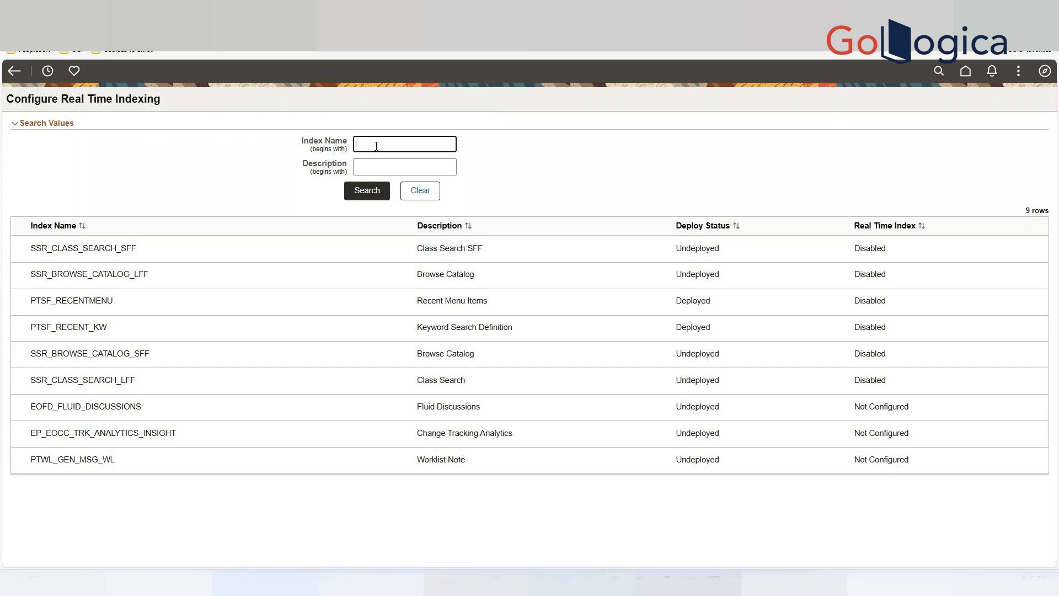
# Open the PTSF_RECENTMENU index, enable Real Time Indexing for it, and save.
pyautogui.click(147, 250)
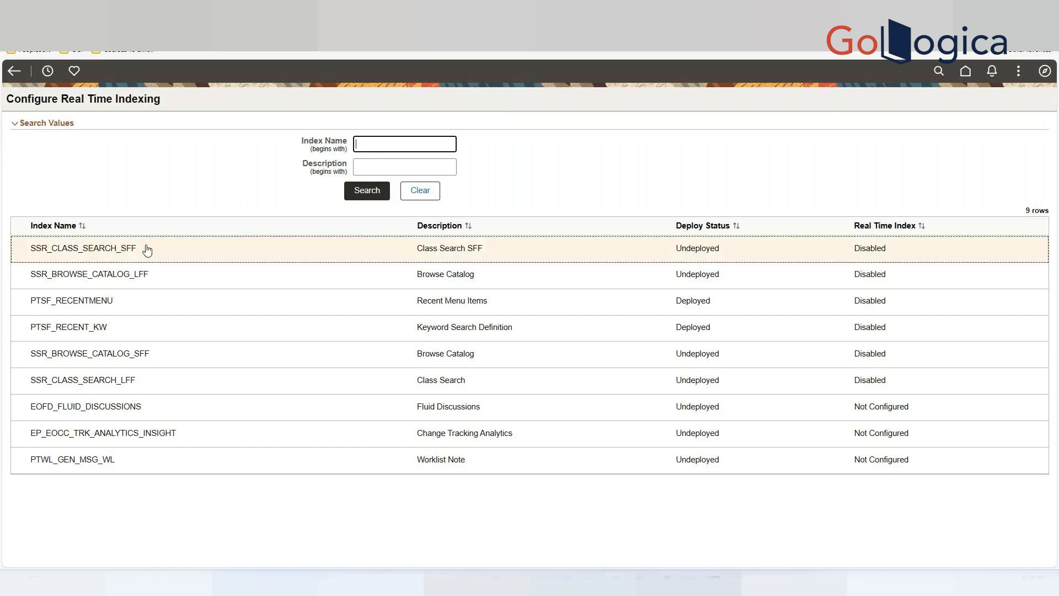
pyautogui.click(111, 306)
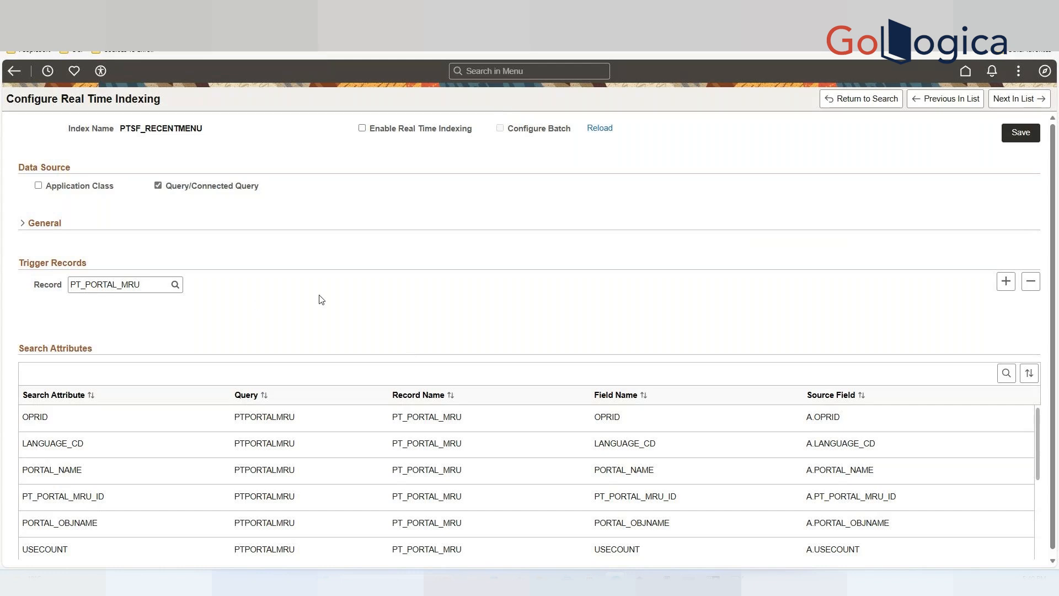
pyautogui.click(362, 129)
pyautogui.click(1022, 133)
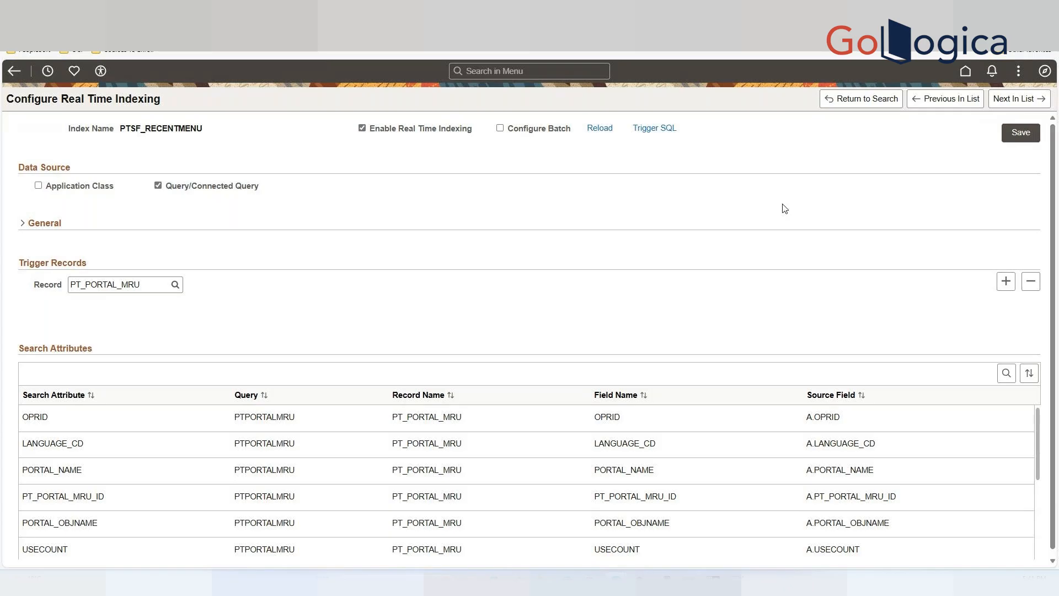
# Open the generated Trigger SQL for PTSF_RECENTMENU and select its full text.
pyautogui.click(658, 129)
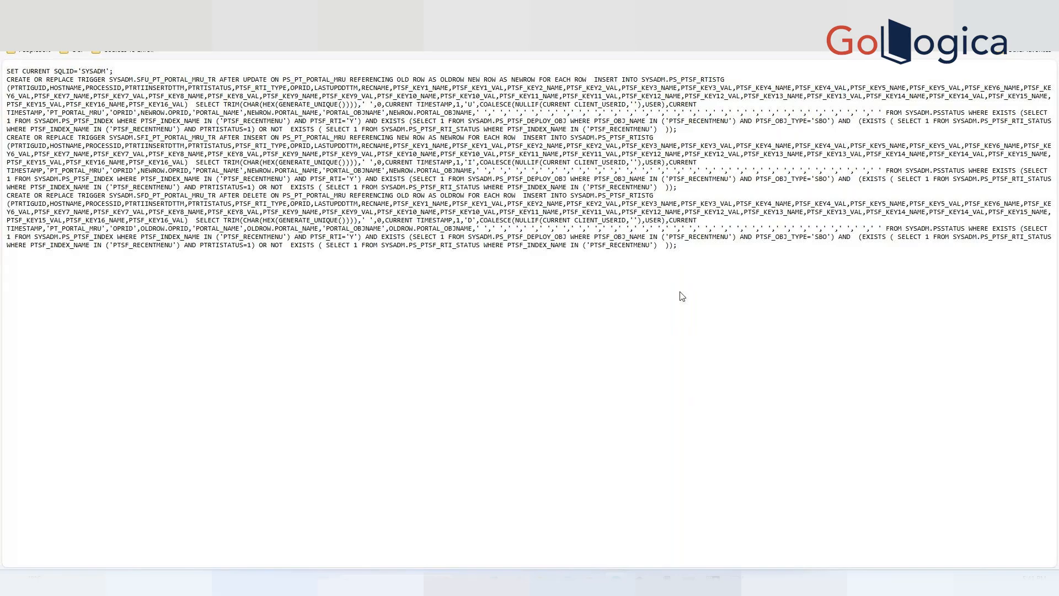
pyautogui.moveTo(682, 296); pyautogui.dragTo(7, 96)
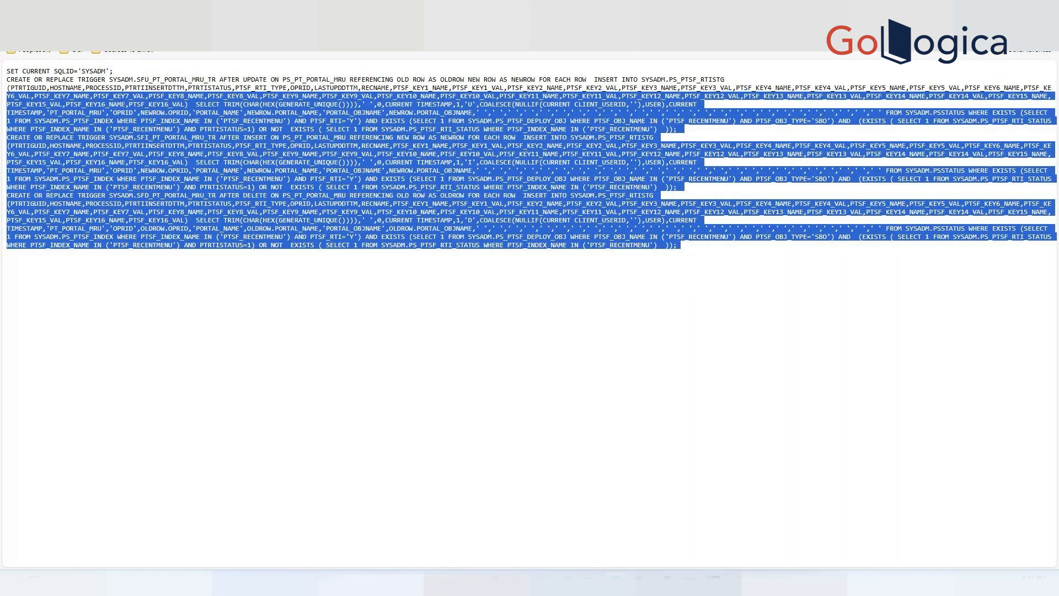
pyautogui.hotkey('ctrl', 'a')
pyautogui.click(508, 269)
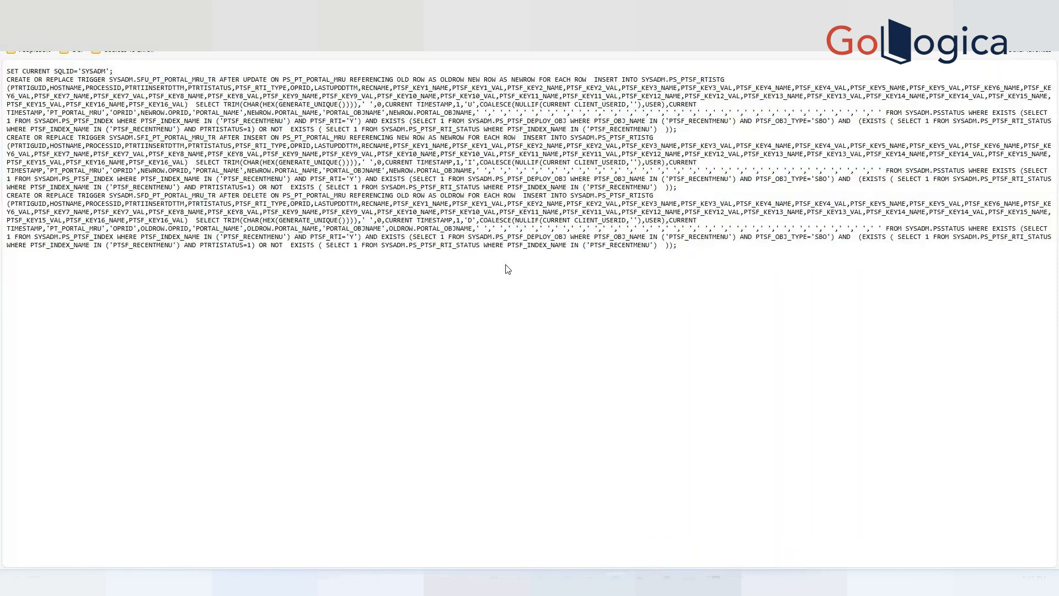
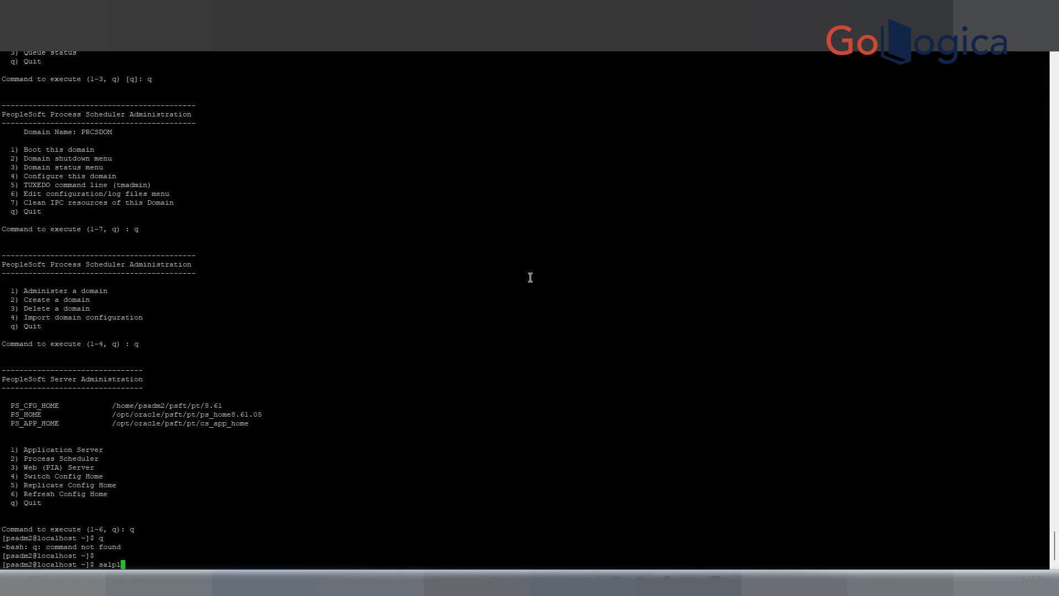
# Start SQL*Plus in the terminal, connecting as SYSADM to the CS92U033 database.
pyautogui.write('qlplus sys')
pyautogui.press('BackSpace')
pyautogui.press('BackSpace')
pyautogui.press('BackSpace')
pyautogui.write('SA')
pyautogui.press('BackSpace')
pyautogui.write('YSADM@CS')
pyautogui.write('U')
pyautogui.press('BackSpace')
pyautogui.write('92U033')
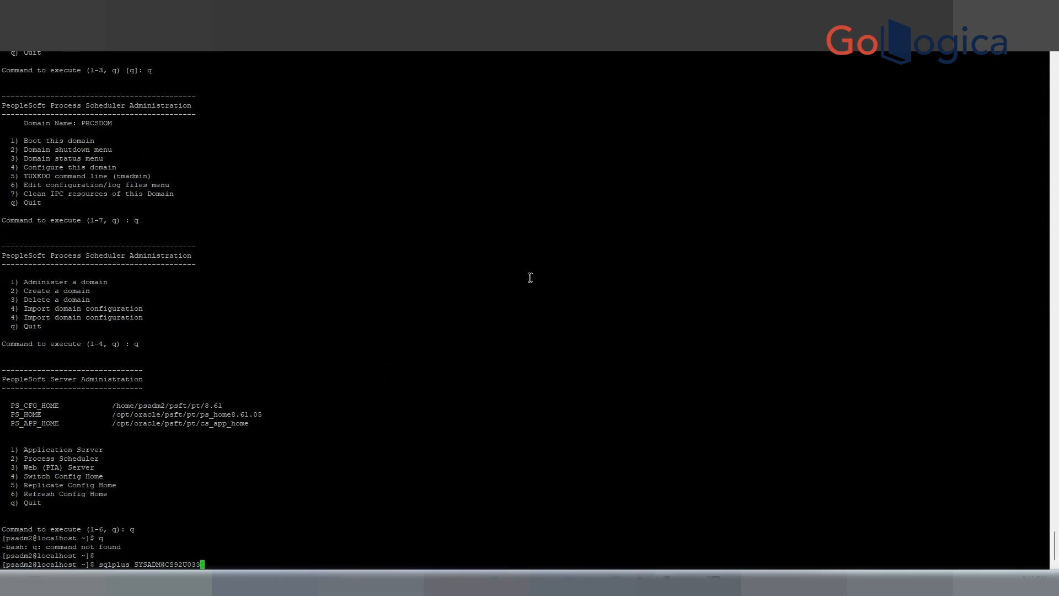
pyautogui.press('Return')
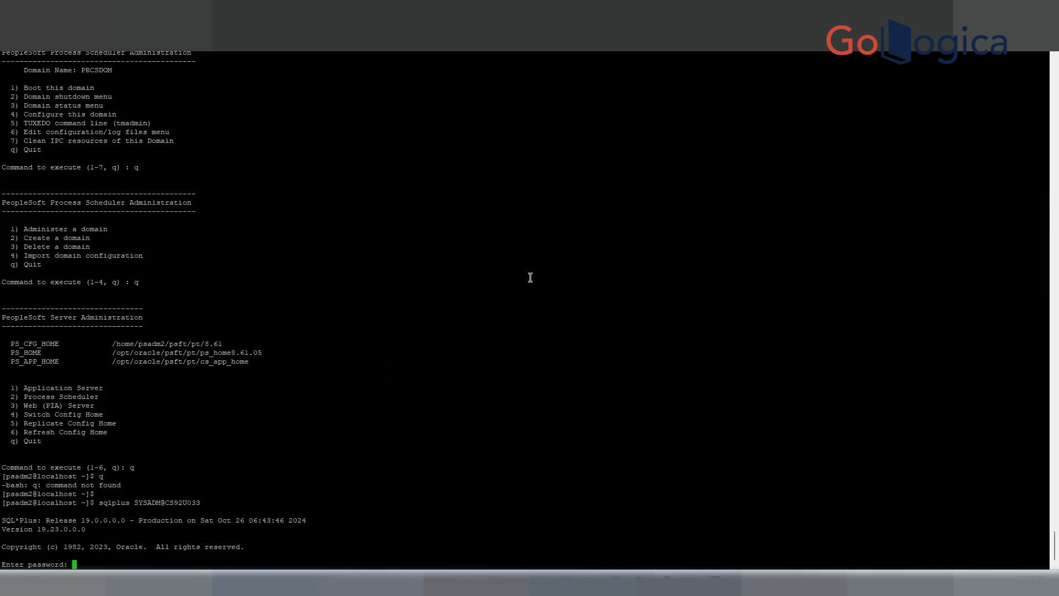
# Enter the SYSADM database password to log in to SQL*Plus.
pyautogui.press('Return')
pyautogui.press('Return')
pyautogui.press('Return')
pyautogui.press('Return')
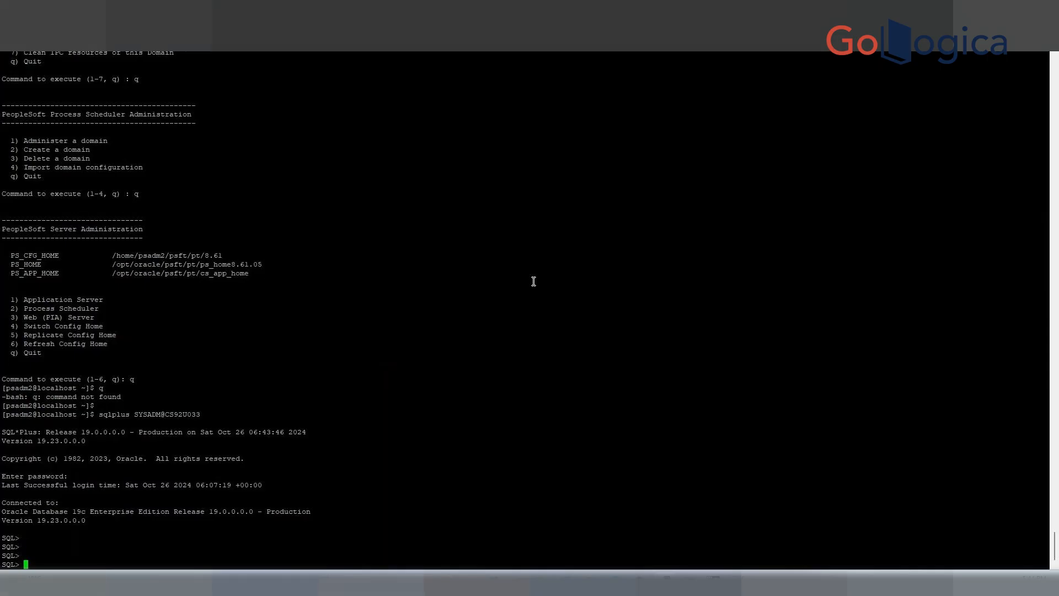
# Return to the generated trigger SQL page and switch through its tabs for the other database platforms.
pyautogui.click(616, 583)
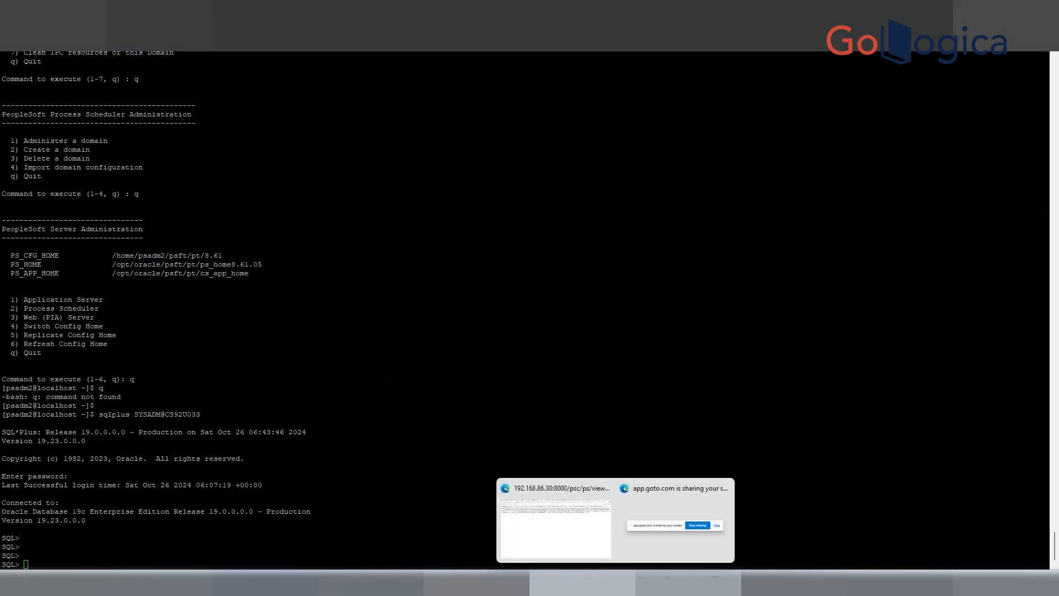
pyautogui.click(584, 551)
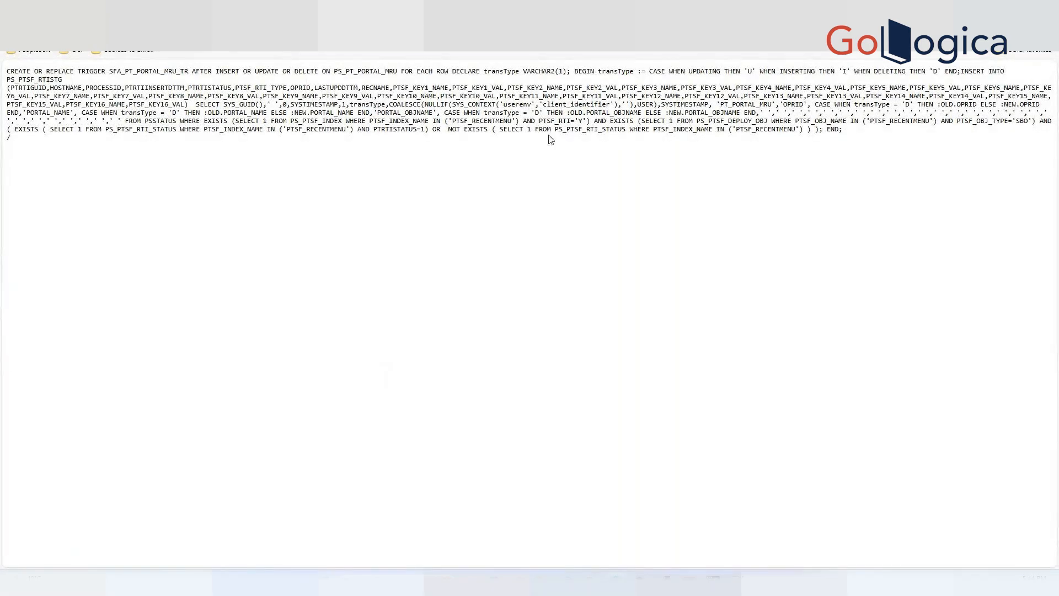
pyautogui.moveTo(846, 133); pyautogui.dragTo(10, 71)
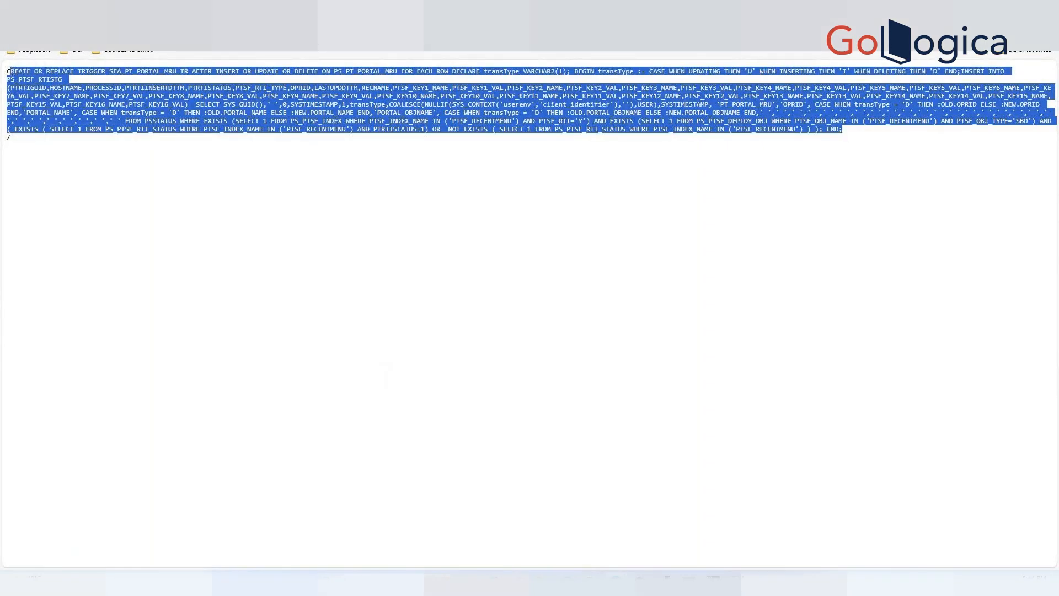
pyautogui.hotkey('ctrl', 'Tab')
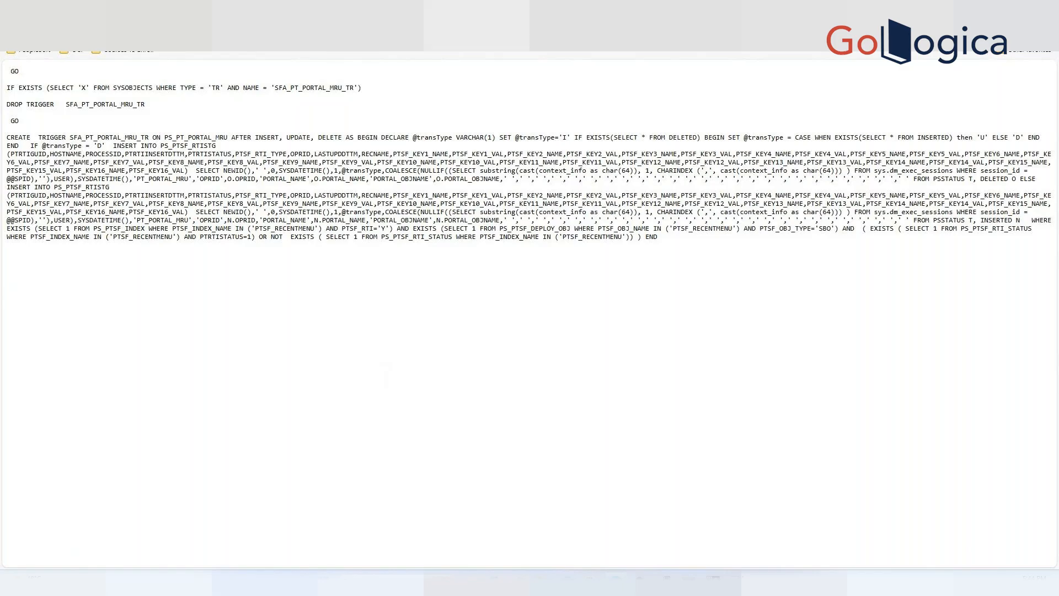
pyautogui.hotkey('ctrl', 'Tab')
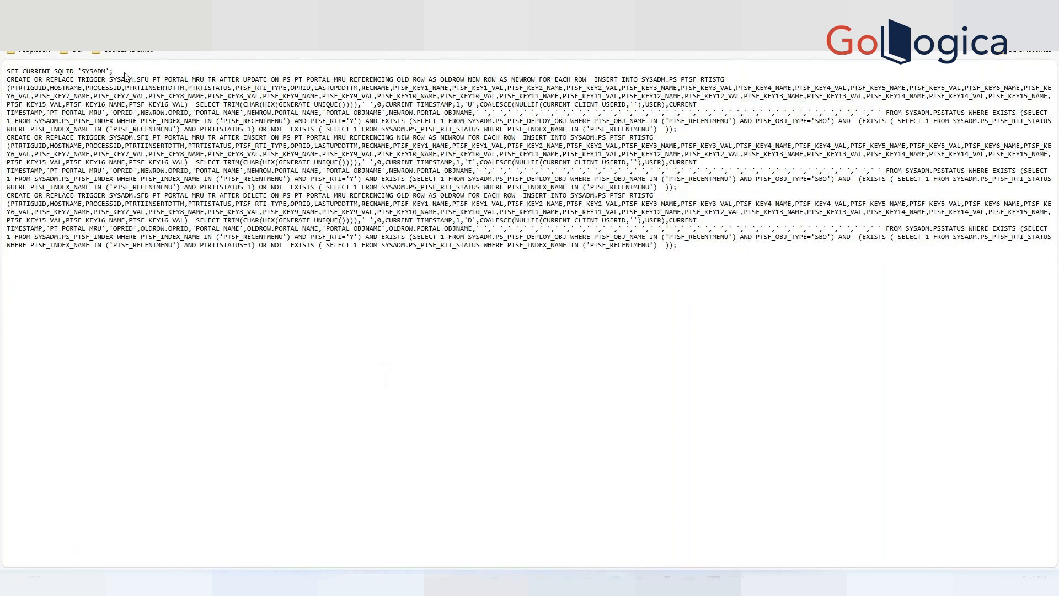
# Copy the three DB2 CREATE OR REPLACE TRIGGER statements into SQL*Plus, then cancel the entry.
pyautogui.moveTo(114, 72); pyautogui.dragTo(691, 264)
pyautogui.click(11, 83)
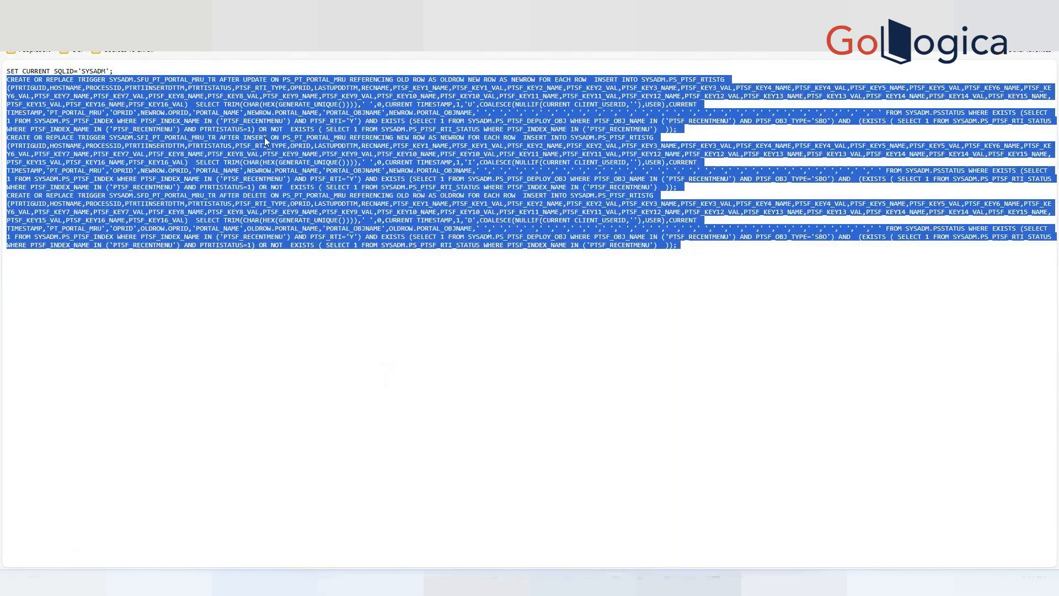
pyautogui.click(39, 89)
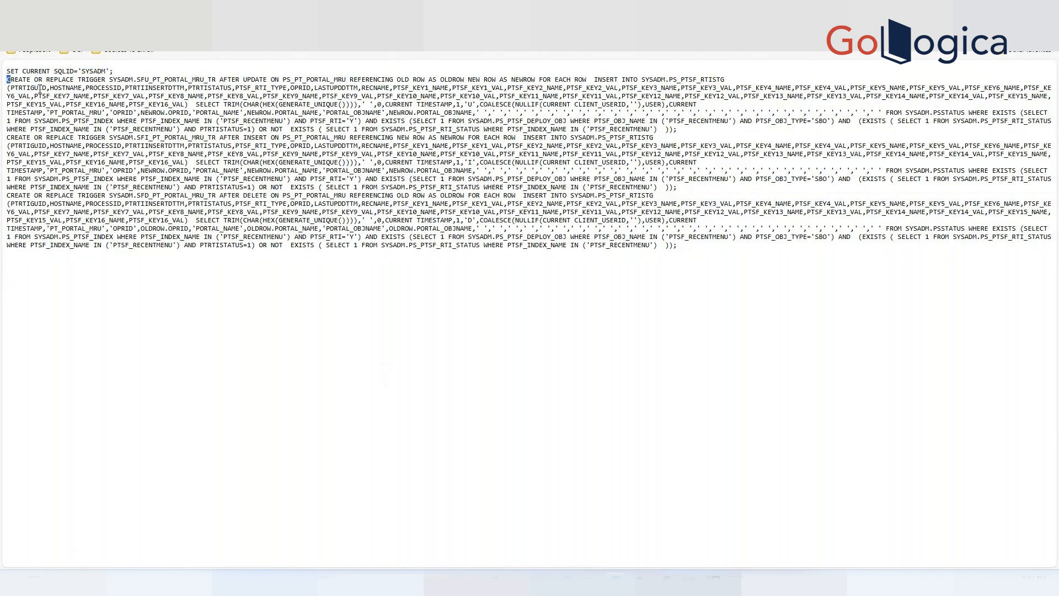
pyautogui.keyDown('shift'); pyautogui.click(721, 239); pyautogui.keyUp('shift')
pyautogui.moveTo(721, 240); pyautogui.dragTo(735, 247)
pyautogui.hotkey('ctrl', 'c')
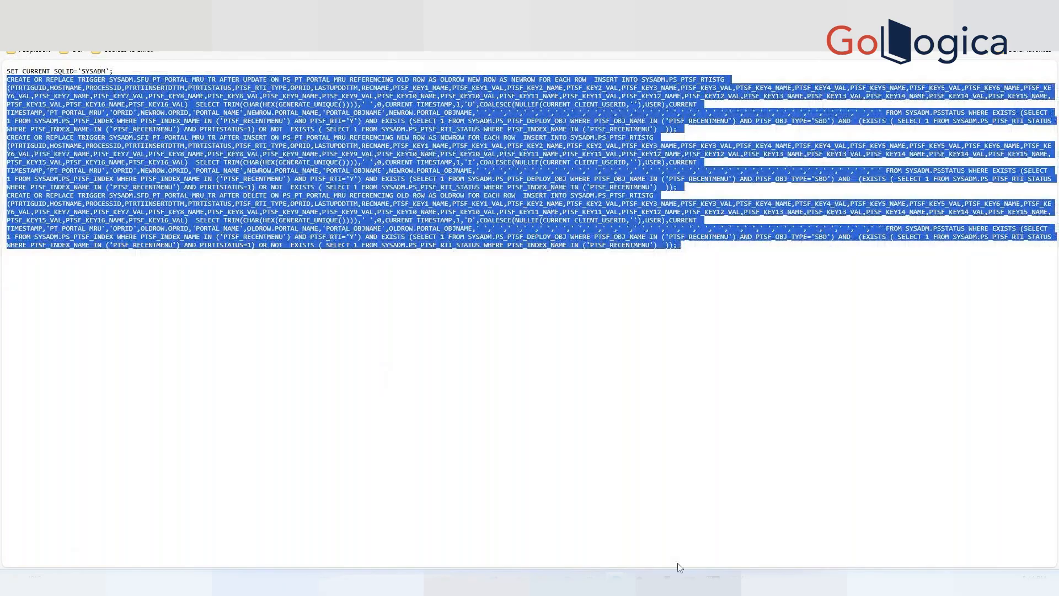
pyautogui.moveTo(668, 583)
pyautogui.click(544, 524)
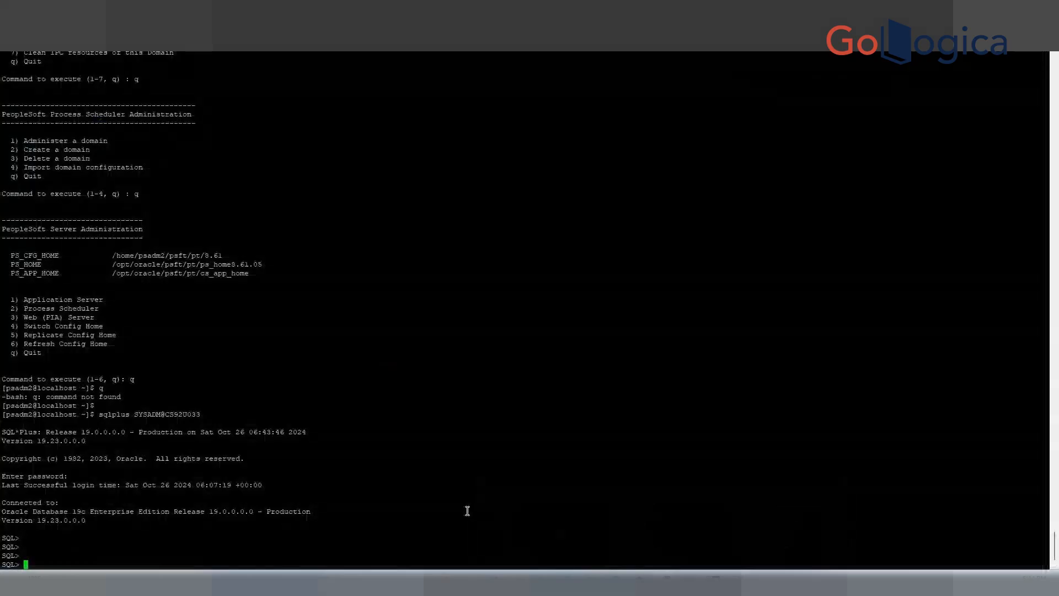
pyautogui.rightClick(468, 511)
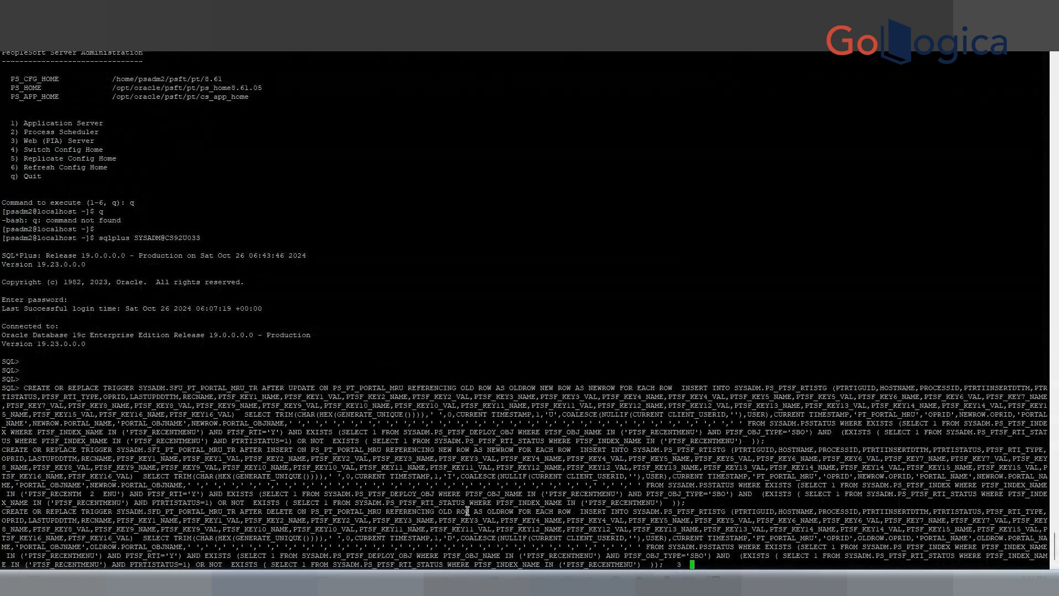
pyautogui.press('Return')
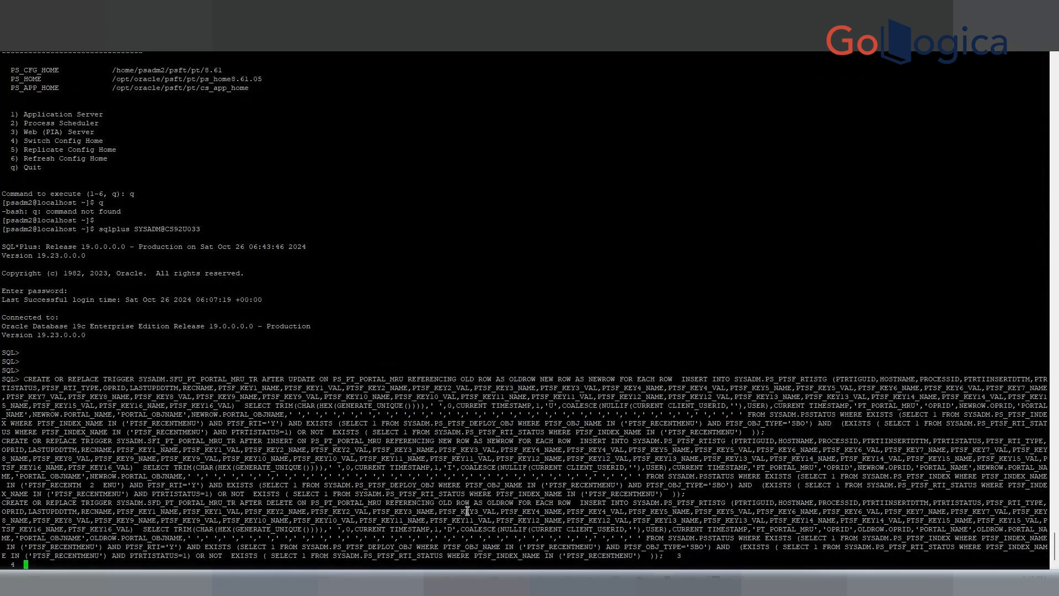
pyautogui.hotkey('ctrl', 'c')
pyautogui.press('Return')
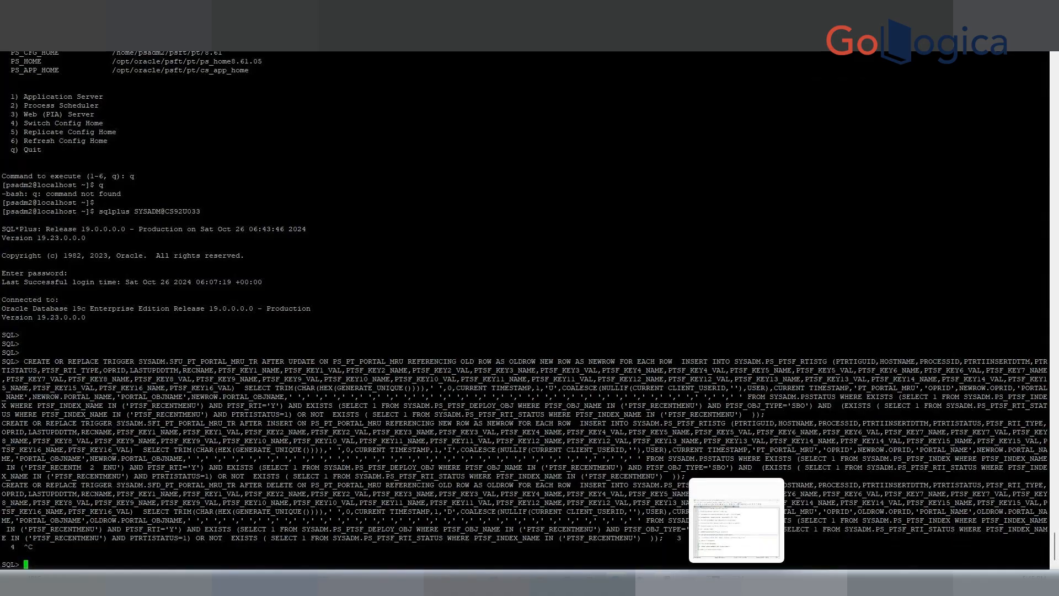
# Copy the whole DB2 trigger script, including SET CURRENT SQLID, into a new Notepad++ file.
pyautogui.click(737, 583)
pyautogui.click(707, 93)
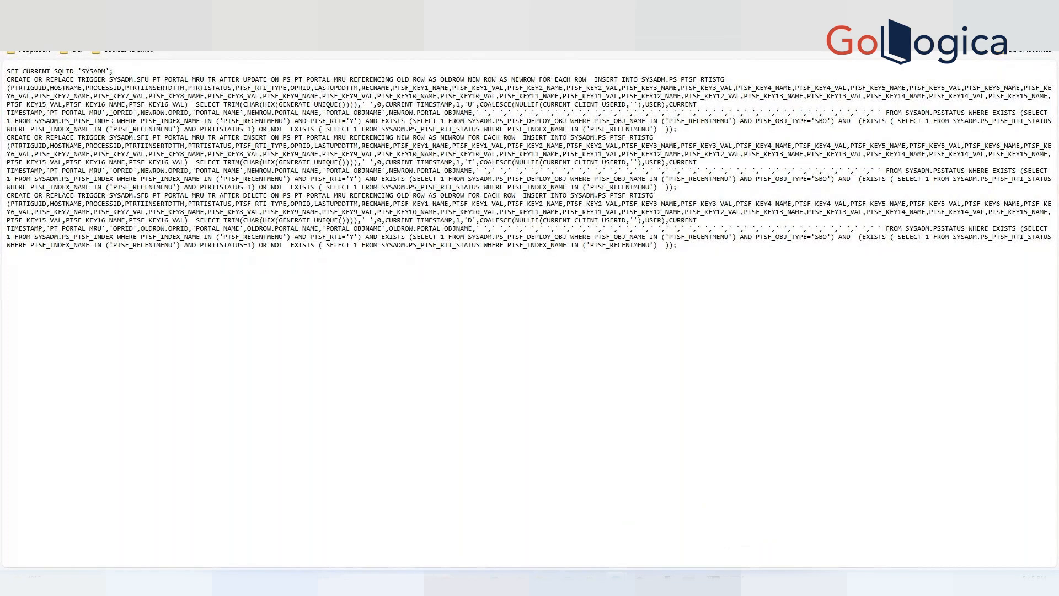
pyautogui.moveTo(7, 71); pyautogui.dragTo(726, 282)
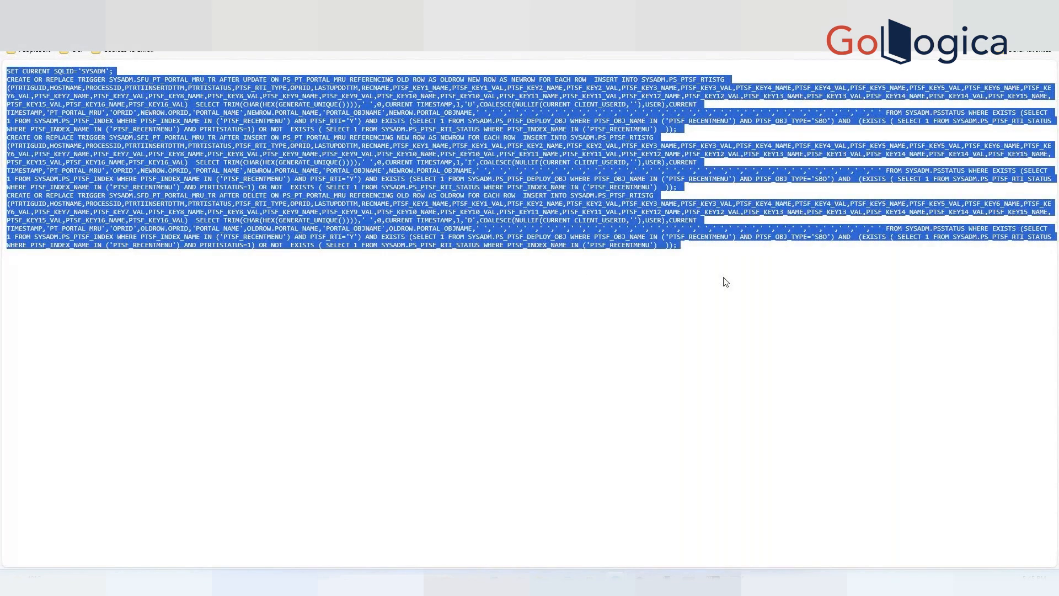
pyautogui.click(737, 582)
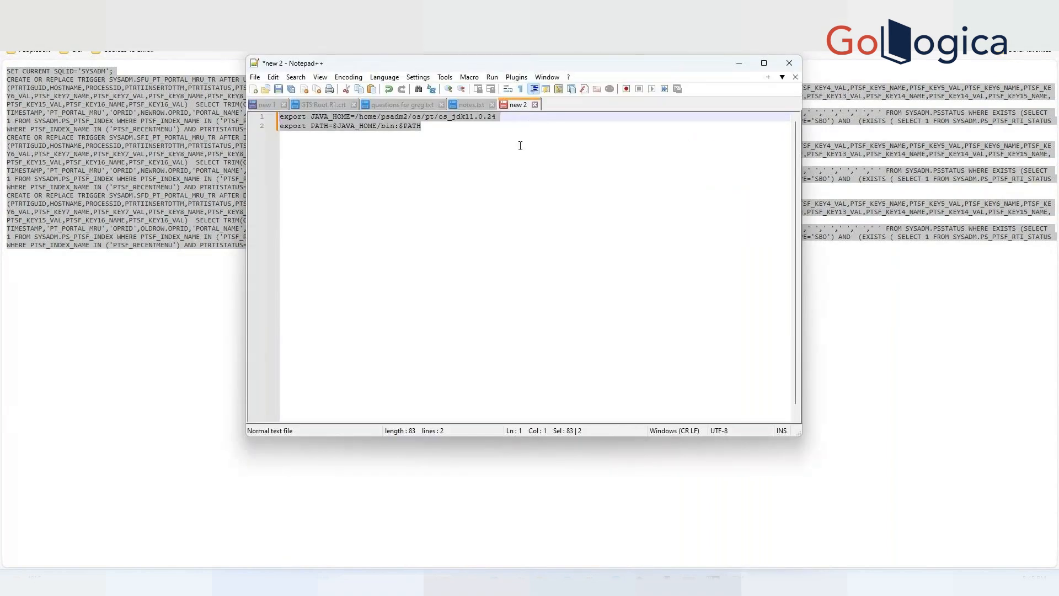
pyautogui.click(255, 90)
pyautogui.hotkey('ctrl', 'v')
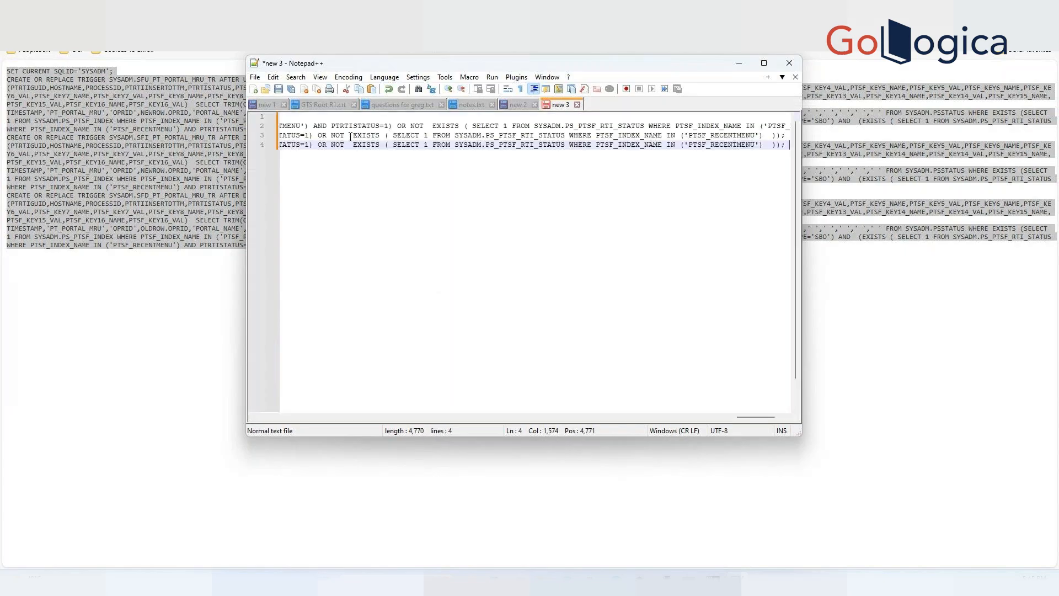
# Maximize Notepad++ and select the full second line holding the SFU_PT_PORTAL_MRU_TR trigger statement.
pyautogui.click(764, 63)
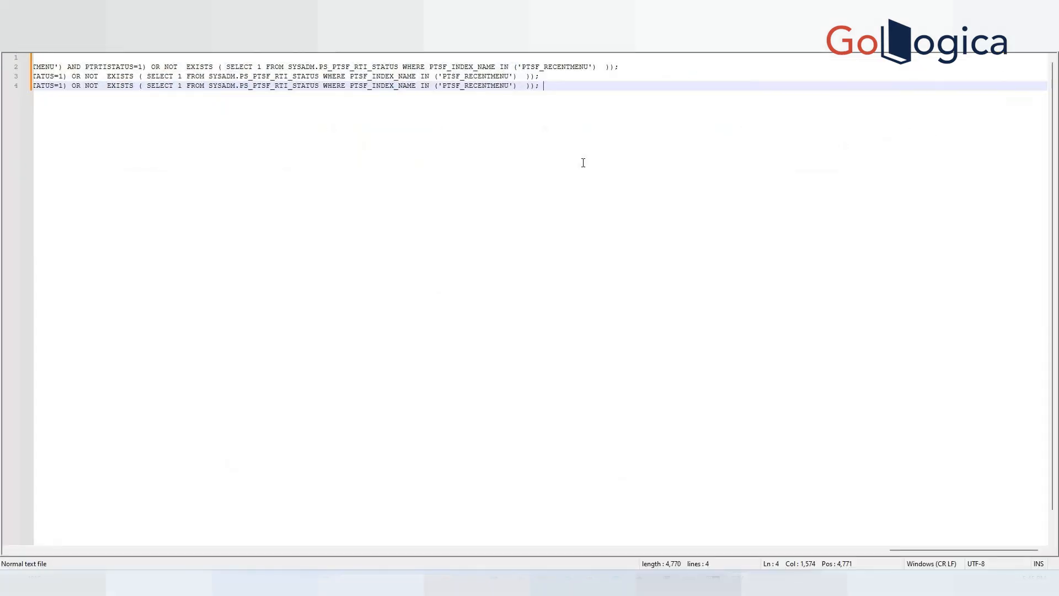
pyautogui.click(902, 551)
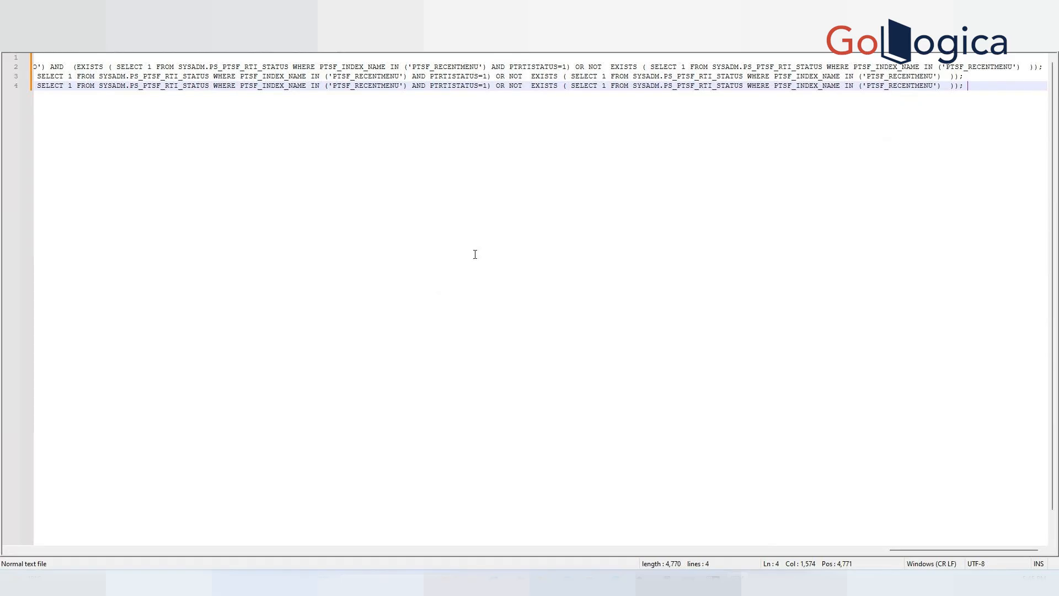
pyautogui.click(589, 67)
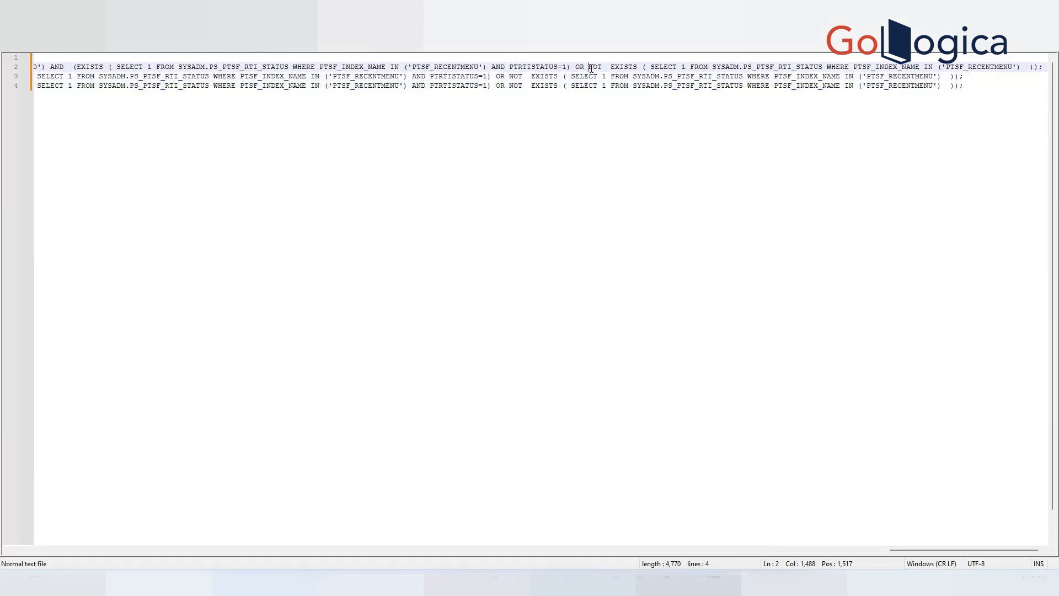
pyautogui.press('Home')
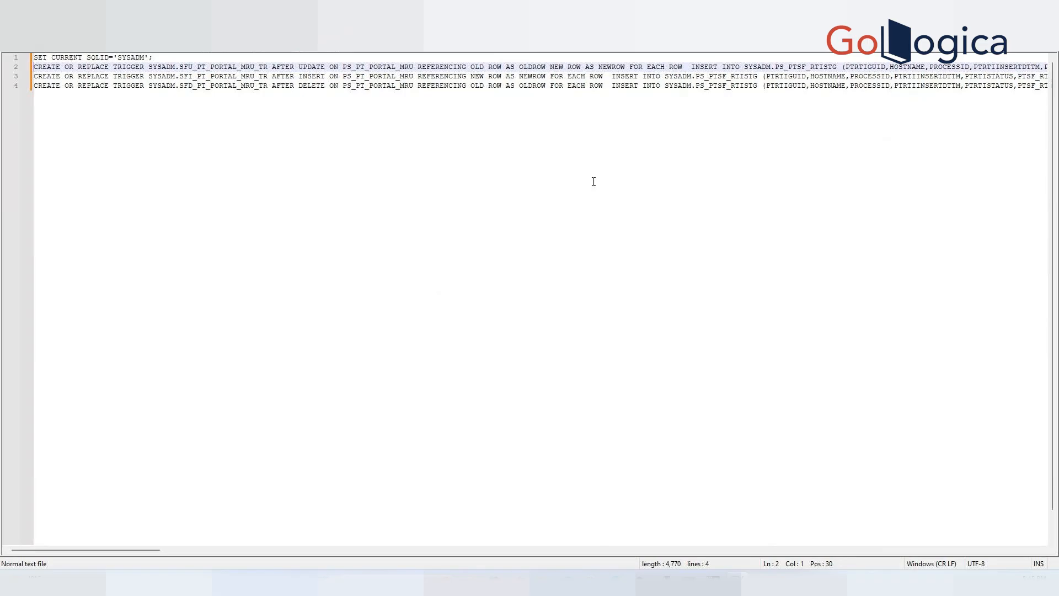
pyautogui.hotkey('shift', 'End')
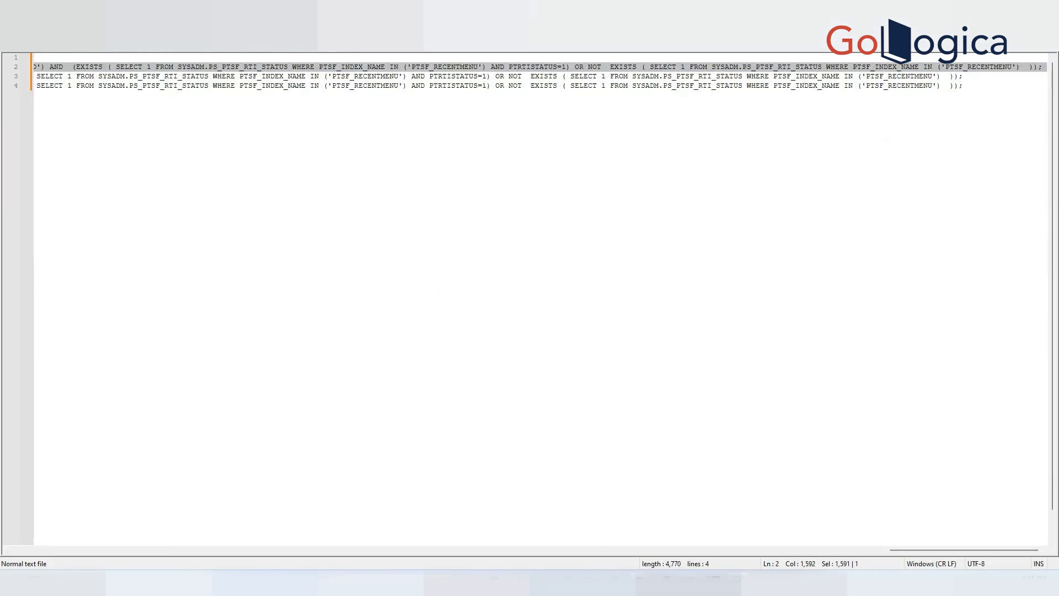
# Paste the SFU_PT_PORTAL_MRU_TR trigger statement into SQL*Plus and run it with "/".
pyautogui.moveTo(664, 583)
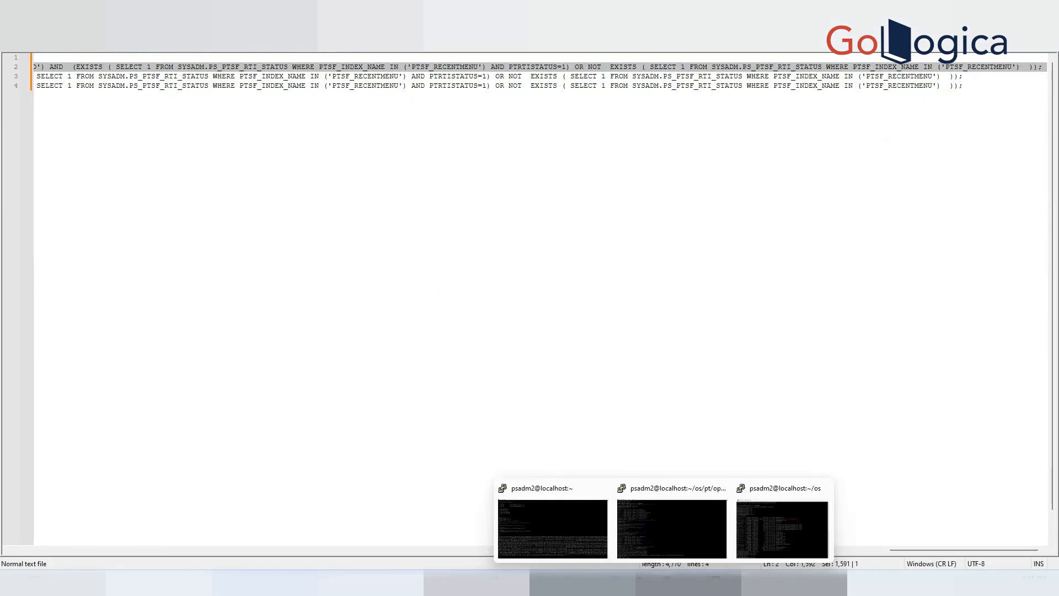
pyautogui.click(566, 537)
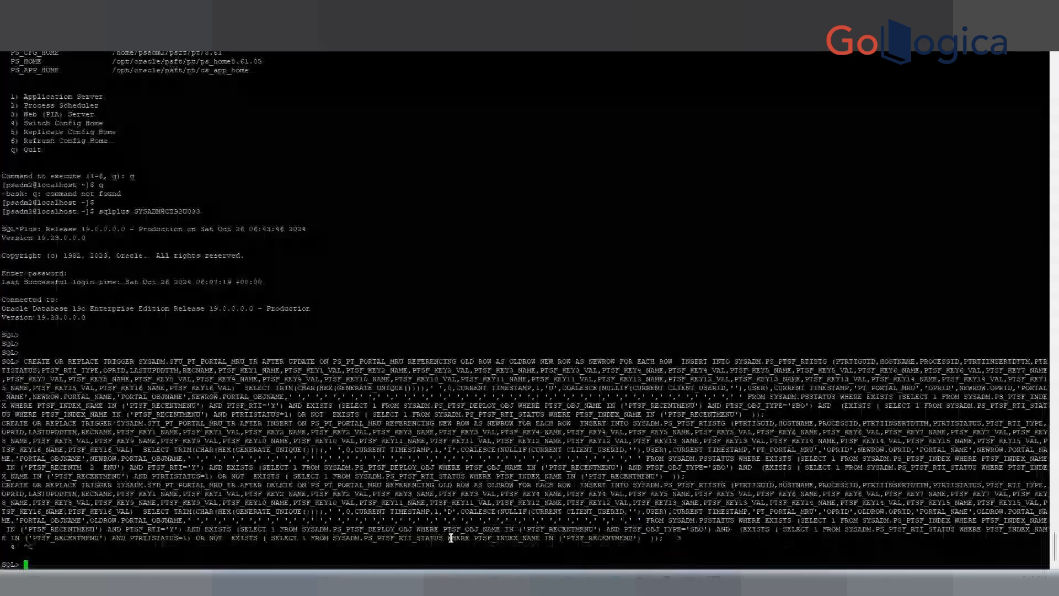
pyautogui.rightClick(197, 554)
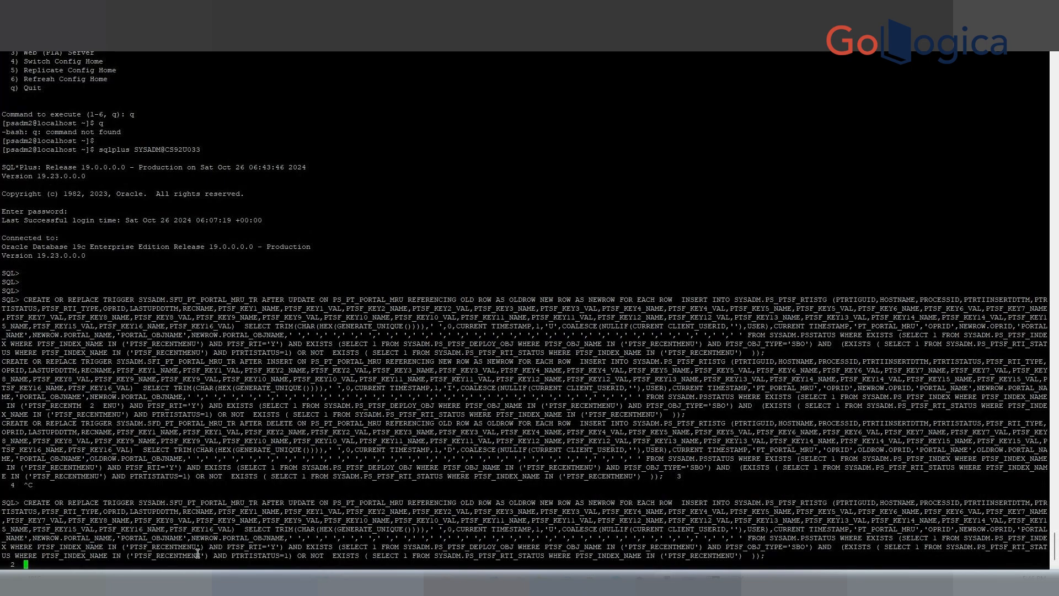
pyautogui.write('/')
pyautogui.press('Return')
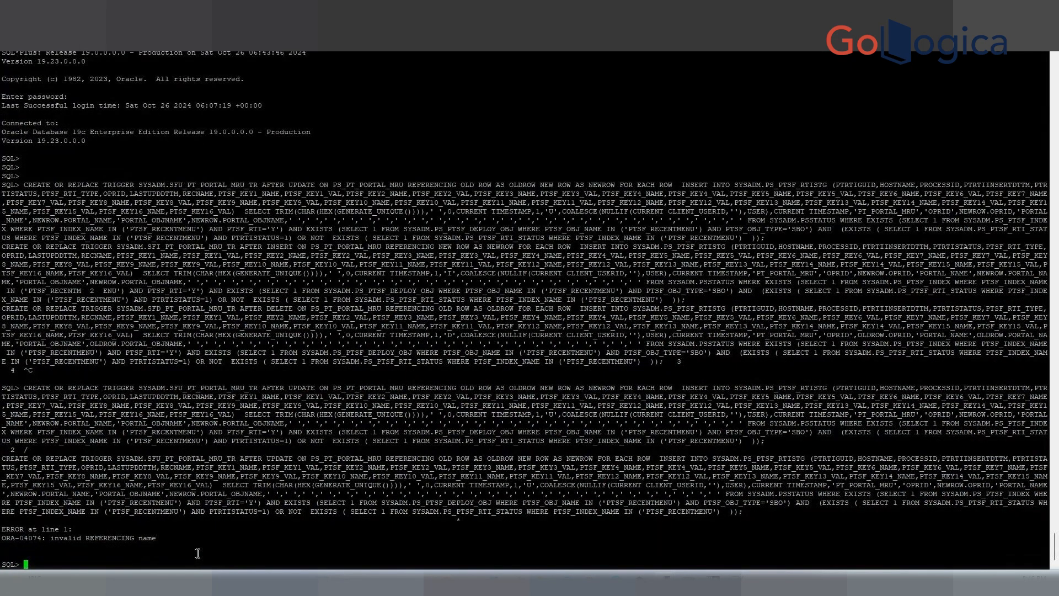
pyautogui.press('Return')
pyautogui.press('Return')
pyautogui.press('Return')
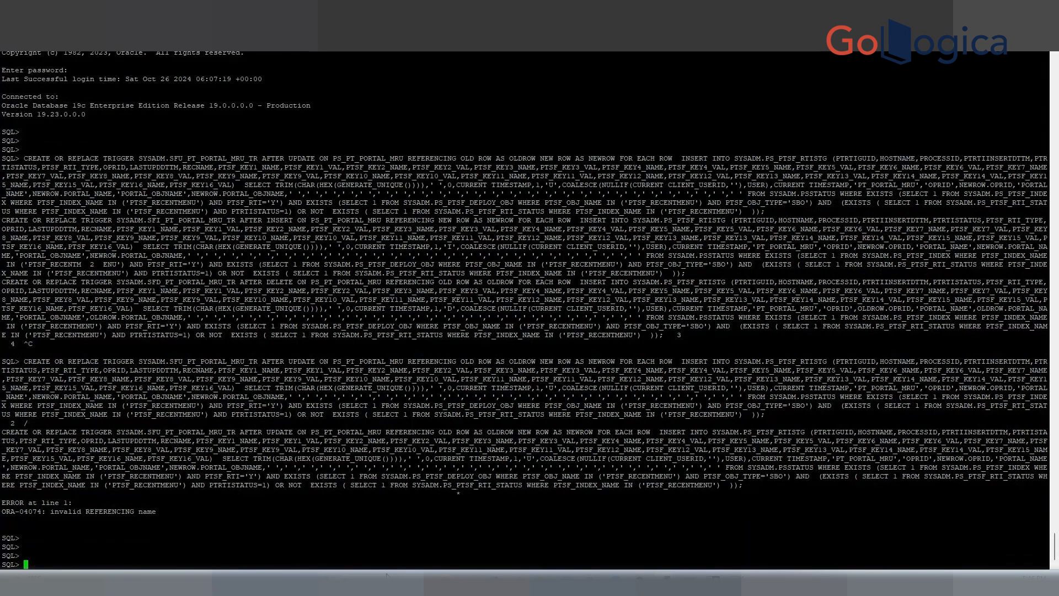
# Return to the trigger SQL page and select the full Oracle SFA_PT_PORTAL_MRU_TR trigger text.
pyautogui.moveTo(664, 584)
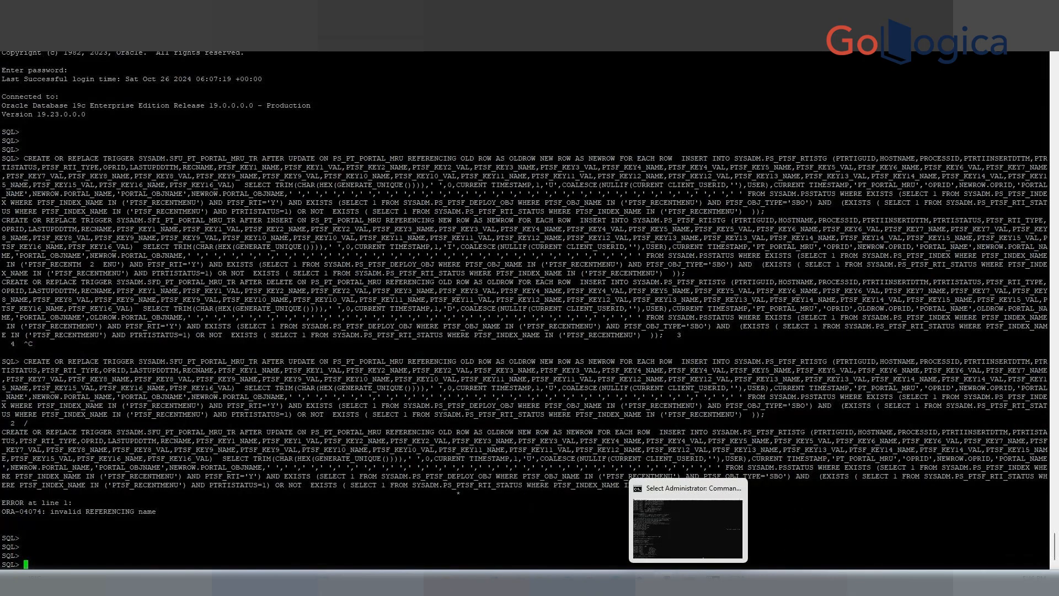
pyautogui.moveTo(623, 582)
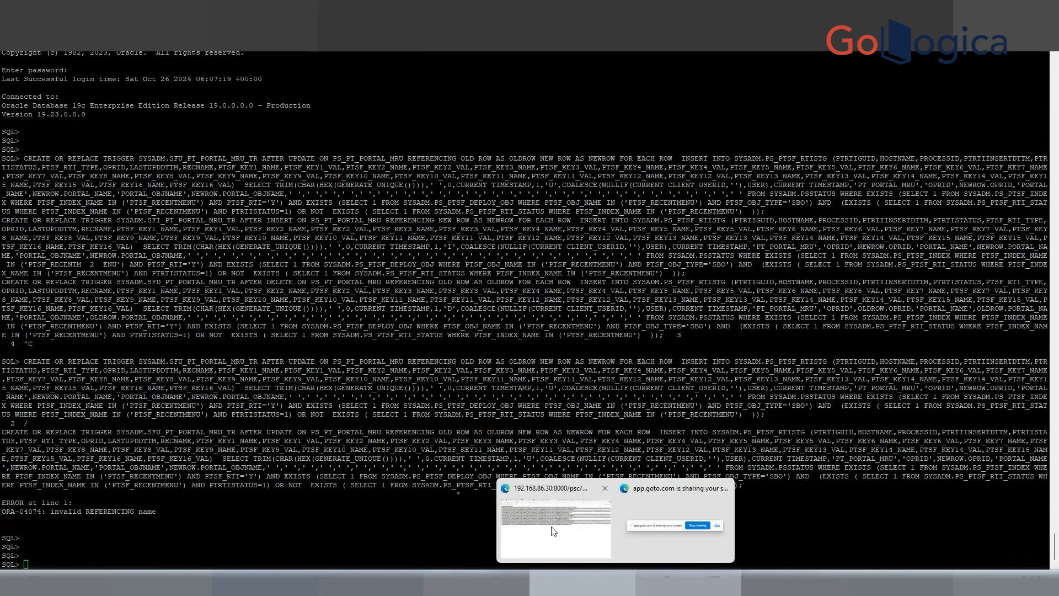
pyautogui.click(553, 531)
pyautogui.click(387, 140)
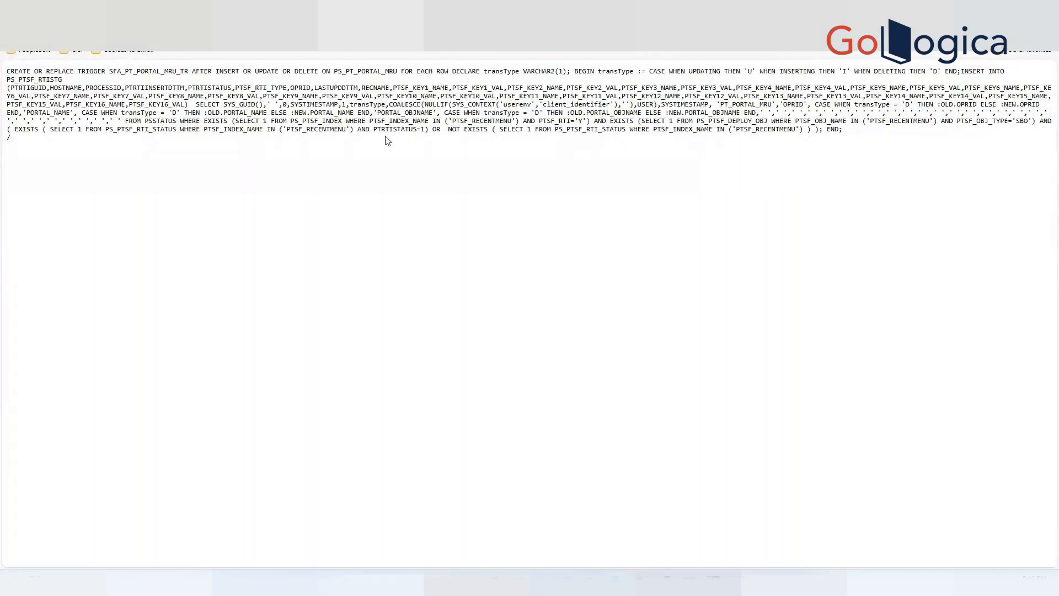
pyautogui.moveTo(100, 150); pyautogui.dragTo(6, 70)
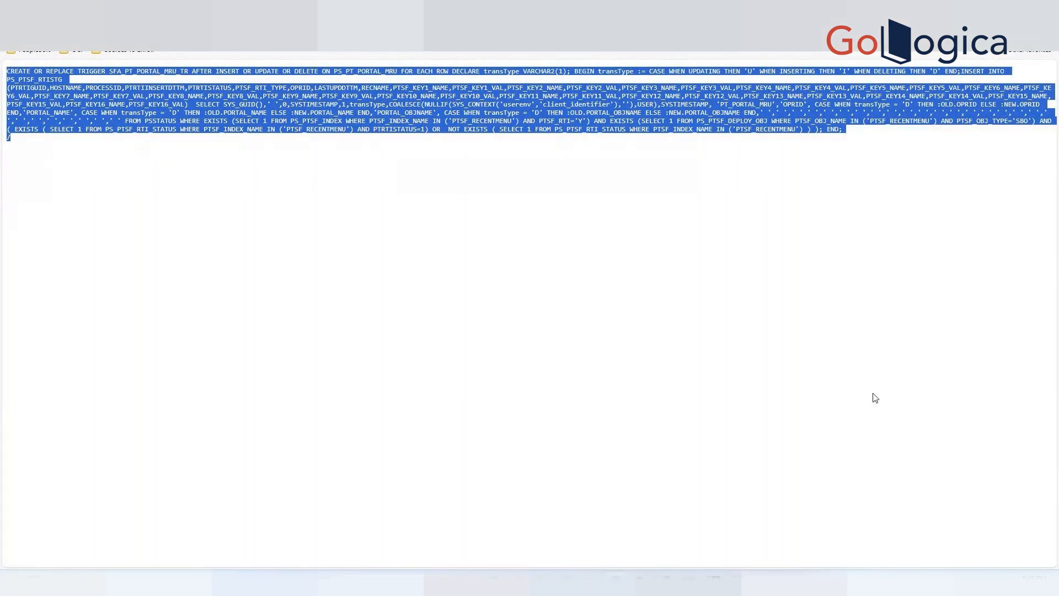
# Switch to Notepad++ and insert blank lines above the SET CURRENT SQLID line at the top of the file.
pyautogui.moveTo(737, 584)
pyautogui.click(736, 529)
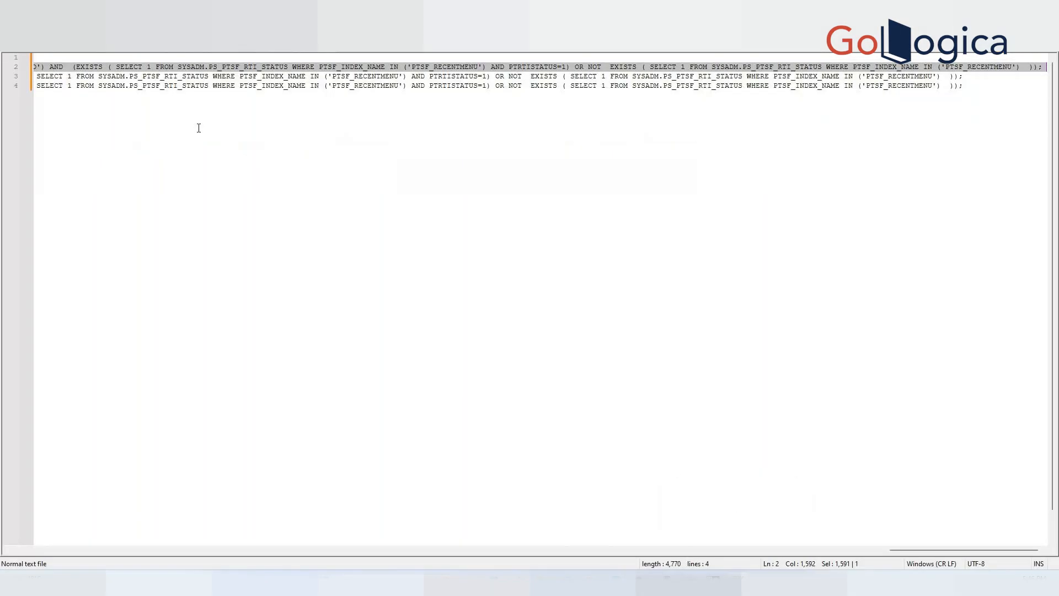
pyautogui.hotkey('ctrl', 'Home')
pyautogui.press('Return')
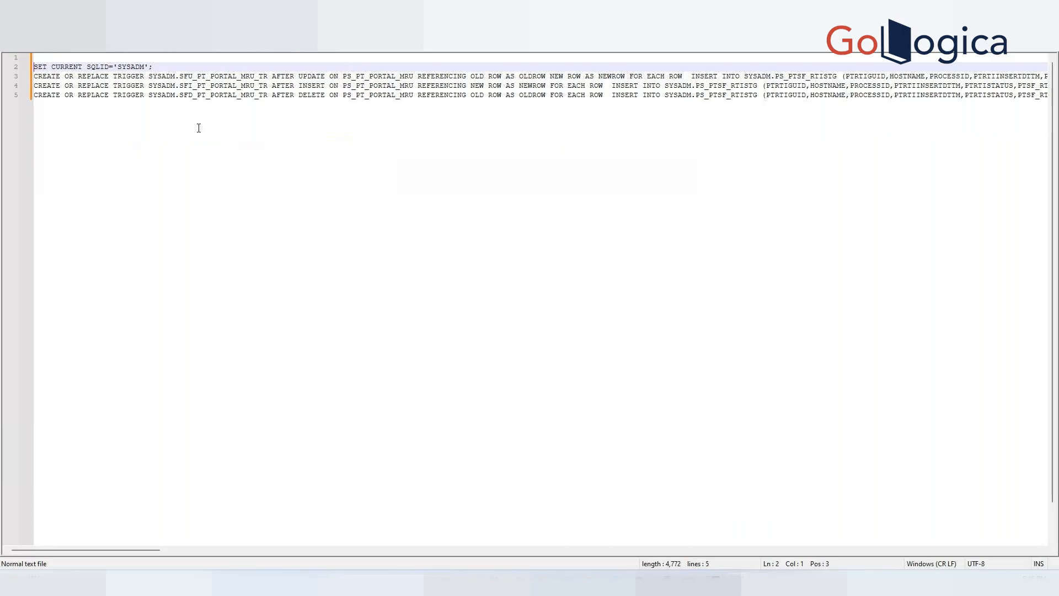
pyautogui.press('Return')
pyautogui.press('Return')
pyautogui.press('Down')
pyautogui.press('Return')
pyautogui.press('Up')
pyautogui.press('Up')
pyautogui.press('Up')
pyautogui.press('Up')
pyautogui.press('Up')
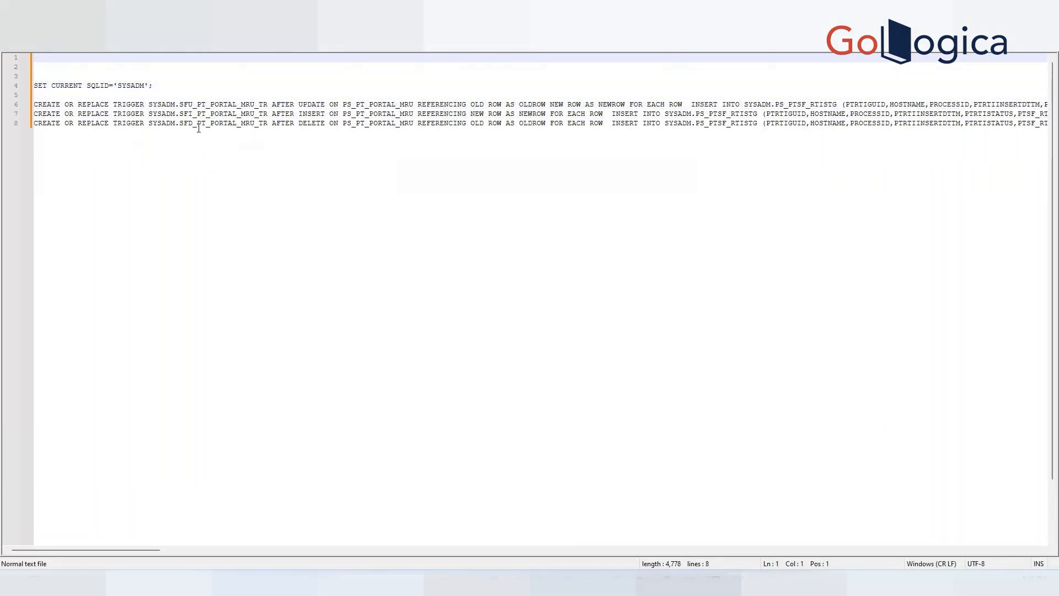
# Paste the Oracle SFA_PT_PORTAL_MRU_TR trigger at the top of the file, then cut it out together with its closing slash.
pyautogui.hotkey('ctrl', 'v')
pyautogui.press('Left')
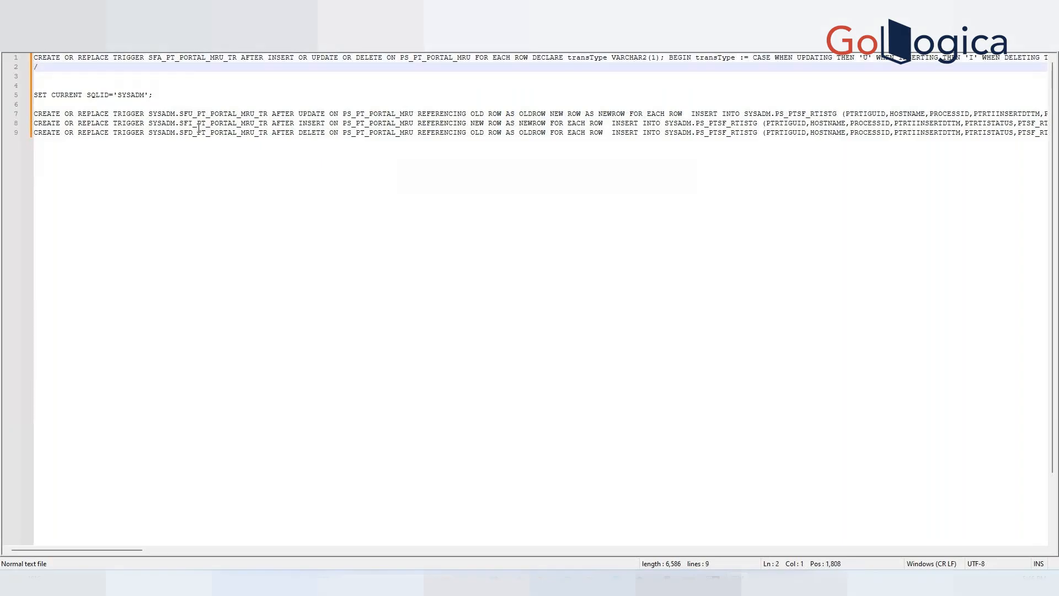
pyautogui.press('Left')
pyautogui.press('Left')
pyautogui.press('Left')
pyautogui.press('Left')
pyautogui.press('Left')
pyautogui.press('Left')
pyautogui.press('Left')
pyautogui.press('Left')
pyautogui.press('Left')
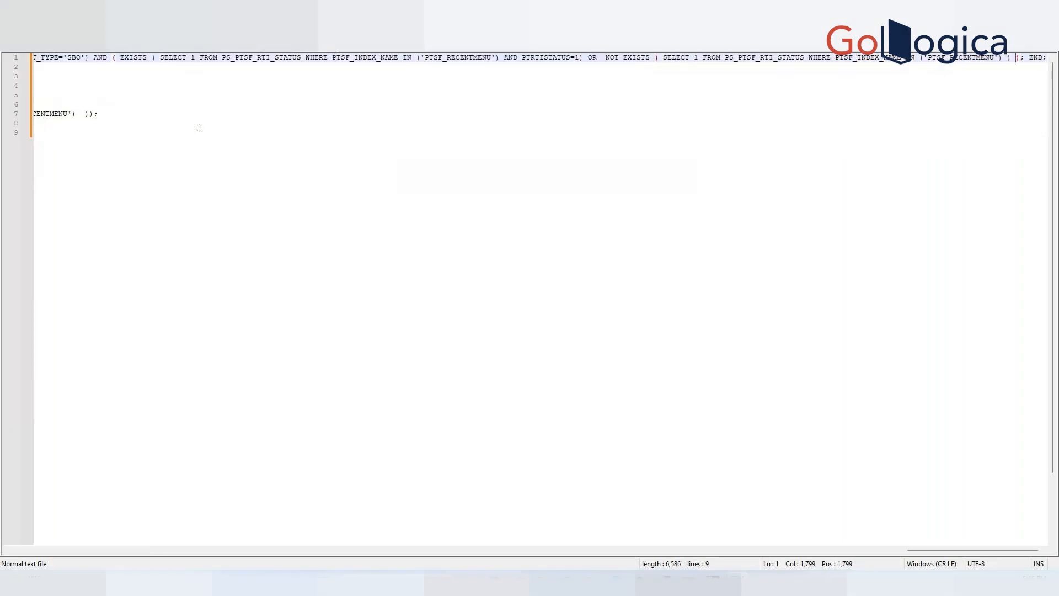
pyautogui.press('Down')
pyautogui.press('Down')
pyautogui.press('Up')
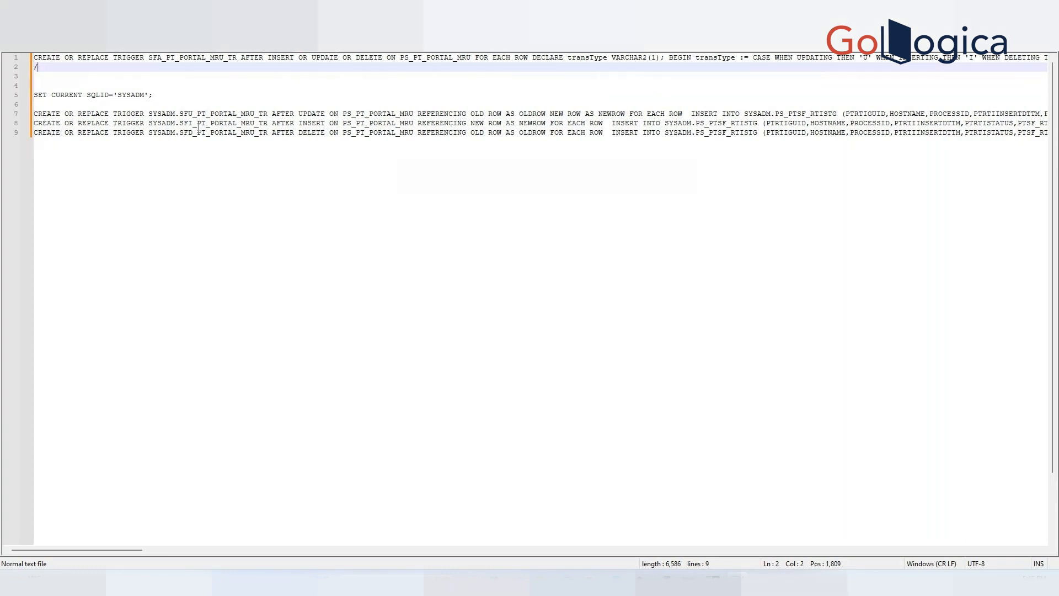
pyautogui.hotkey('ctrl', 'shift', 'Home')
pyautogui.hotkey('ctrl', 'c')
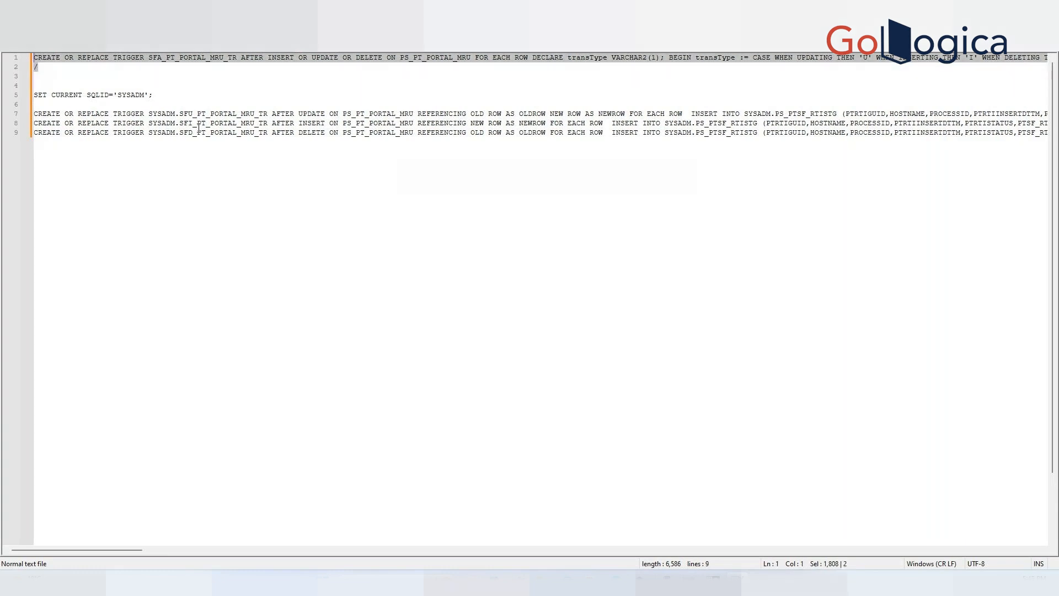
pyautogui.press('Delete')
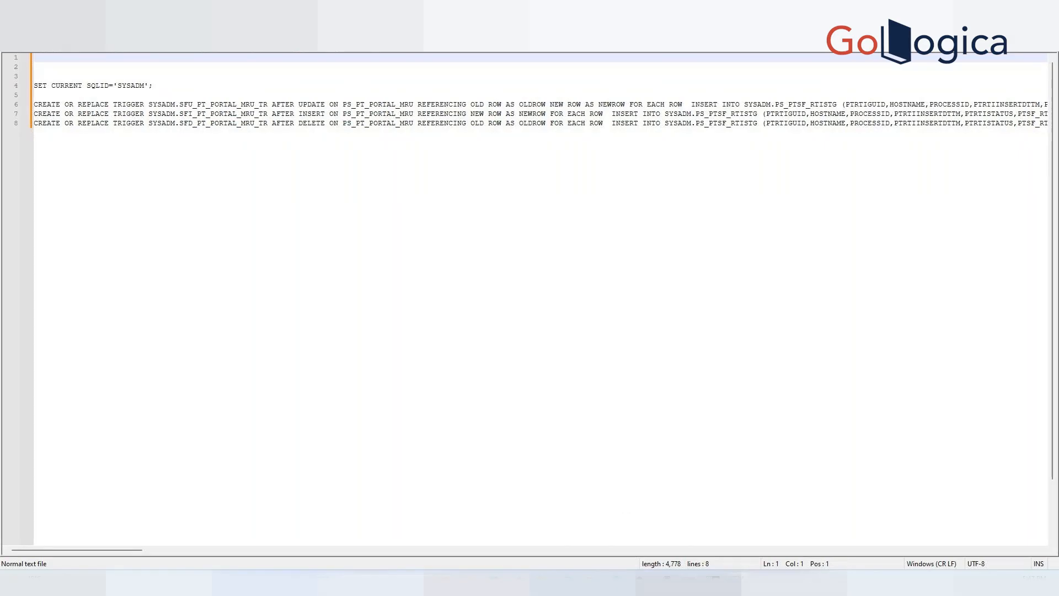
# Paste the SFA_PT_PORTAL_MRU_TR trigger into SQL*Plus and run it.
pyautogui.moveTo(689, 585)
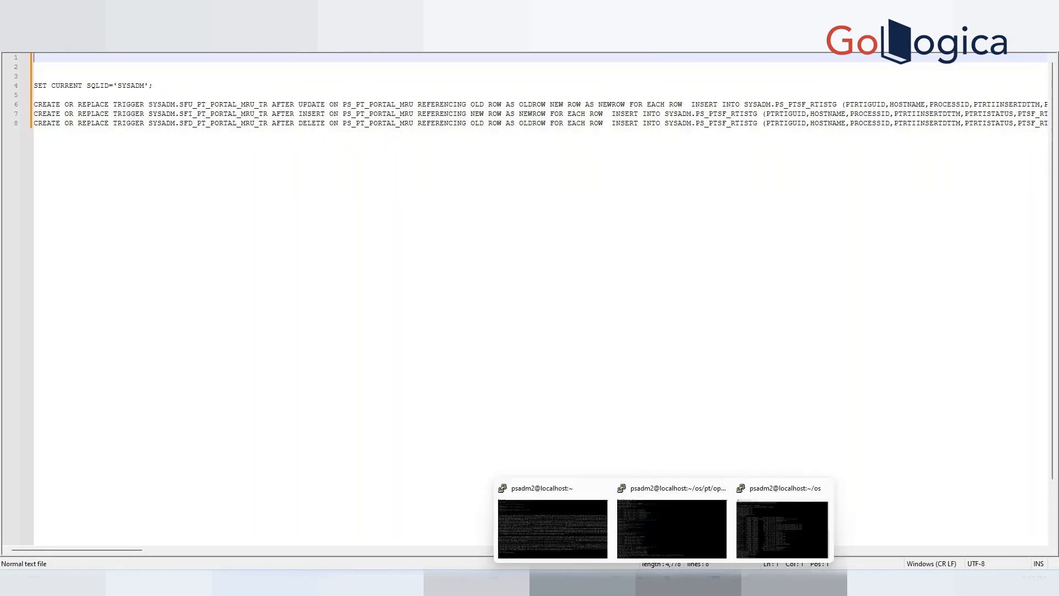
pyautogui.click(524, 519)
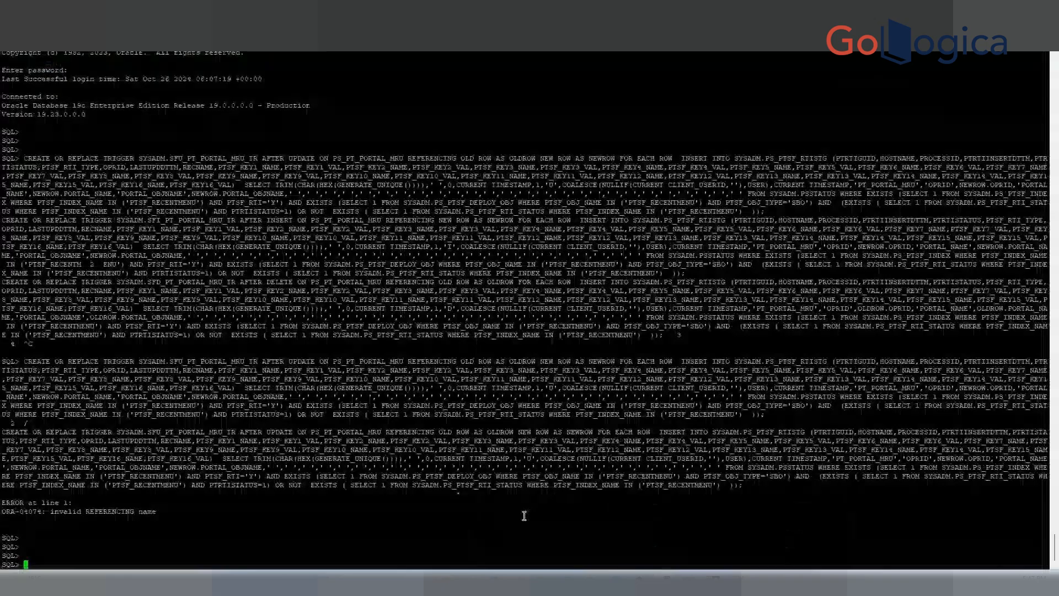
pyautogui.rightClick(458, 511)
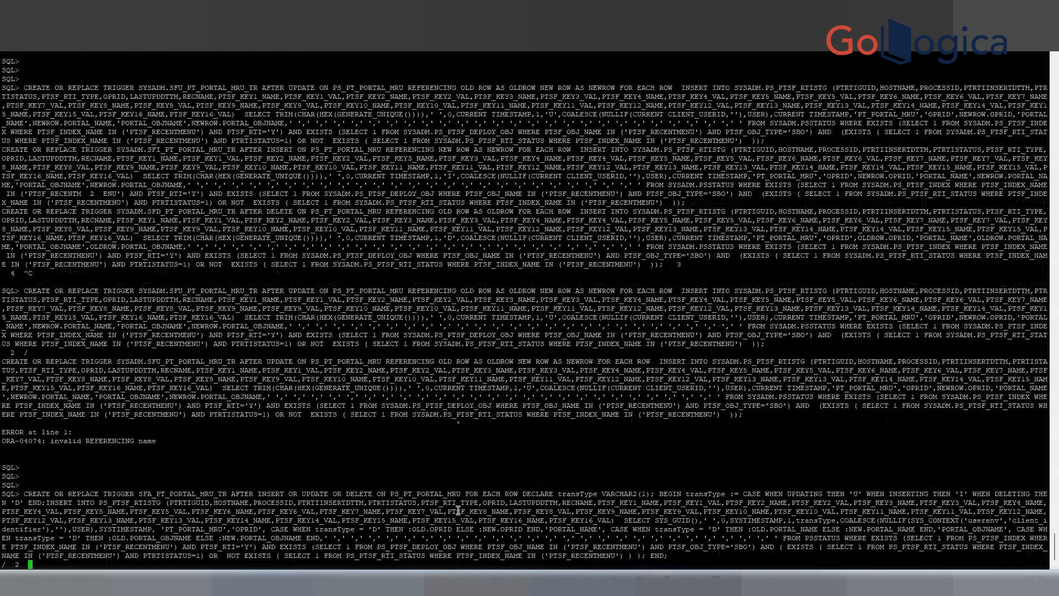
pyautogui.press('Return')
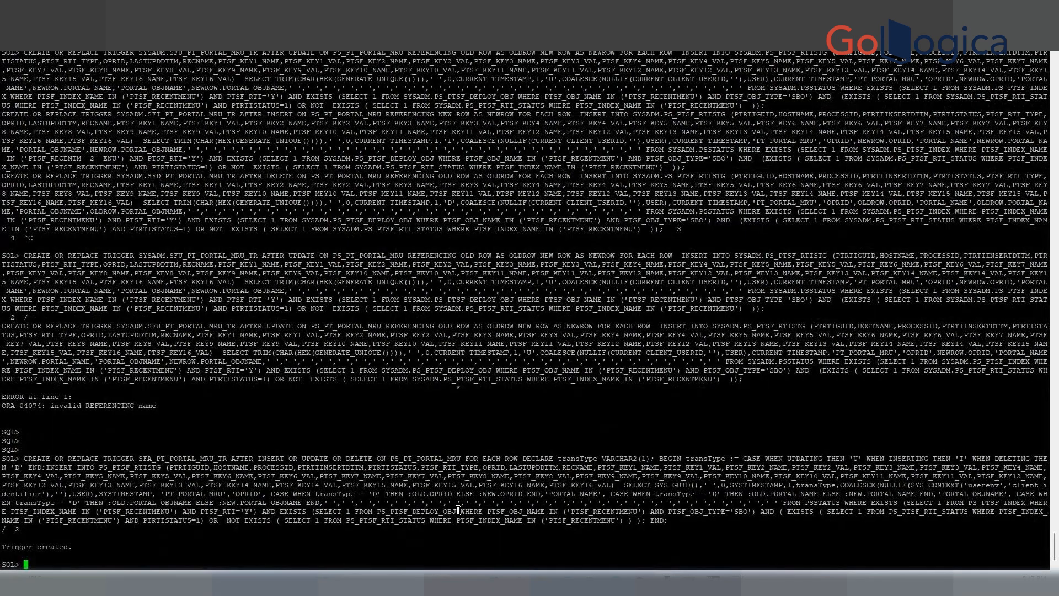
# Return to the browser and close the trigger SQL tab to get back to Configure Real Time Indexing.
pyautogui.moveTo(664, 584)
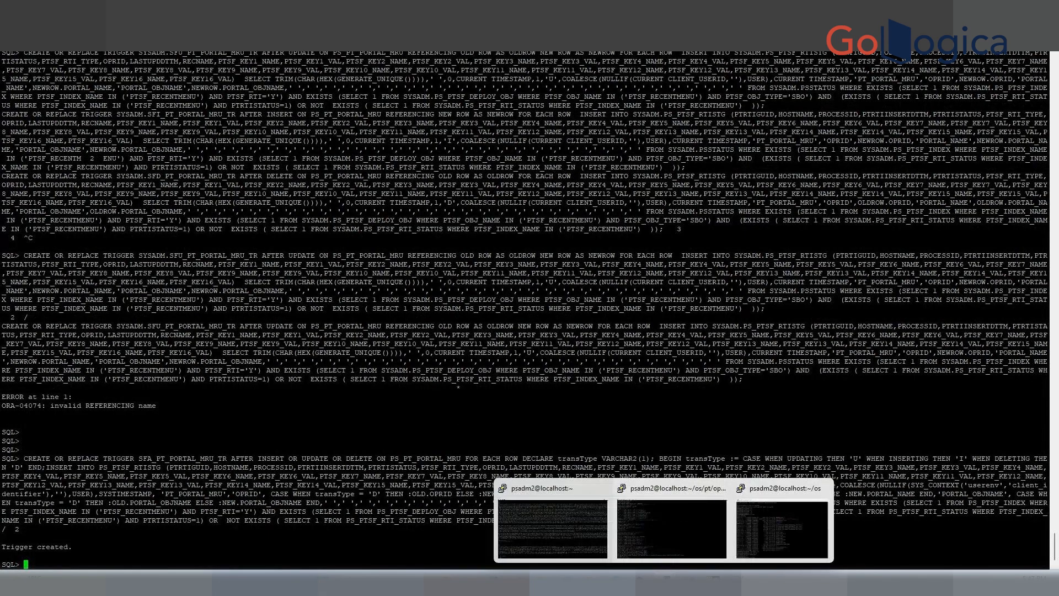
pyautogui.moveTo(615, 583)
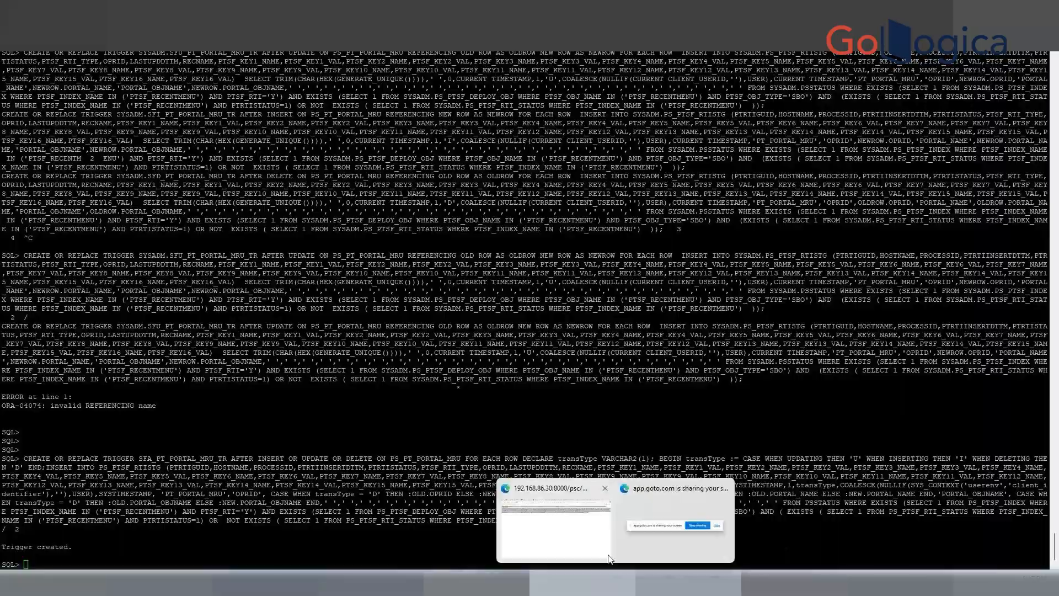
pyautogui.click(555, 524)
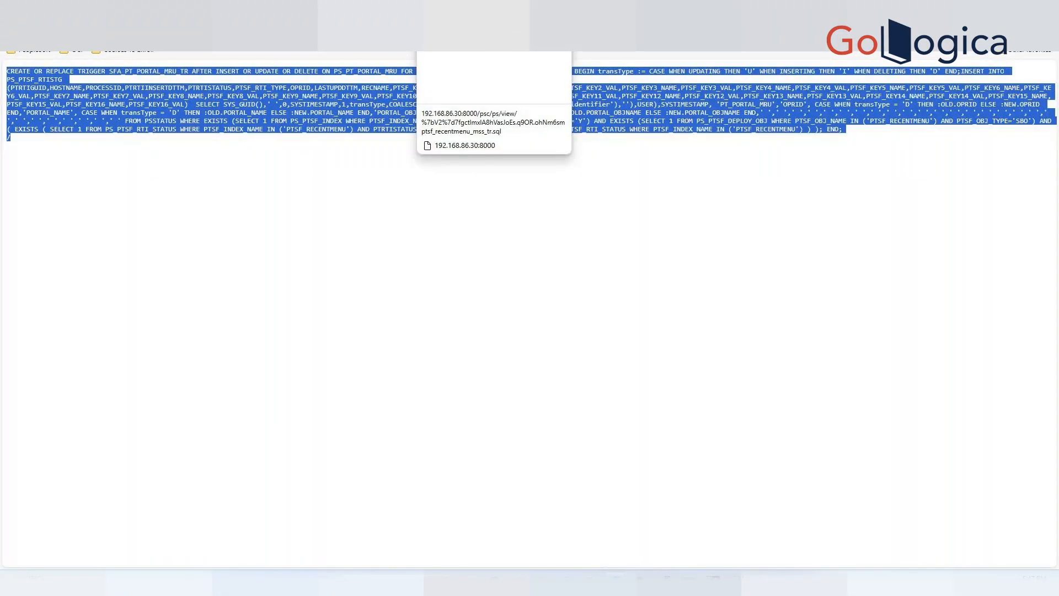
pyautogui.click(469, 9)
pyautogui.moveTo(117, 255); pyautogui.dragTo(46, 70)
pyautogui.click(46, 71)
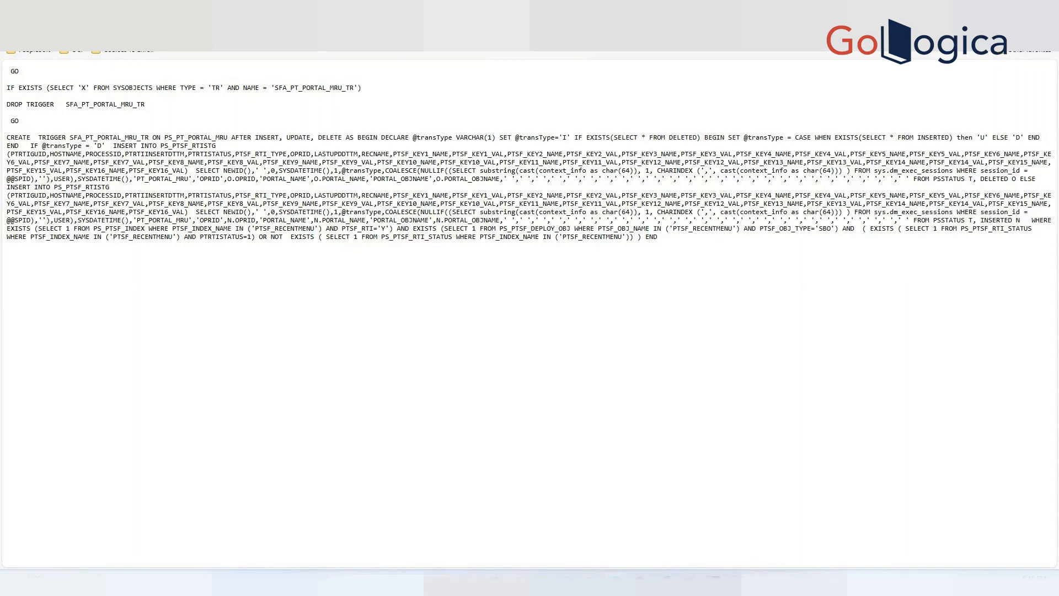
pyautogui.hotkey('ctrl', 'w')
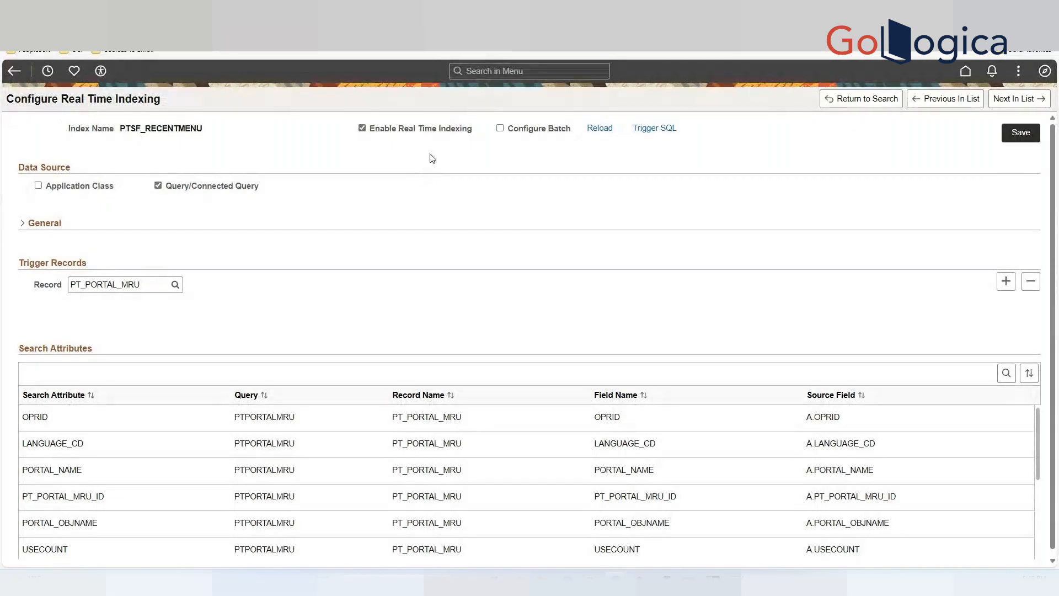
# Move to the next index, PTSF_RECENT_KW, enable real-time indexing and save it.
pyautogui.click(1010, 103)
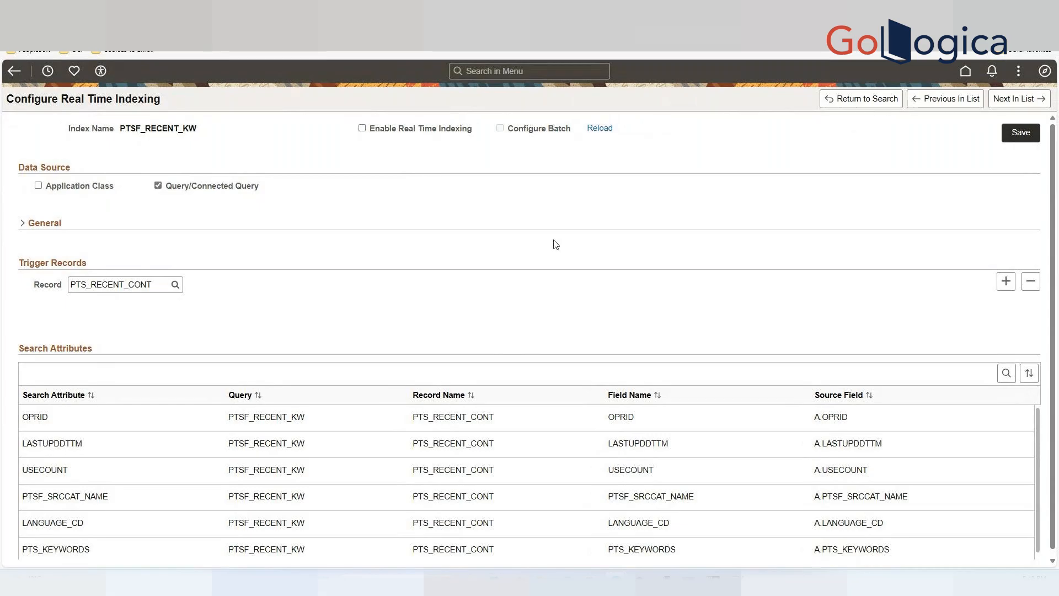
pyautogui.click(362, 129)
pyautogui.click(1014, 135)
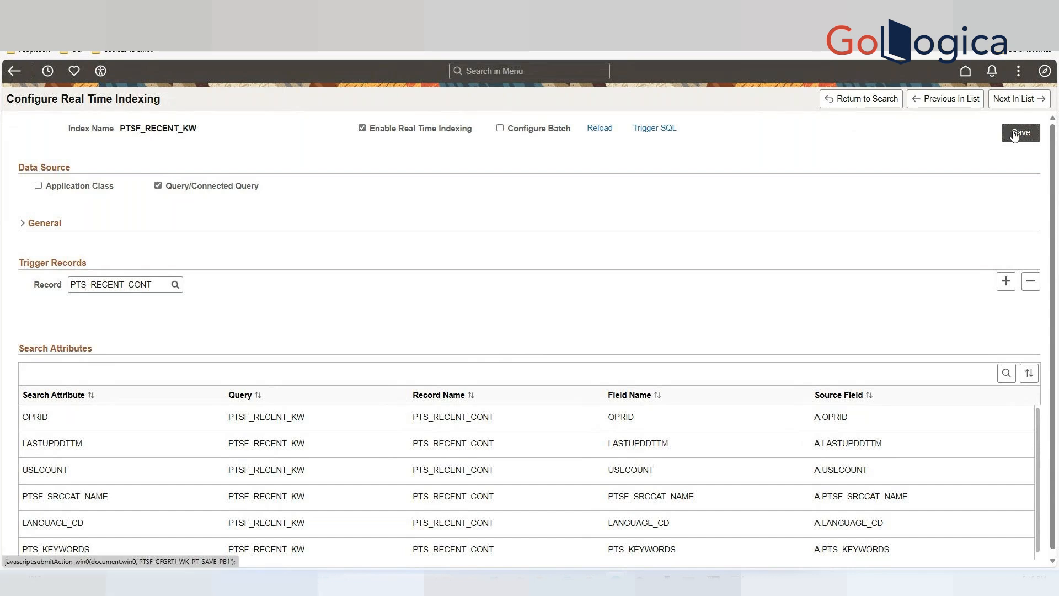
# Open the Trigger SQL for PTSF_RECENT_KW and select the full SFA_PTS_RECENT_CONT_TR trigger text including the closing slash.
pyautogui.click(664, 131)
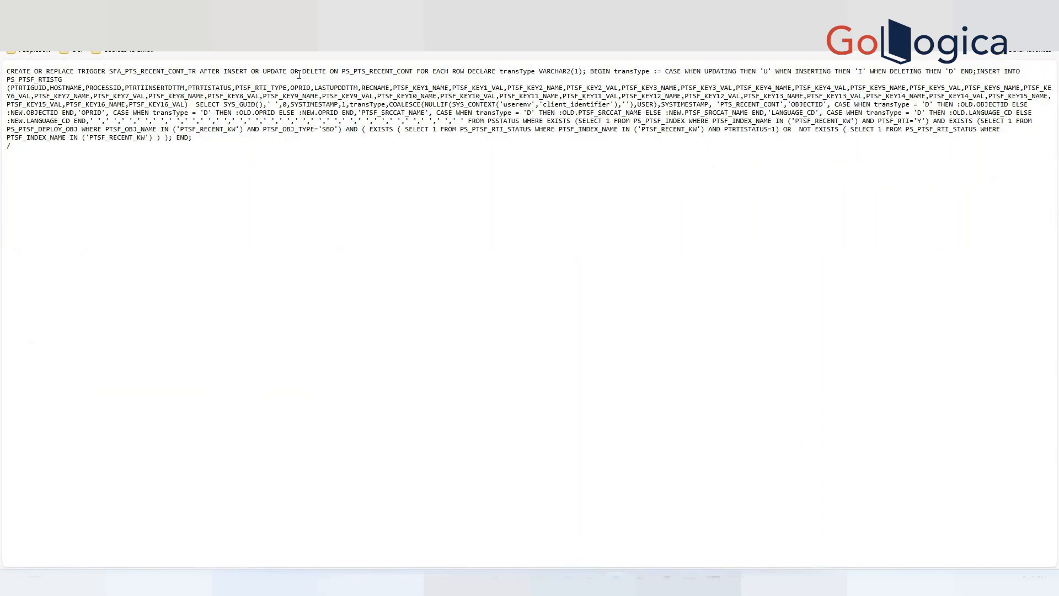
pyautogui.moveTo(207, 141); pyautogui.dragTo(7, 71)
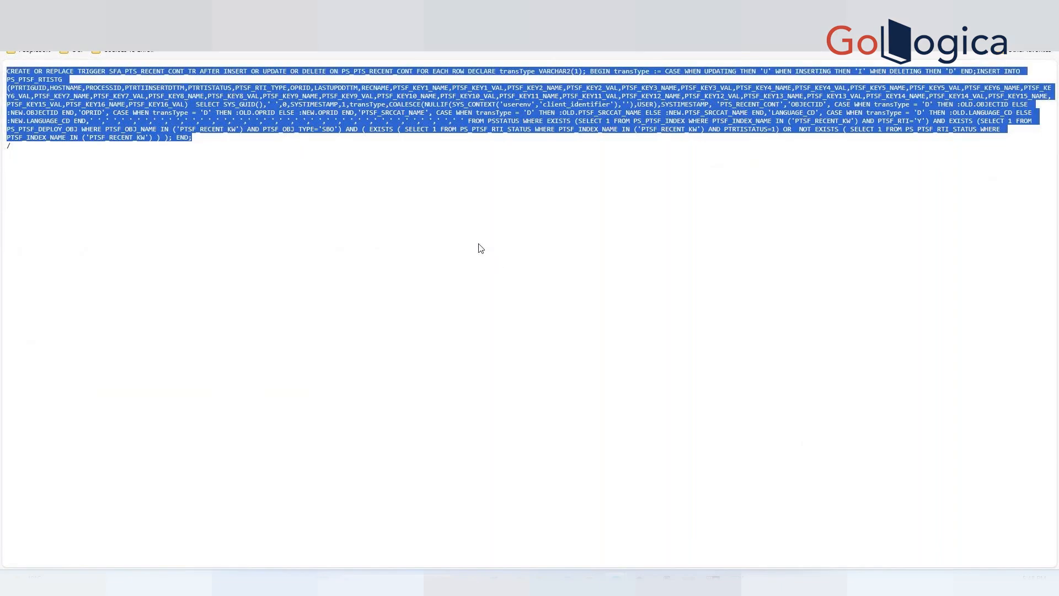
pyautogui.click(11, 145)
pyautogui.moveTo(11, 145); pyautogui.dragTo(7, 71)
# Paste the SFA_PTS_RECENT_CONT_TR trigger at the top of the Notepad++ file and select it.
pyautogui.click(667, 580)
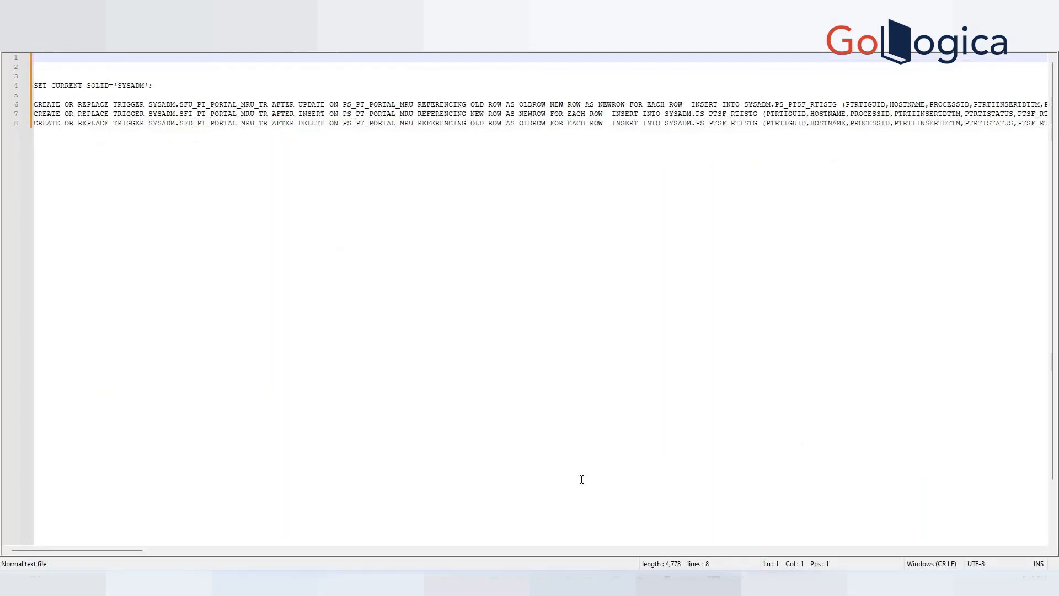
pyautogui.click(345, 65)
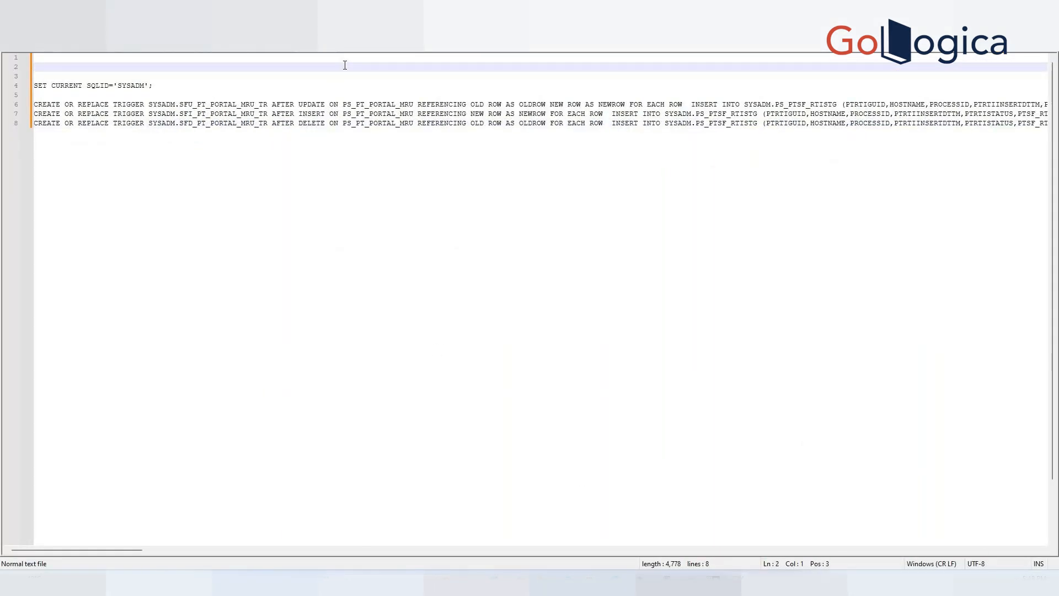
pyautogui.press('Up')
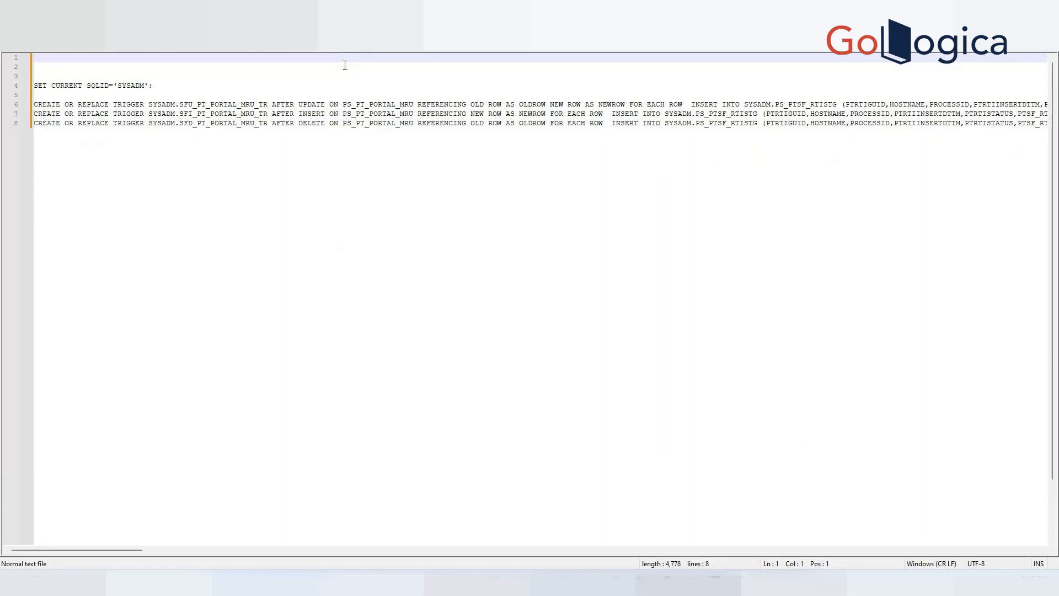
pyautogui.press('Down')
pyautogui.press('Down')
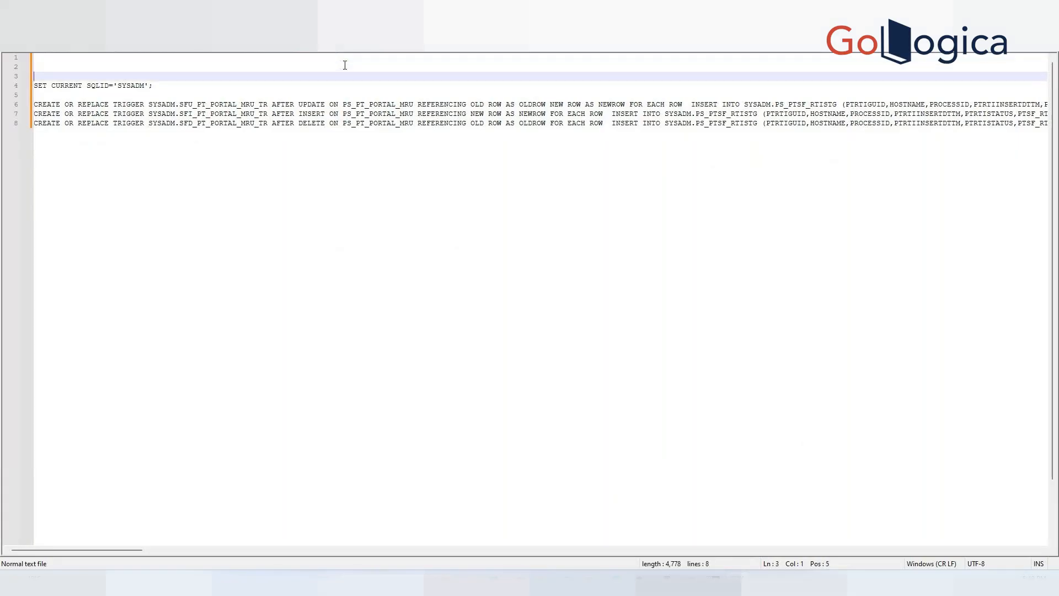
pyautogui.press('Up')
pyautogui.press('Up')
pyautogui.hotkey('ctrl', 'v')
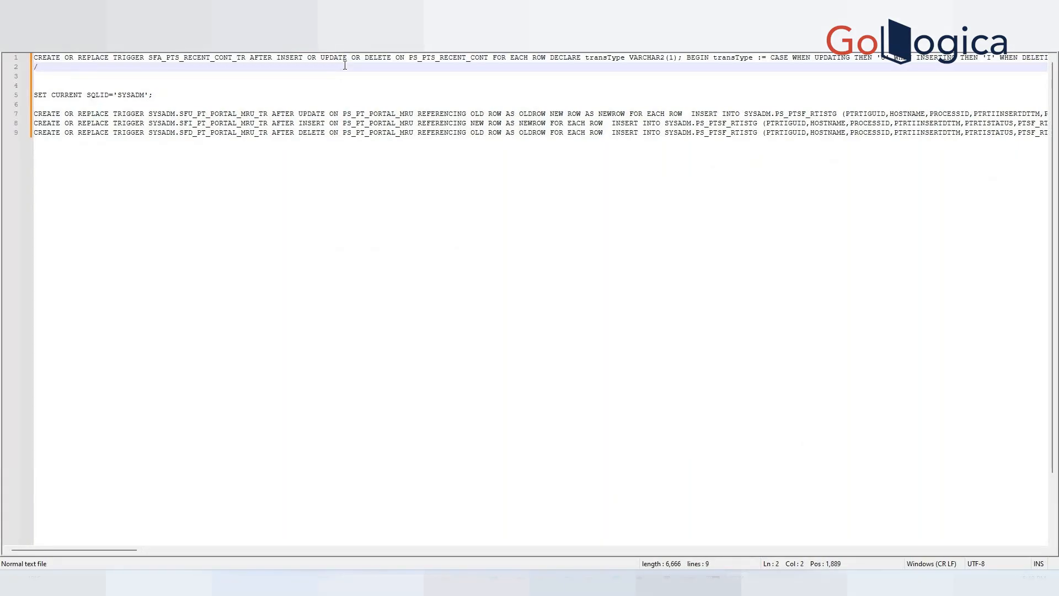
pyautogui.hotkey('ctrl', 'shift', 'Home')
pyautogui.hotkey('ctrl', 'c')
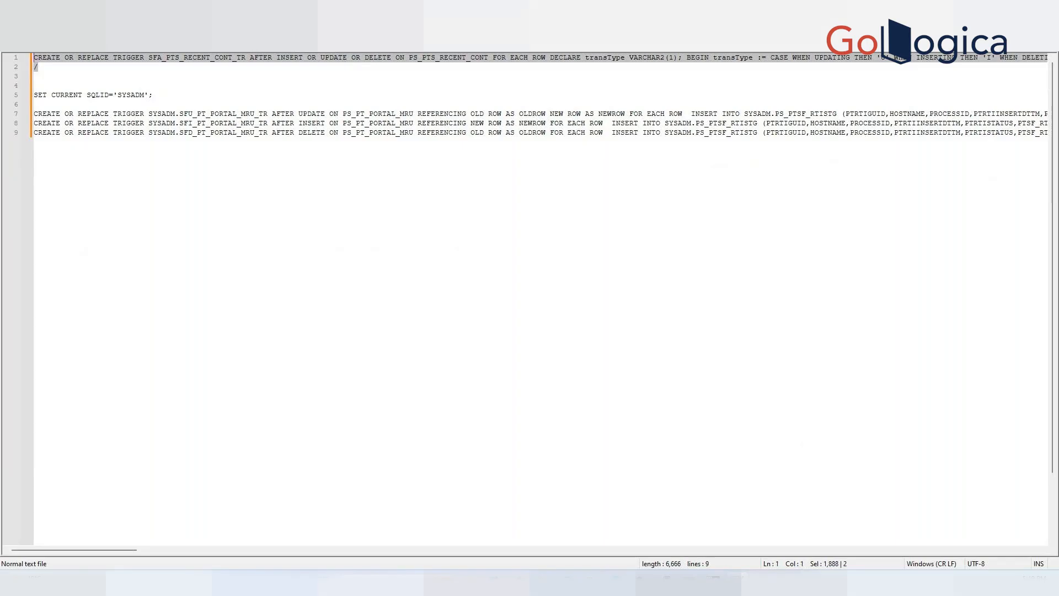
# Paste the SFA_PTS_RECENT_CONT_TR trigger into SQL*Plus and run it.
pyautogui.moveTo(664, 583)
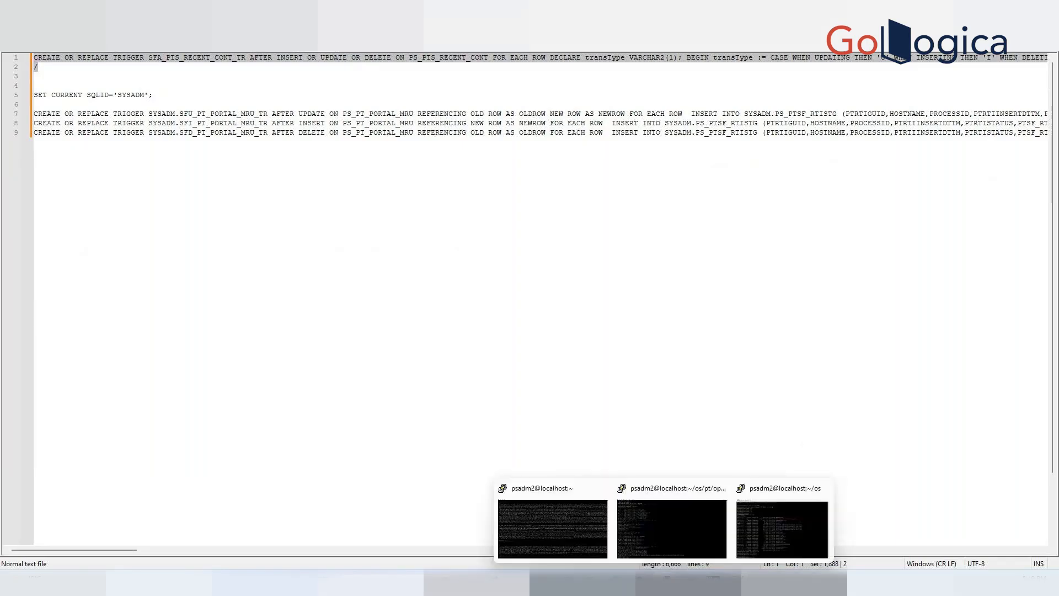
pyautogui.click(564, 529)
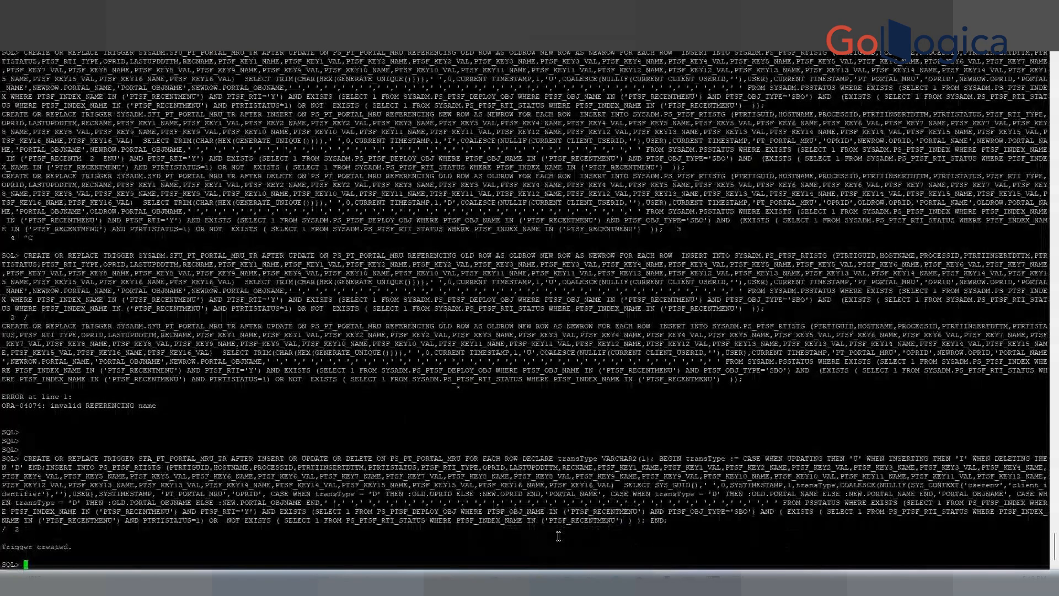
pyautogui.rightClick(559, 536)
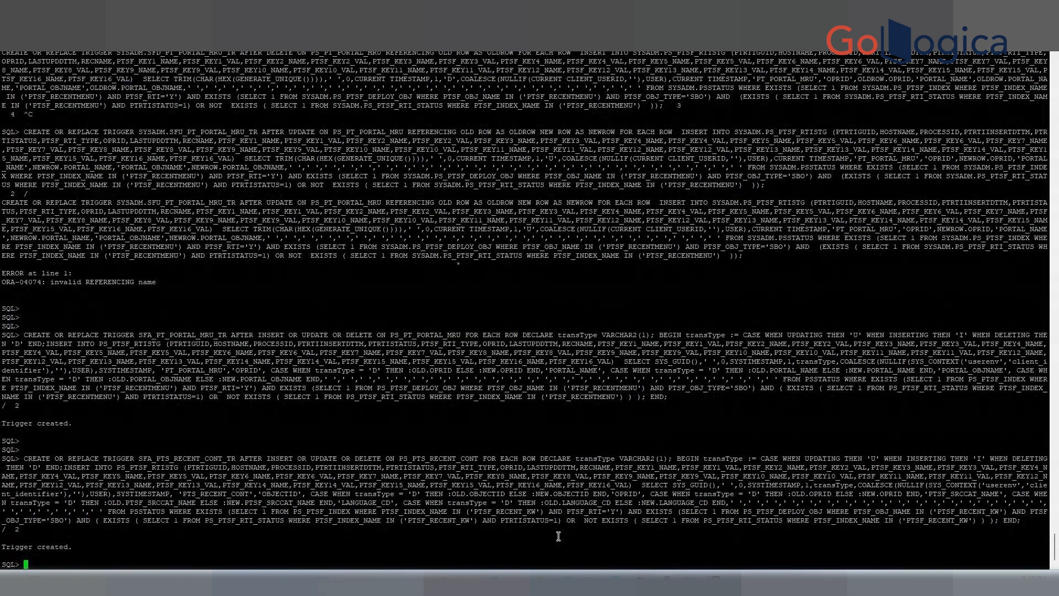
# Return to the browser and open Schedule Search Indexes by searching the menu for "schedule ind".
pyautogui.moveTo(582, 583)
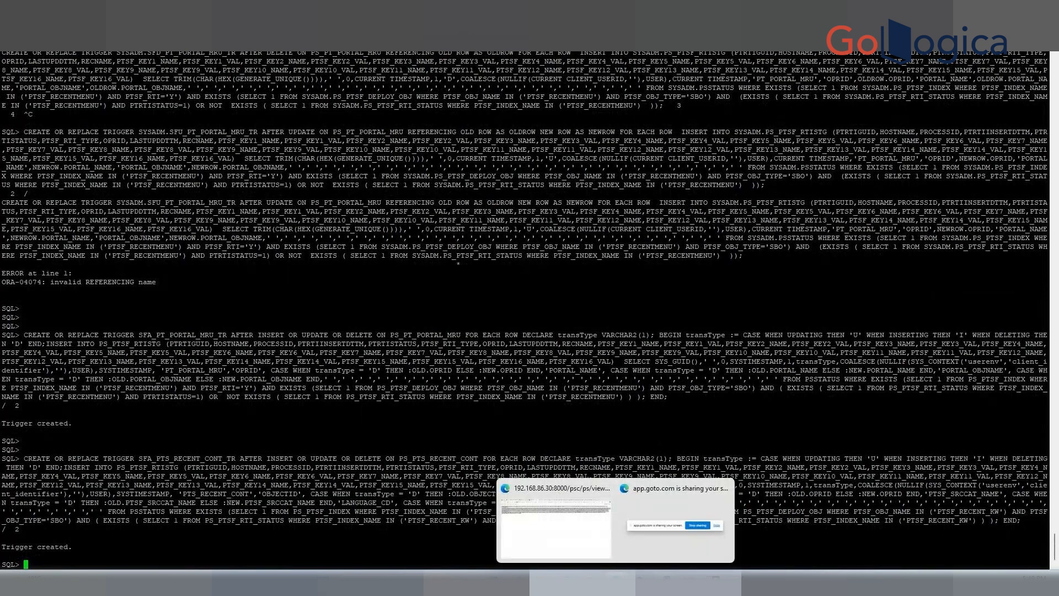
pyautogui.click(563, 544)
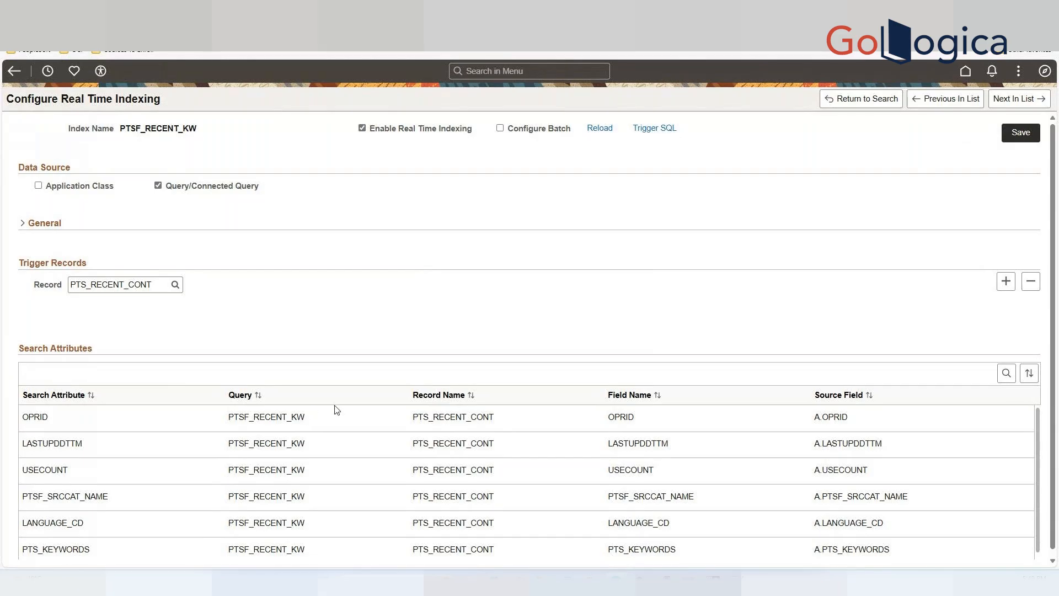
pyautogui.click(498, 71)
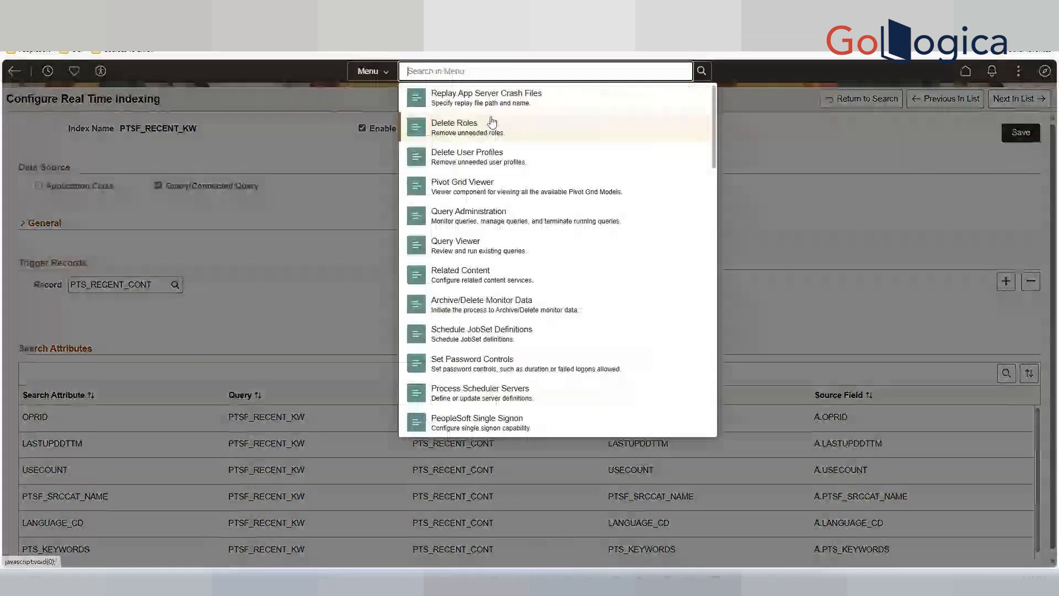
pyautogui.write('schedule ind')
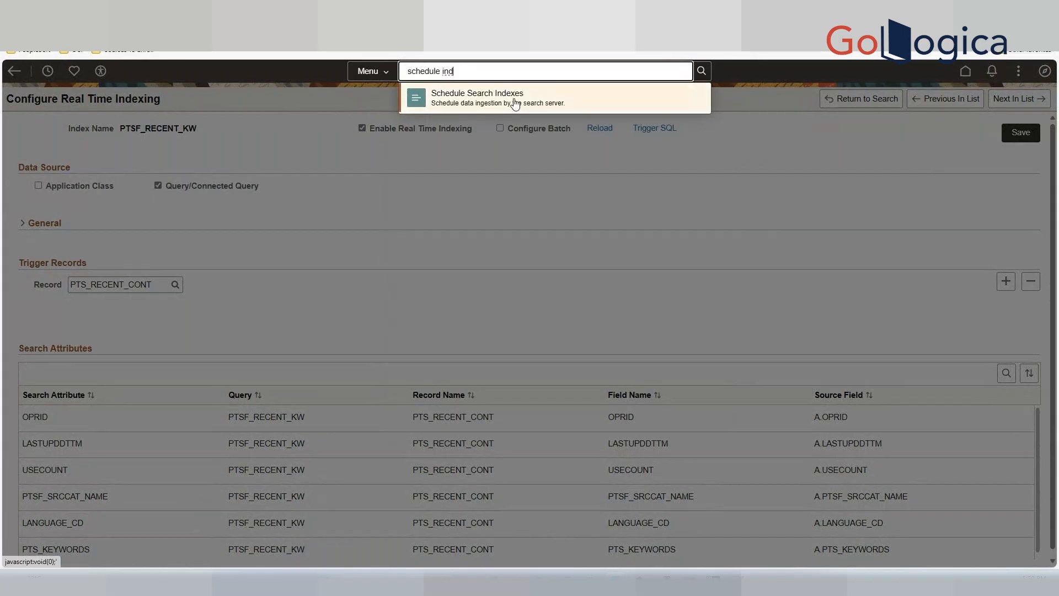
pyautogui.click(515, 104)
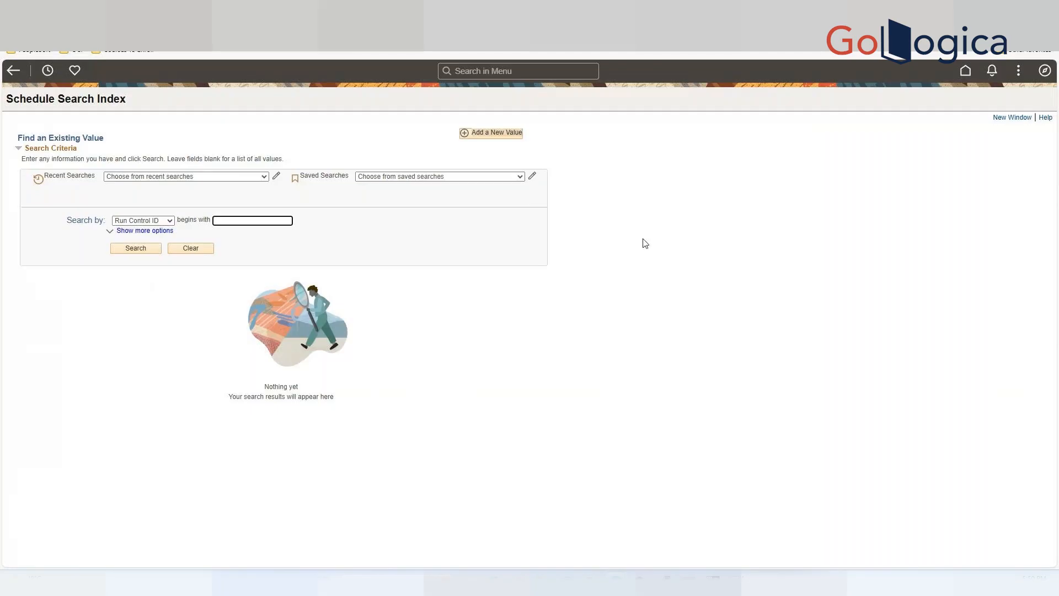
# Search the run controls, open PT_RECENT_MENU, and run its search index build with the default scheduler settings.
pyautogui.click(131, 247)
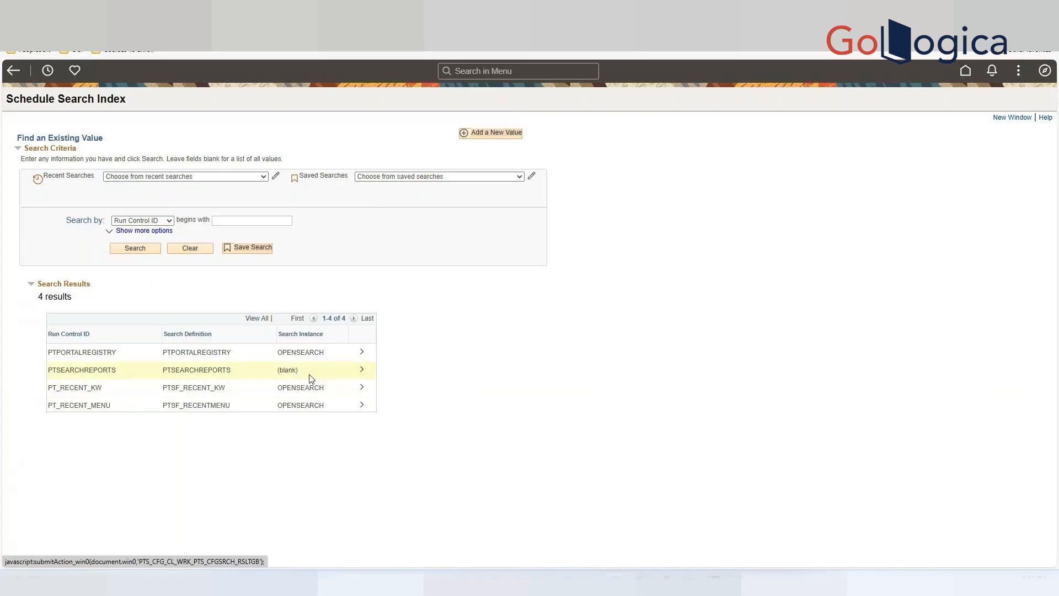
pyautogui.click(362, 407)
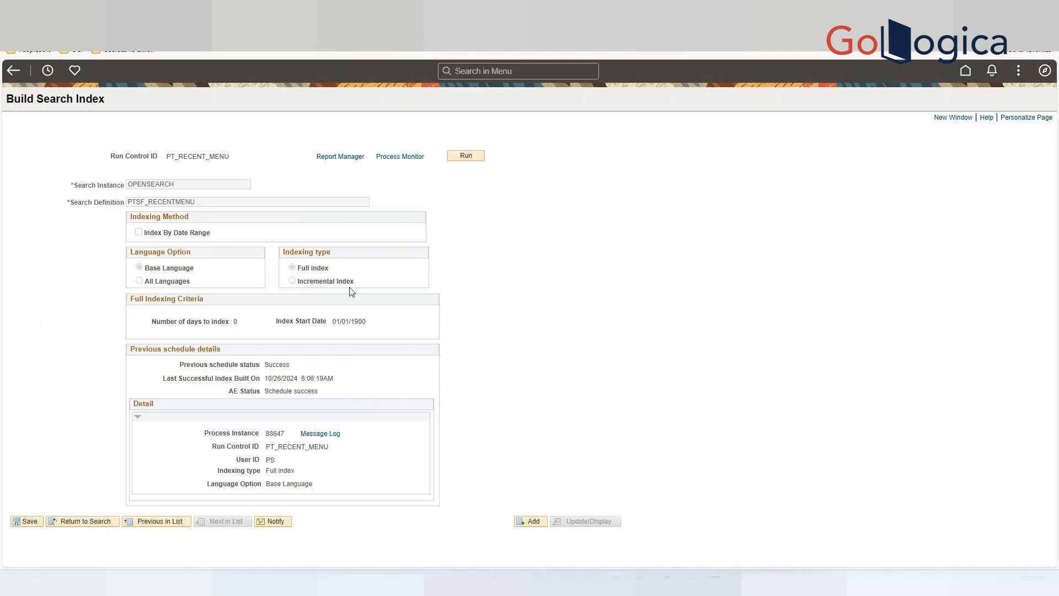
pyautogui.click(467, 156)
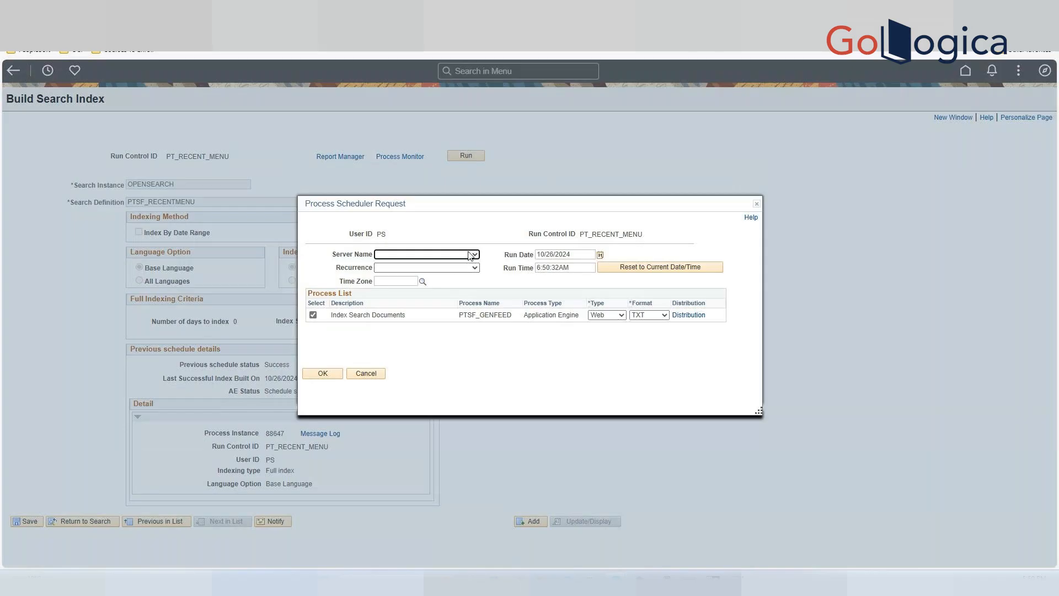
pyautogui.click(317, 375)
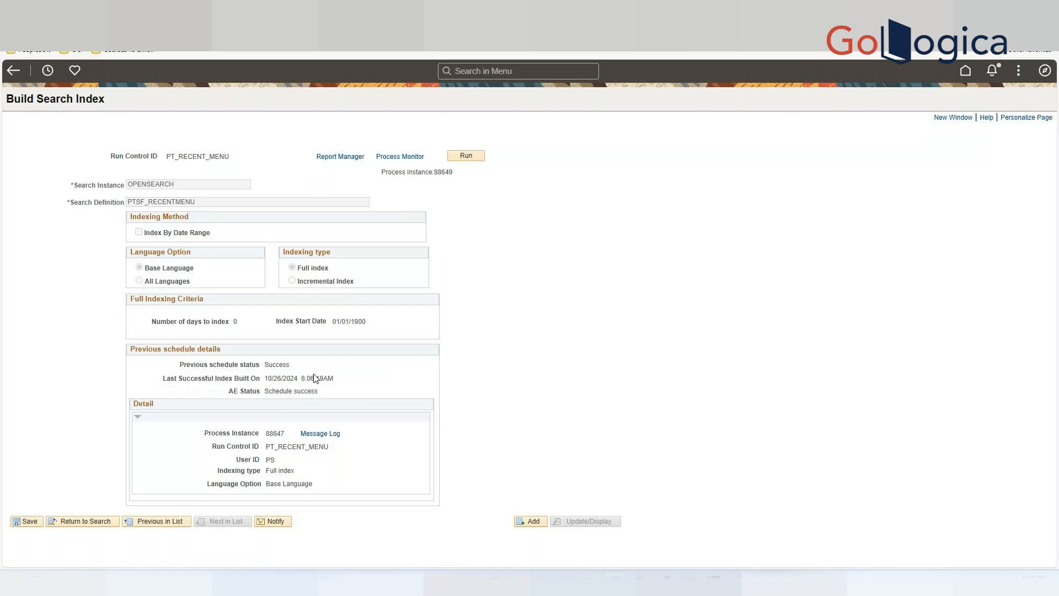
# Move to the PT_RECENT_KW run control and run its search index build as well.
pyautogui.click(160, 521)
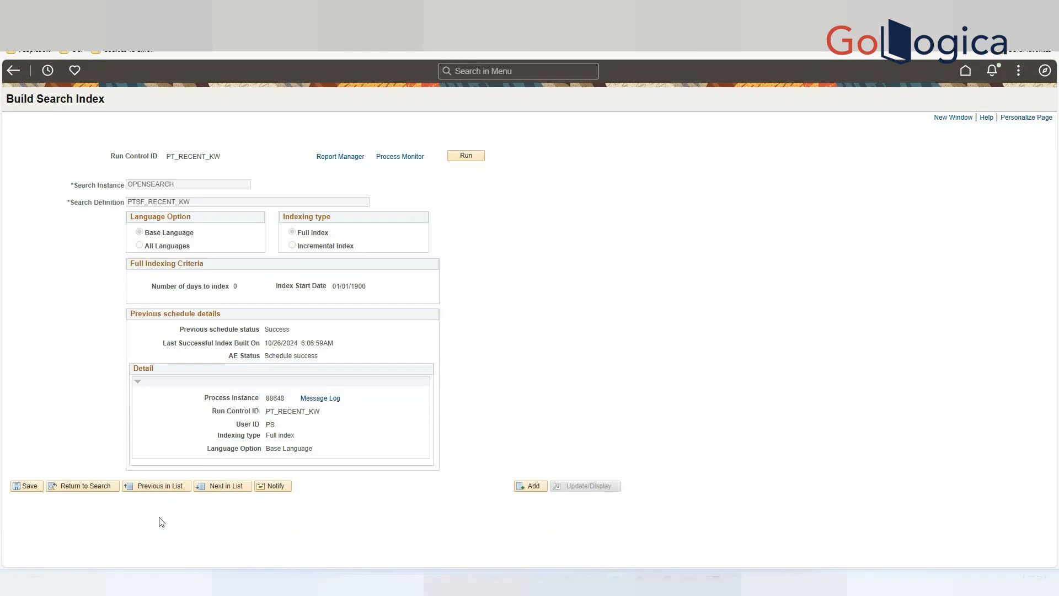
pyautogui.click(466, 156)
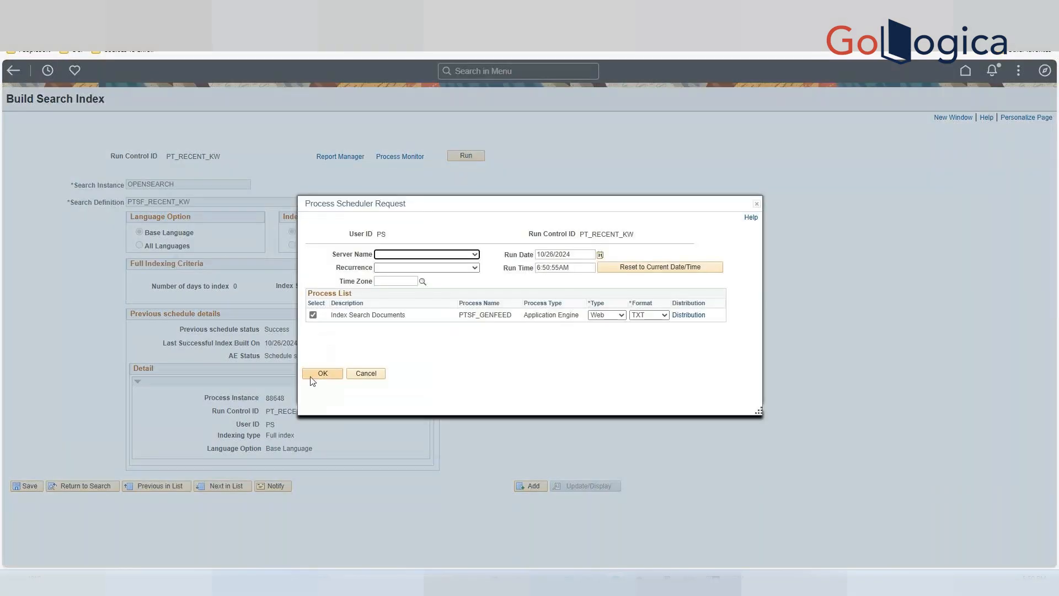
pyautogui.click(313, 380)
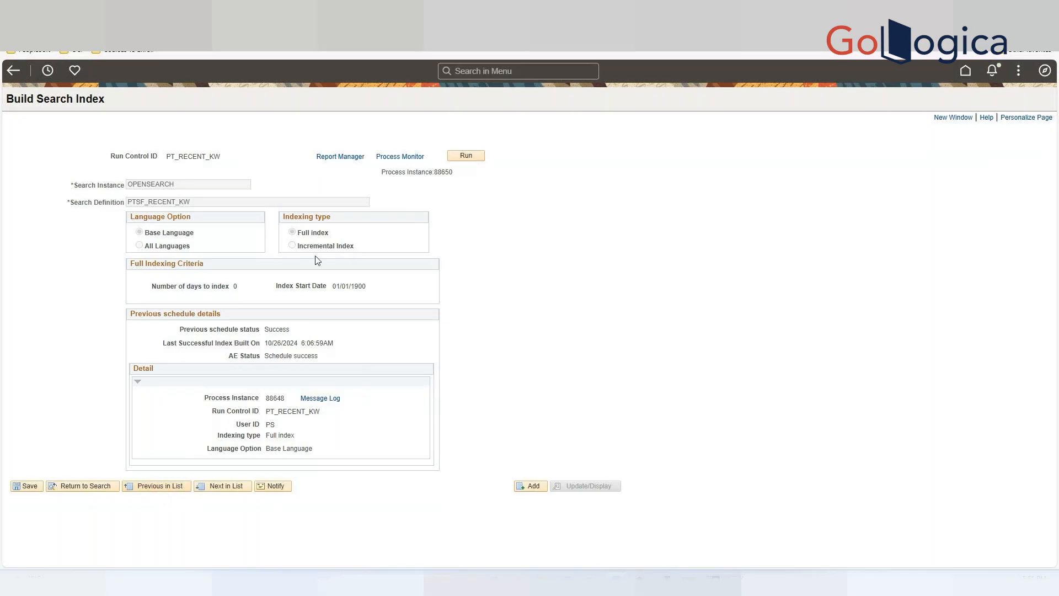
# Open Process Monitor and refresh the process list to check the status of both index builds.
pyautogui.click(404, 160)
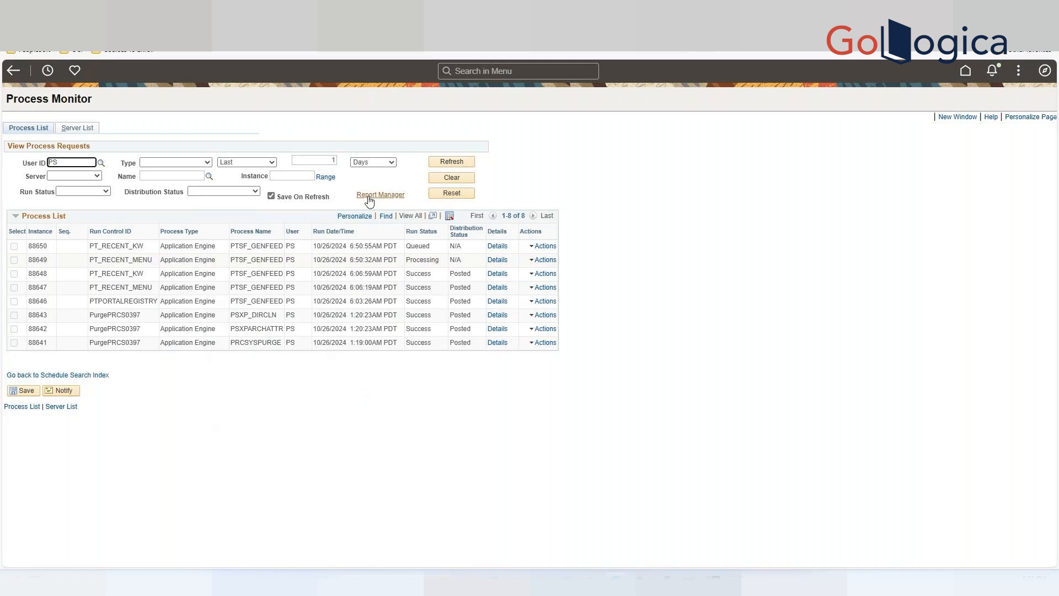
pyautogui.click(462, 169)
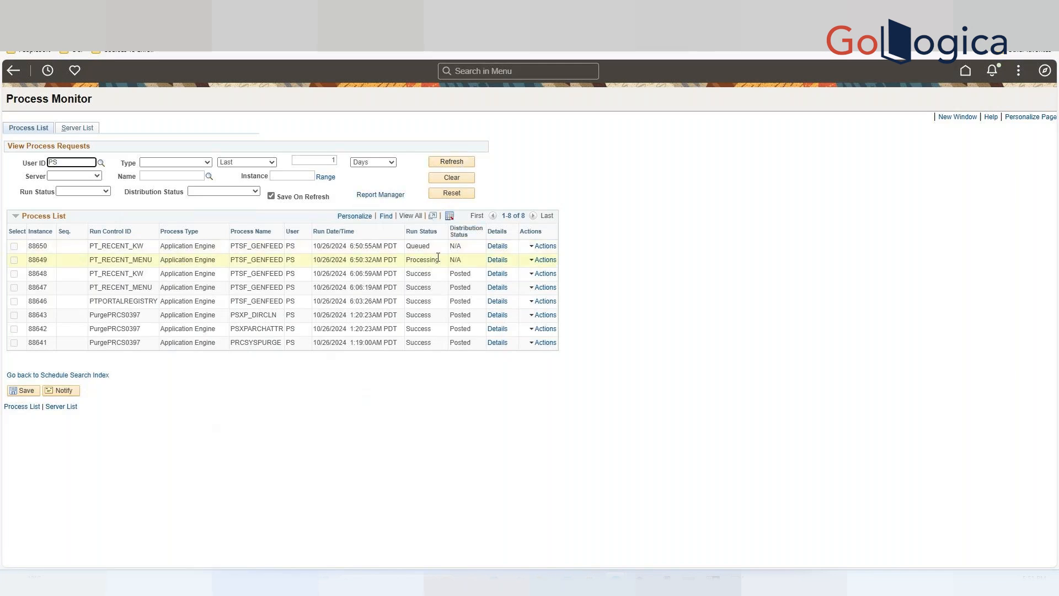
pyautogui.click(452, 165)
pyautogui.click(451, 162)
pyautogui.click(450, 161)
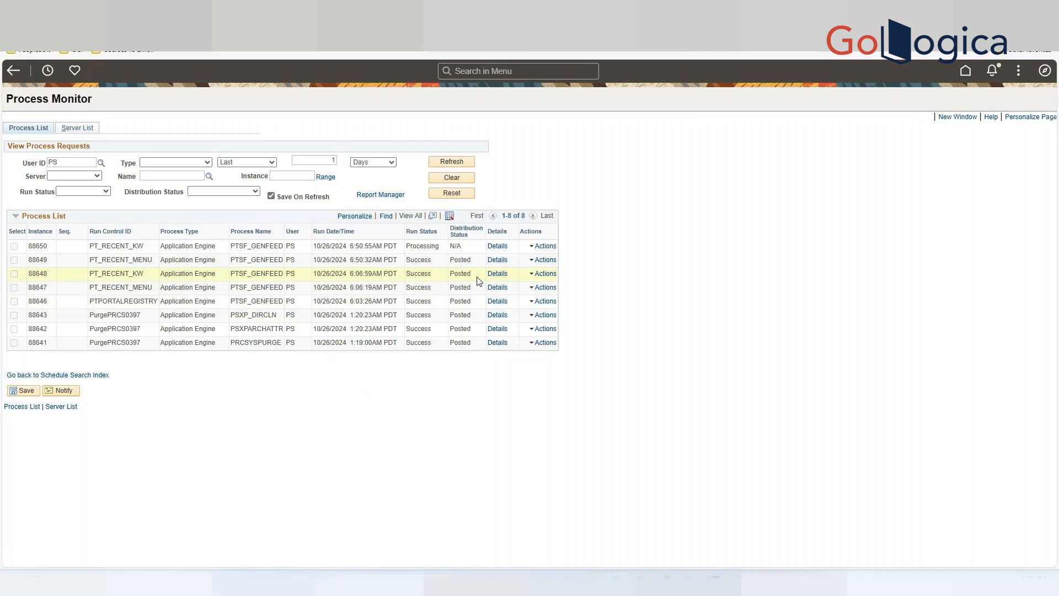
pyautogui.click(447, 165)
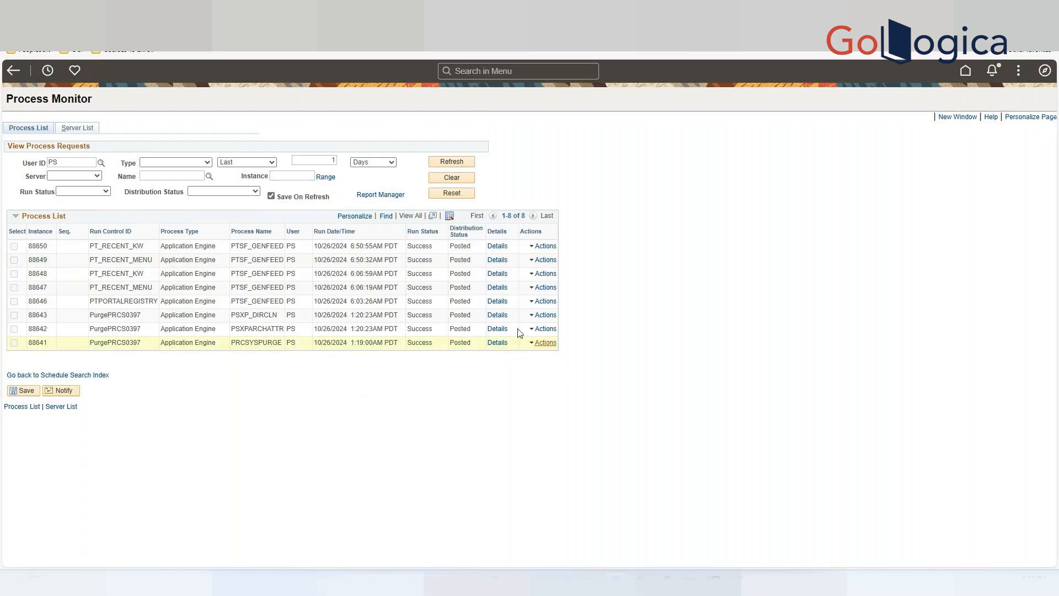
# Open the details of the PT_RECENT_MENU process and review its stdout log file, then close the dialogs.
pyautogui.click(498, 260)
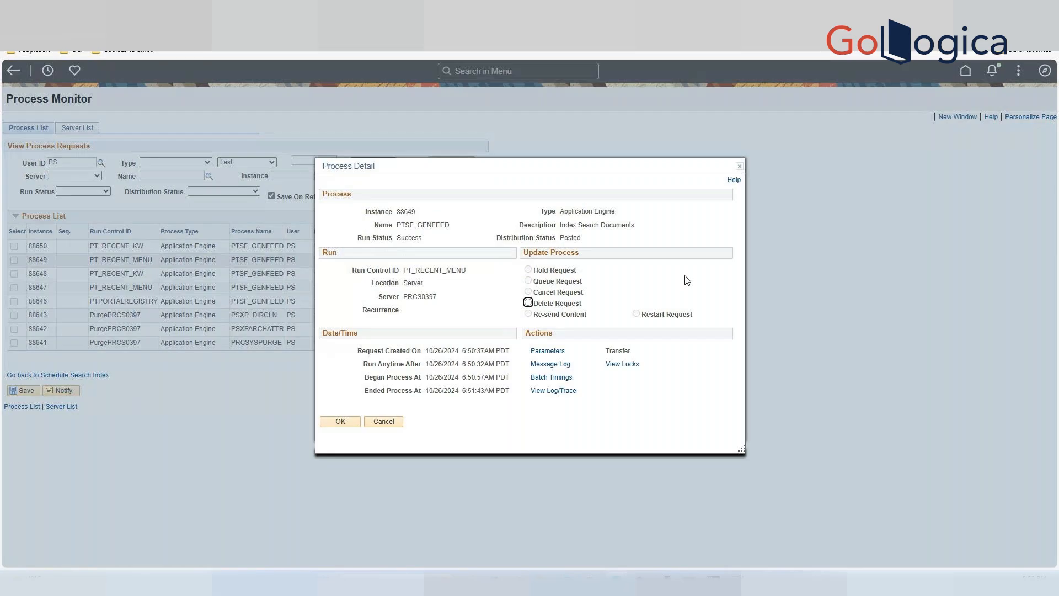
pyautogui.click(549, 391)
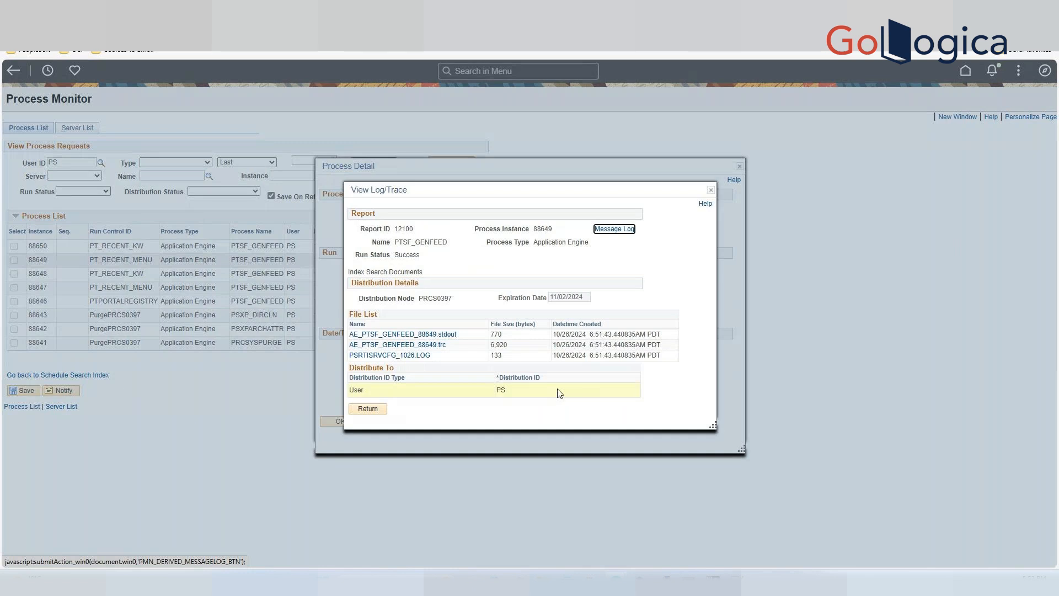
pyautogui.click(449, 336)
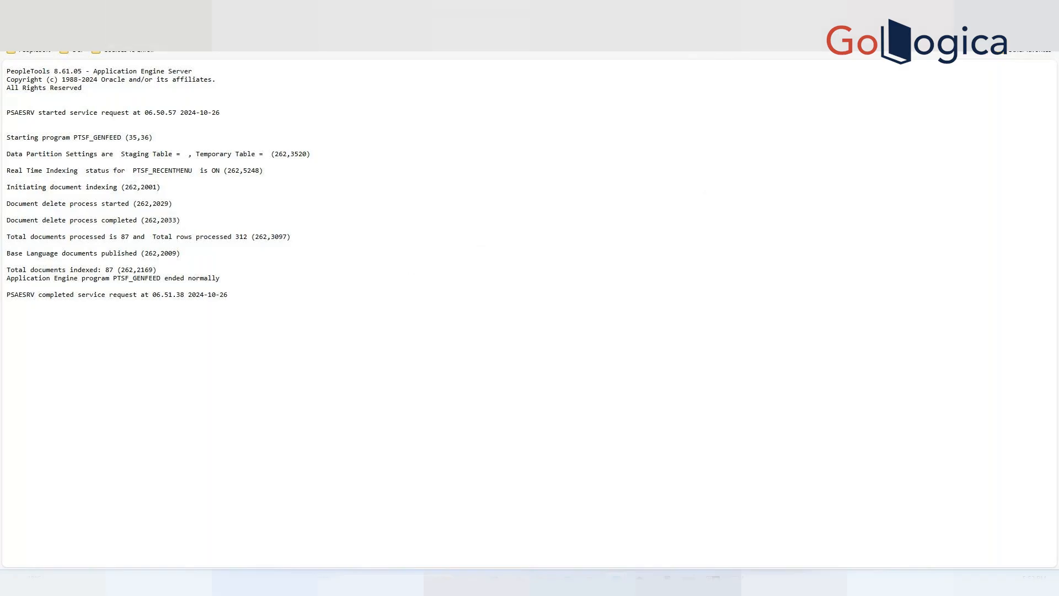
pyautogui.hotkey('ctrl', 'w')
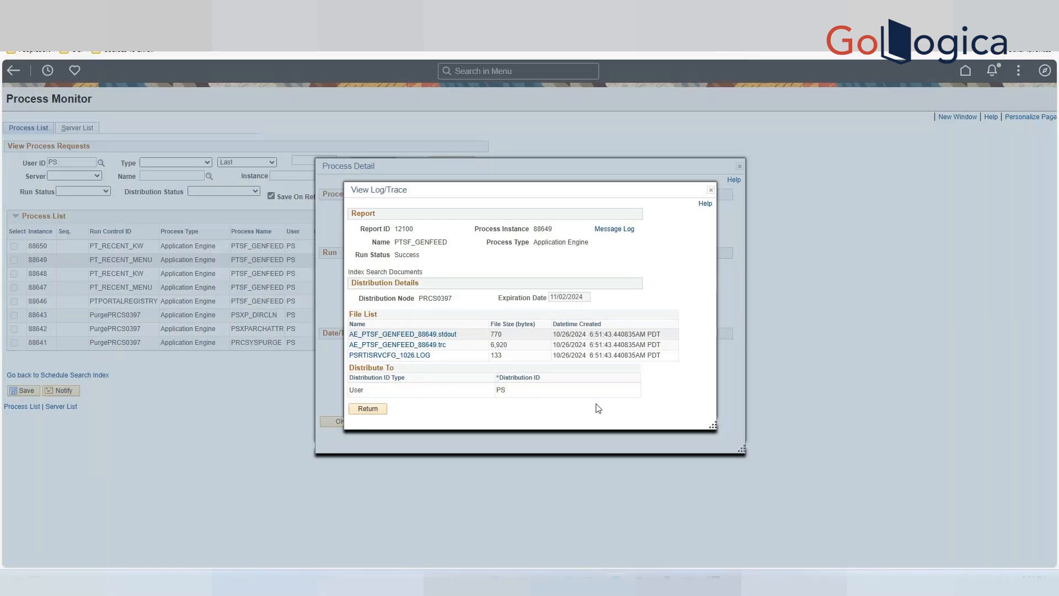
pyautogui.hotkey('ctrl', 'Tab')
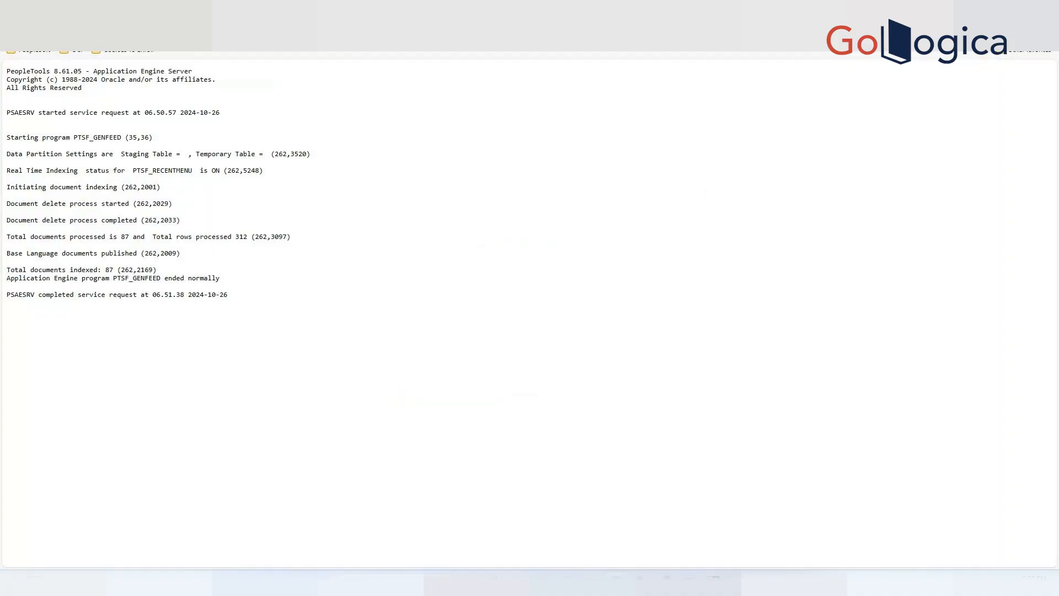
pyautogui.hotkey('ctrl', 'shift', 'Tab')
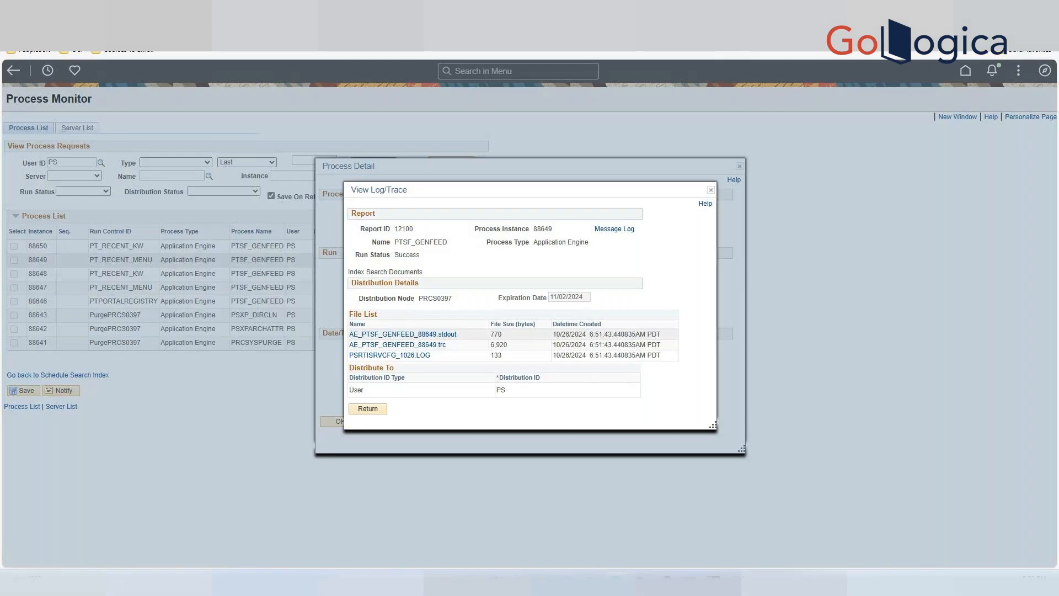
pyautogui.hotkey('ctrl', 'shift', 'Tab')
pyautogui.click(309, 10)
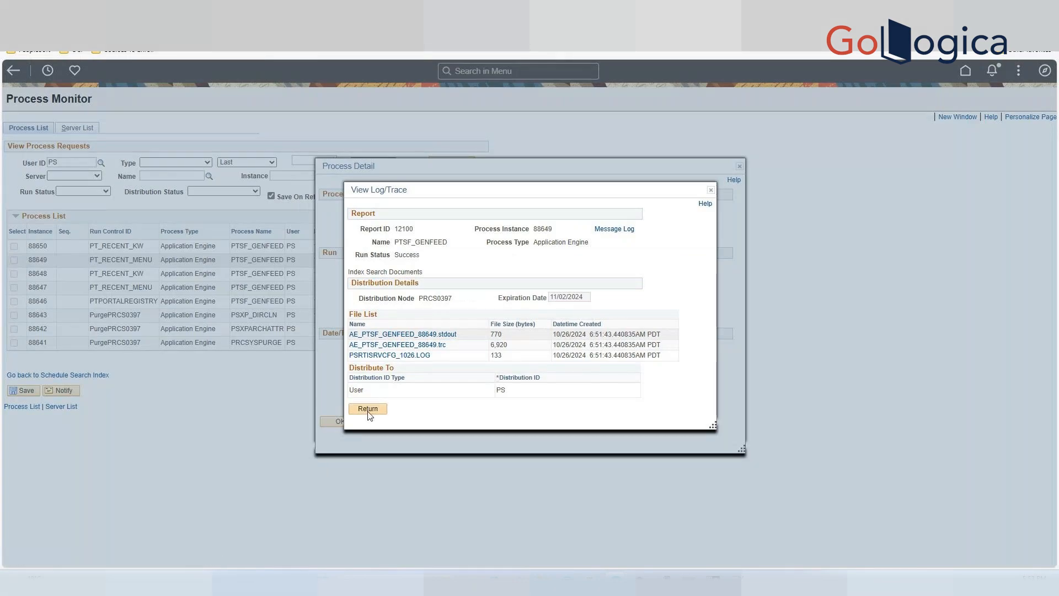
pyautogui.click(368, 410)
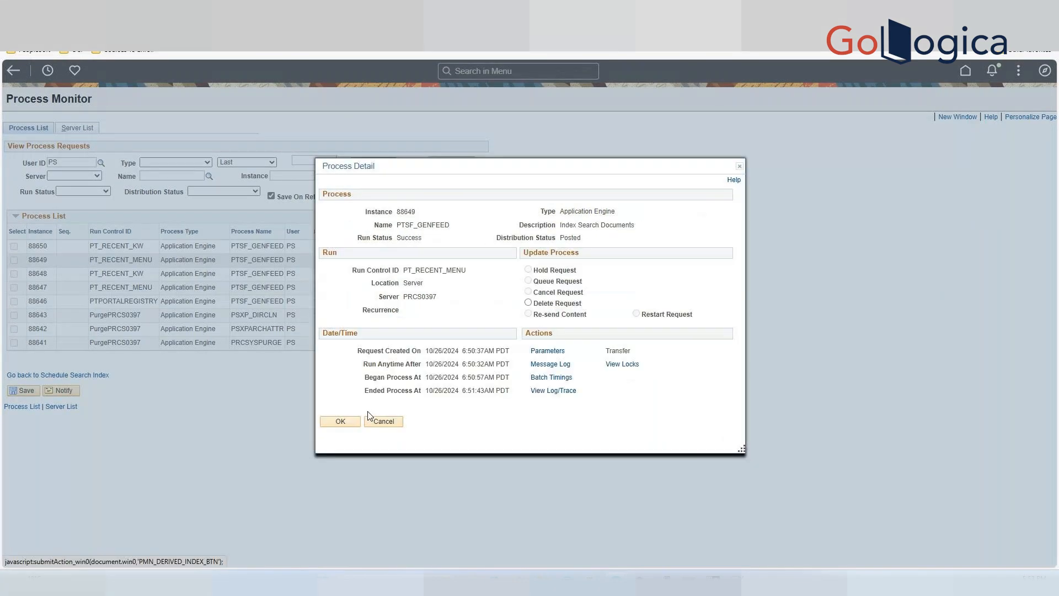
pyautogui.click(341, 423)
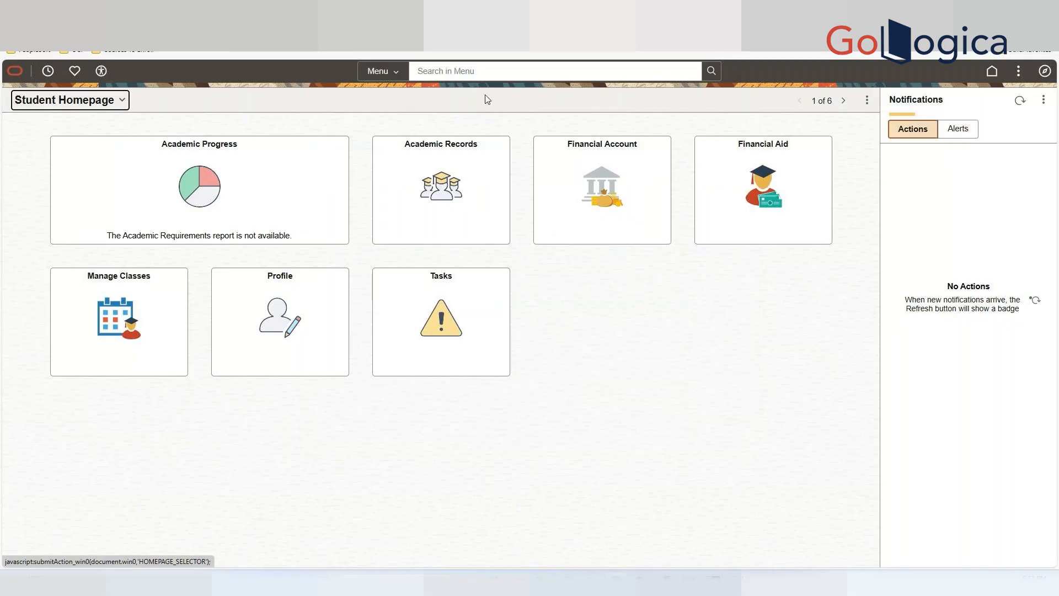
# Search the menu for "enro" and open the Enrollment Certification page.
pyautogui.click(499, 73)
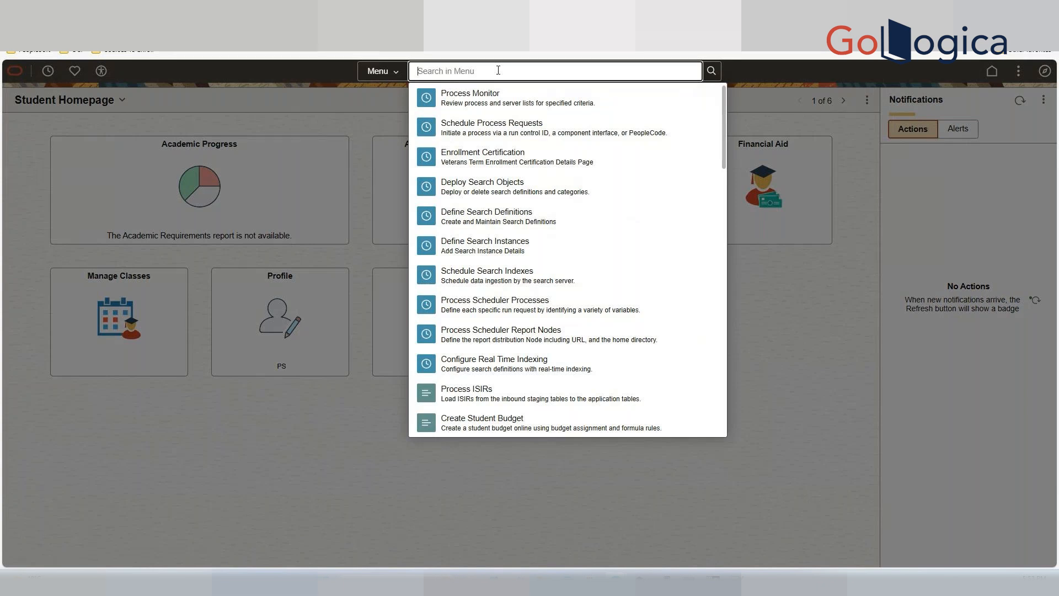
pyautogui.write('enrol')
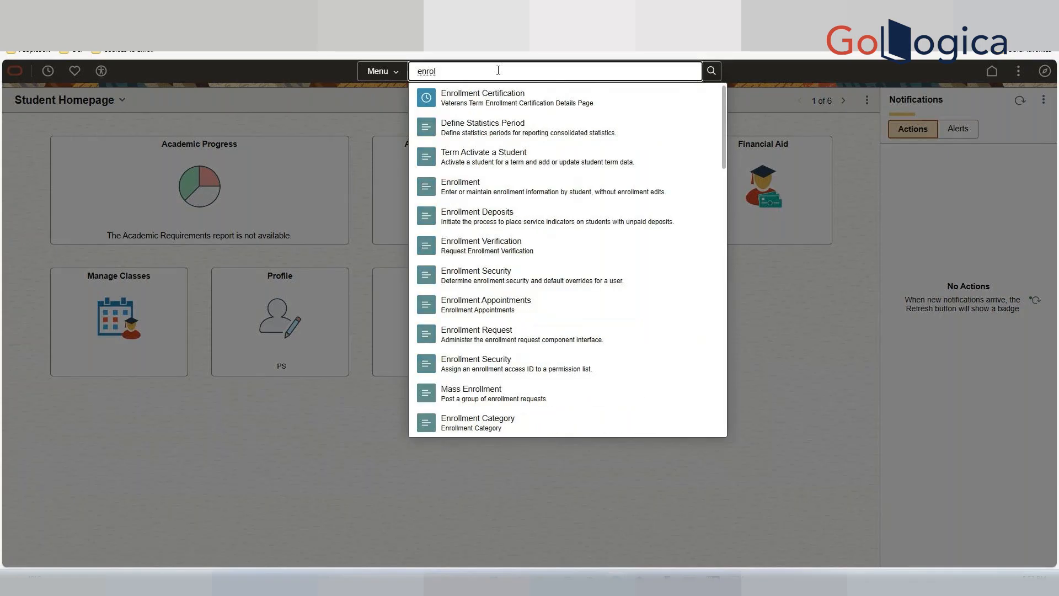
pyautogui.click(498, 97)
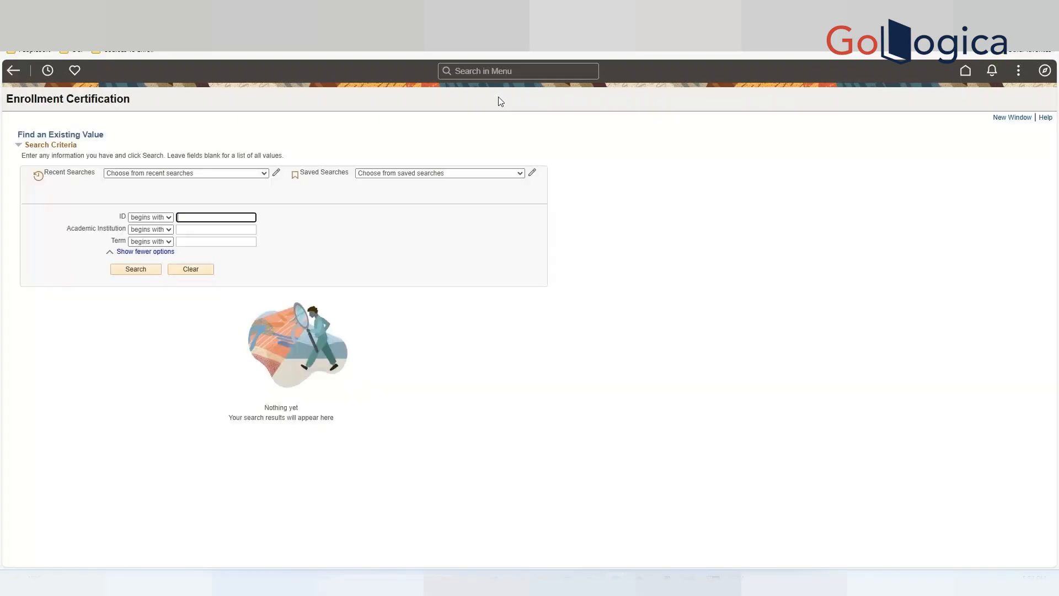
# Search the menu again for "en" to check the recently visited entries.
pyautogui.click(501, 69)
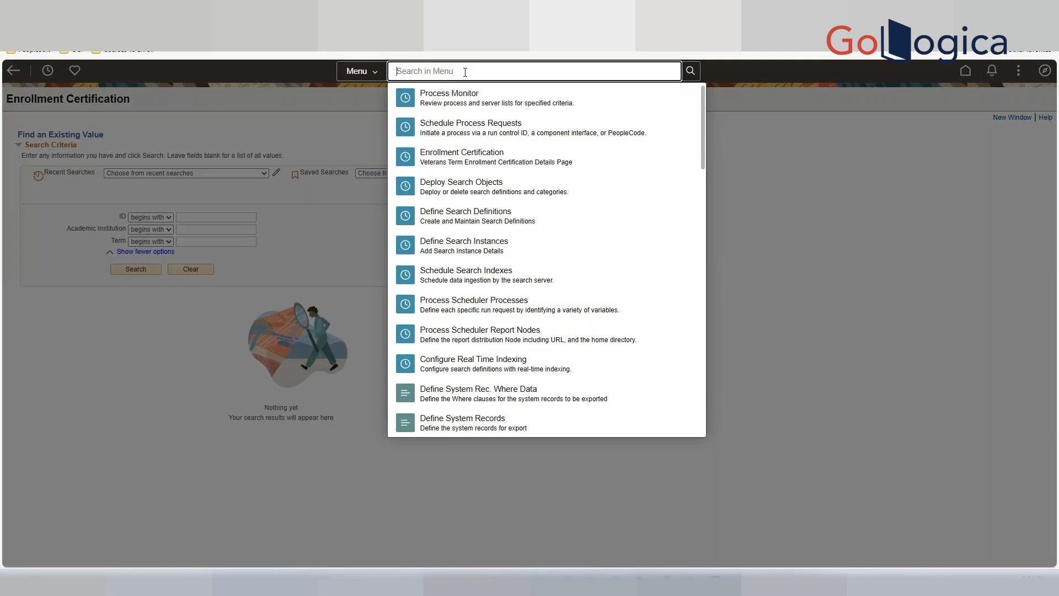
pyautogui.write('en')
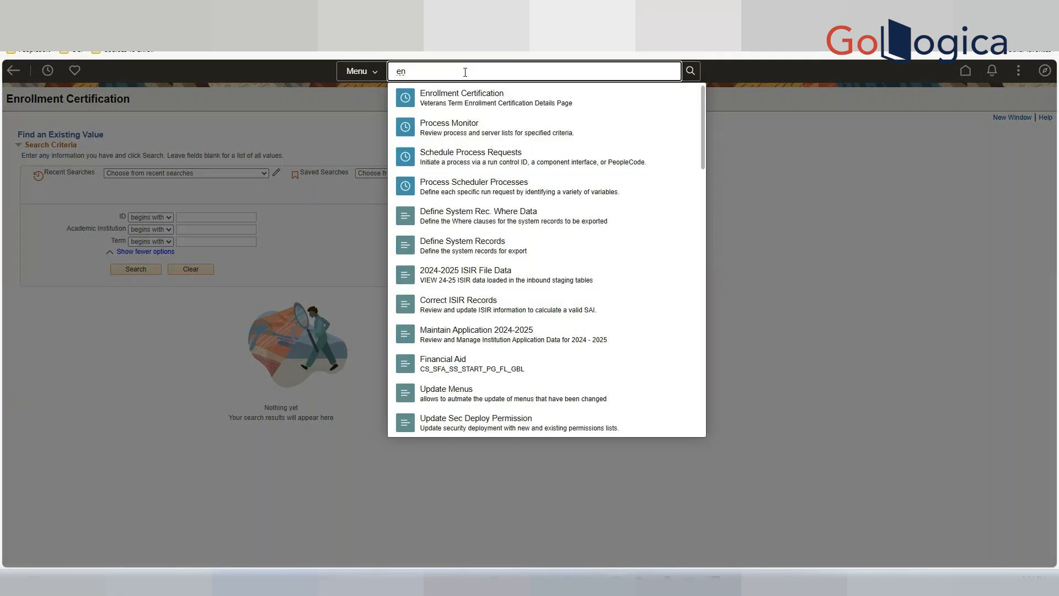